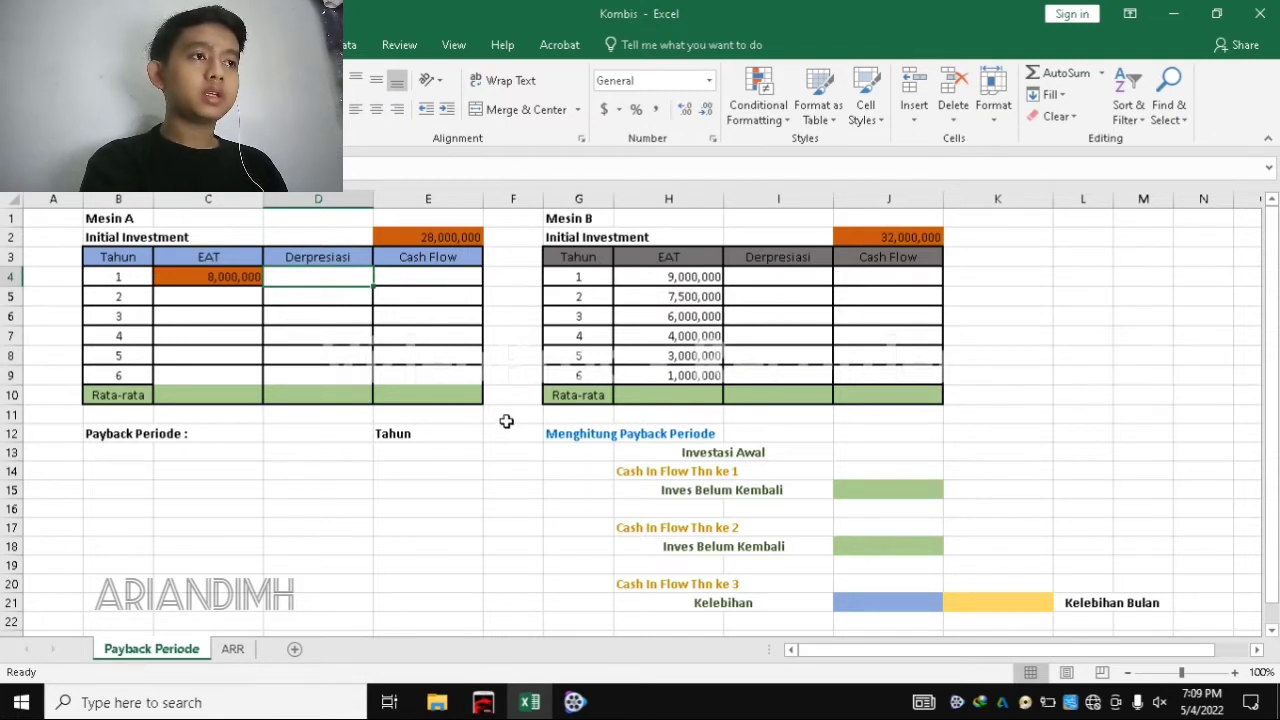
Enter =$C$4 as Mesin A's year 2 EAT in C5 and fill it down through year 6
{"action": "left_click", "coordinate": [209, 296]}
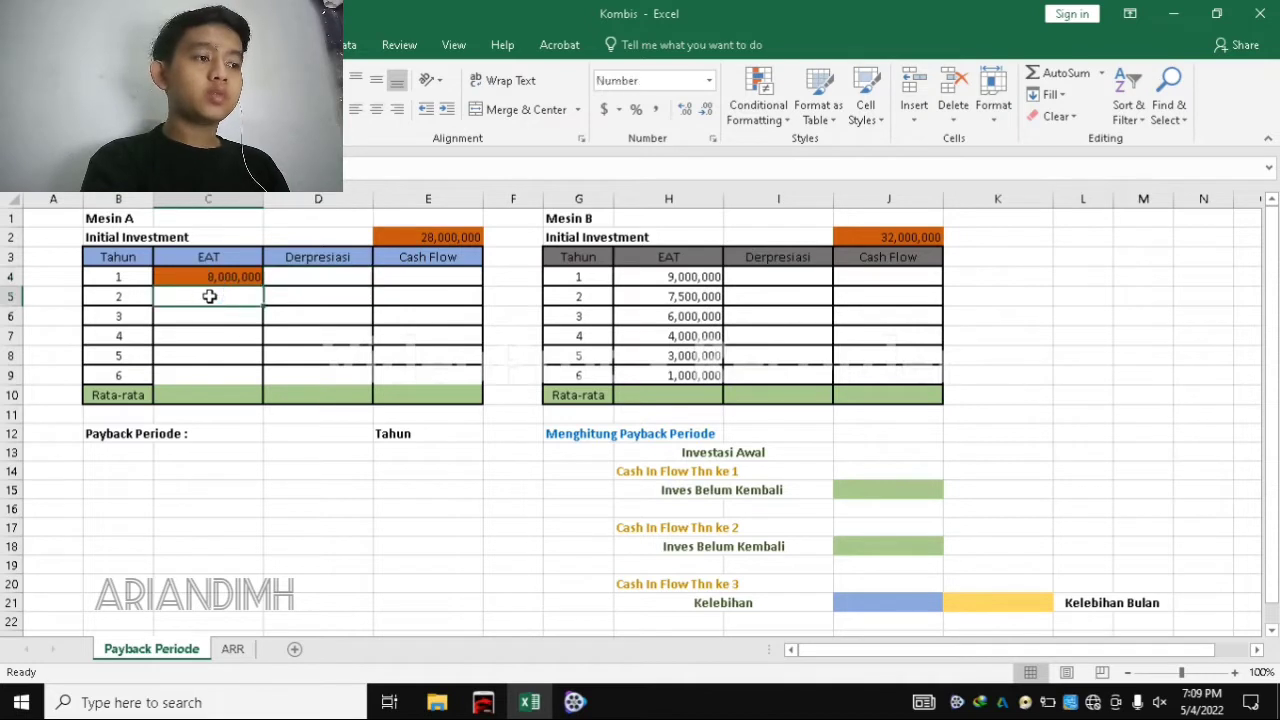
{"action": "type", "text": "="}
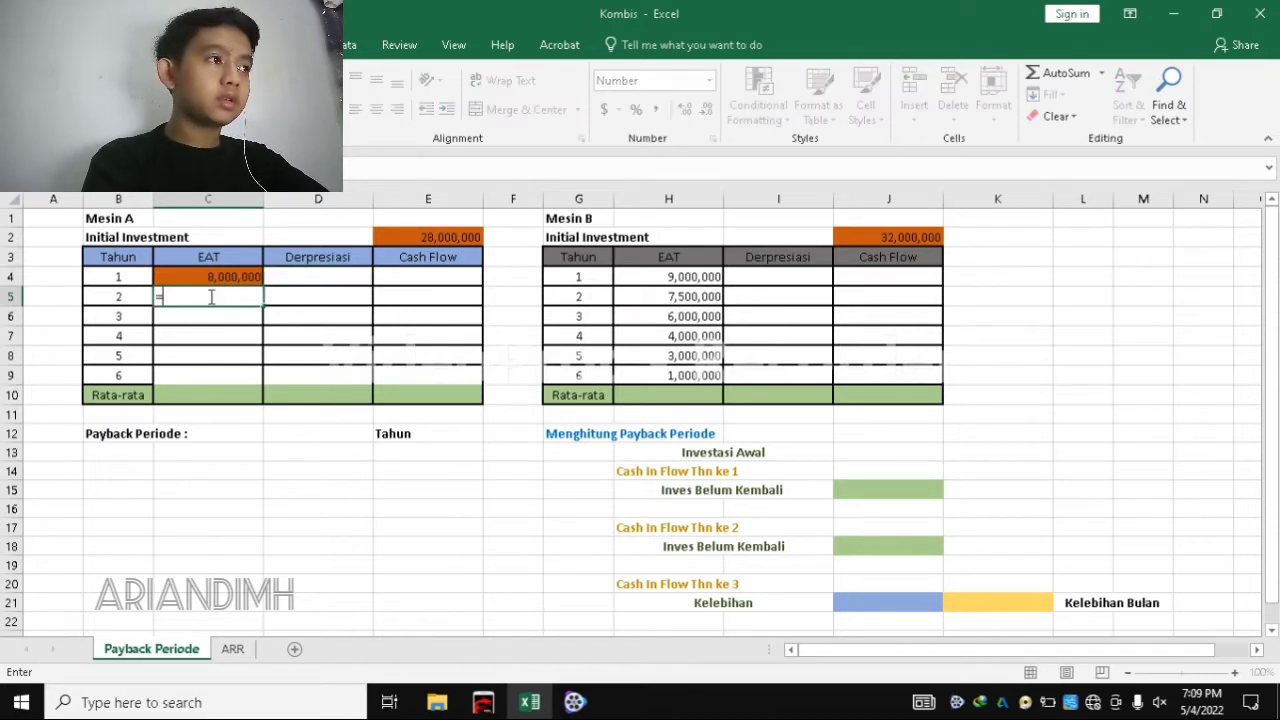
{"action": "type", "text": "c4"}
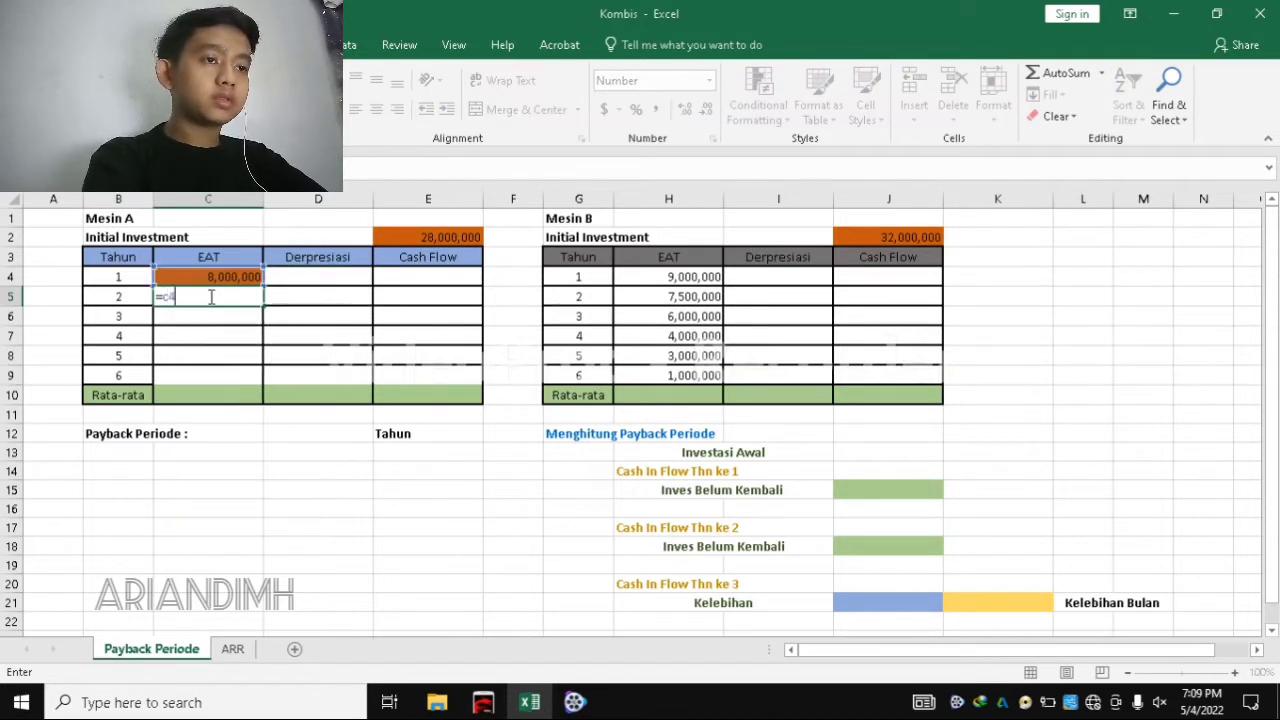
{"action": "key", "text": "F4"}
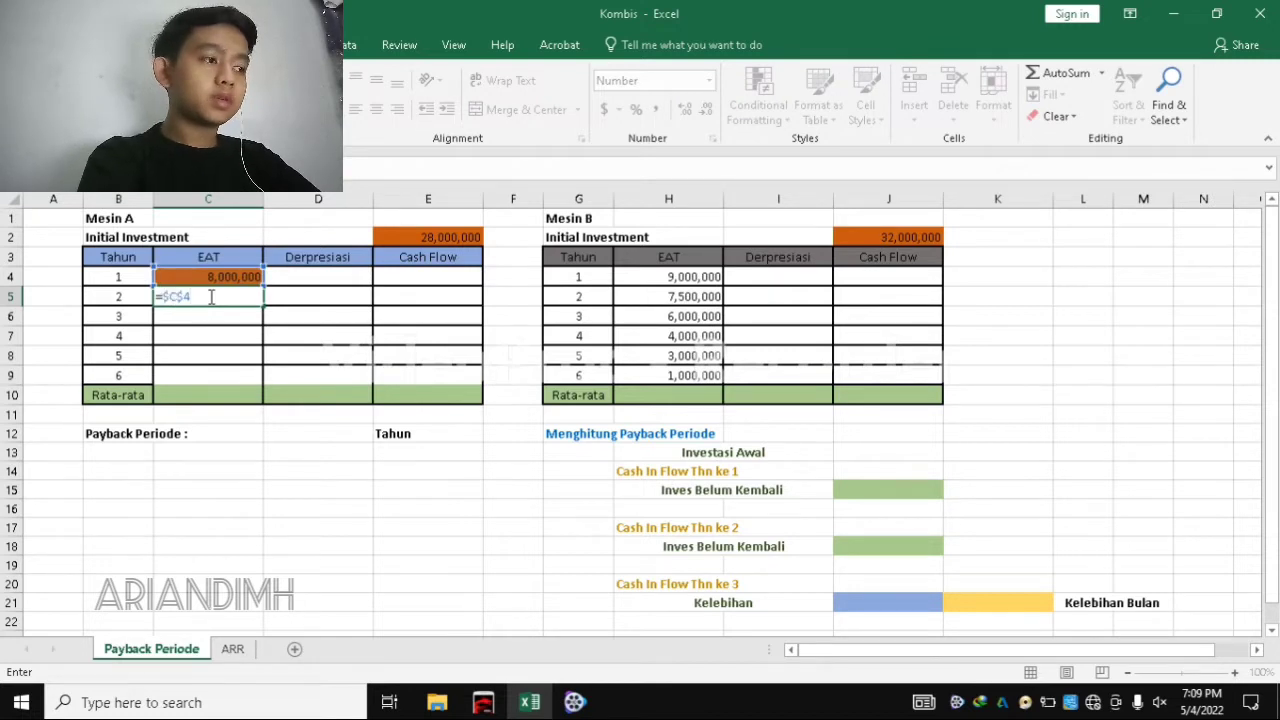
{"action": "key", "text": "Return"}
{"action": "left_click", "coordinate": [208, 296]}
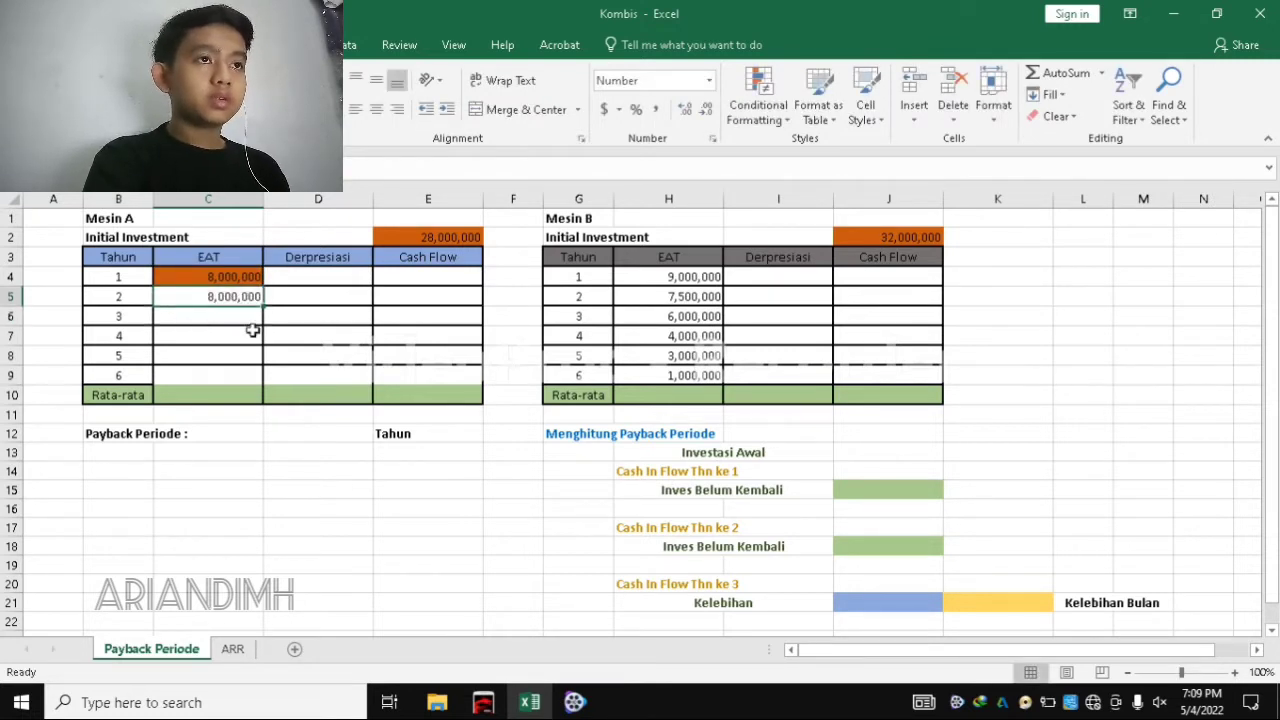
{"action": "left_click_drag", "start_coordinate": [262, 306], "coordinate": [255, 378]}
Calculate Mesin A's year 1 depreciation in D4 with the straight-line formula =SLN($E$2,0,6)
{"action": "left_click", "coordinate": [333, 283]}
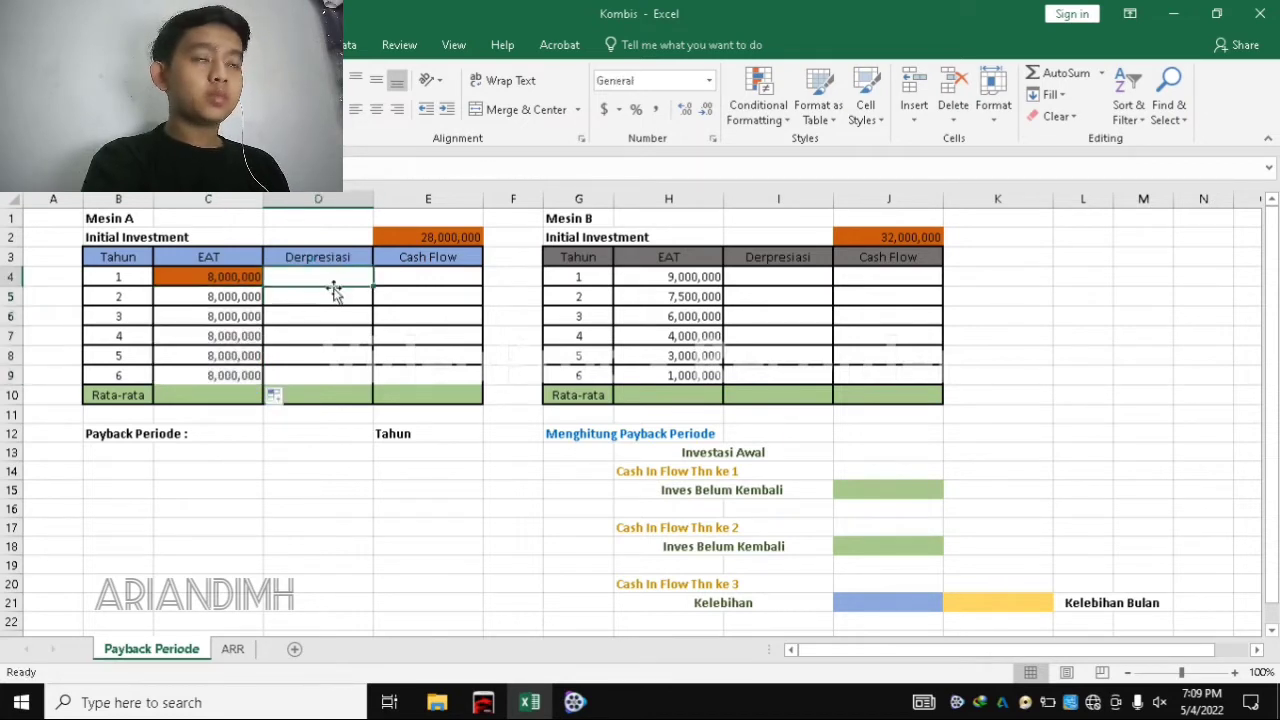
{"action": "left_click", "coordinate": [302, 334]}
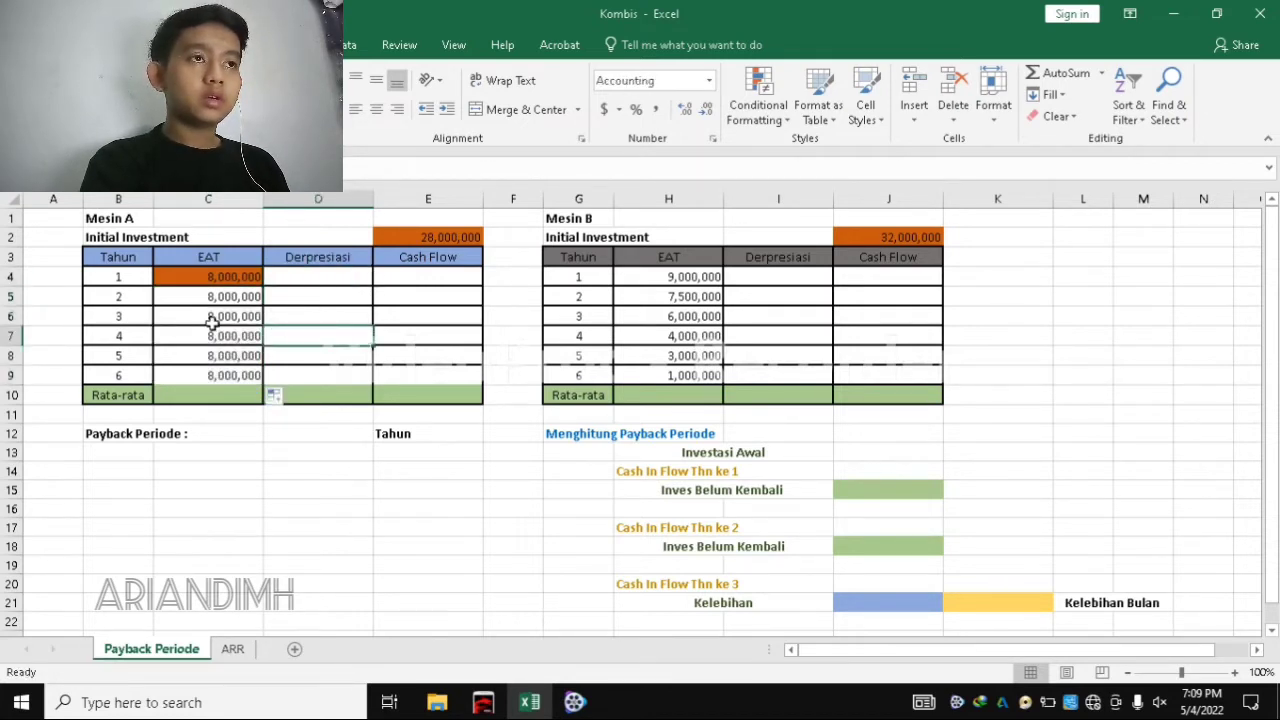
{"action": "left_click", "coordinate": [318, 281]}
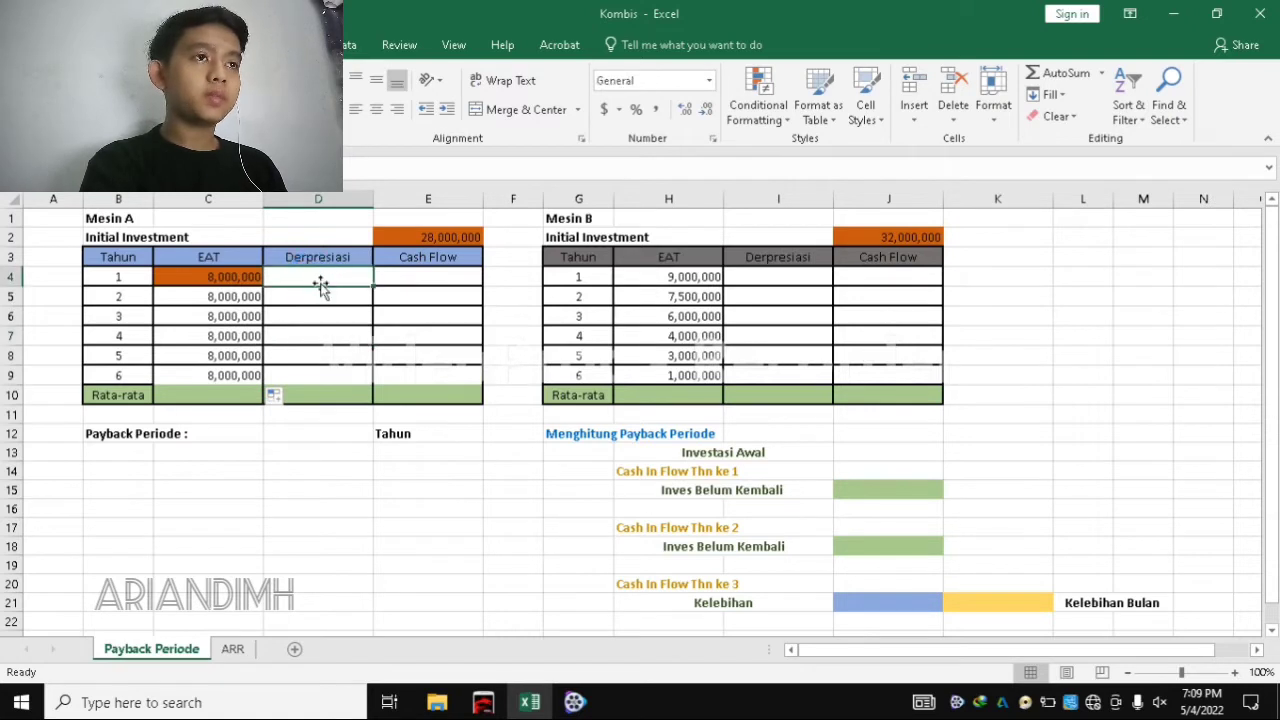
{"action": "left_click", "coordinate": [325, 276]}
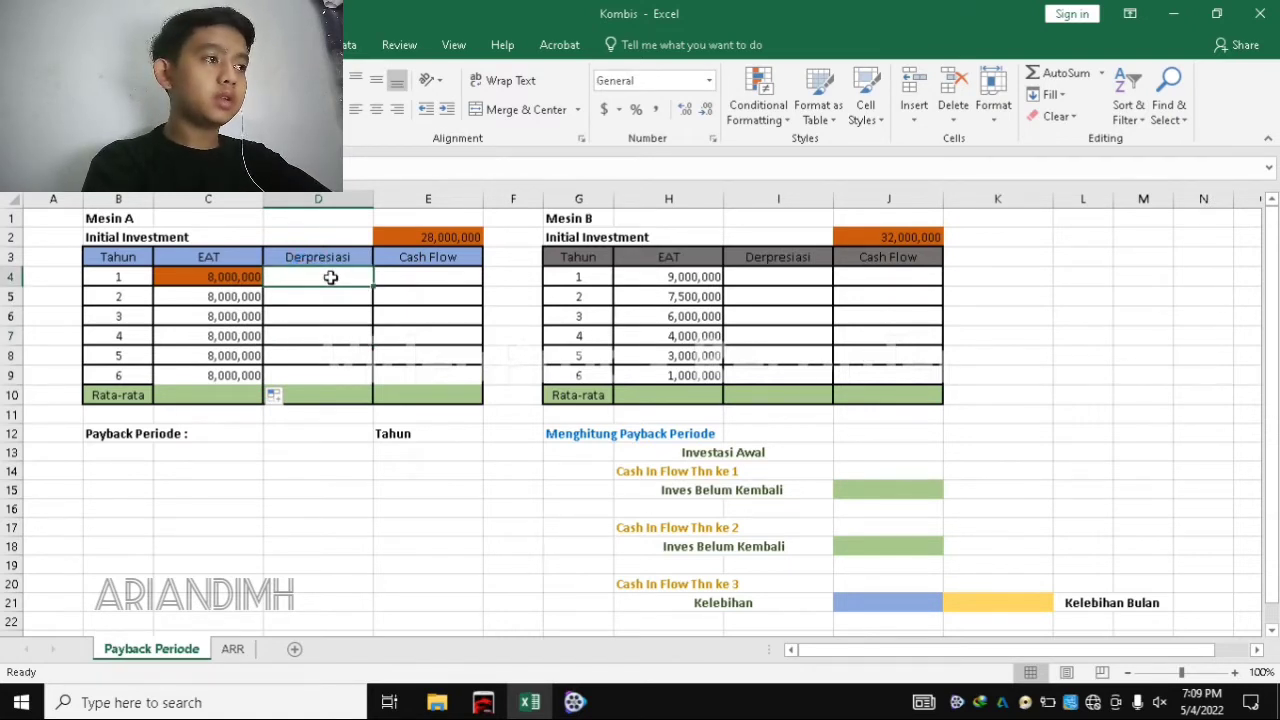
{"action": "type", "text": "=sln"}
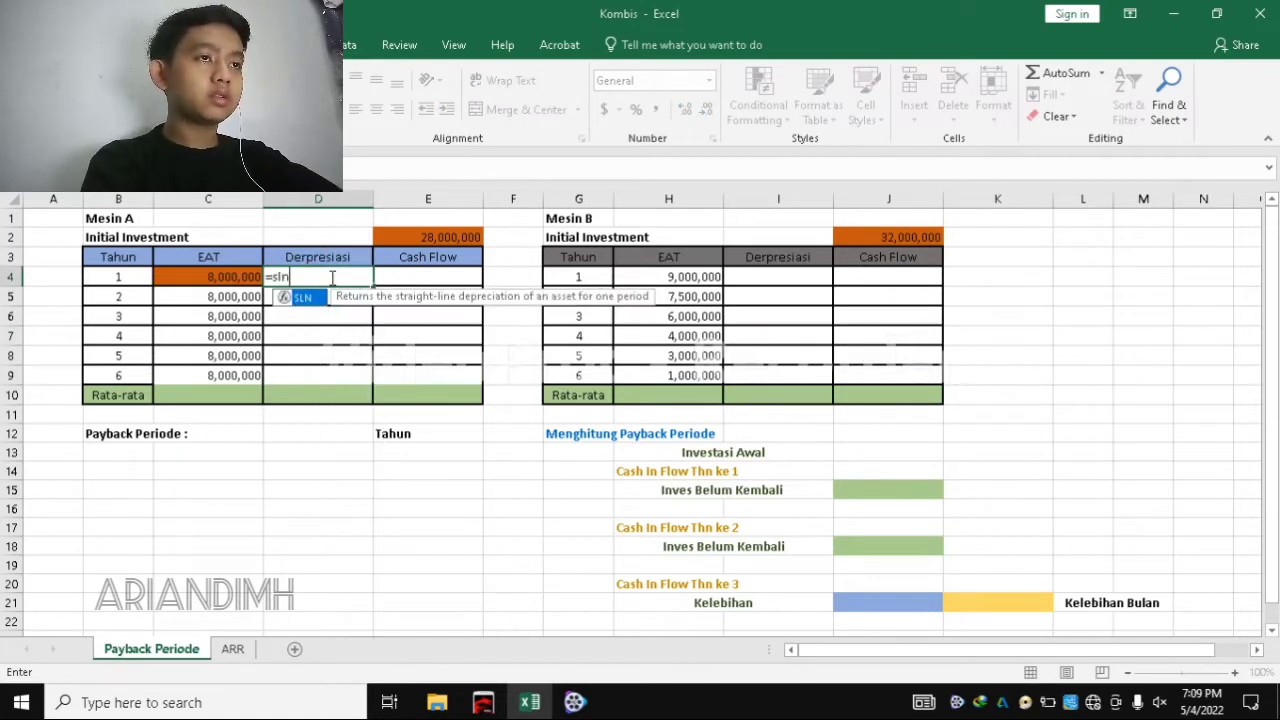
{"action": "type", "text": "("}
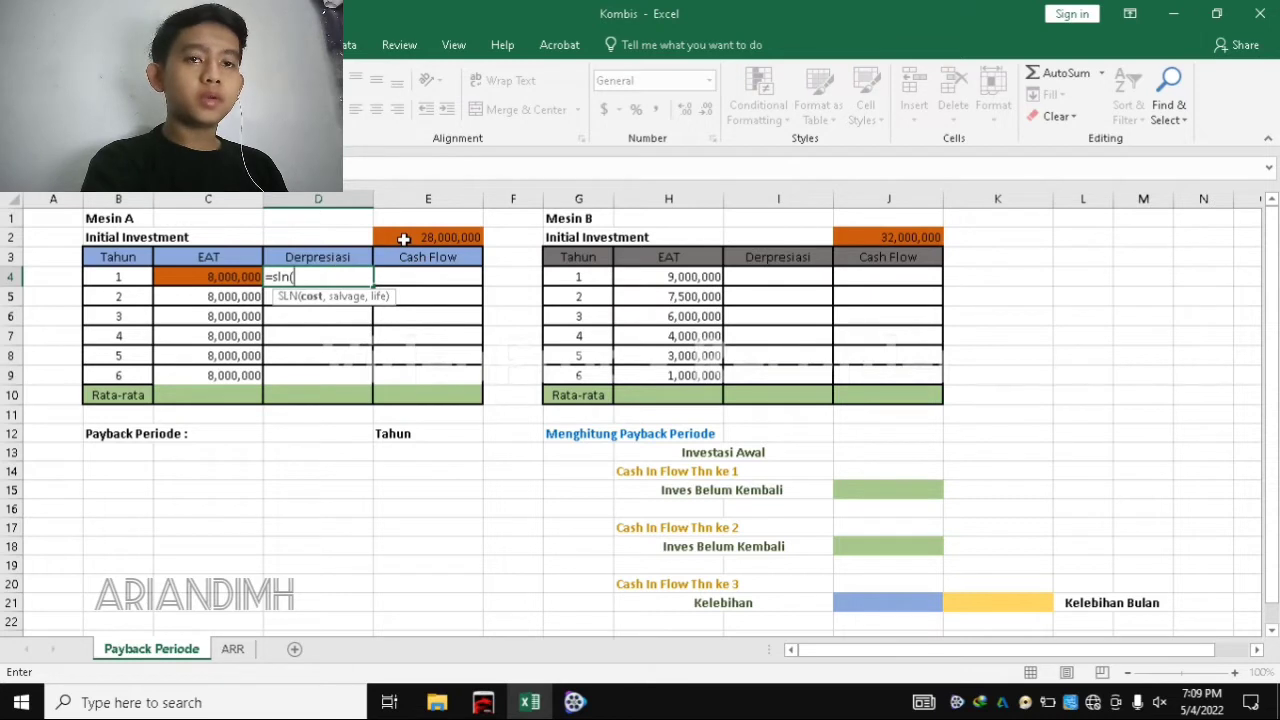
{"action": "left_click", "coordinate": [403, 238]}
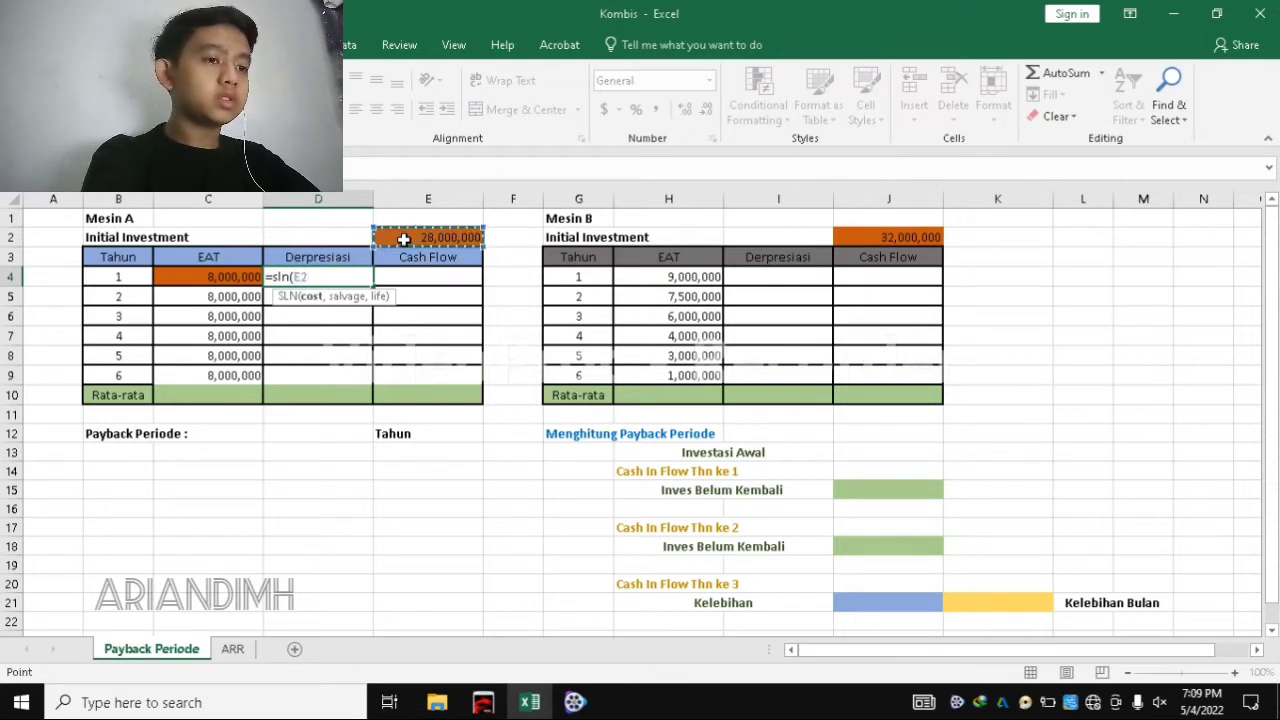
{"action": "key", "text": "F4"}
{"action": "type", "text": ","}
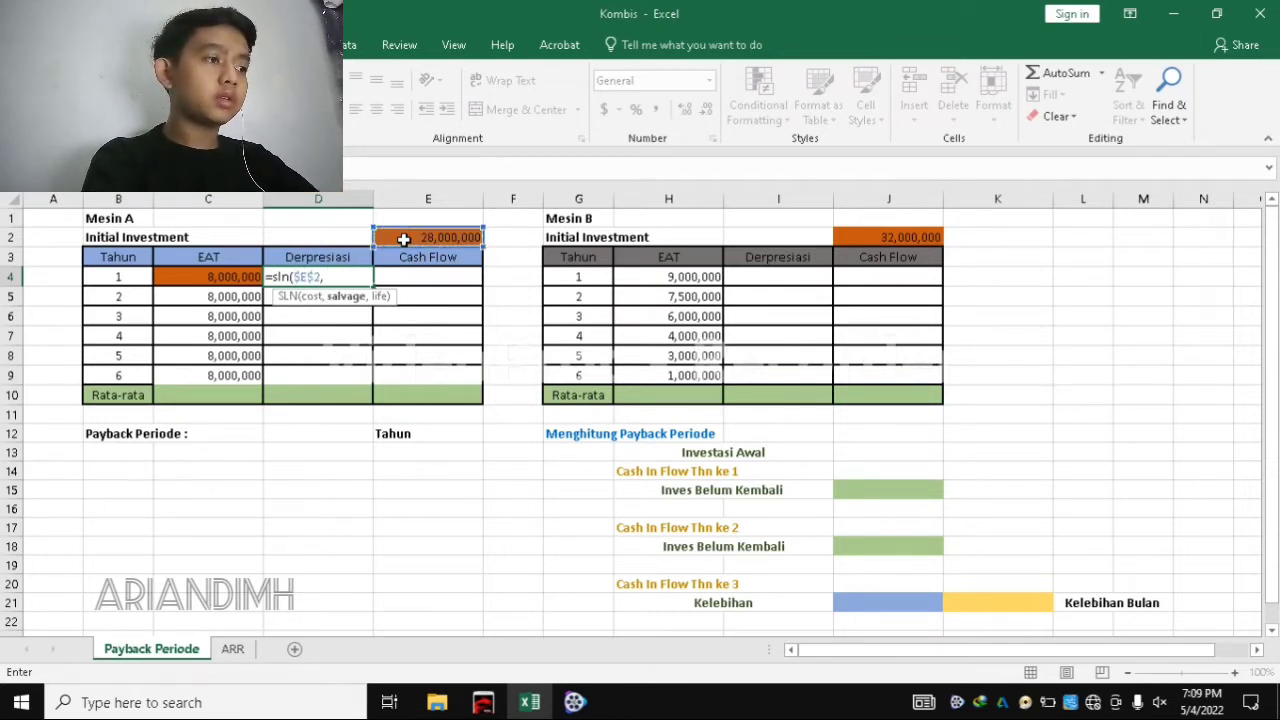
{"action": "type", "text": "0,6"}
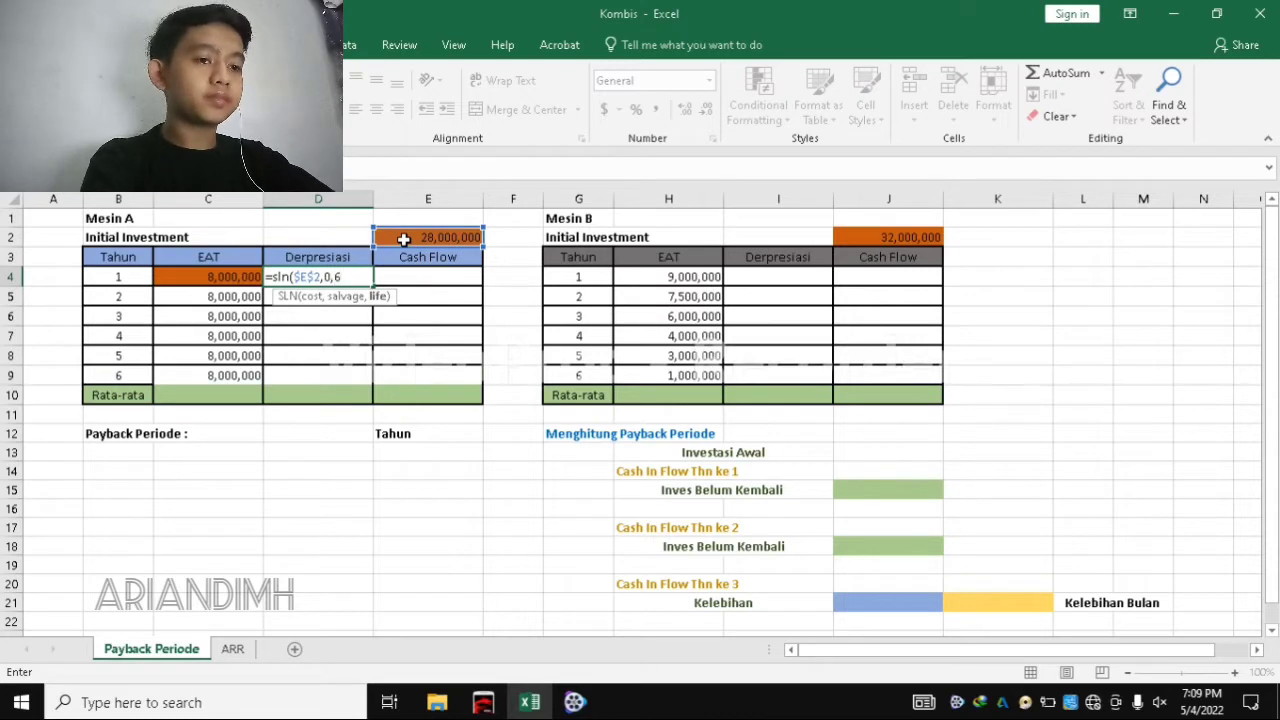
{"action": "type", "text": ")"}
{"action": "key", "text": "Return"}
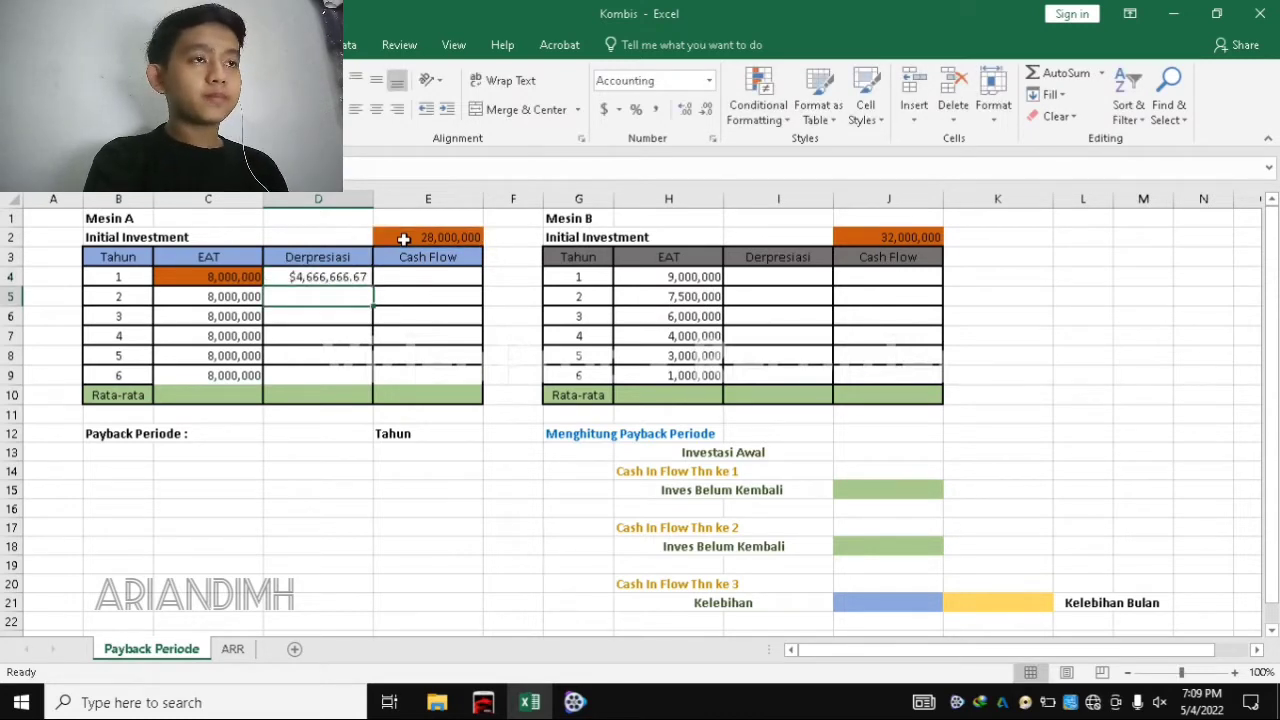
Fill the depreciation formula down to D9 and format D4:D9 in comma style with no decimals
{"action": "left_click", "coordinate": [336, 280]}
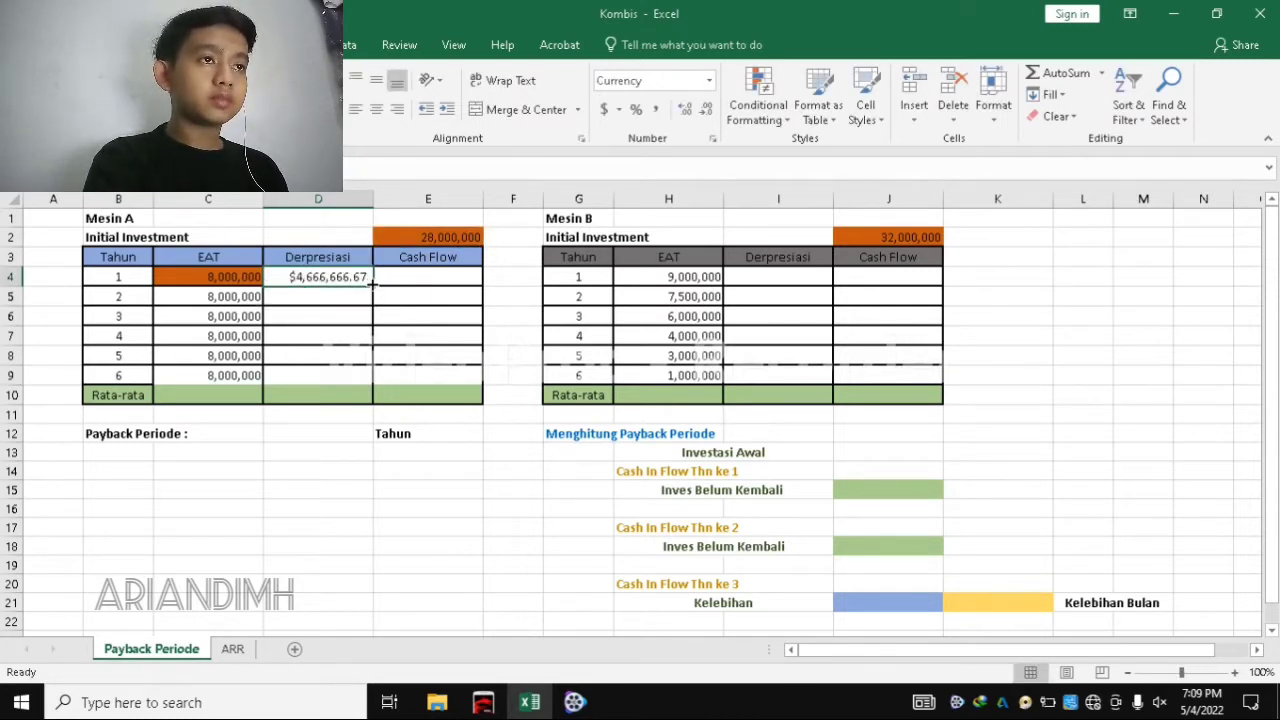
{"action": "left_click_drag", "start_coordinate": [371, 283], "coordinate": [356, 378]}
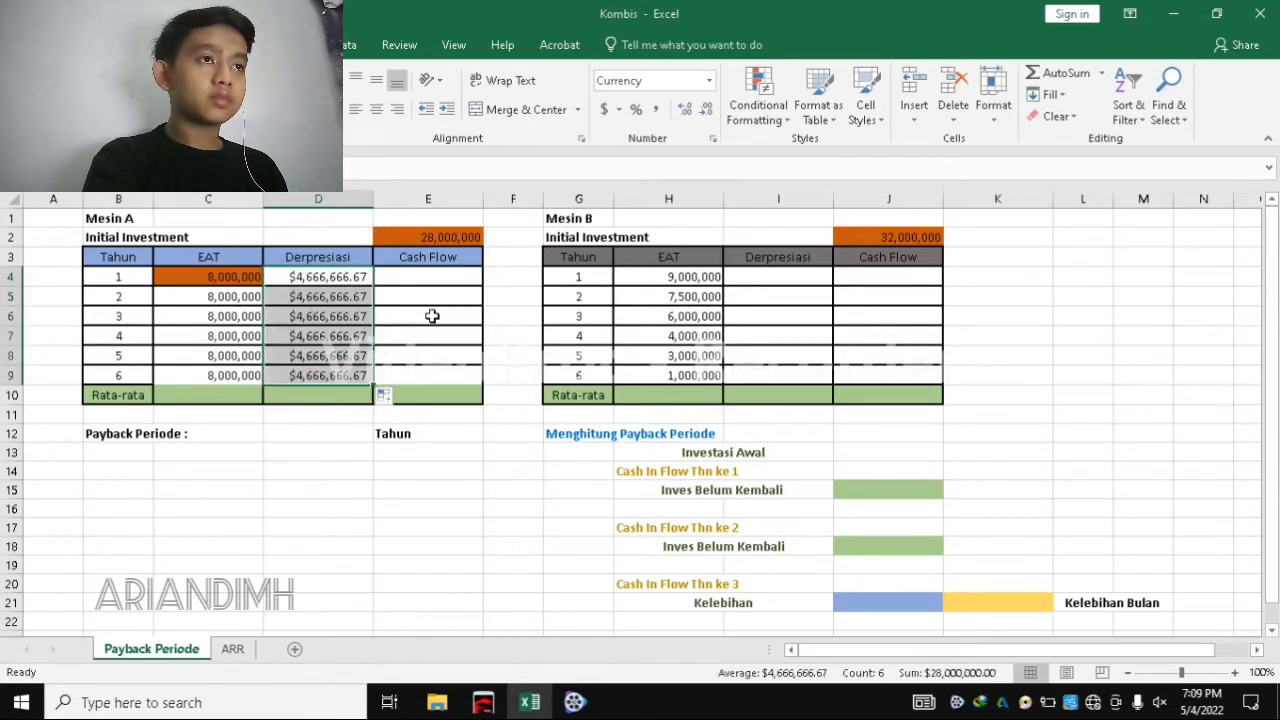
{"action": "left_click", "coordinate": [300, 322]}
{"action": "left_click_drag", "start_coordinate": [309, 277], "coordinate": [309, 374]}
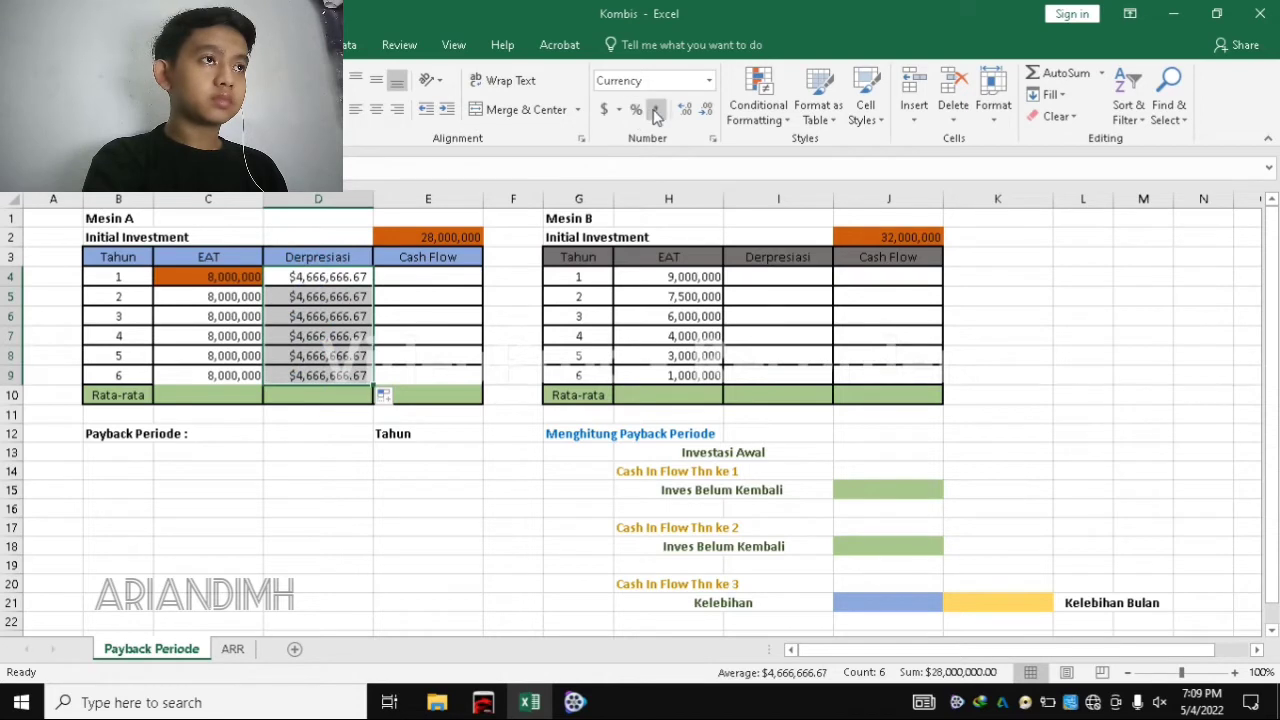
{"action": "left_click", "coordinate": [655, 110]}
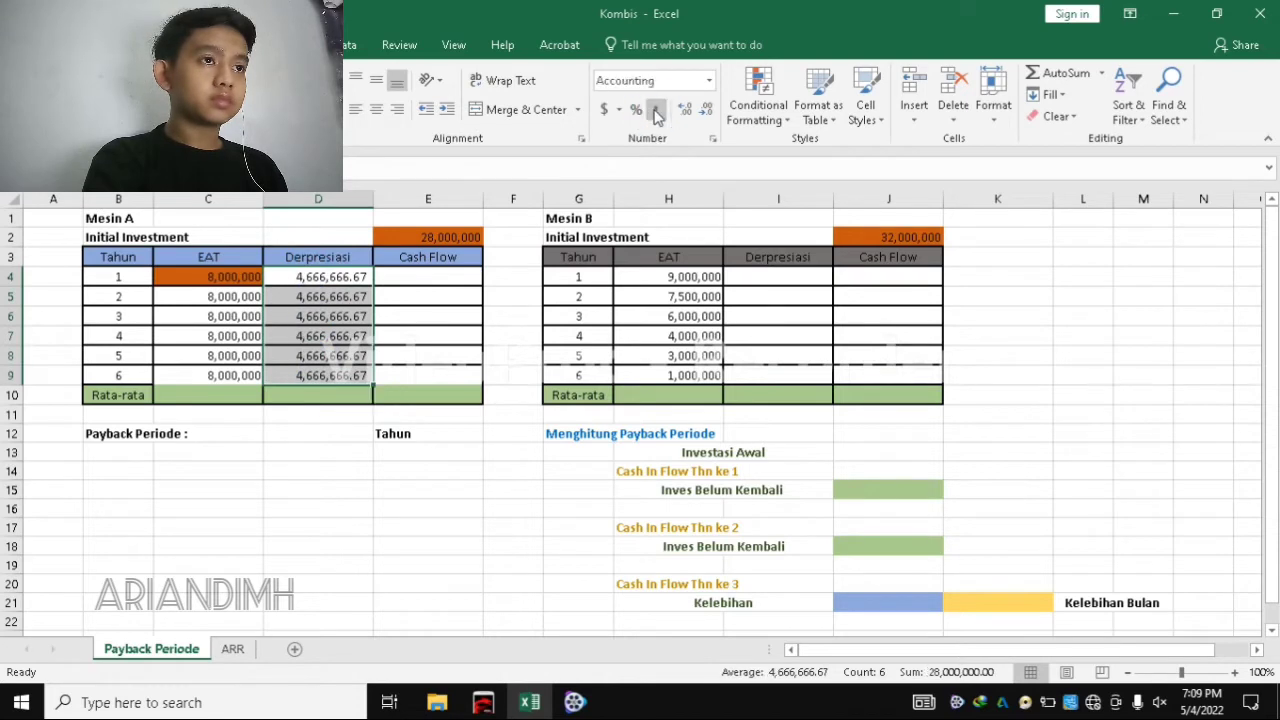
{"action": "left_click", "coordinate": [703, 111]}
{"action": "left_click", "coordinate": [703, 111]}
Calculate Mesin A's year 1 cash flow in E4 as EAT plus depreciation with =C4+D4
{"action": "left_click", "coordinate": [438, 281]}
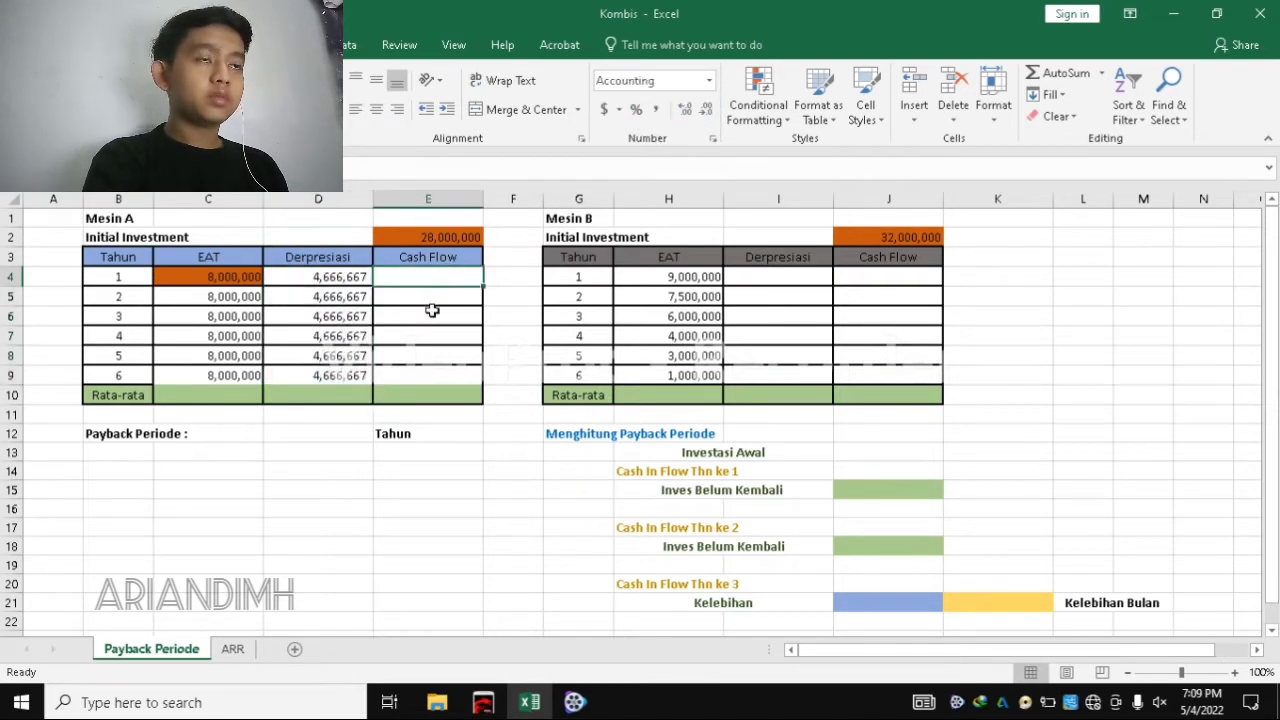
{"action": "left_click", "coordinate": [432, 314]}
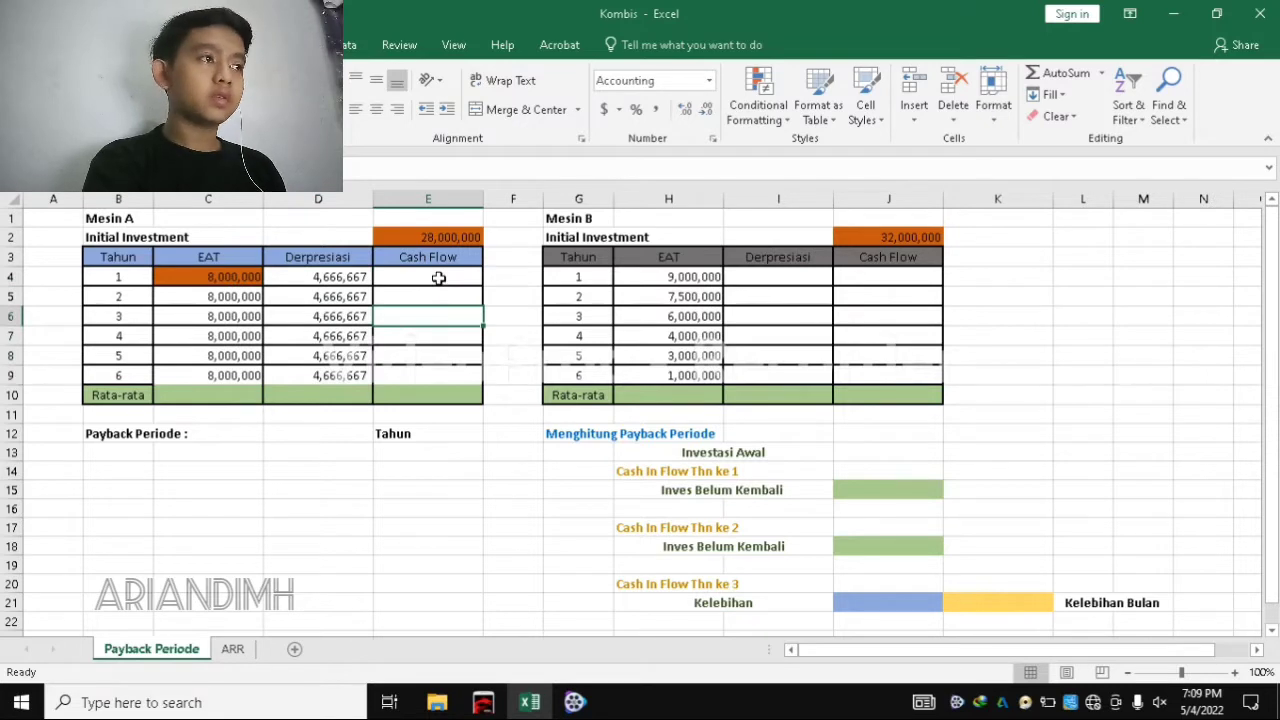
{"action": "left_click", "coordinate": [438, 279]}
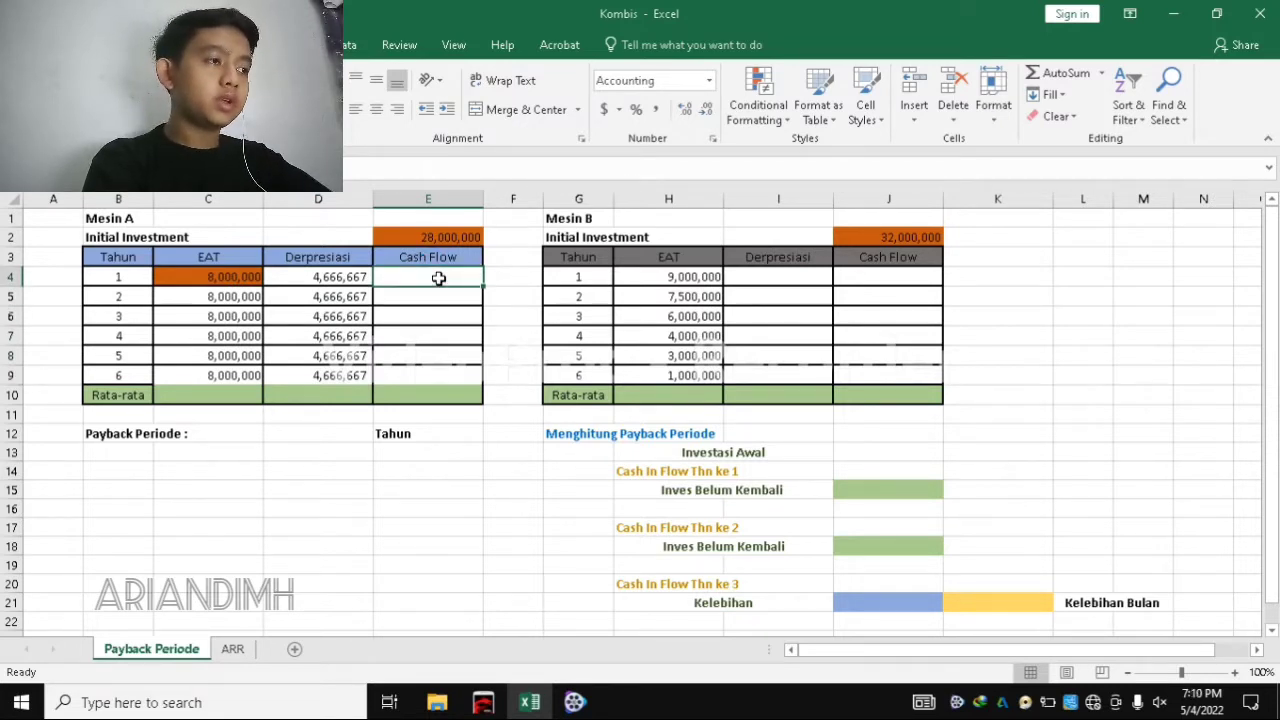
{"action": "type", "text": "="}
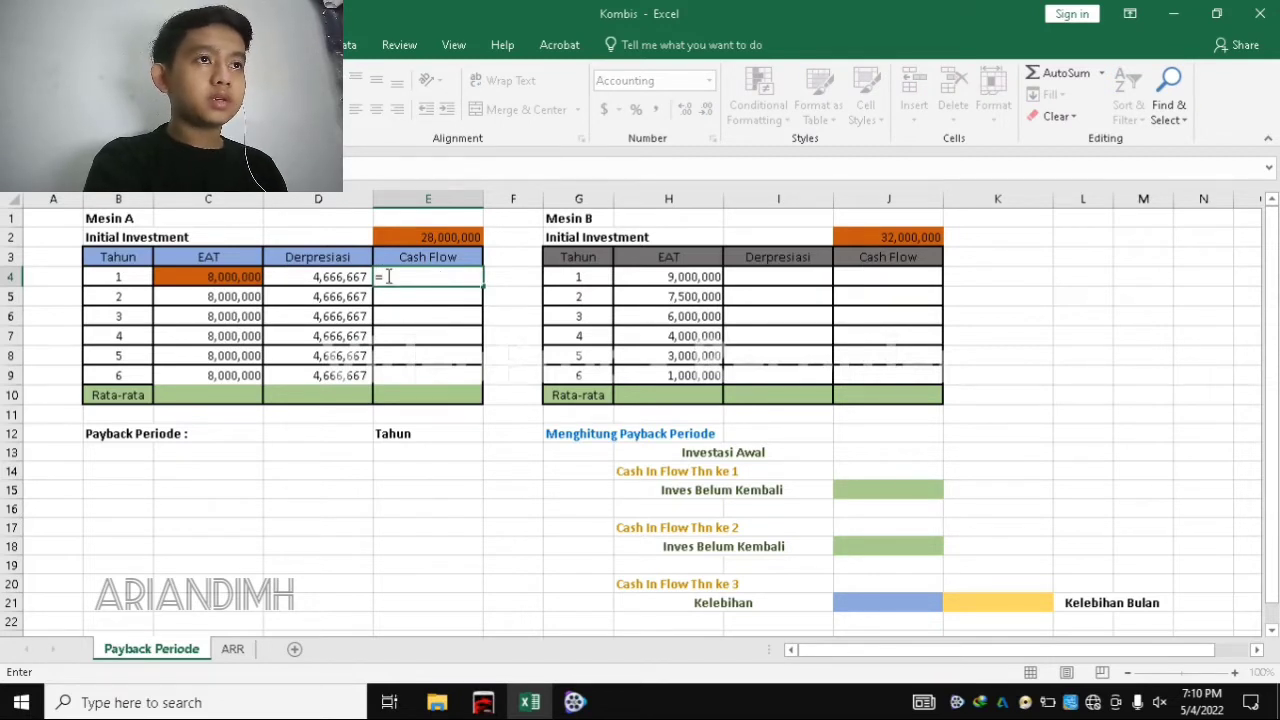
{"action": "left_click", "coordinate": [238, 283]}
{"action": "type", "text": "+"}
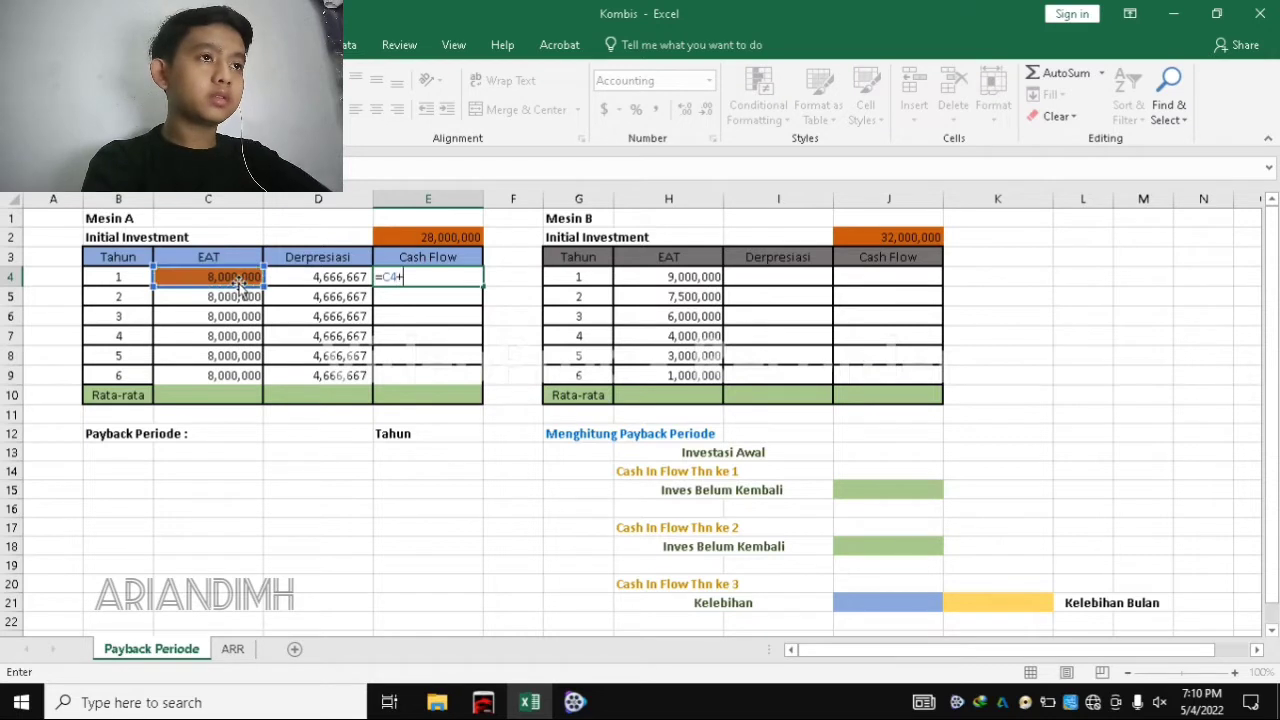
{"action": "left_click", "coordinate": [317, 277]}
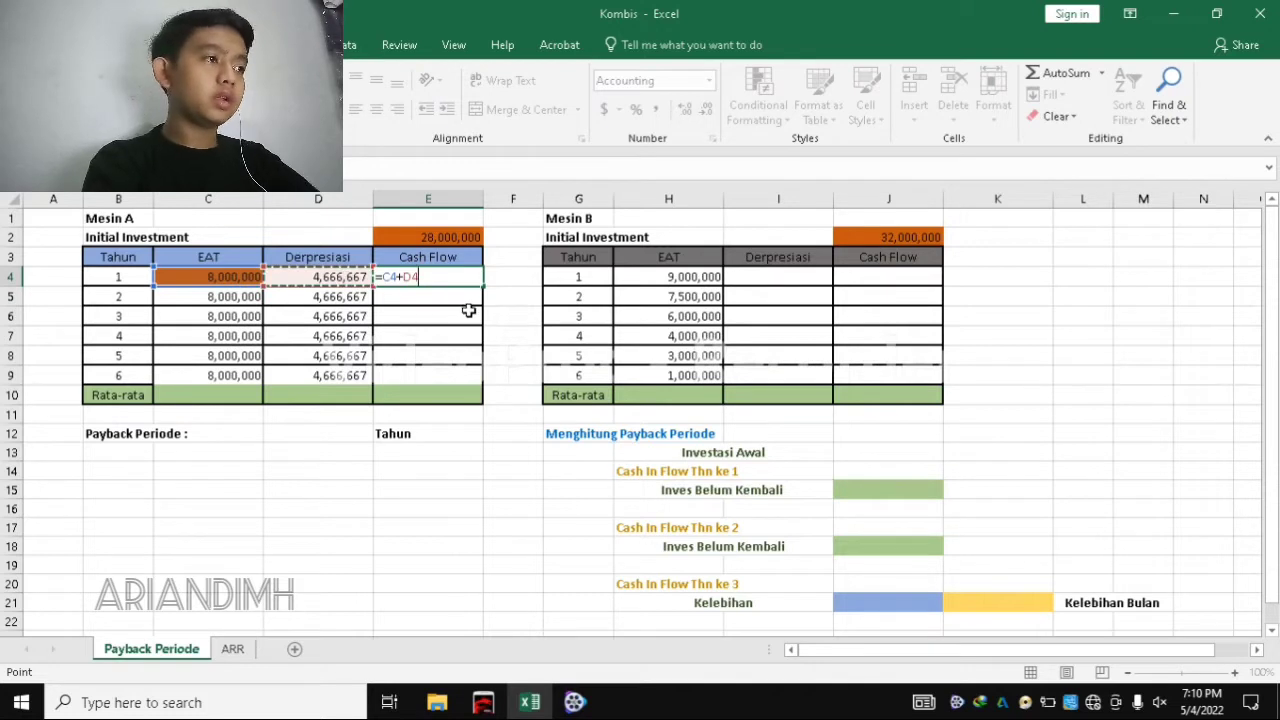
{"action": "key", "text": "Return"}
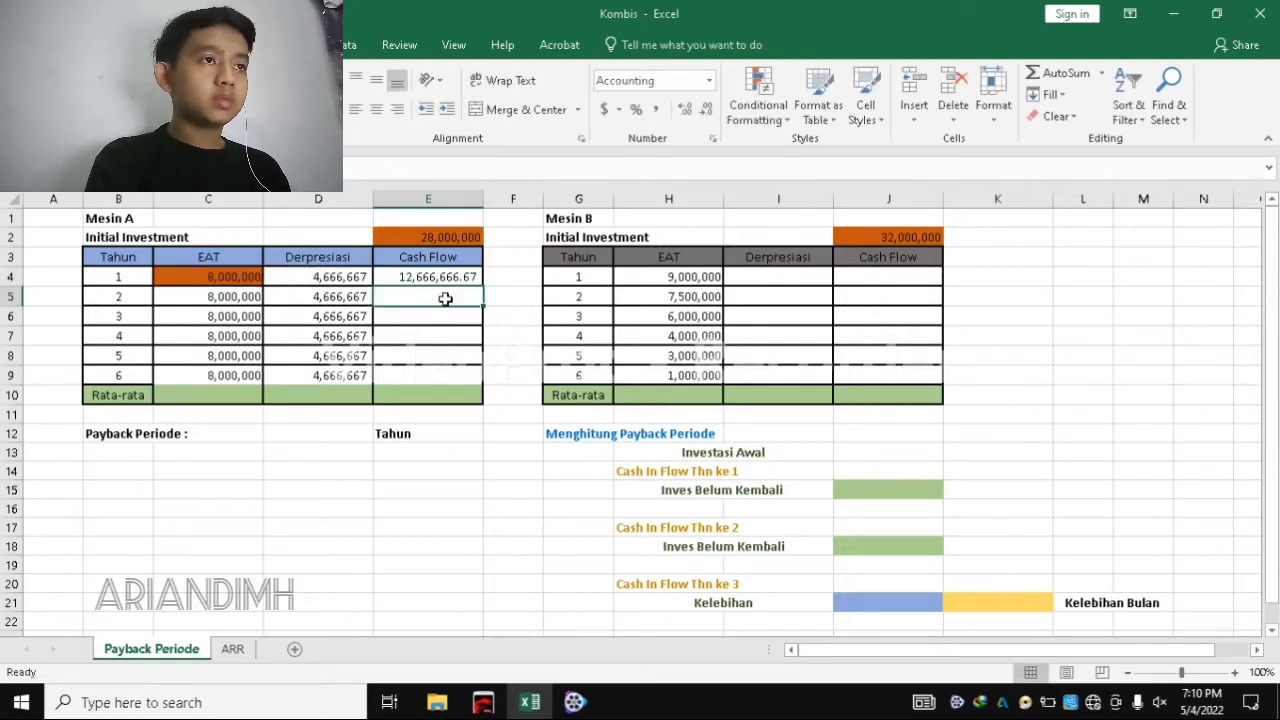
Fill the cash flow formula down to E9 and remove the decimals from E4:E9
{"action": "left_click", "coordinate": [468, 277]}
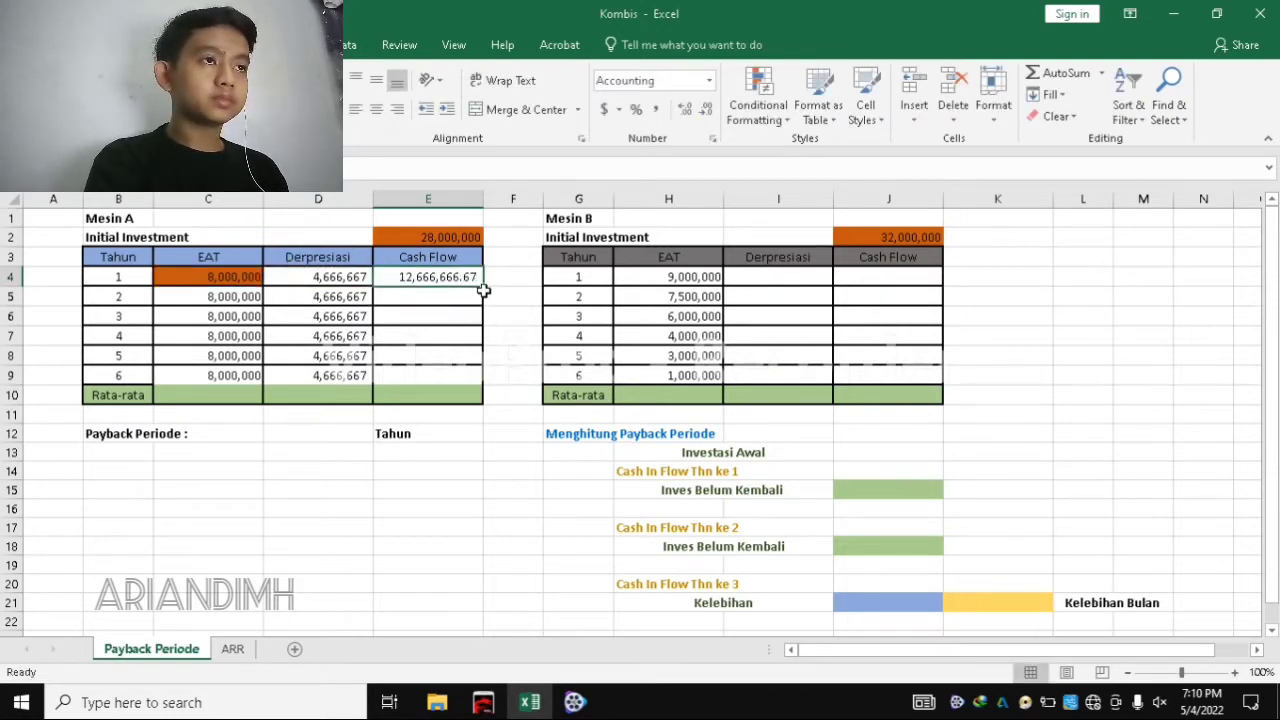
{"action": "left_click_drag", "start_coordinate": [482, 287], "coordinate": [470, 380]}
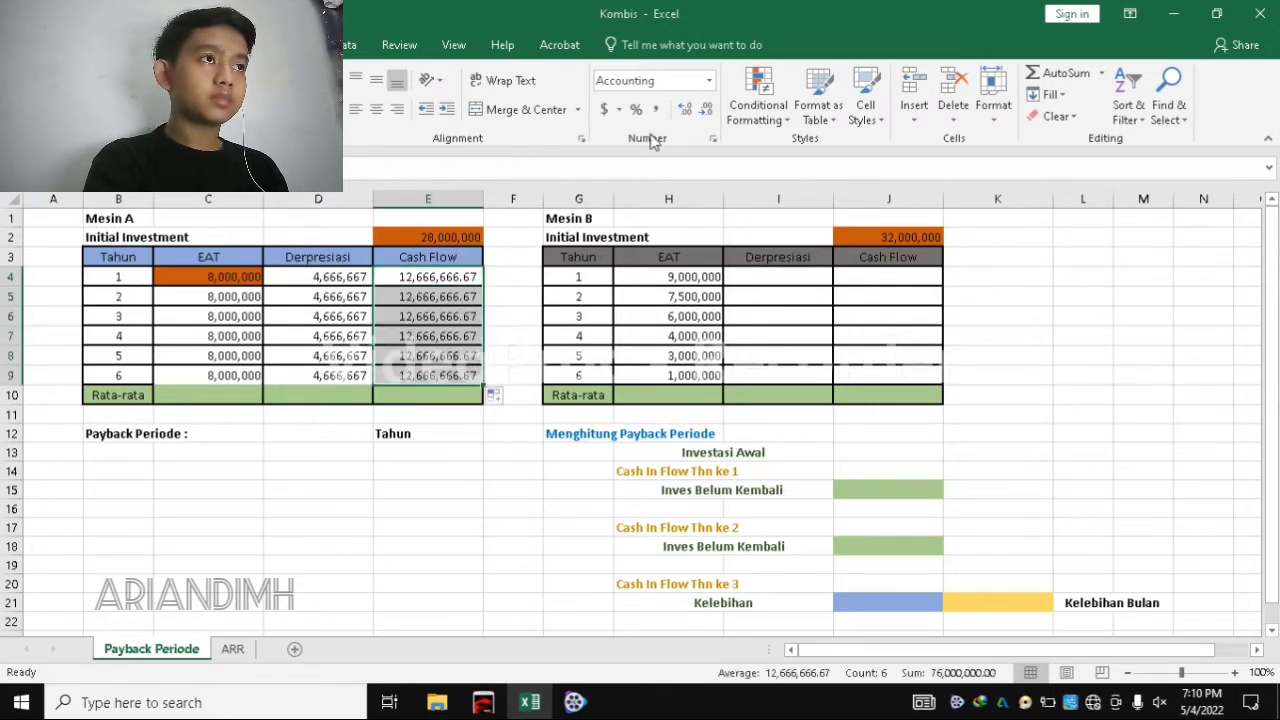
{"action": "left_click", "coordinate": [707, 110]}
{"action": "left_click", "coordinate": [708, 112]}
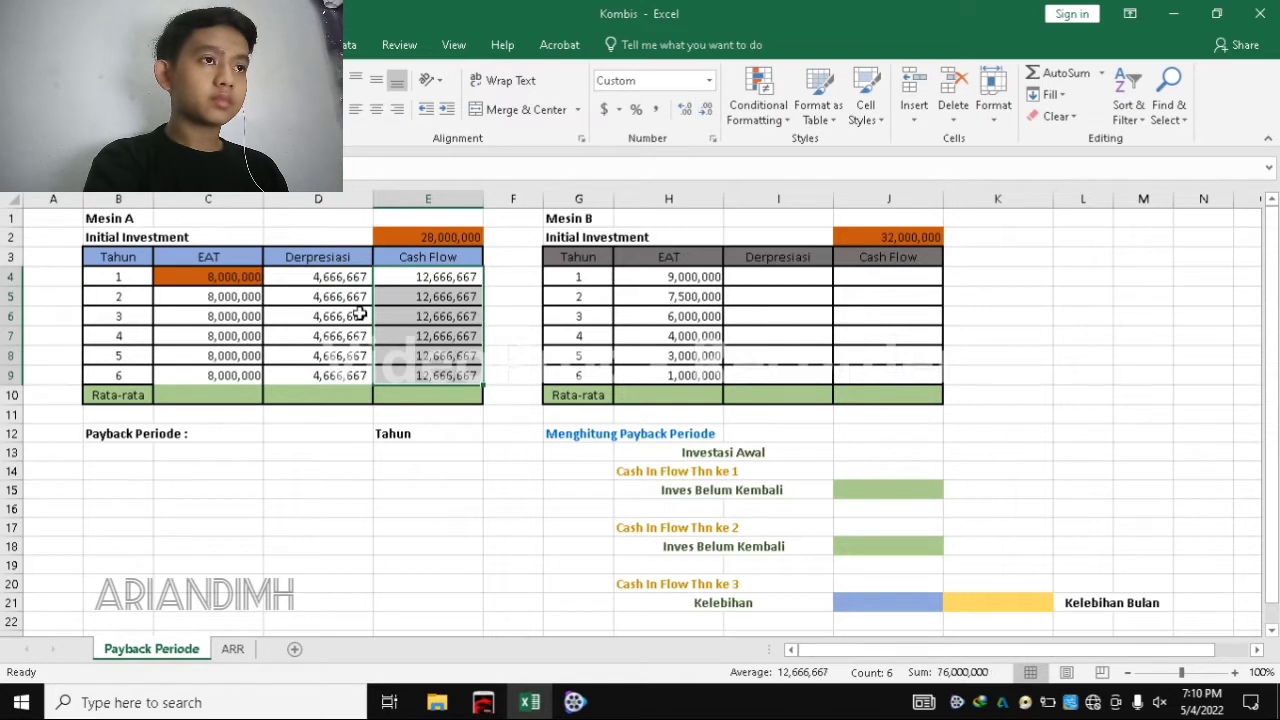
{"action": "left_click", "coordinate": [360, 313]}
{"action": "left_click", "coordinate": [357, 350]}
{"action": "left_click", "coordinate": [424, 336]}
{"action": "left_click", "coordinate": [425, 296]}
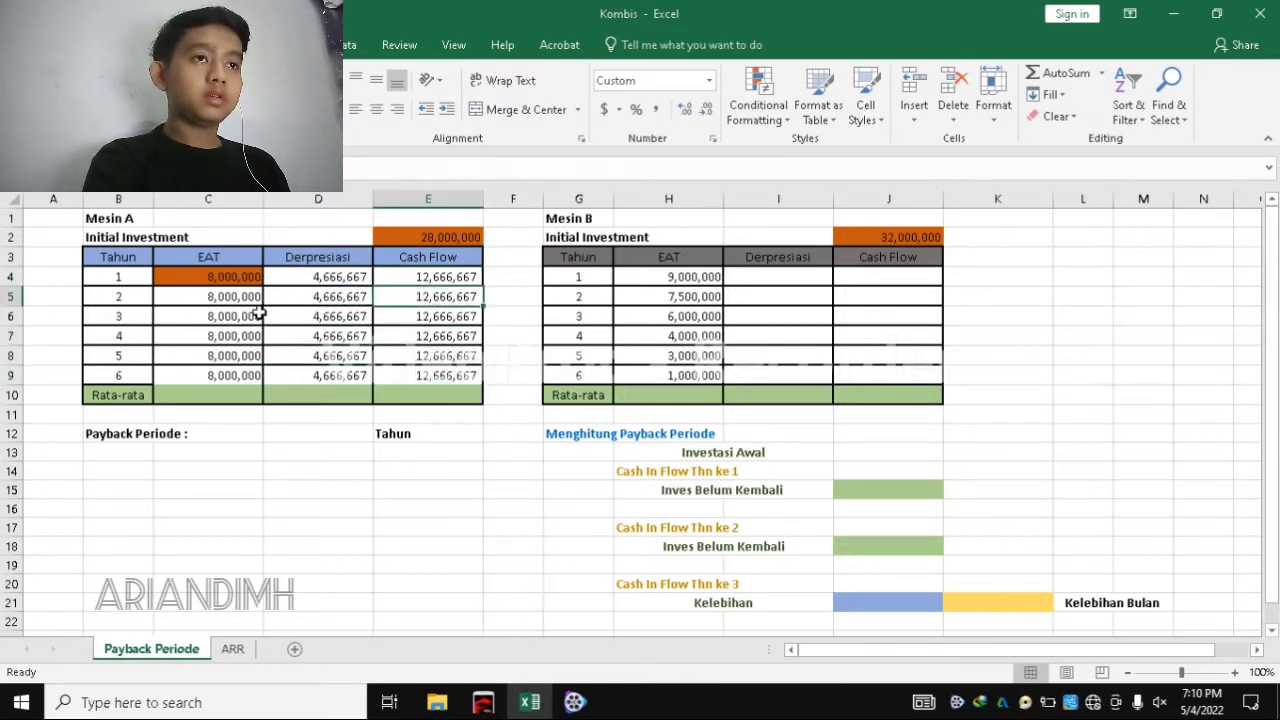
Fill Mesin A's Rata-rata row, C10:E10, with the averages of EAT, depreciation and cash flow
{"action": "left_click", "coordinate": [197, 399]}
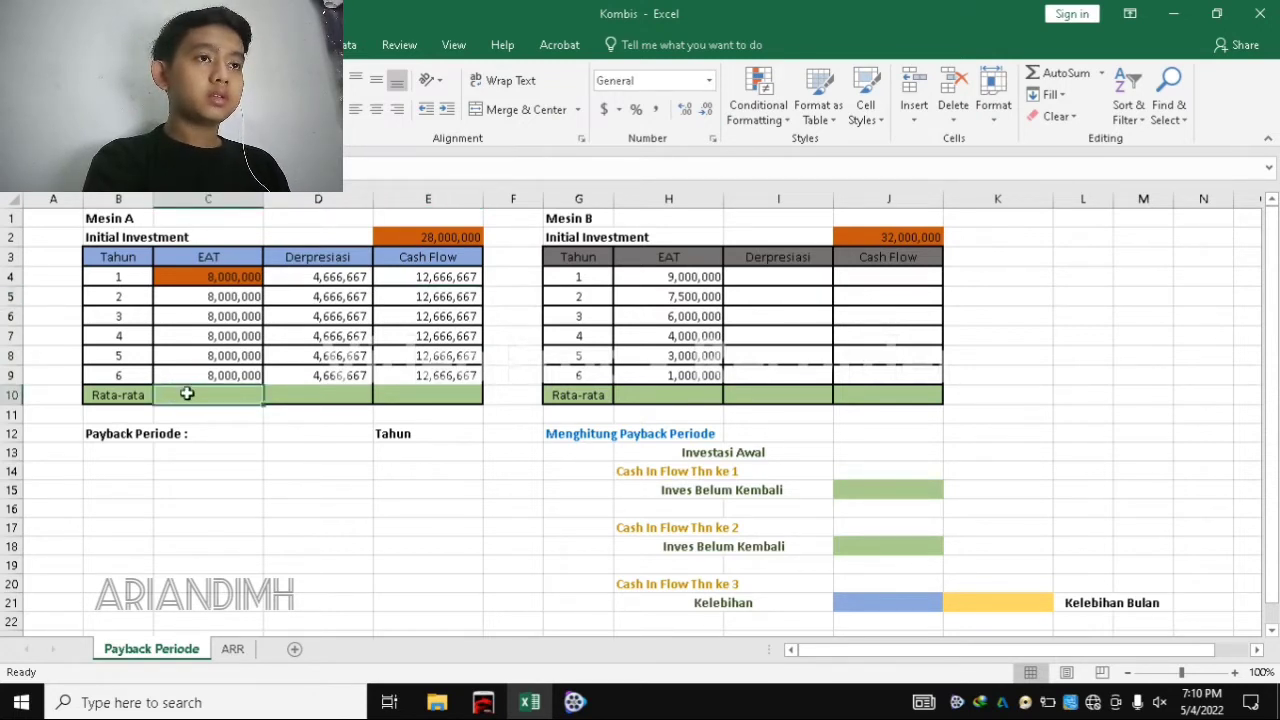
{"action": "left_click_drag", "start_coordinate": [184, 395], "coordinate": [392, 397]}
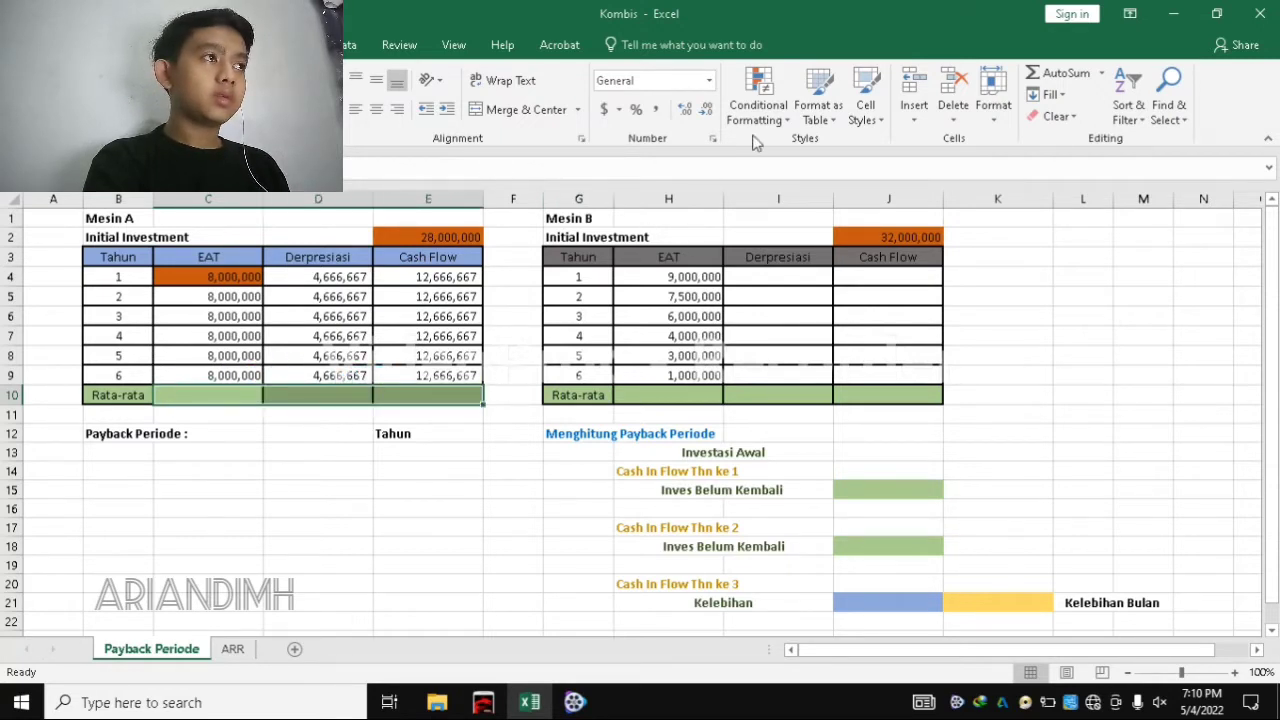
{"action": "left_click", "coordinate": [1101, 73]}
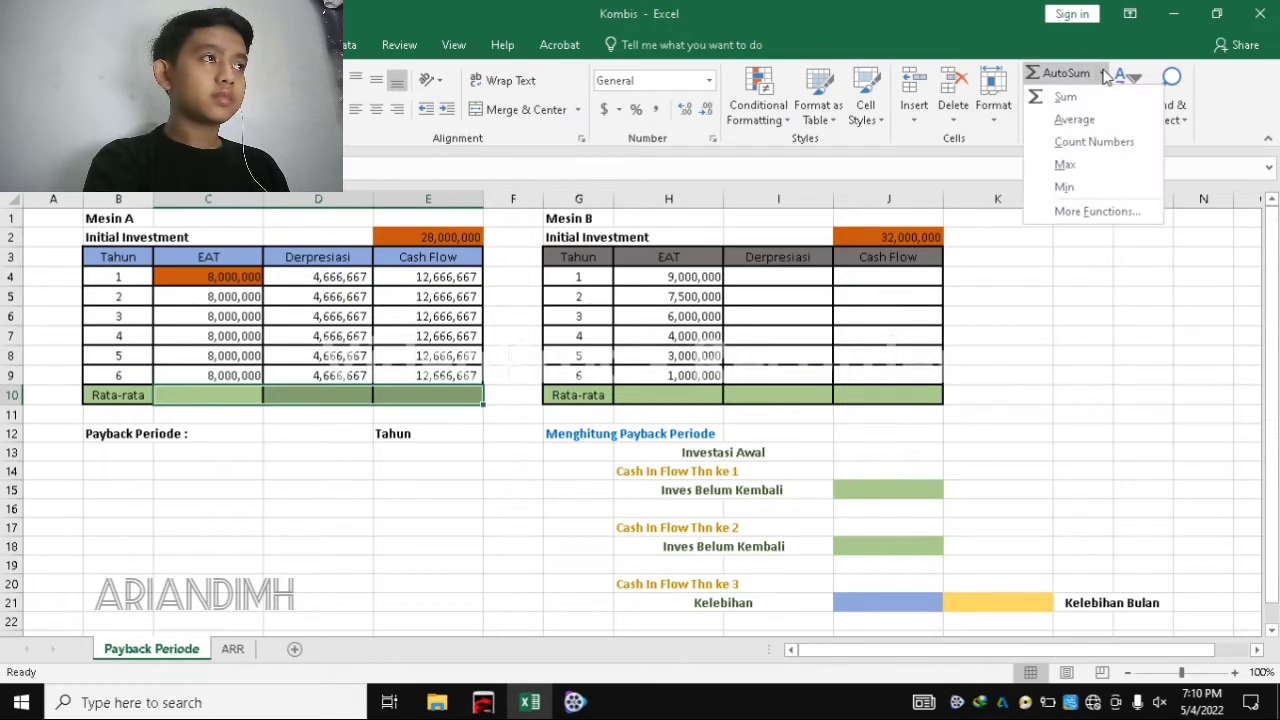
{"action": "left_click", "coordinate": [1073, 121]}
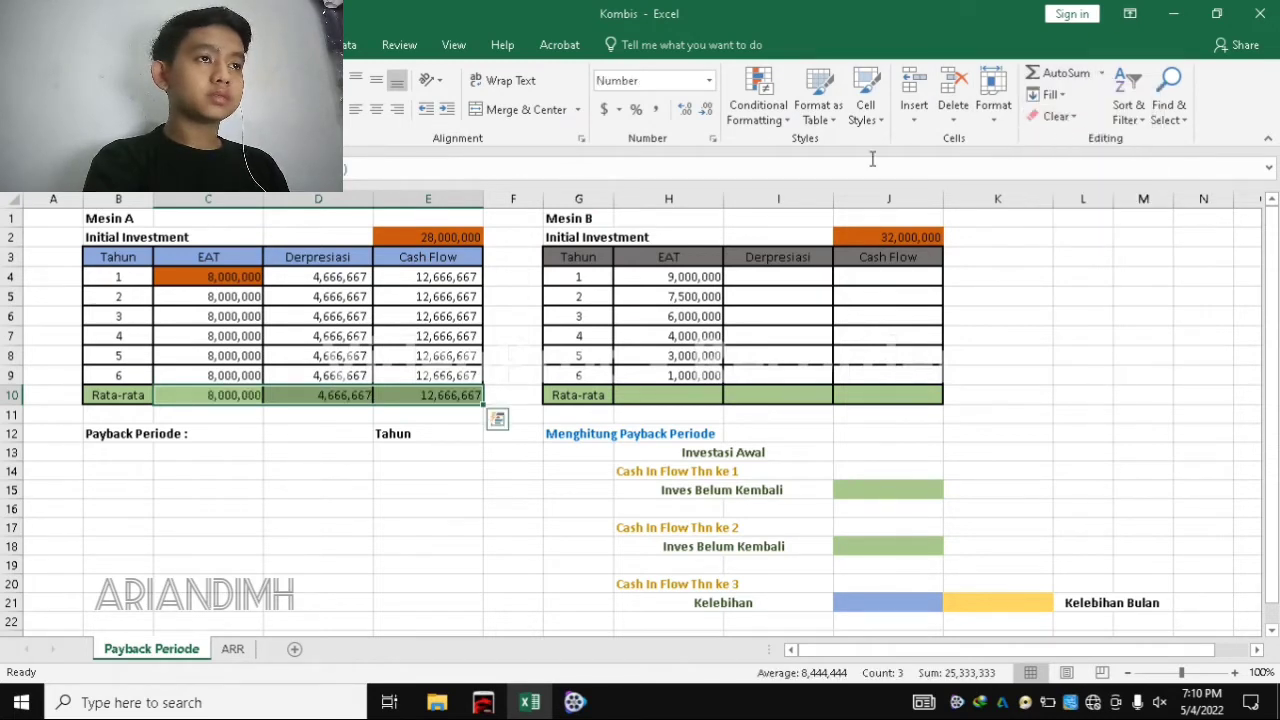
{"action": "left_click", "coordinate": [428, 330]}
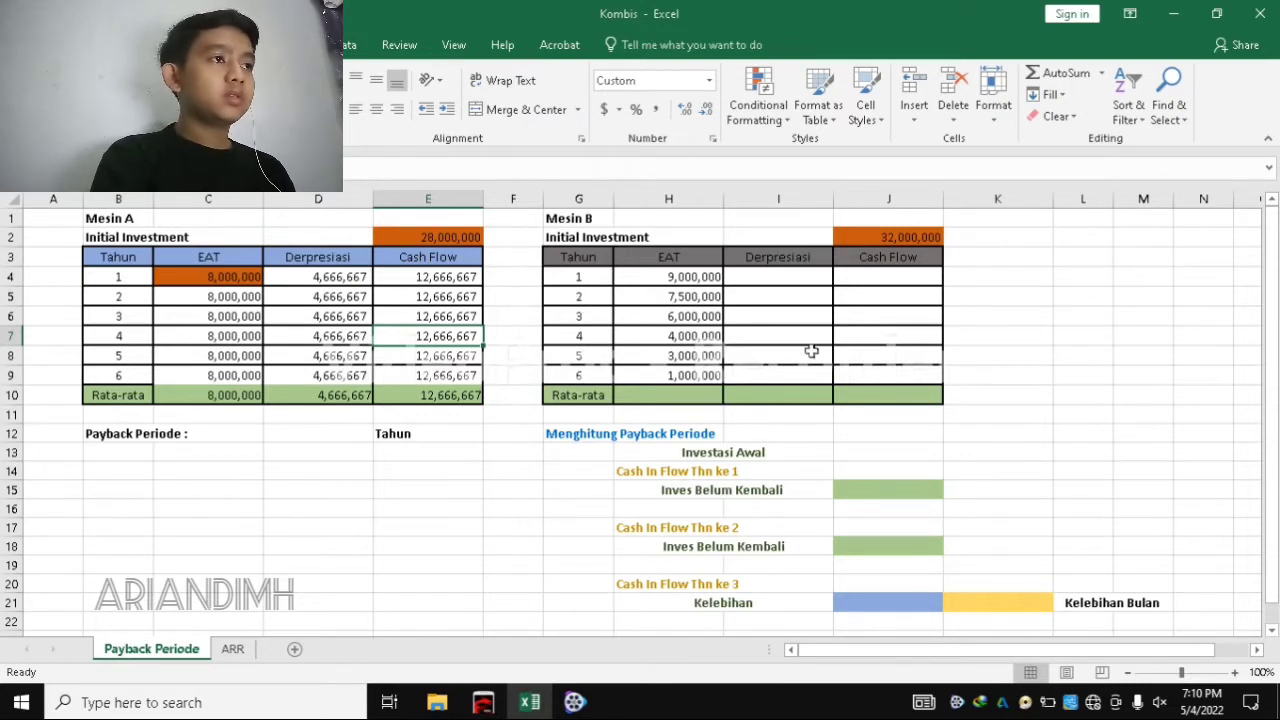
Calculate Mesin B's year 1 depreciation in I4 by the sum-of-years' digits method with =SYD($J$2,5E6,6,G4)
{"action": "left_click", "coordinate": [784, 279]}
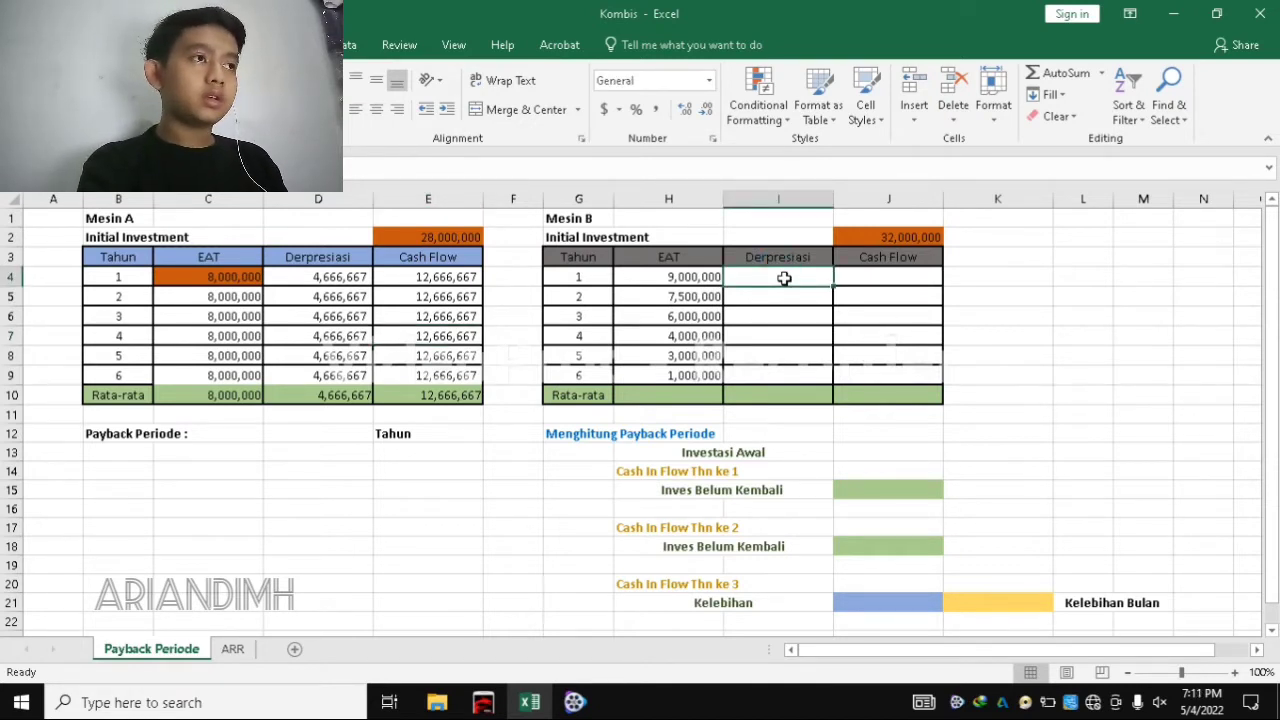
{"action": "type", "text": "="}
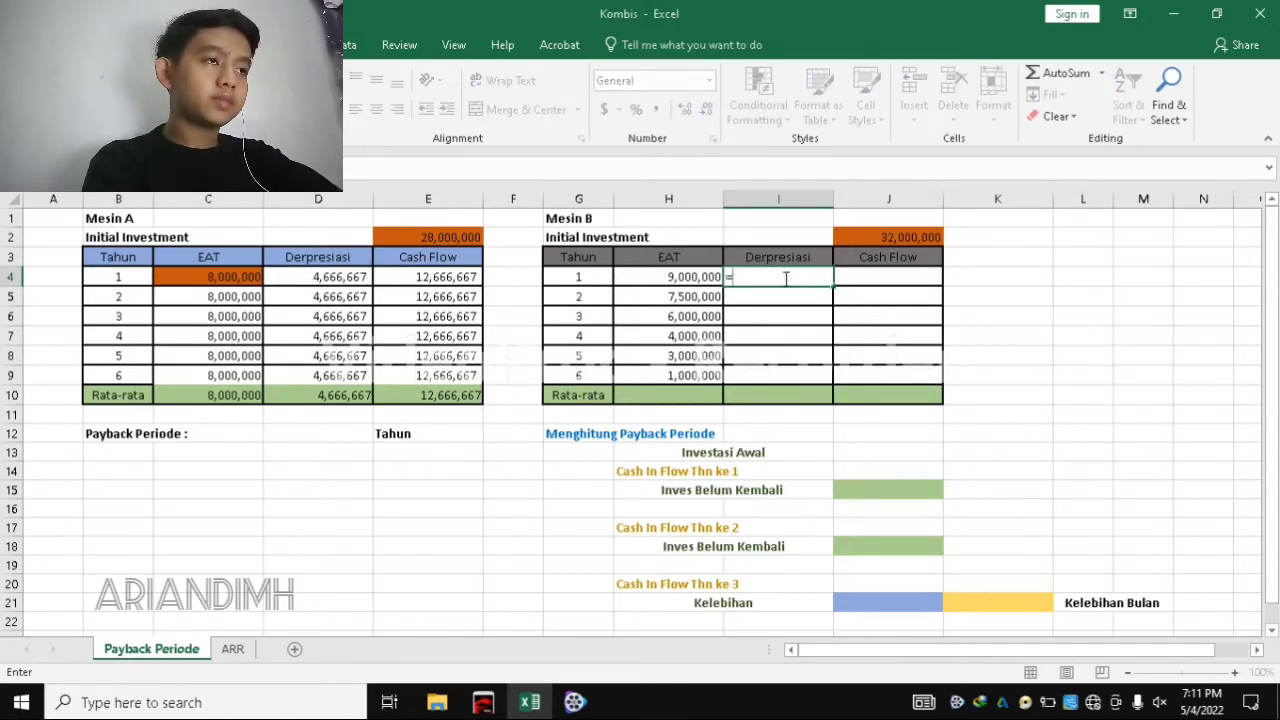
{"action": "type", "text": "SYD"}
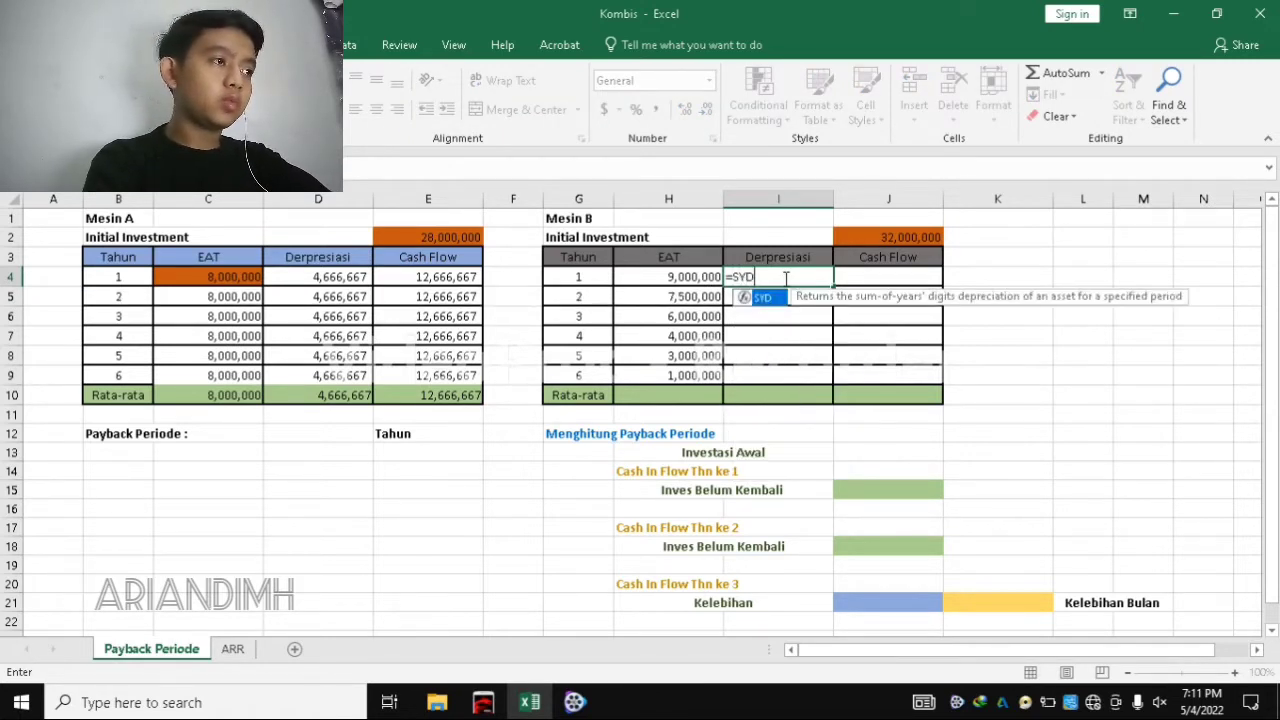
{"action": "type", "text": "("}
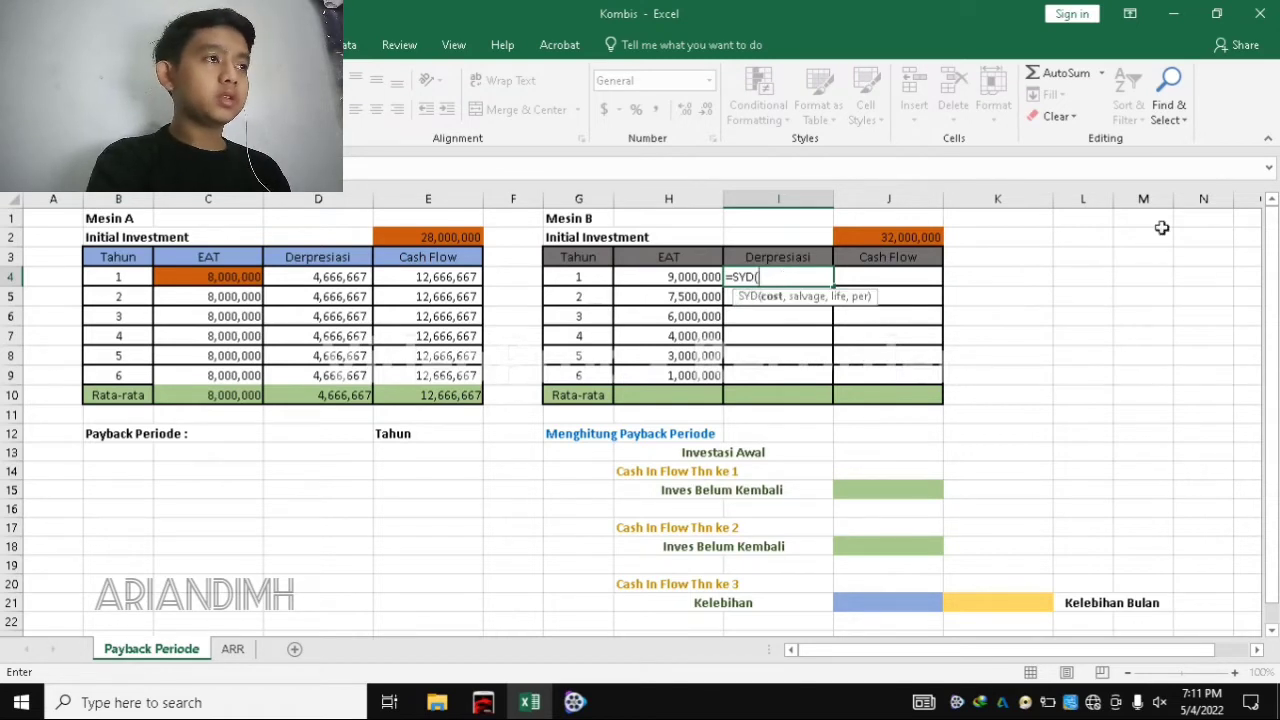
{"action": "left_click", "coordinate": [903, 237]}
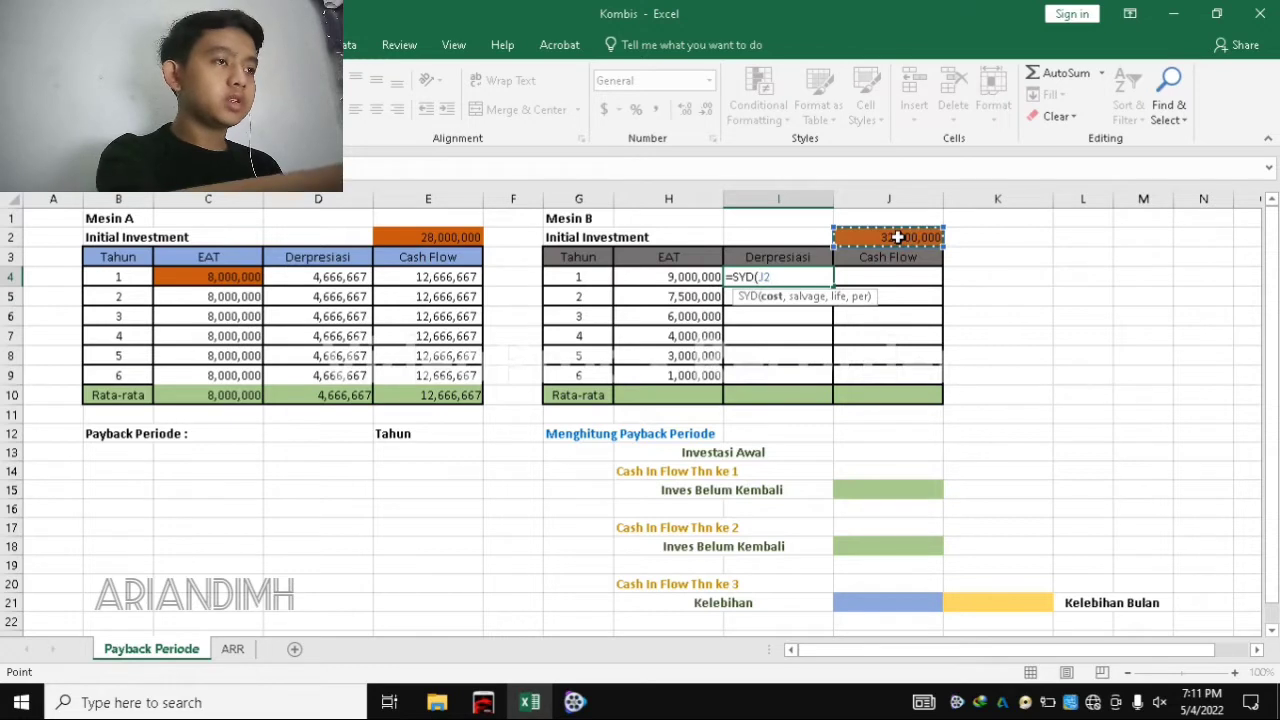
{"action": "key", "text": "F4"}
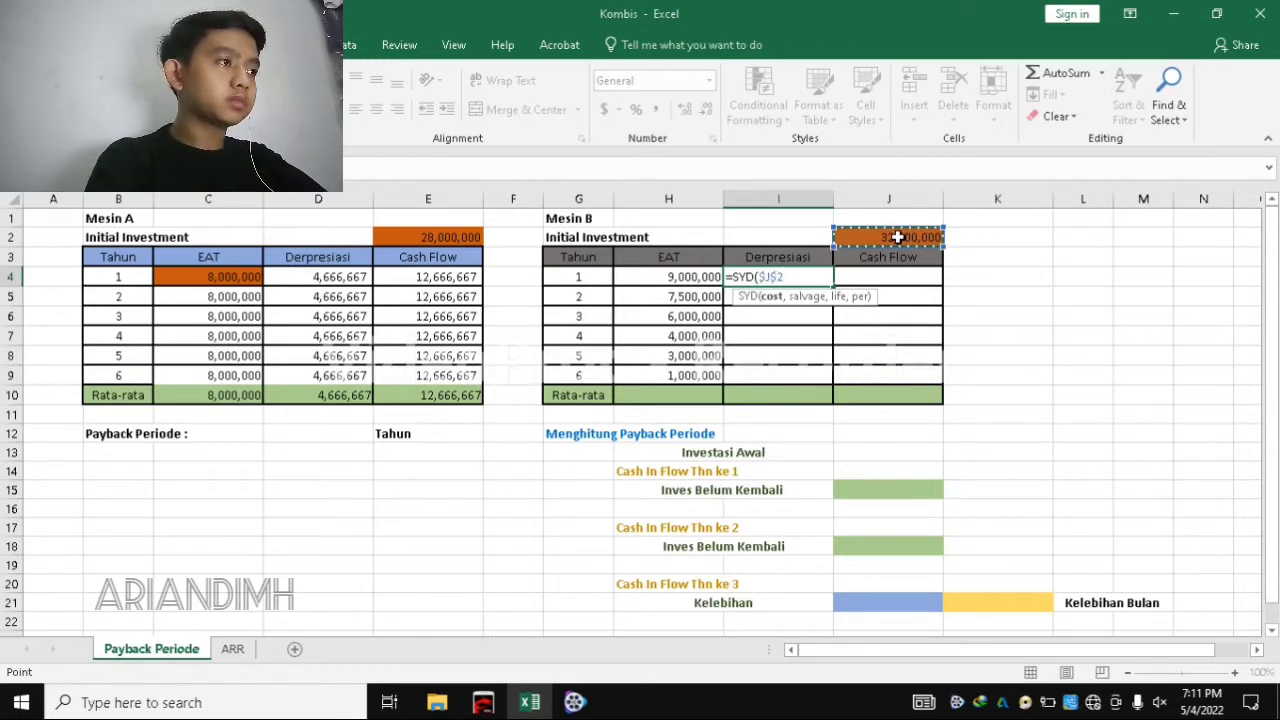
{"action": "type", "text": ","}
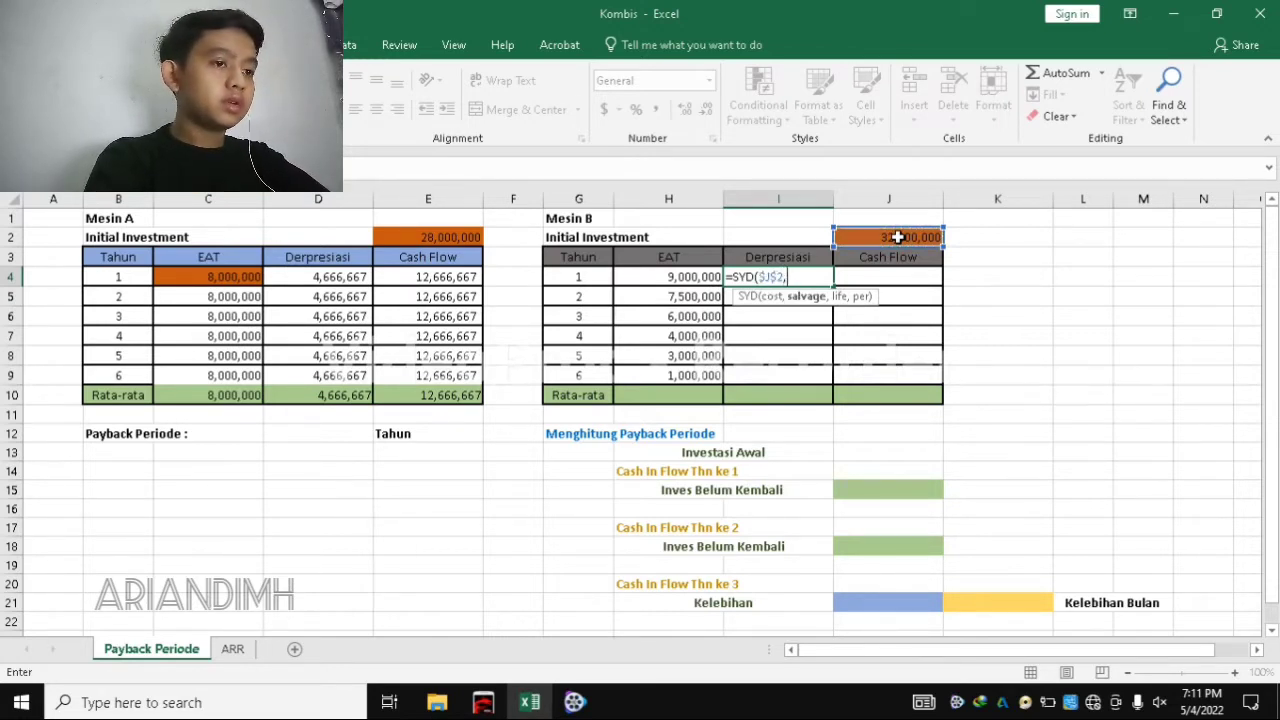
{"action": "type", "text": "5E6"}
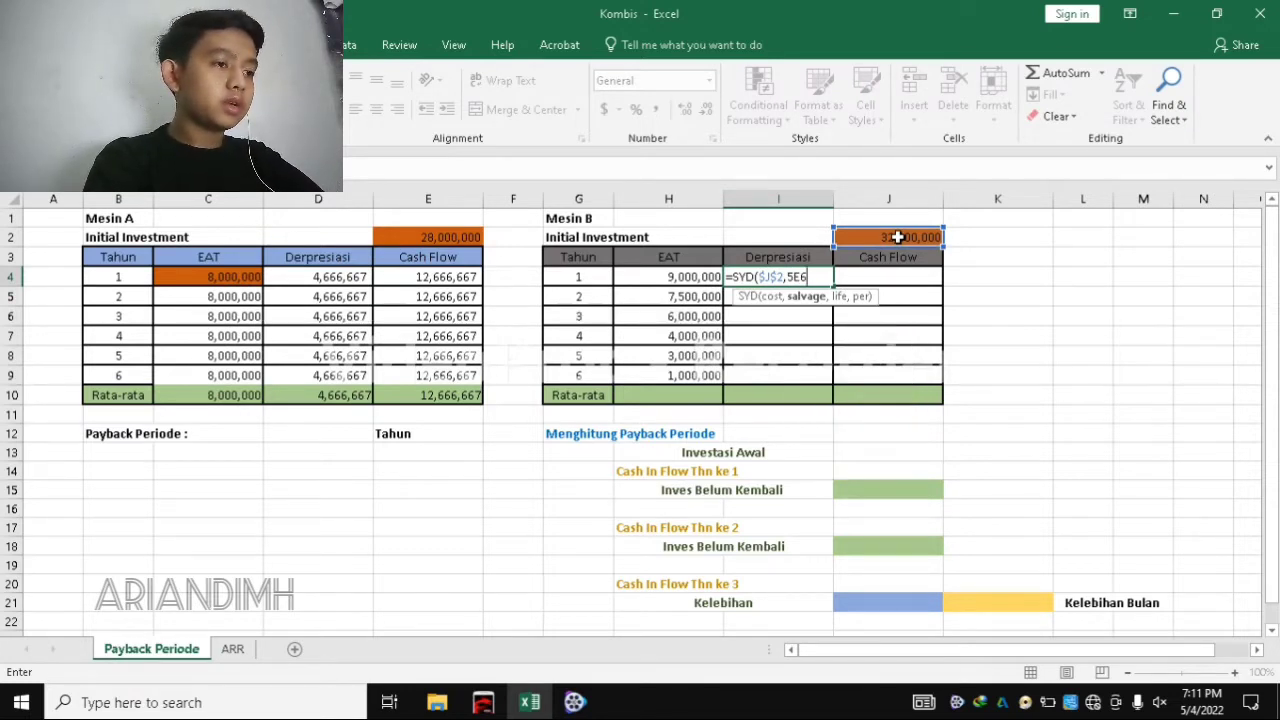
{"action": "type", "text": ",6"}
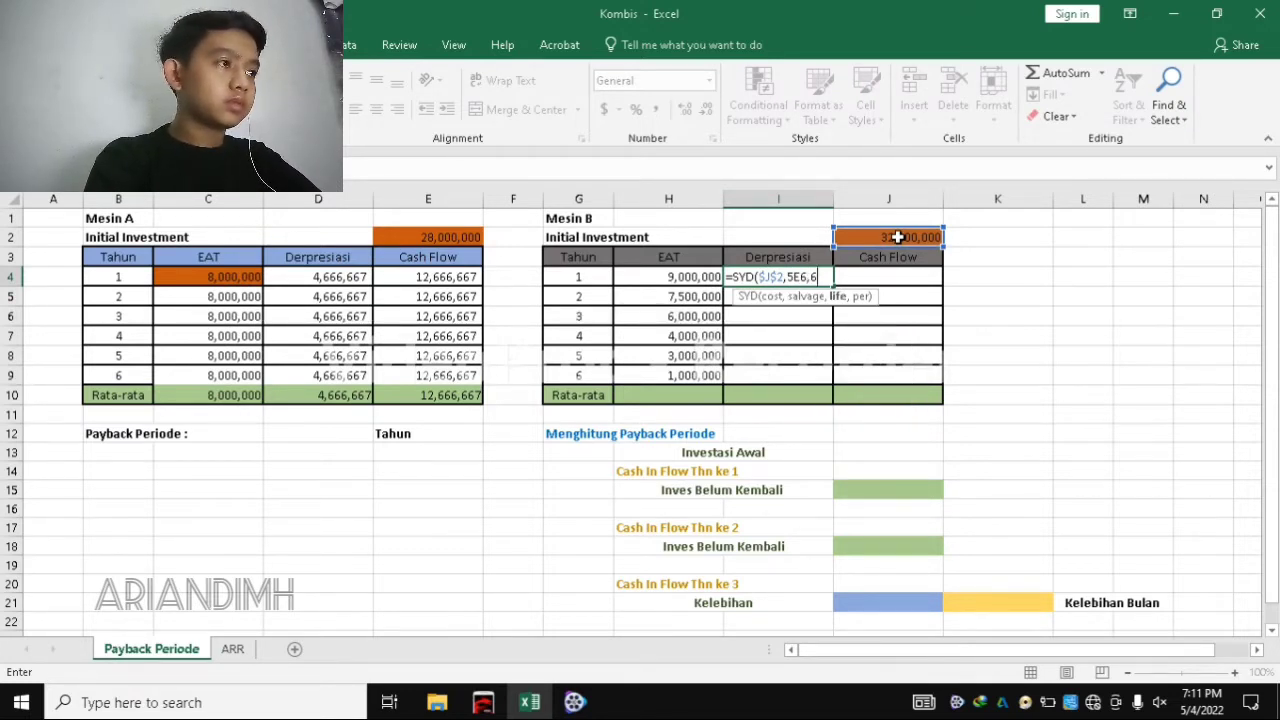
{"action": "type", "text": ","}
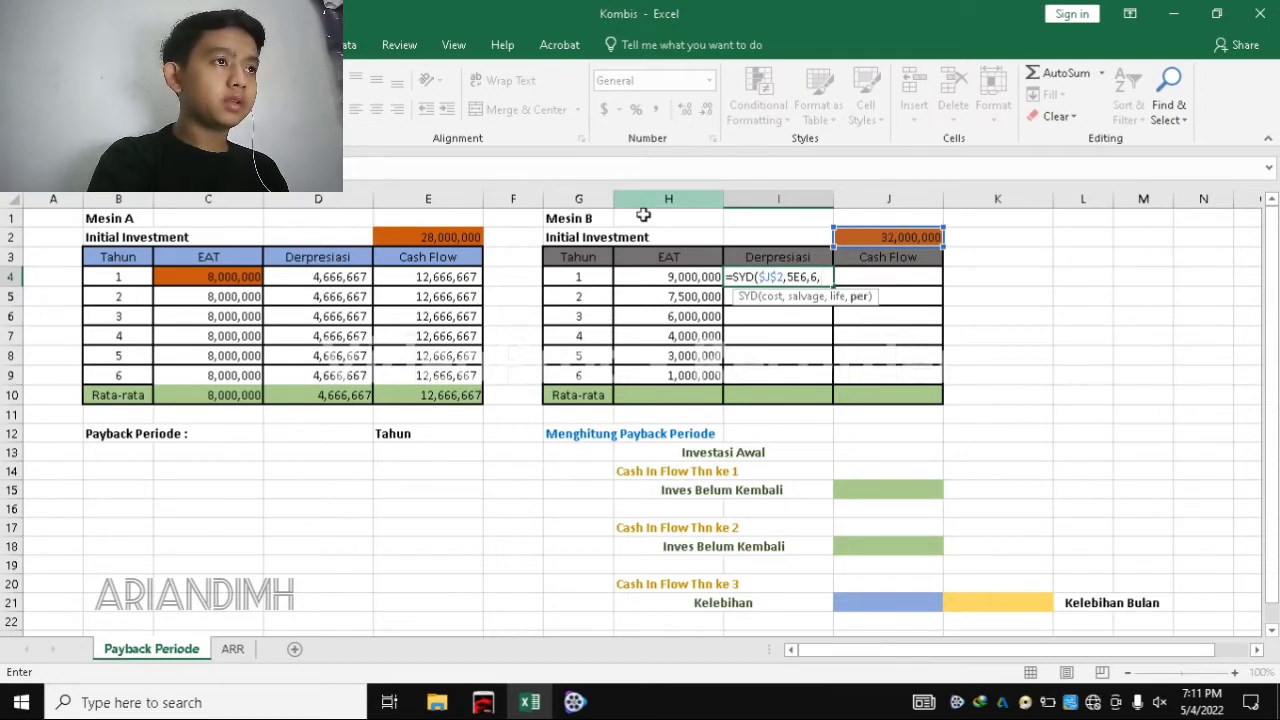
{"action": "left_click", "coordinate": [565, 277]}
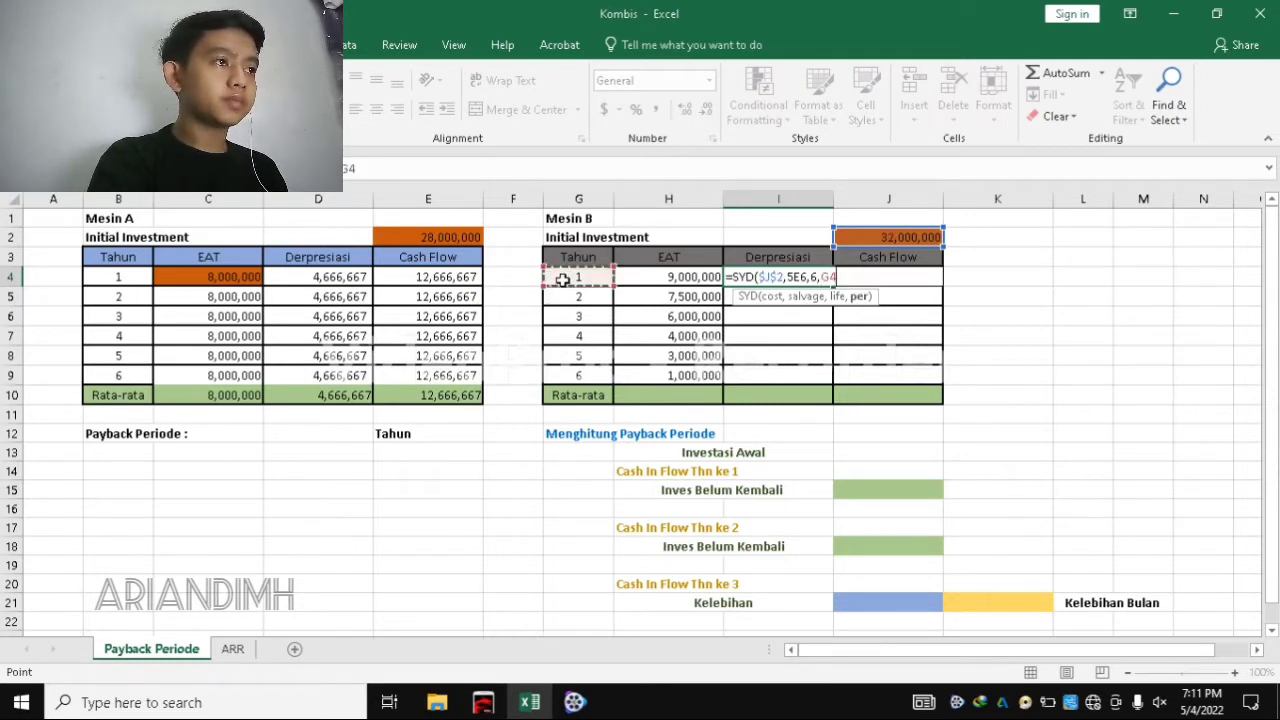
{"action": "type", "text": ")"}
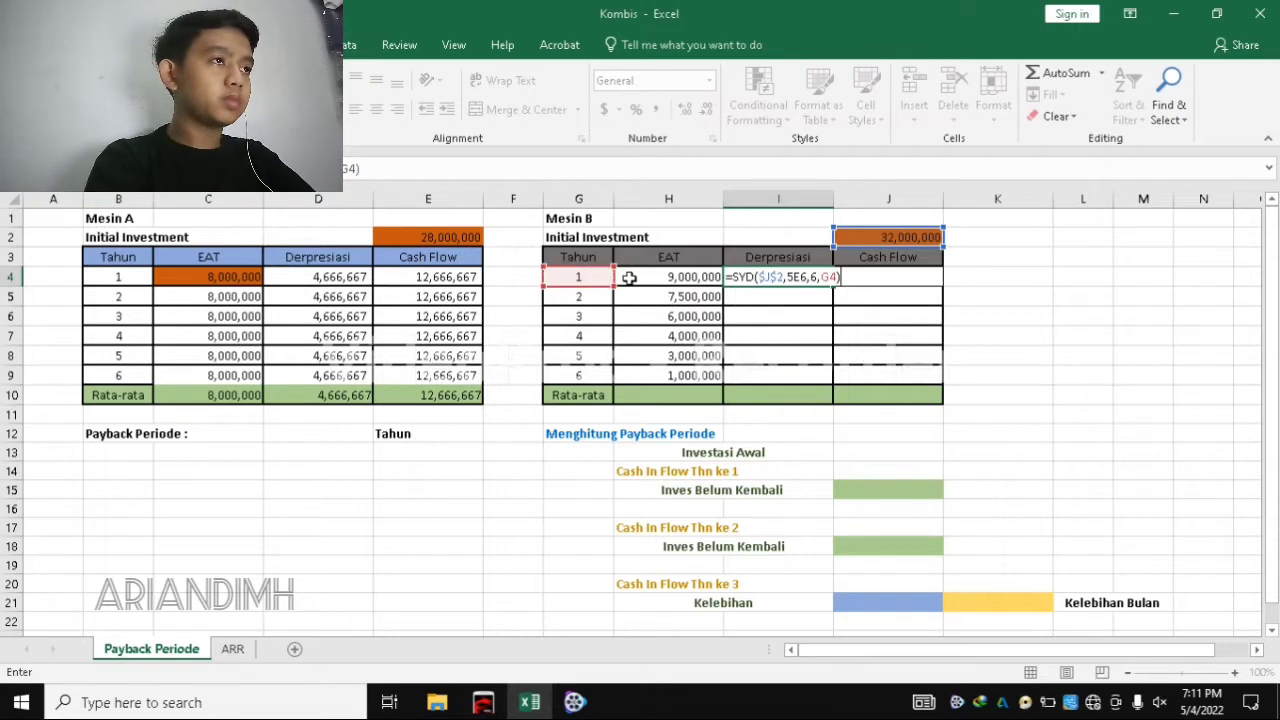
{"action": "key", "text": "Return"}
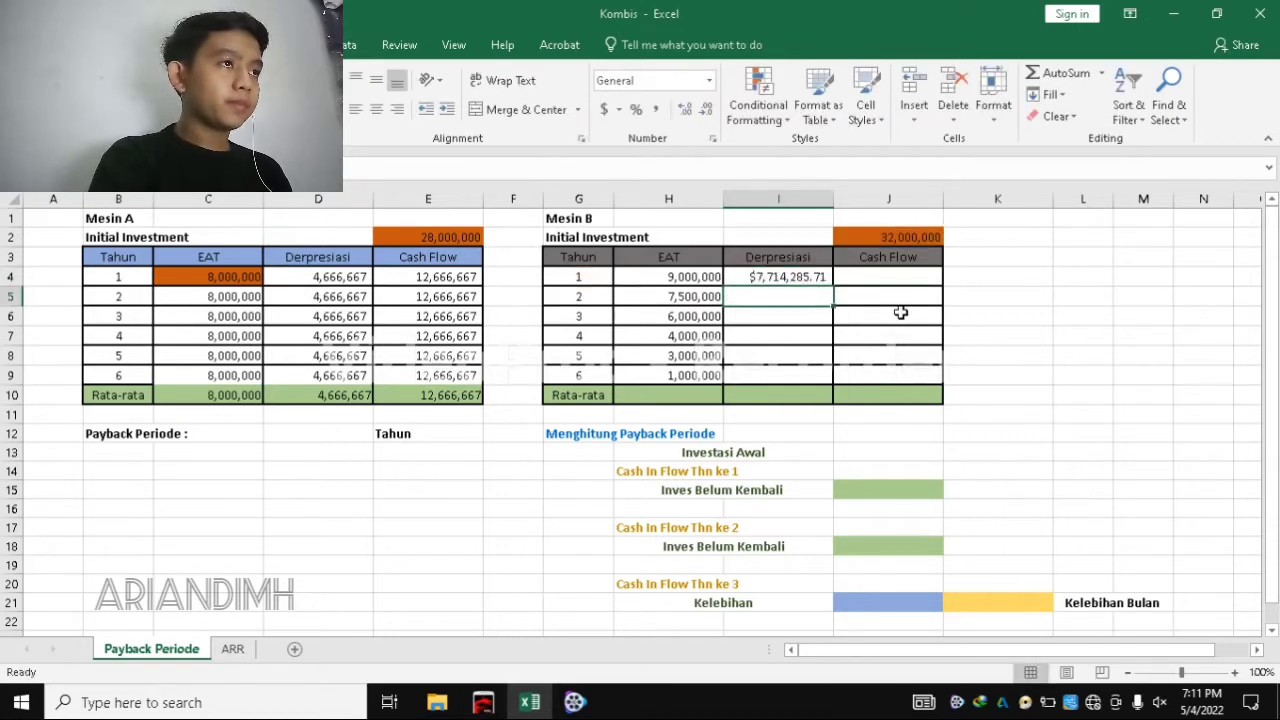
Fill Mesin B's depreciation formula down to I9 and format I4:I9 in comma style with no decimals
{"action": "left_click", "coordinate": [776, 281]}
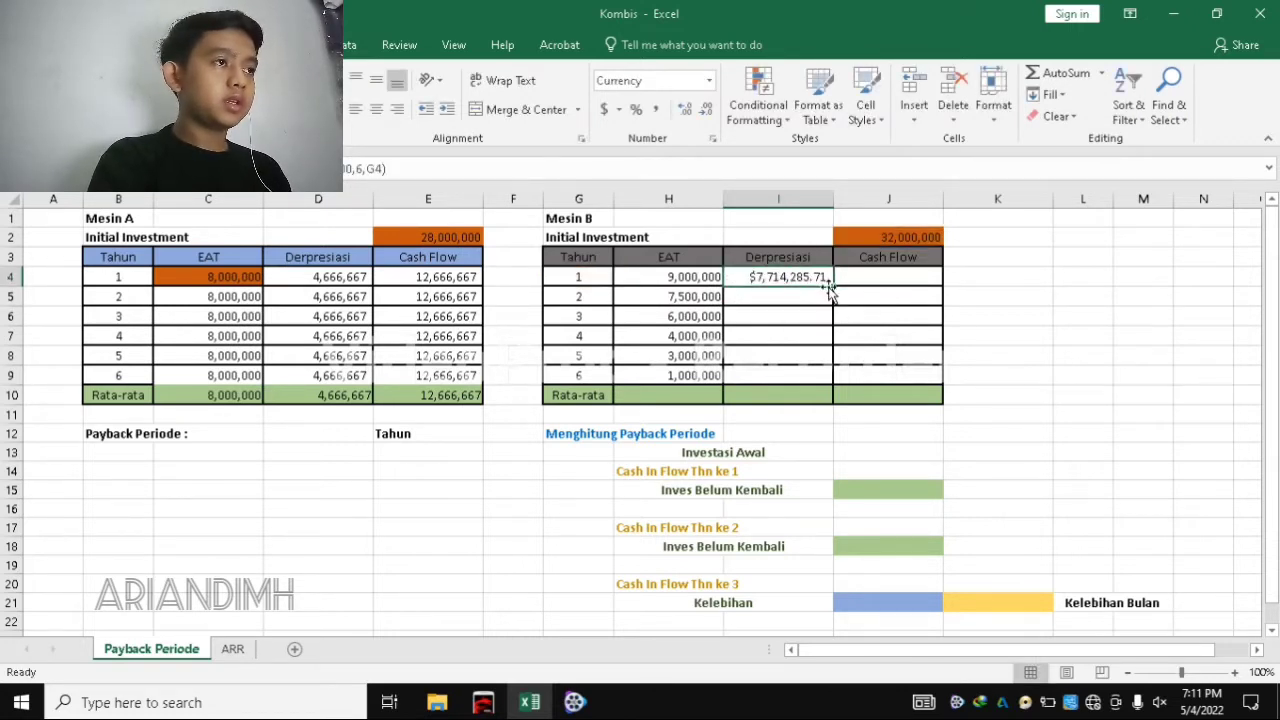
{"action": "left_click_drag", "start_coordinate": [832, 287], "coordinate": [825, 373]}
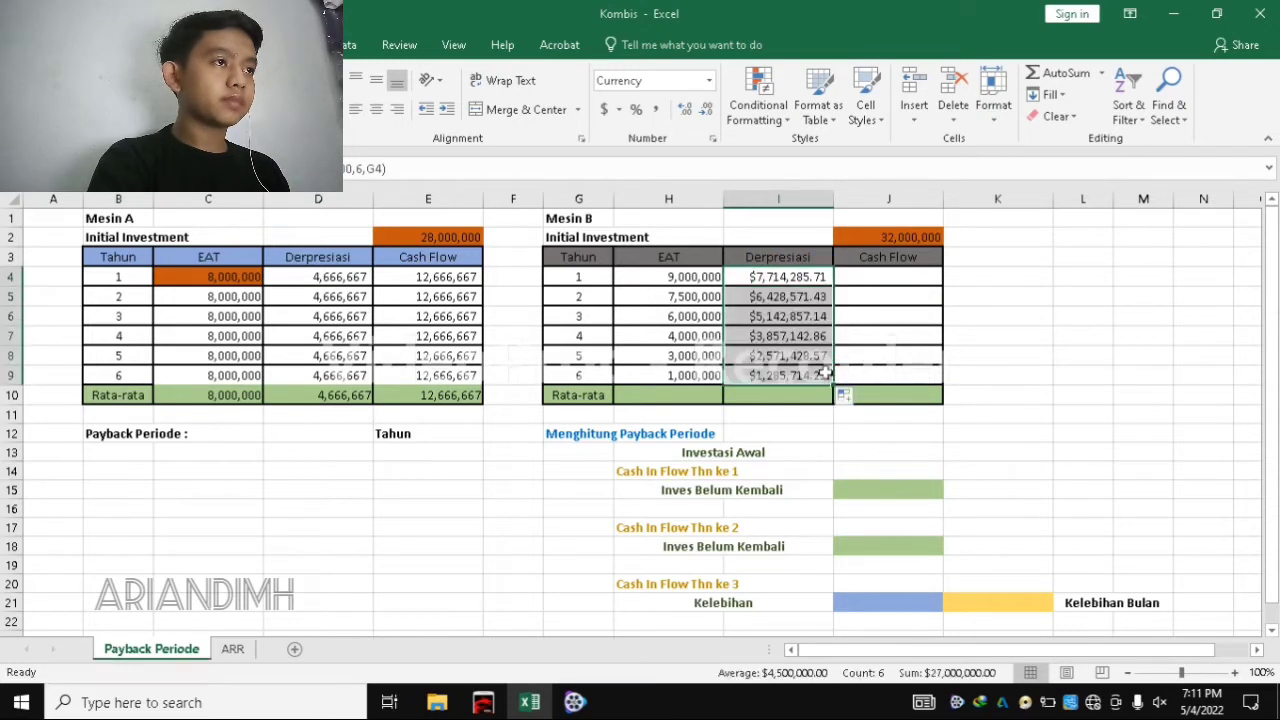
{"action": "left_click", "coordinate": [791, 277]}
{"action": "left_click", "coordinate": [791, 333]}
{"action": "left_click_drag", "start_coordinate": [784, 279], "coordinate": [772, 369]}
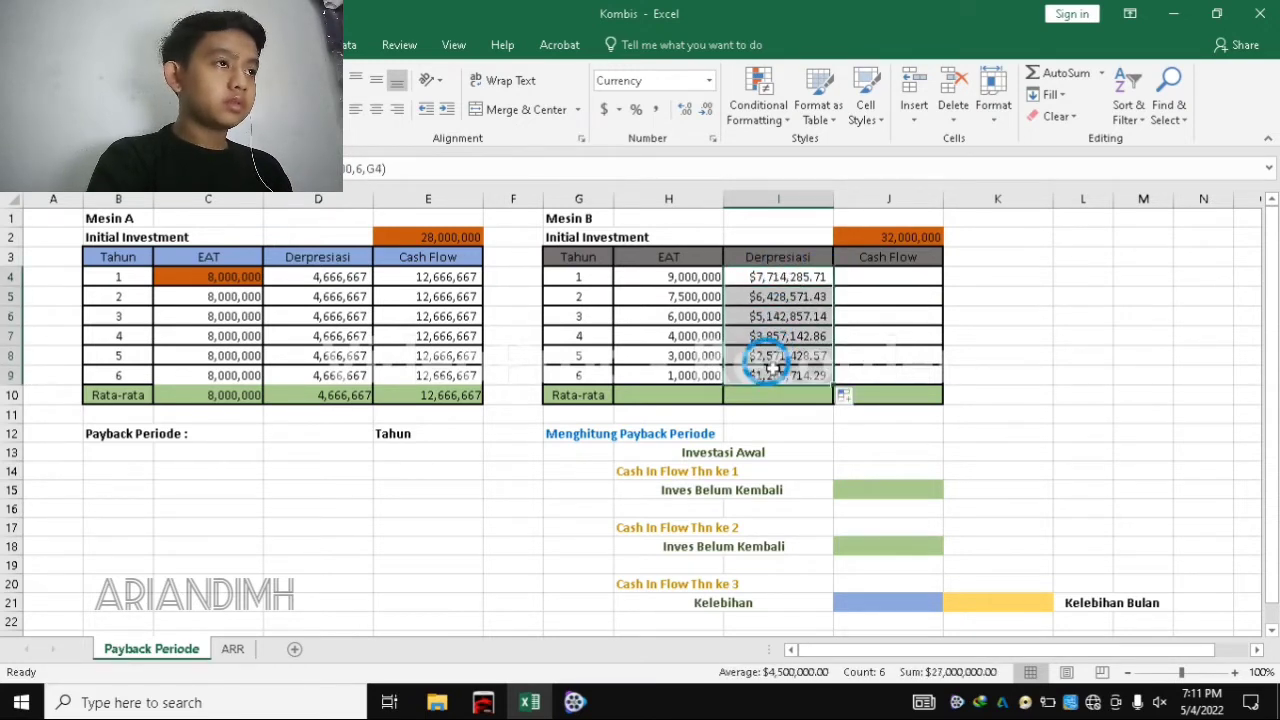
{"action": "left_click", "coordinate": [655, 109]}
{"action": "left_click", "coordinate": [705, 109]}
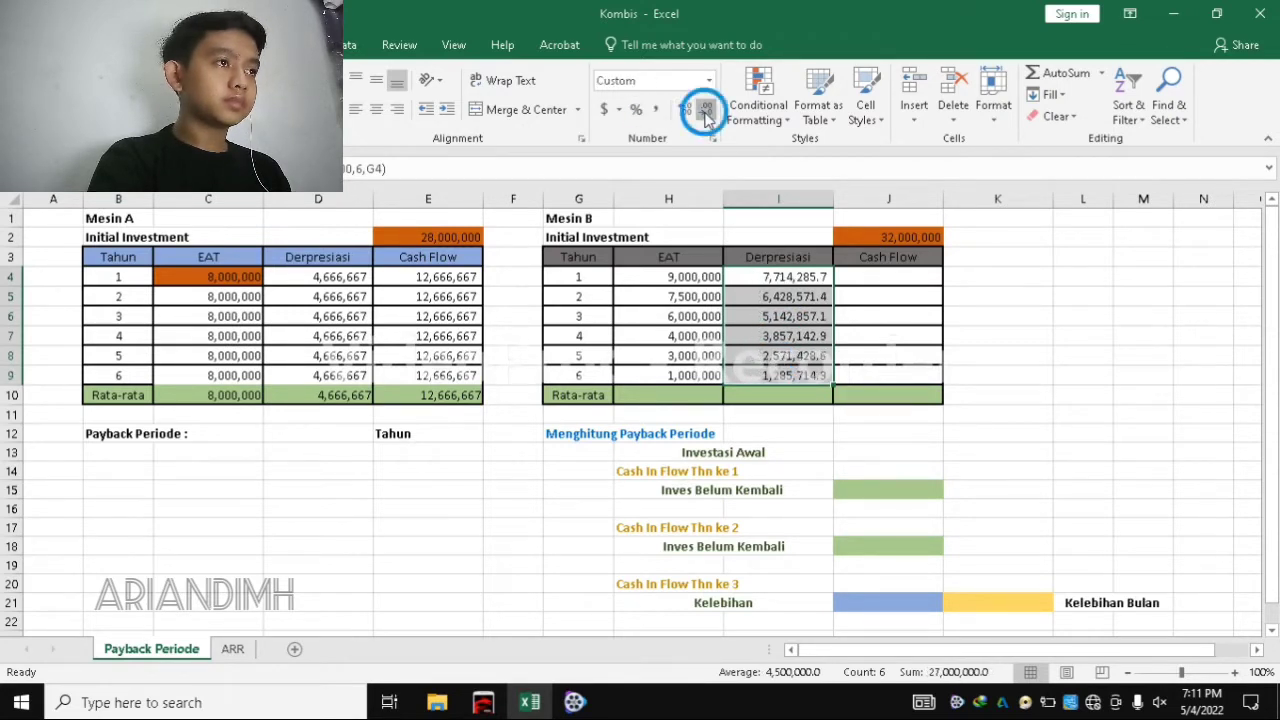
{"action": "left_click", "coordinate": [705, 109]}
{"action": "left_click", "coordinate": [715, 318]}
{"action": "left_click", "coordinate": [674, 270]}
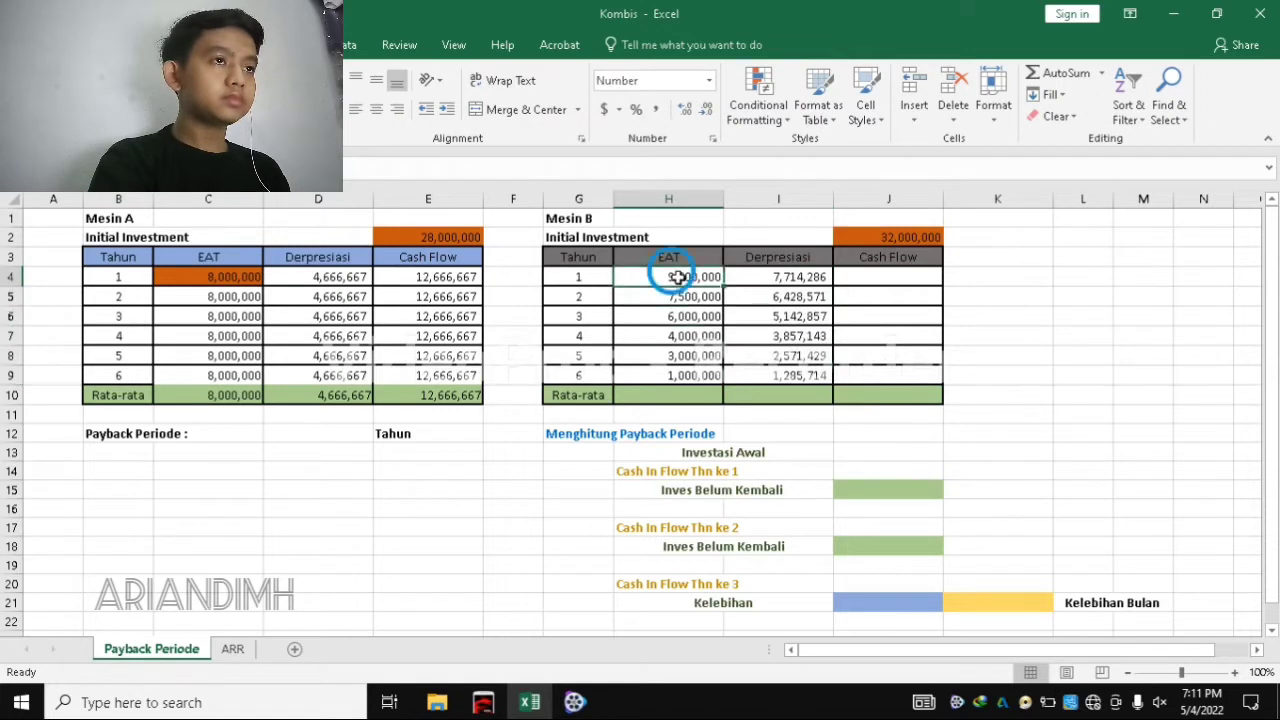
{"action": "left_click", "coordinate": [787, 315]}
{"action": "left_click", "coordinate": [787, 278]}
{"action": "left_click", "coordinate": [789, 314]}
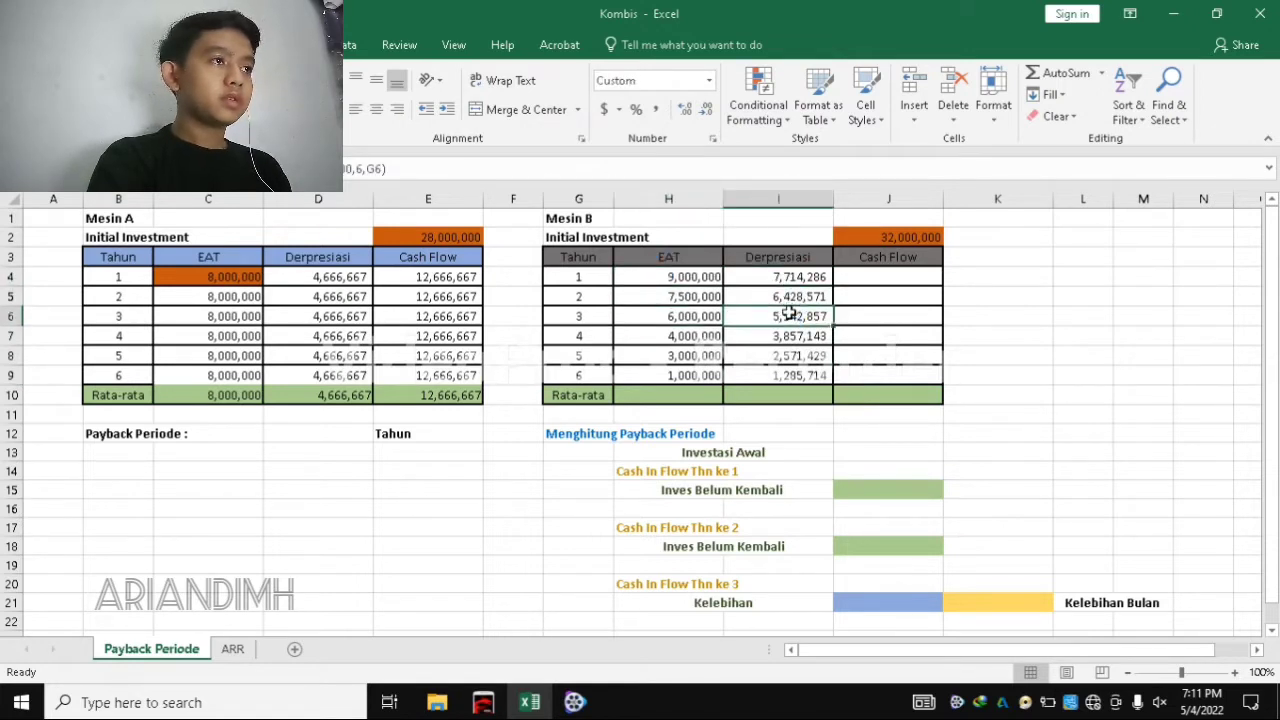
Calculate Mesin B's year 1 cash flow in J4 as EAT plus depreciation with =H4+I4
{"action": "left_click", "coordinate": [873, 273]}
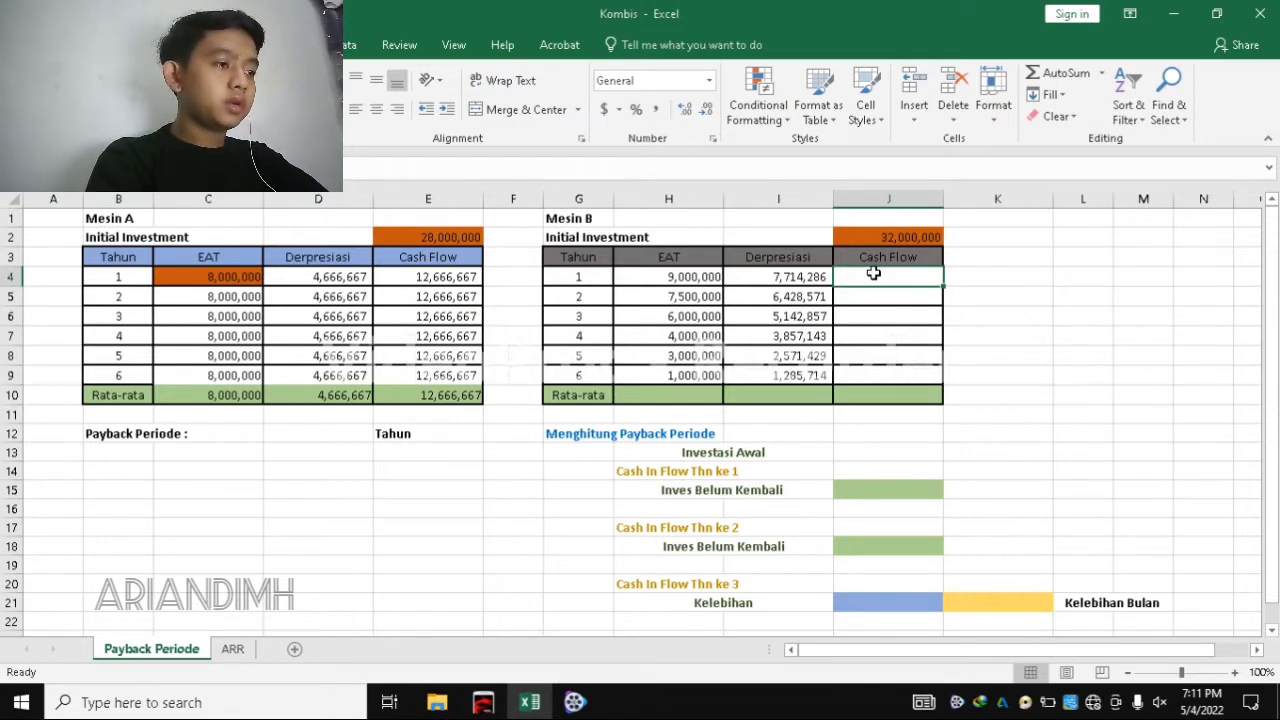
{"action": "type", "text": "="}
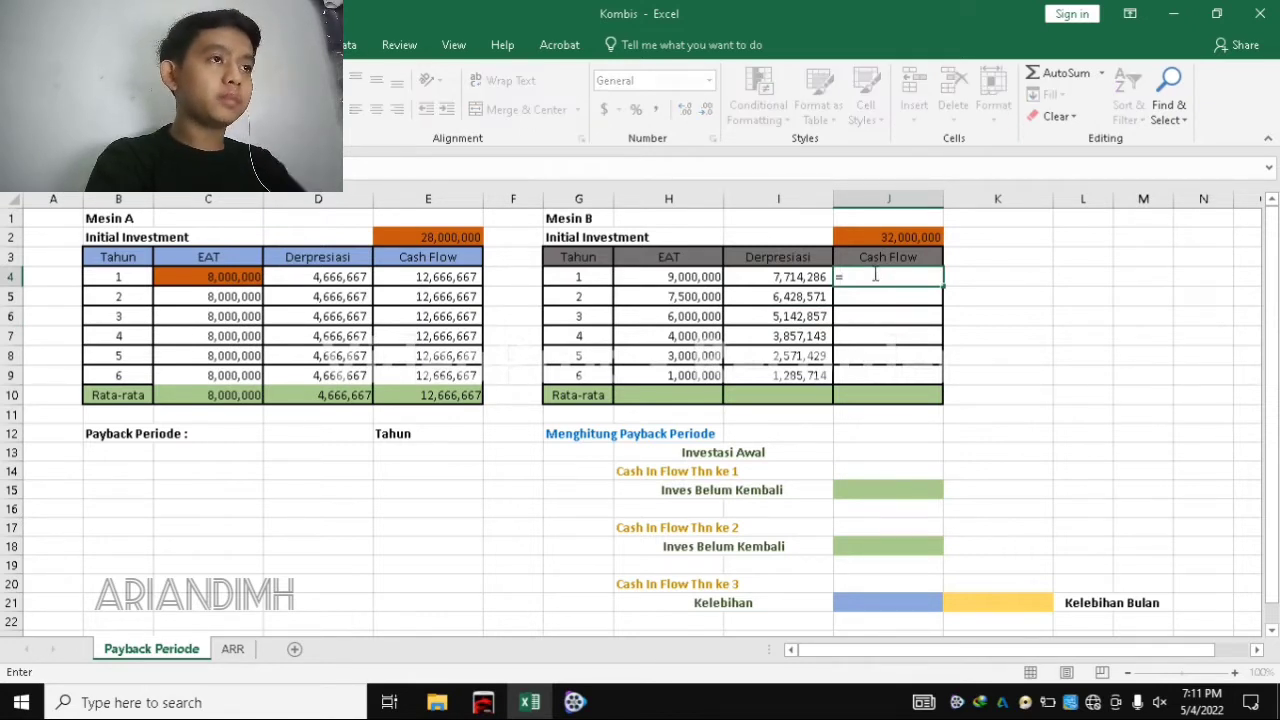
{"action": "left_click", "coordinate": [686, 279]}
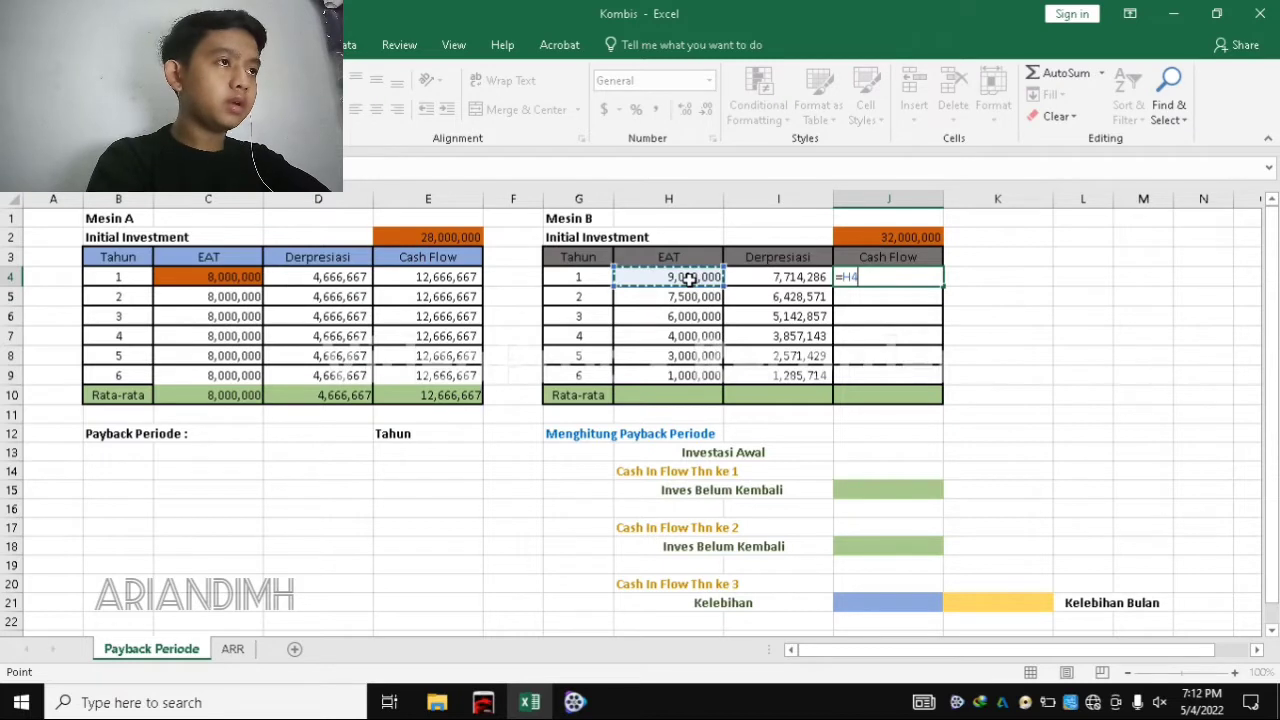
{"action": "type", "text": "+"}
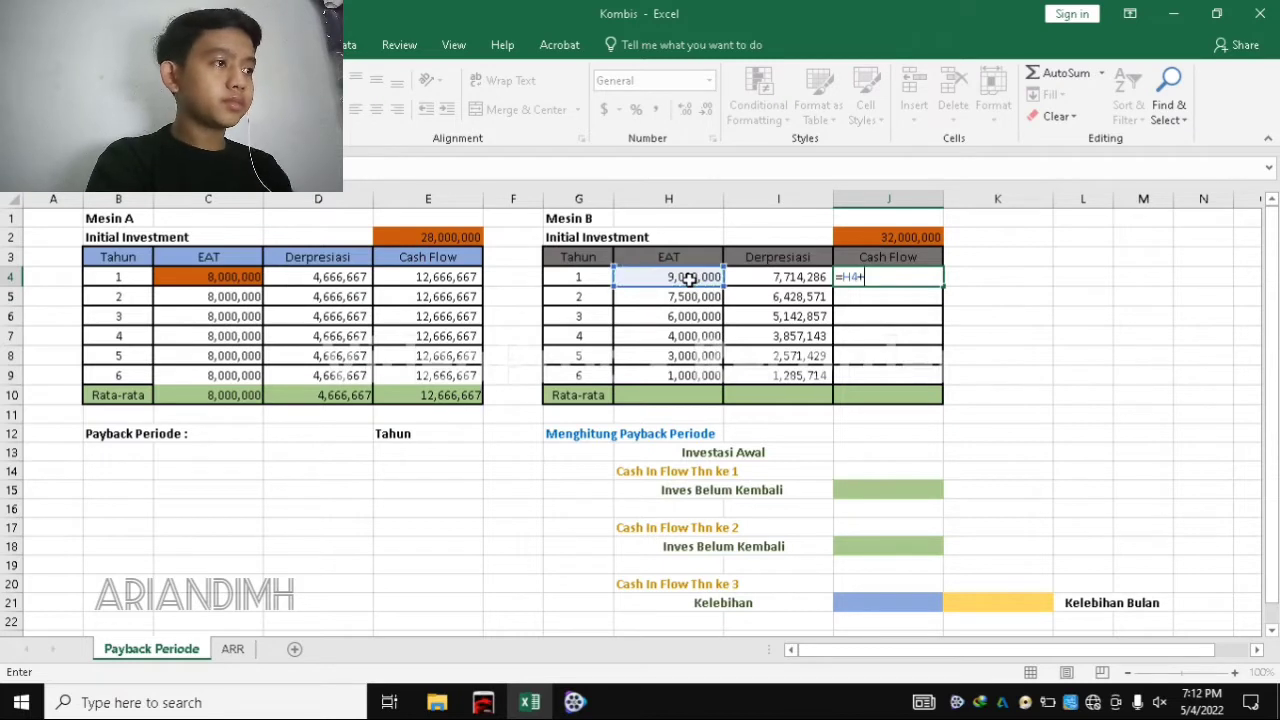
{"action": "left_click", "coordinate": [781, 272]}
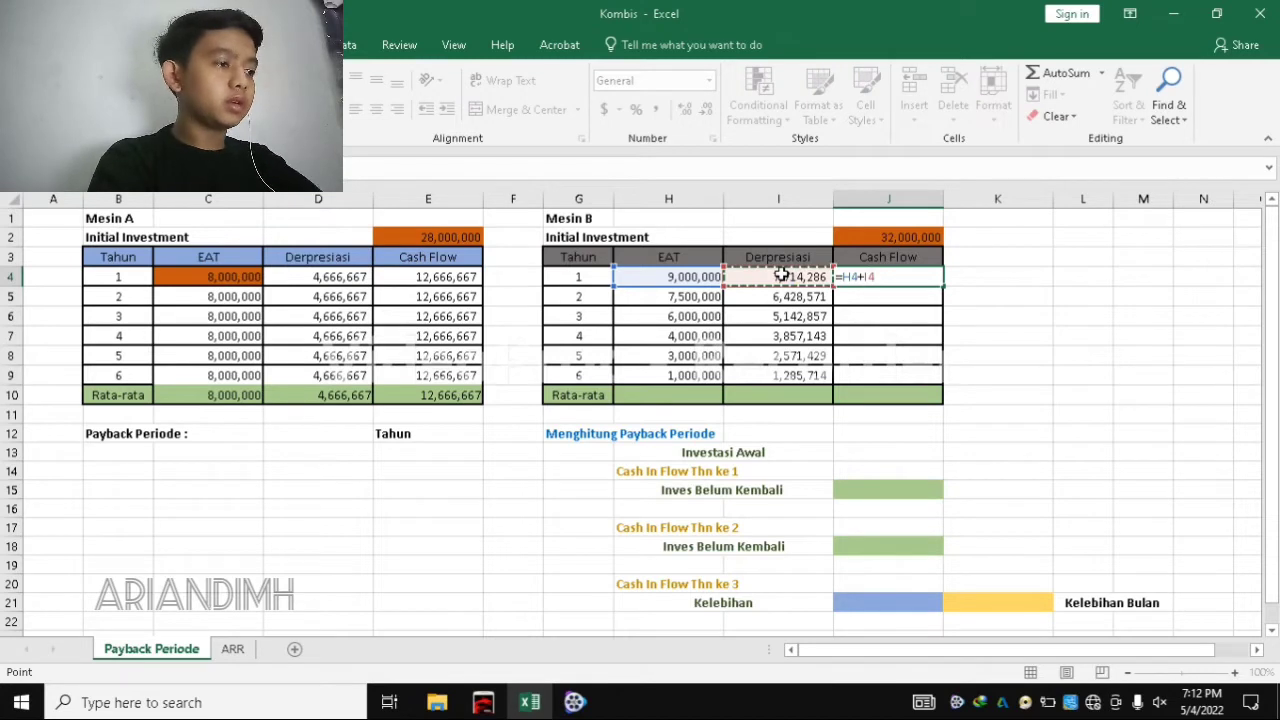
{"action": "key", "text": "Return"}
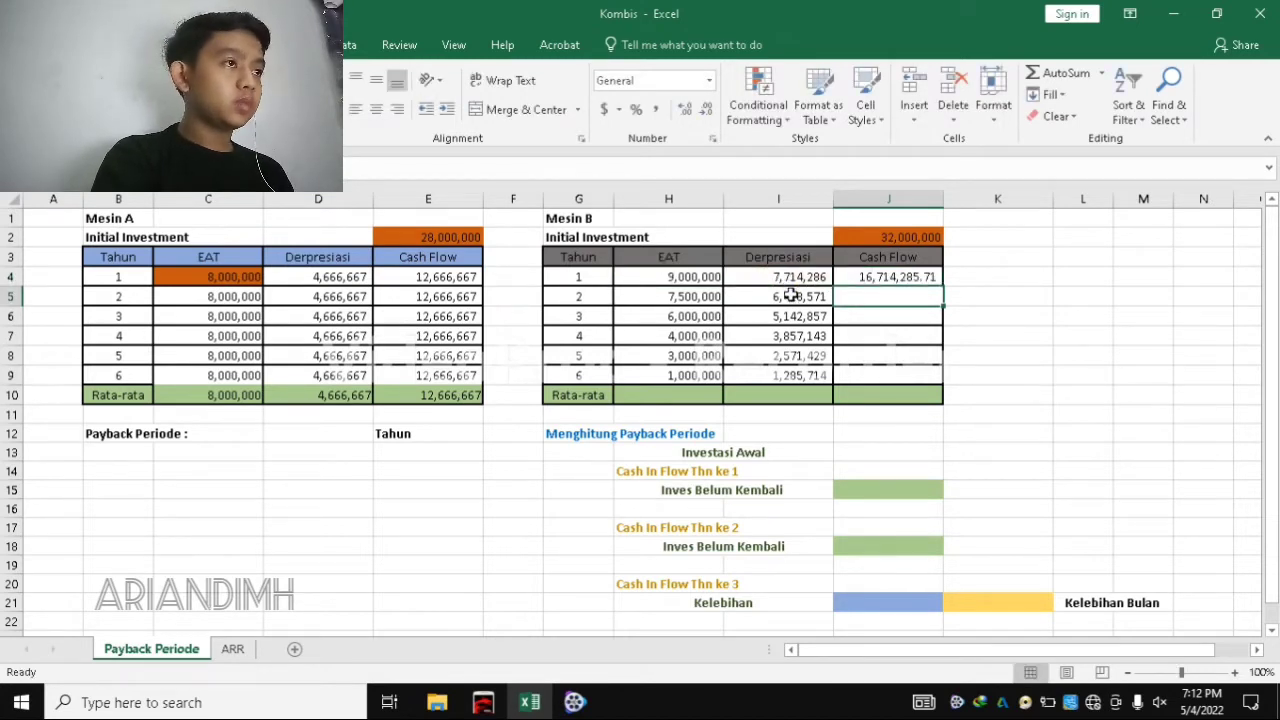
Fill Mesin B's cash flow formula down to J9 and remove the decimals from J4:J9
{"action": "left_click", "coordinate": [891, 276]}
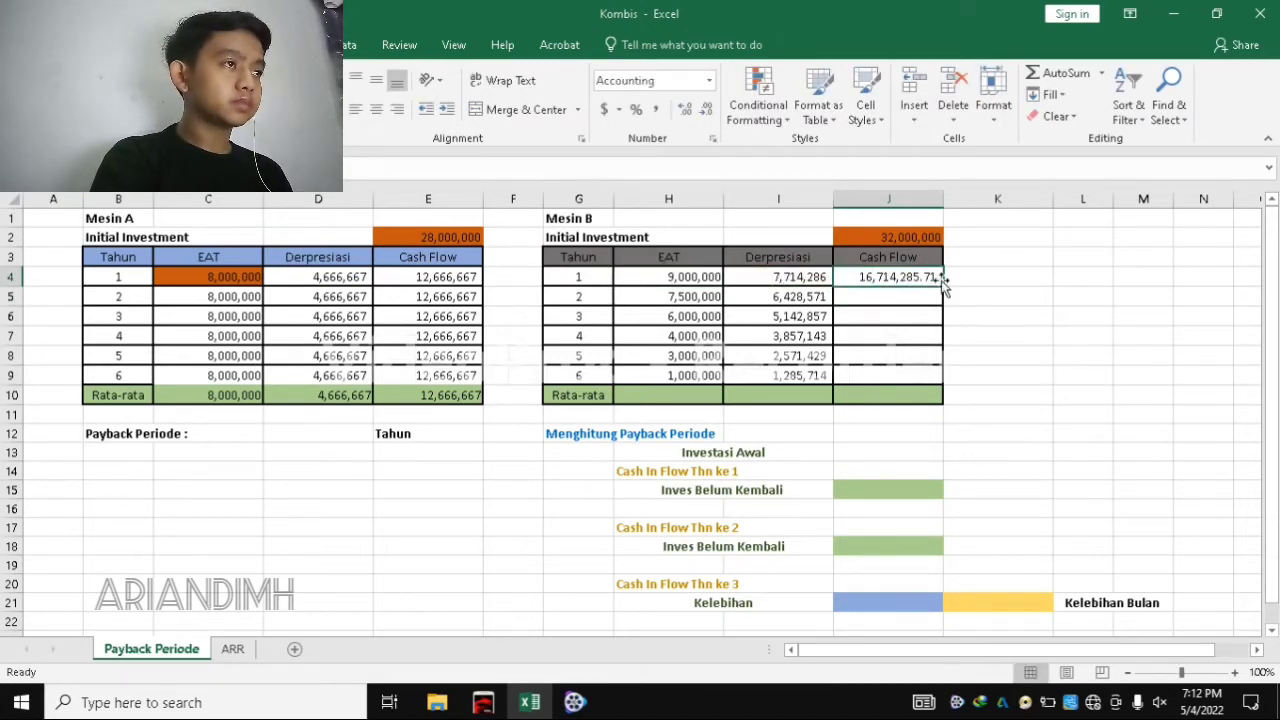
{"action": "left_click_drag", "start_coordinate": [945, 287], "coordinate": [938, 380]}
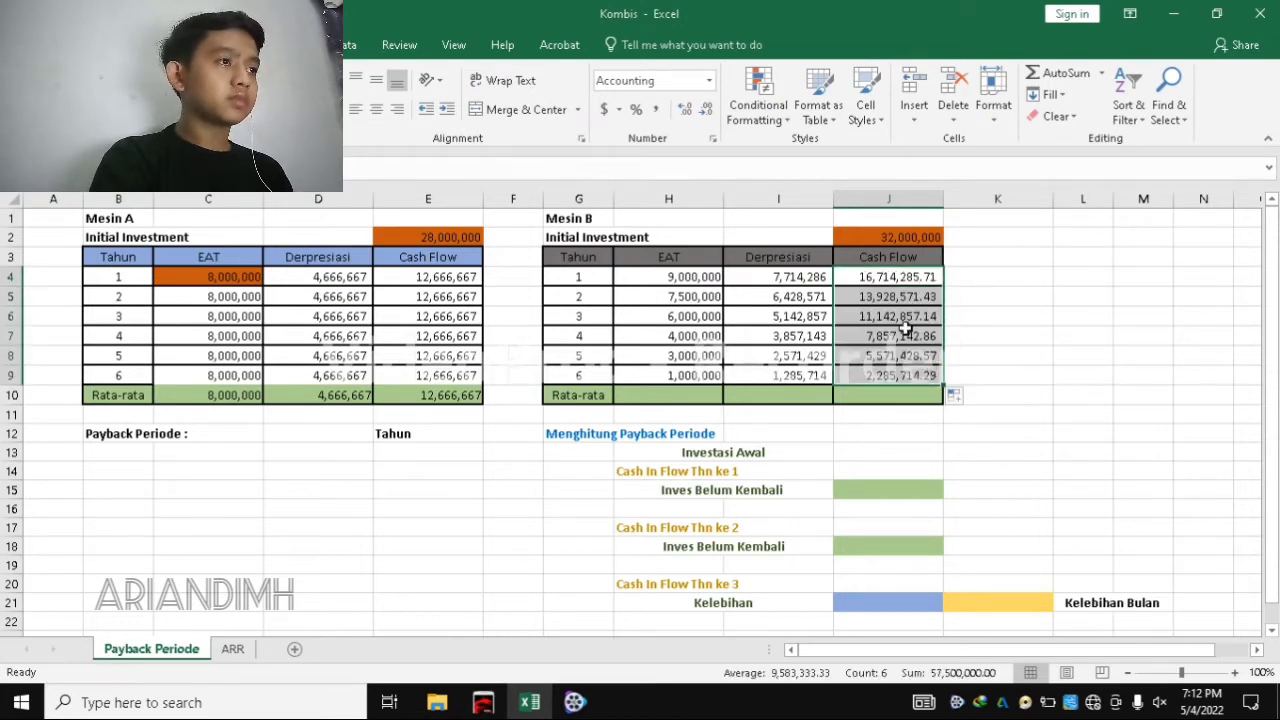
{"action": "left_click", "coordinate": [907, 334]}
{"action": "left_click_drag", "start_coordinate": [882, 279], "coordinate": [870, 371]}
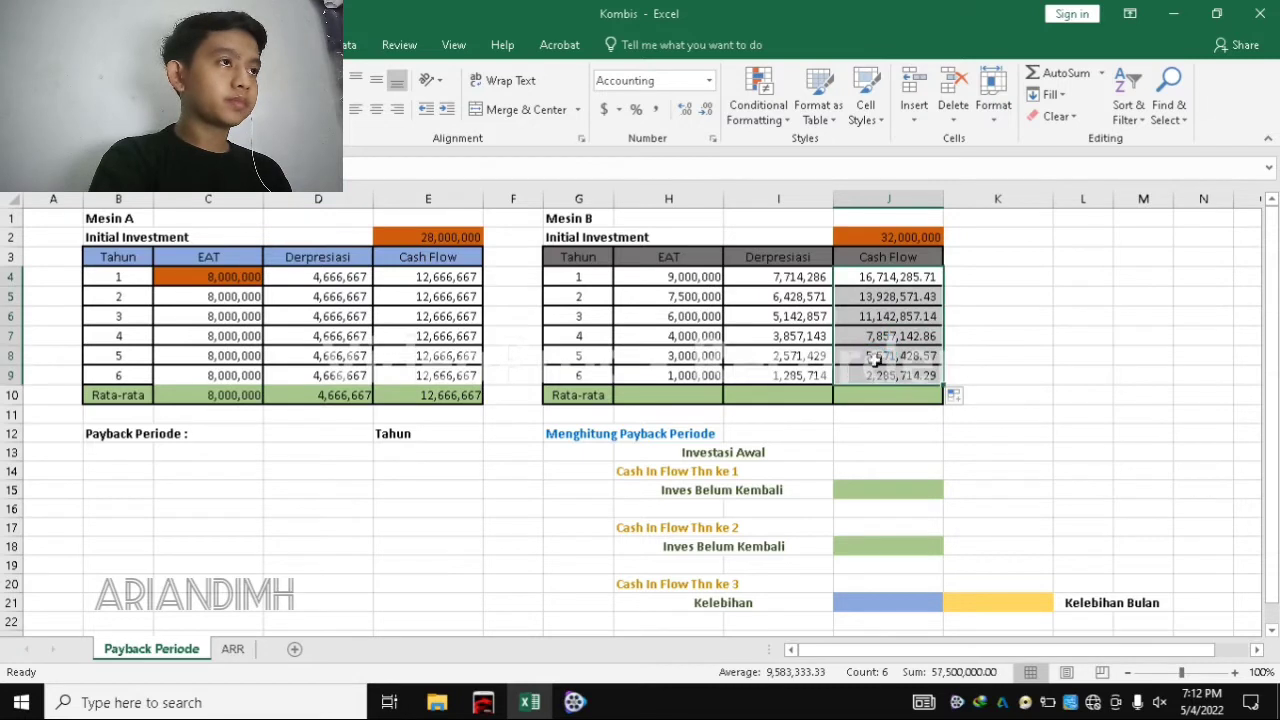
{"action": "left_click", "coordinate": [707, 110]}
{"action": "left_click", "coordinate": [707, 110]}
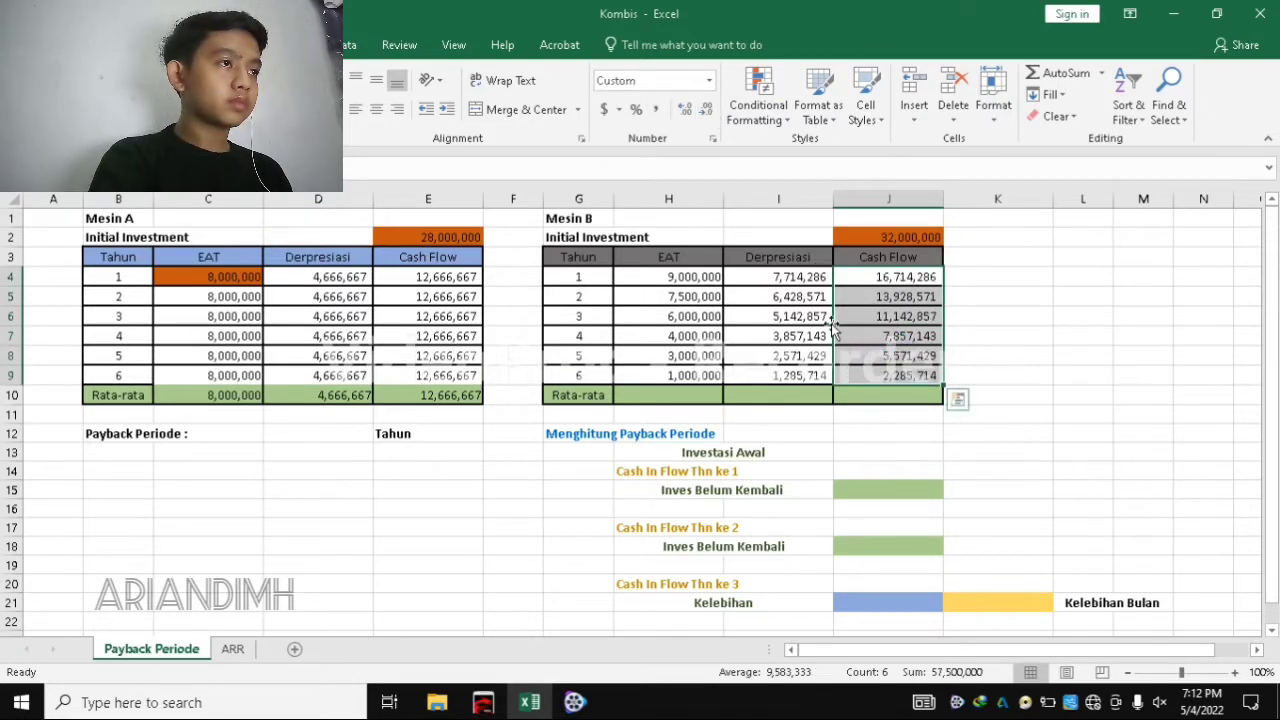
{"action": "left_click", "coordinate": [870, 310]}
{"action": "left_click", "coordinate": [795, 310]}
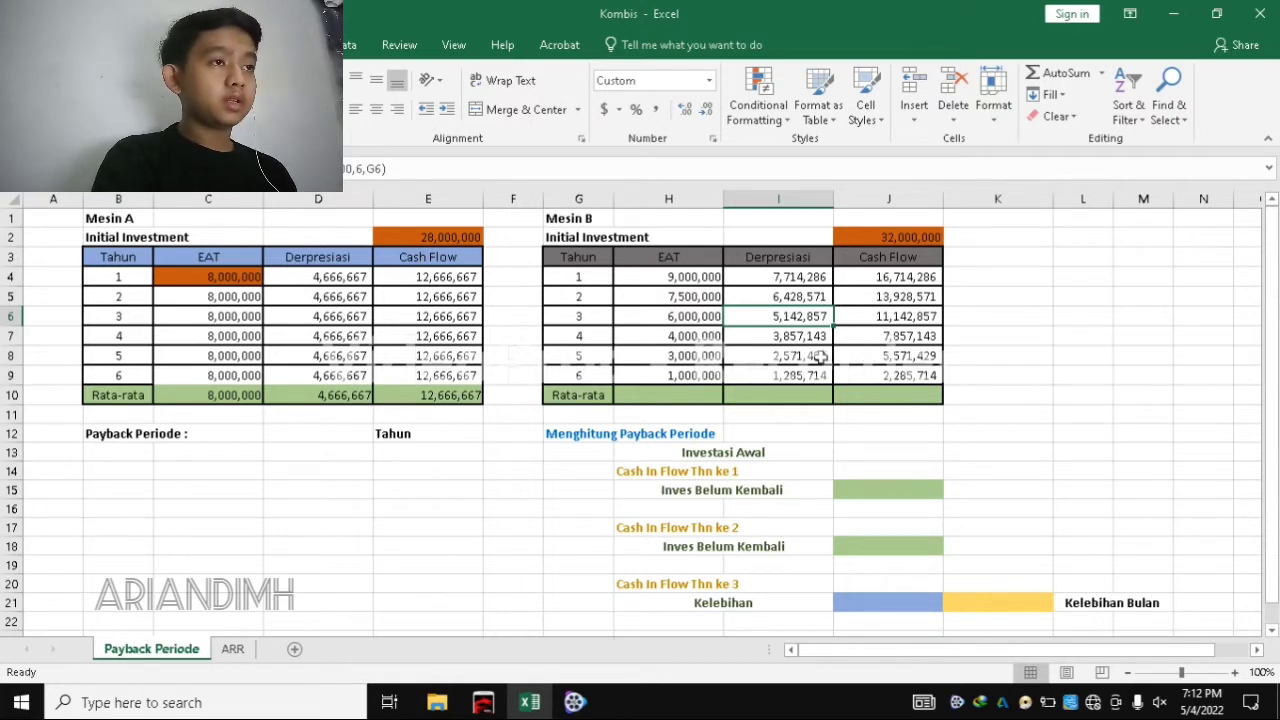
Fill Mesin B's Rata-rata row, H10:J10, with the averages of EAT, depreciation and cash flow
{"action": "left_click_drag", "start_coordinate": [658, 396], "coordinate": [890, 395]}
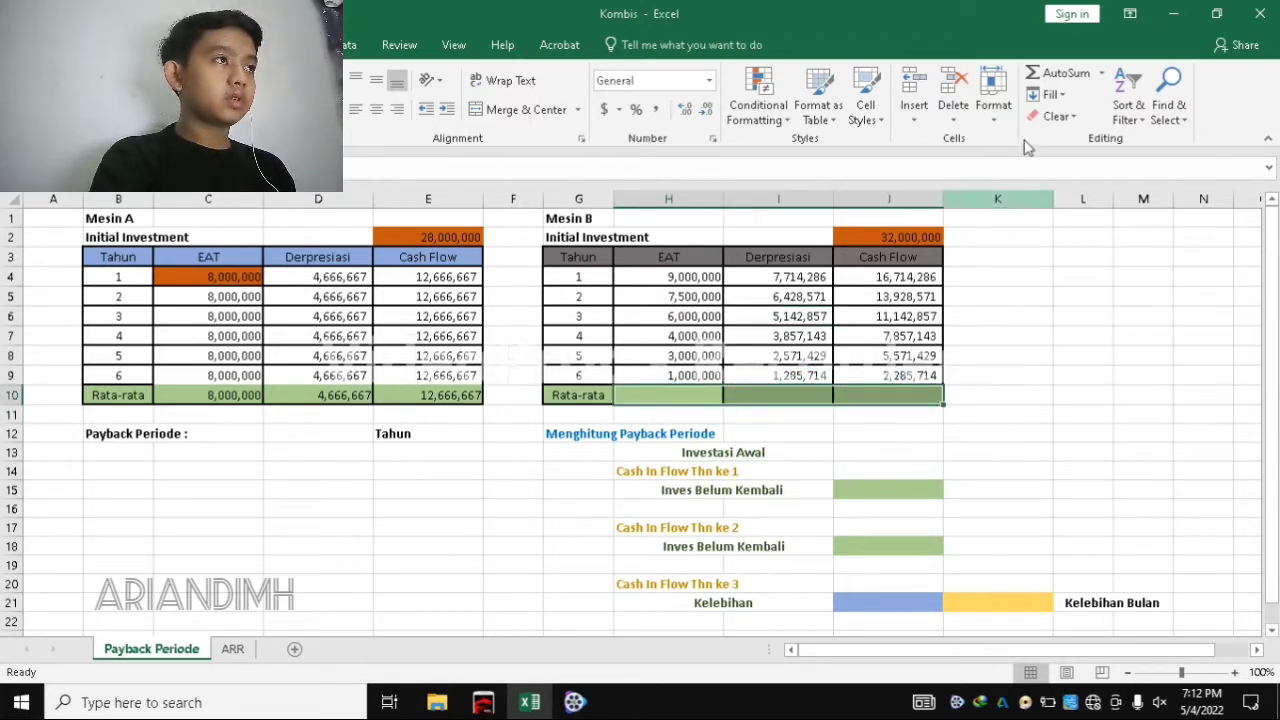
{"action": "left_click", "coordinate": [1101, 74]}
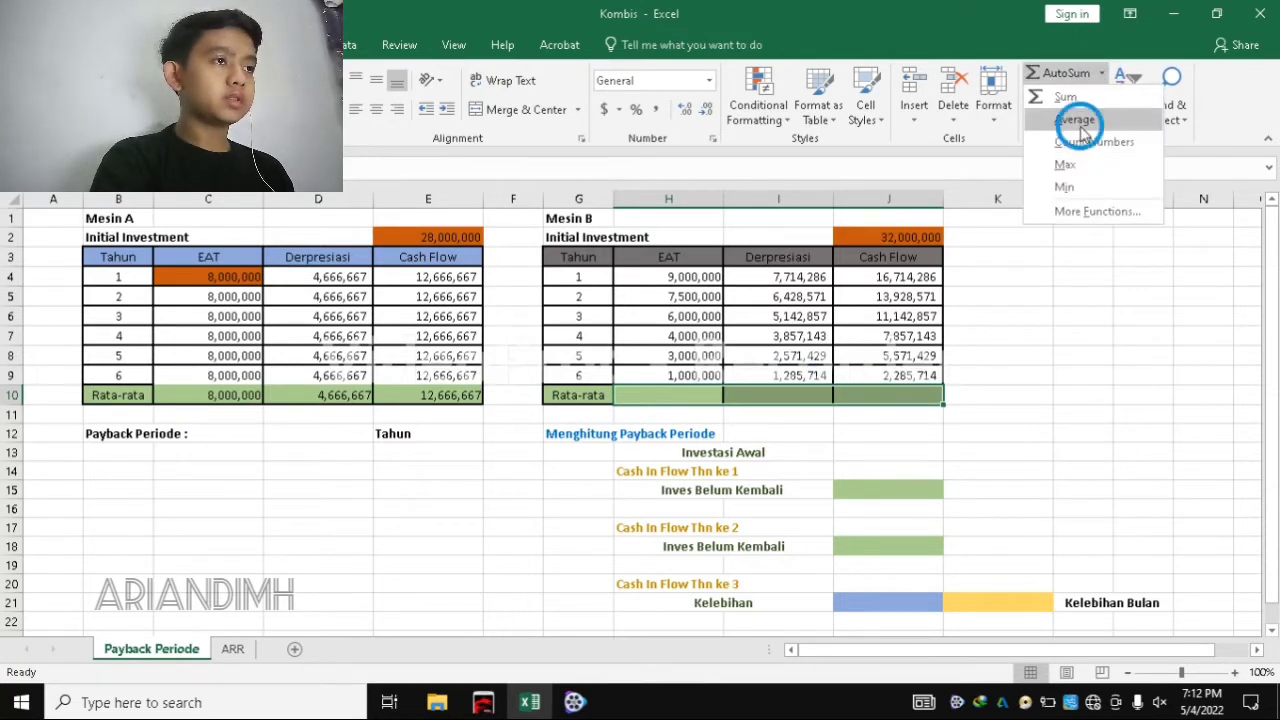
{"action": "left_click", "coordinate": [1080, 124]}
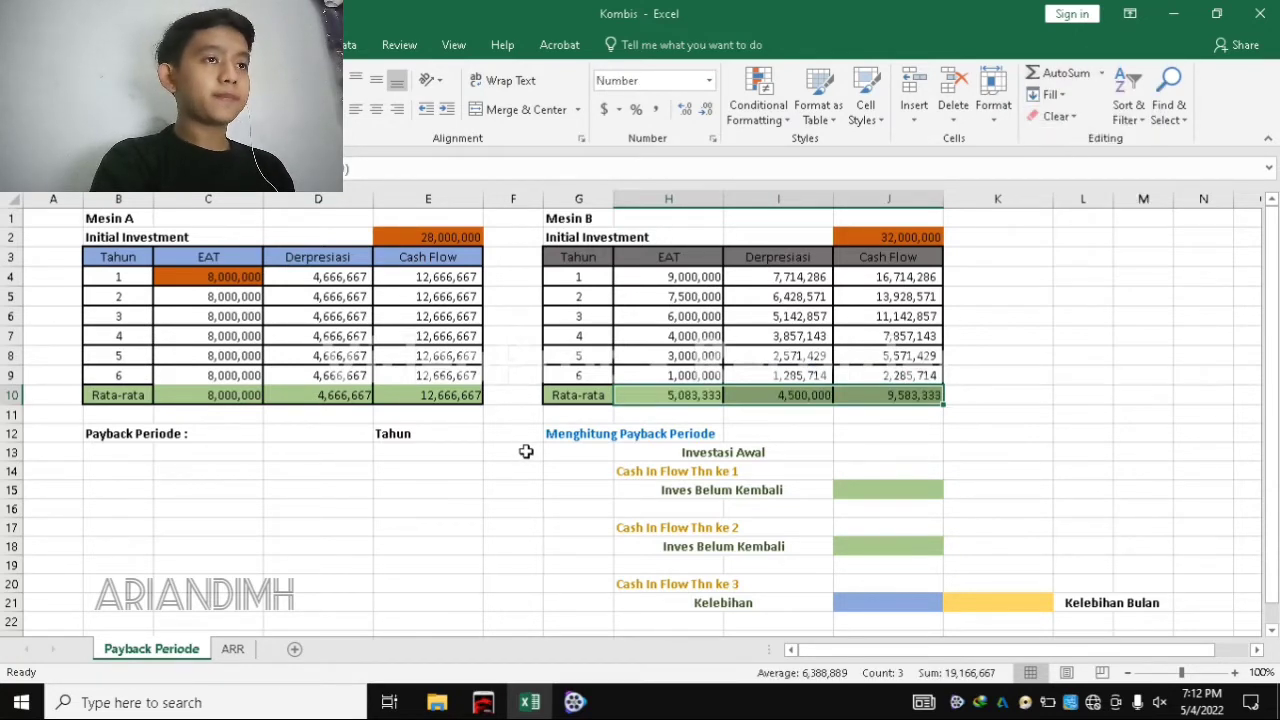
{"action": "left_click", "coordinate": [466, 451]}
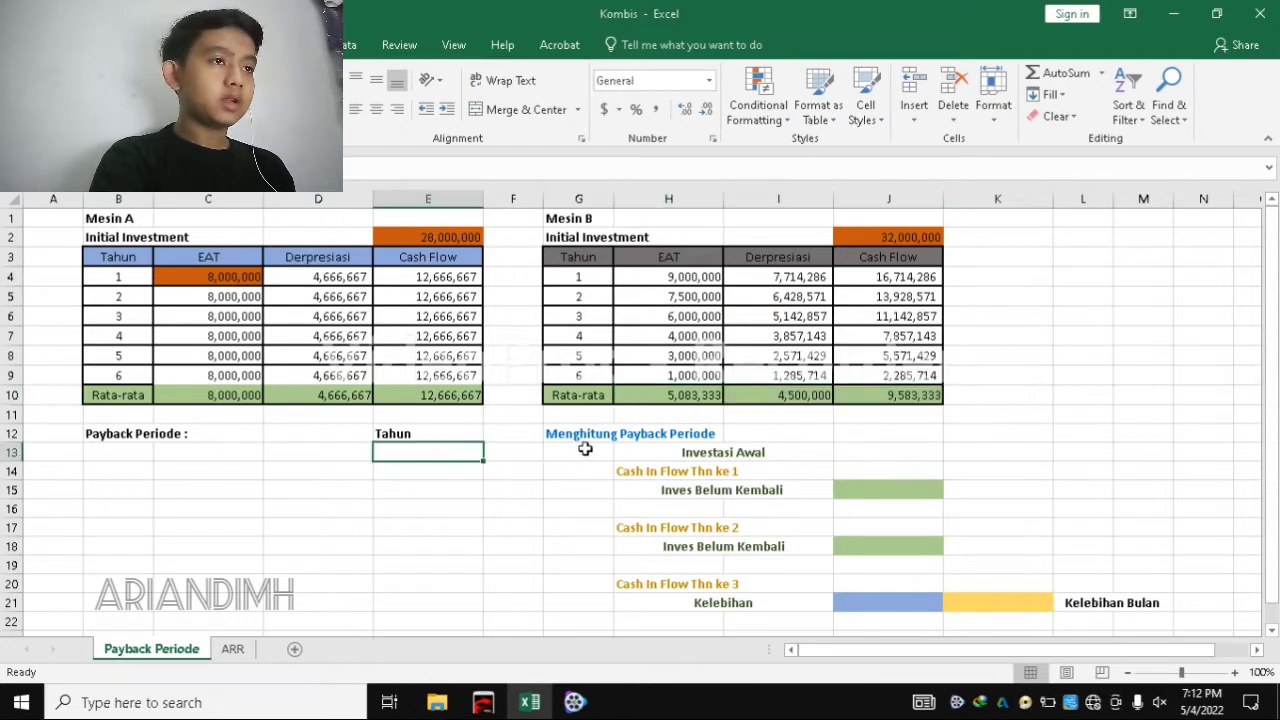
{"action": "left_click", "coordinate": [642, 433]}
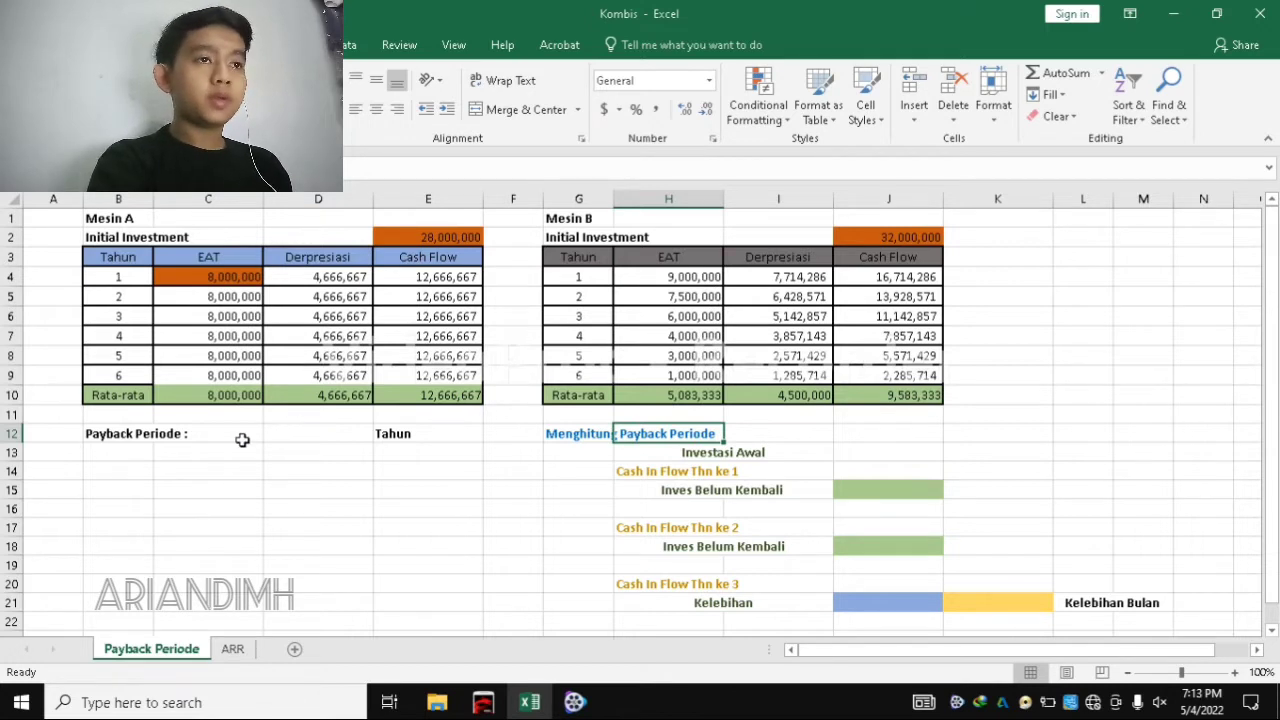
Calculate Mesin A's payback period in D12 as initial investment divided by average cash flow with =E2/E10
{"action": "left_click", "coordinate": [298, 433]}
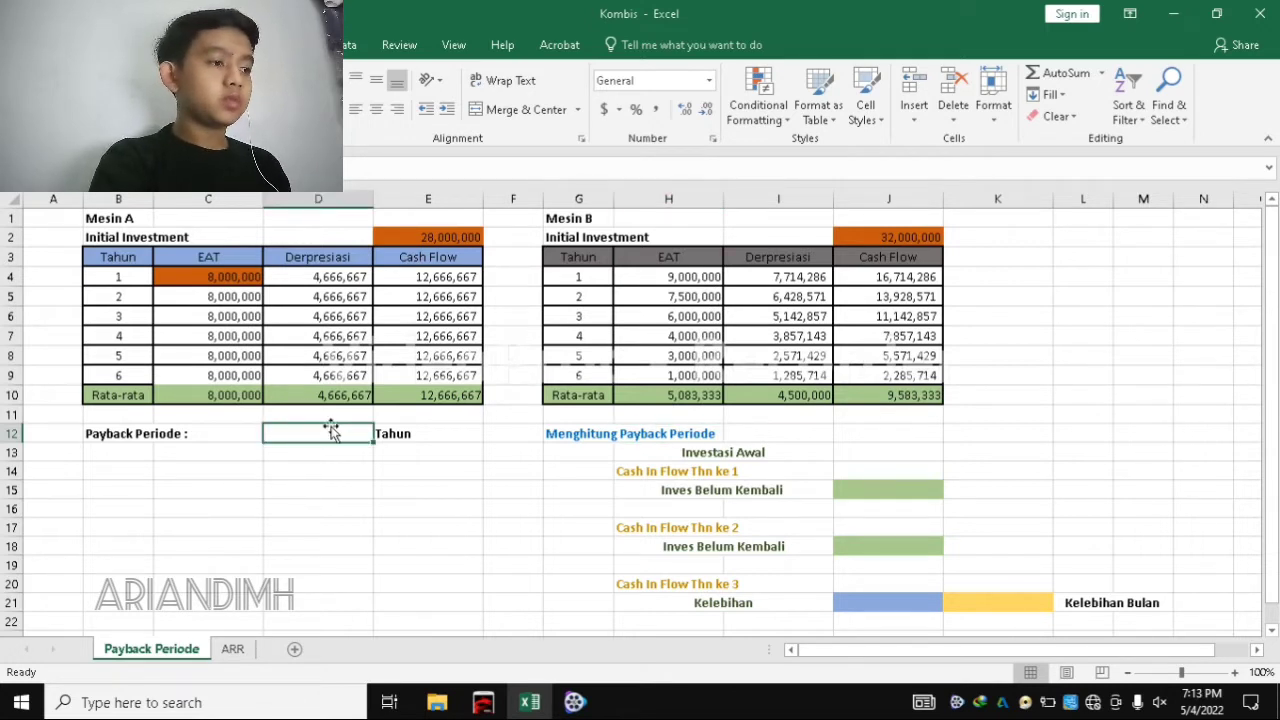
{"action": "type", "text": "="}
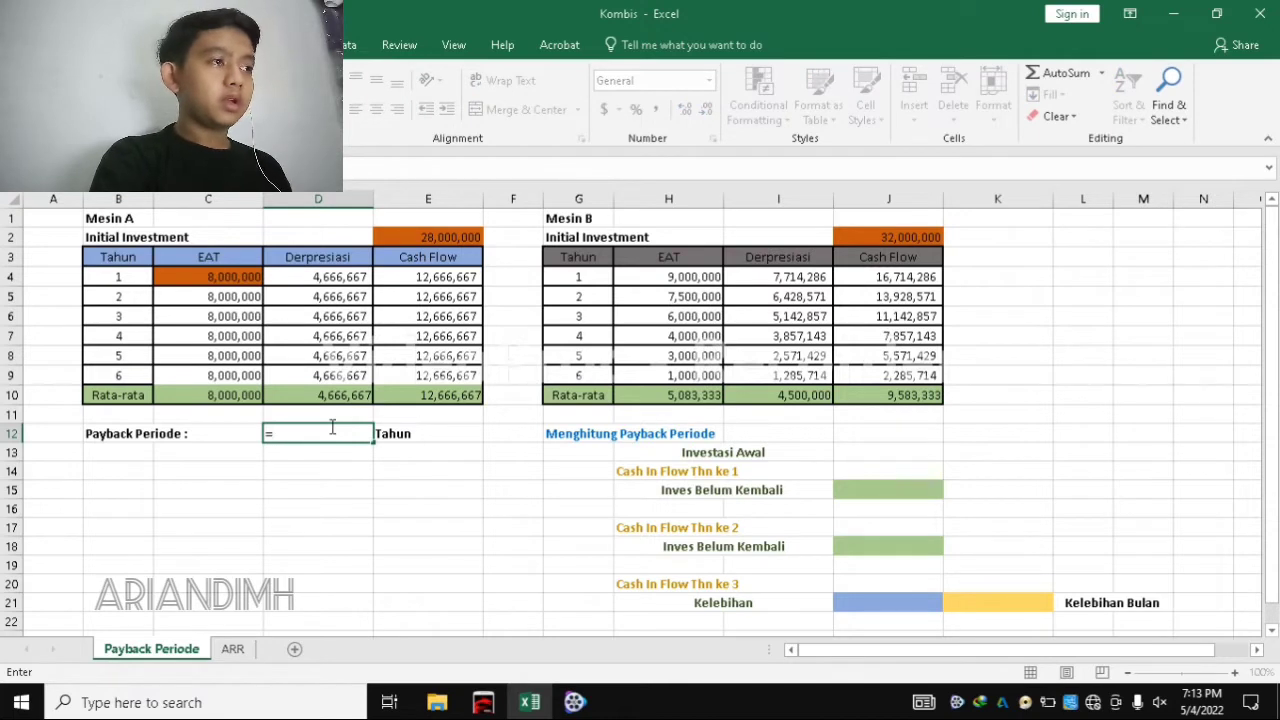
{"action": "left_click", "coordinate": [432, 238]}
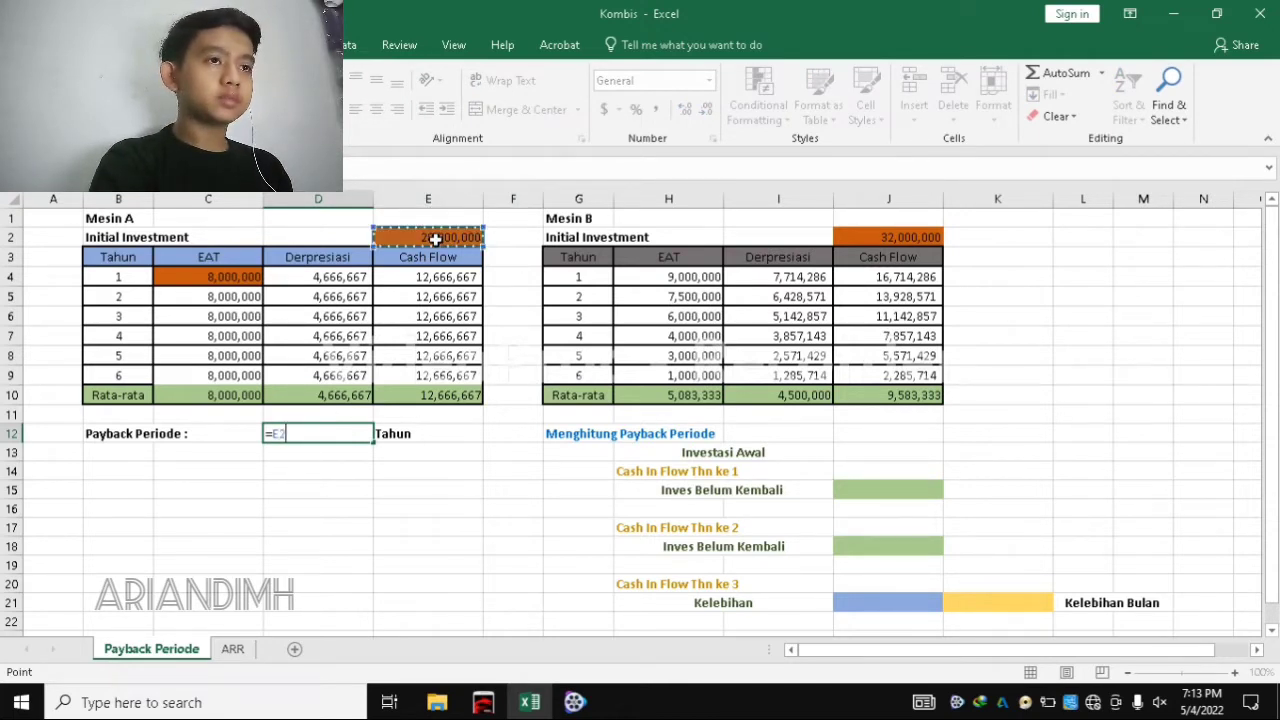
{"action": "type", "text": "/"}
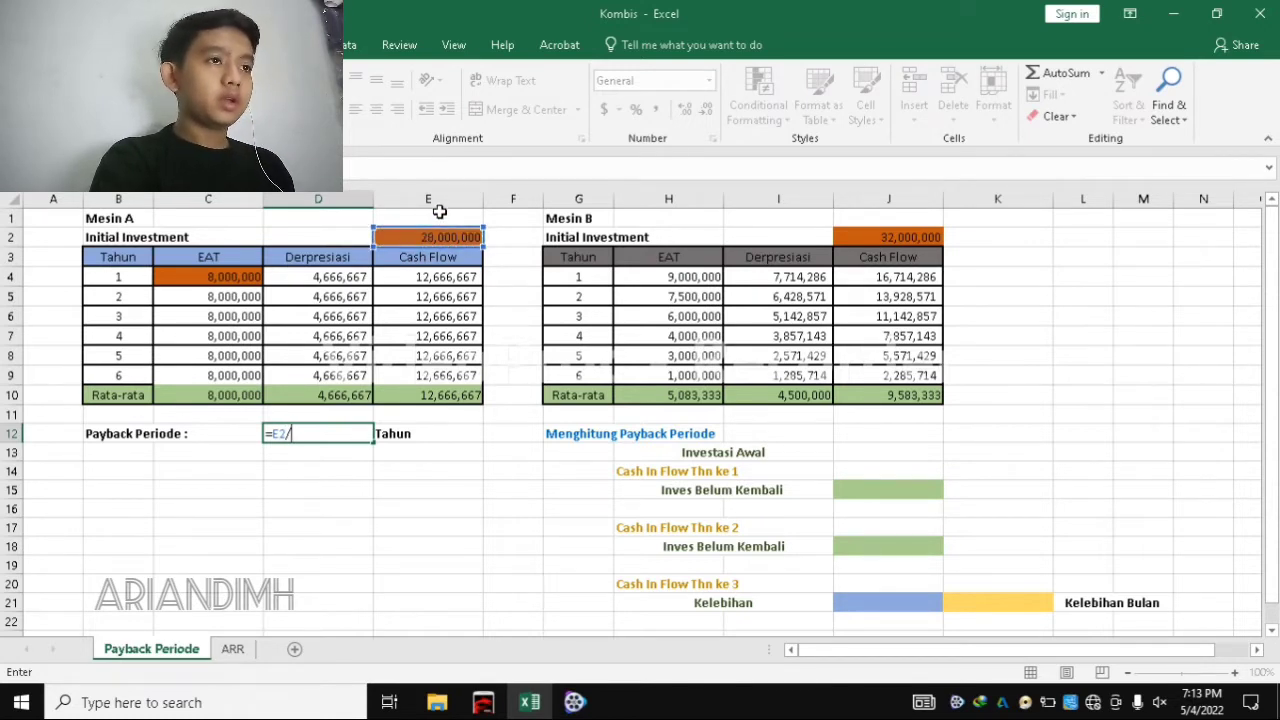
{"action": "left_click", "coordinate": [444, 400]}
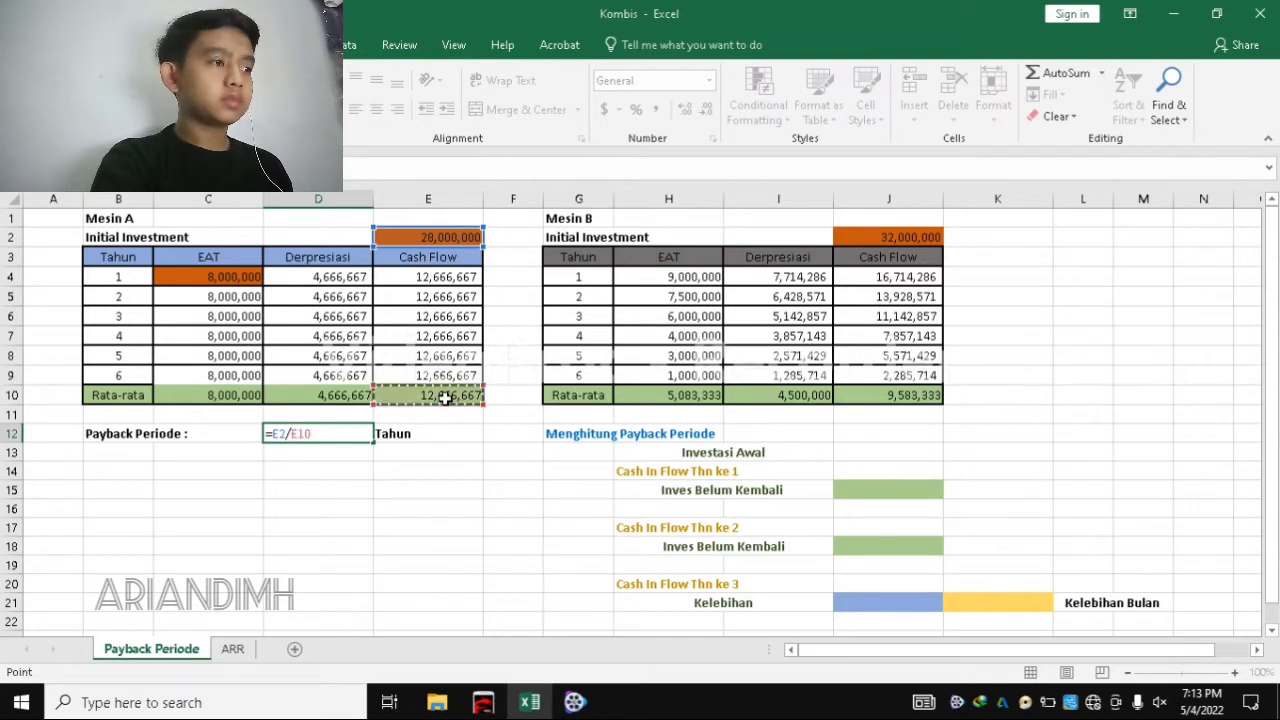
{"action": "key", "text": "Return"}
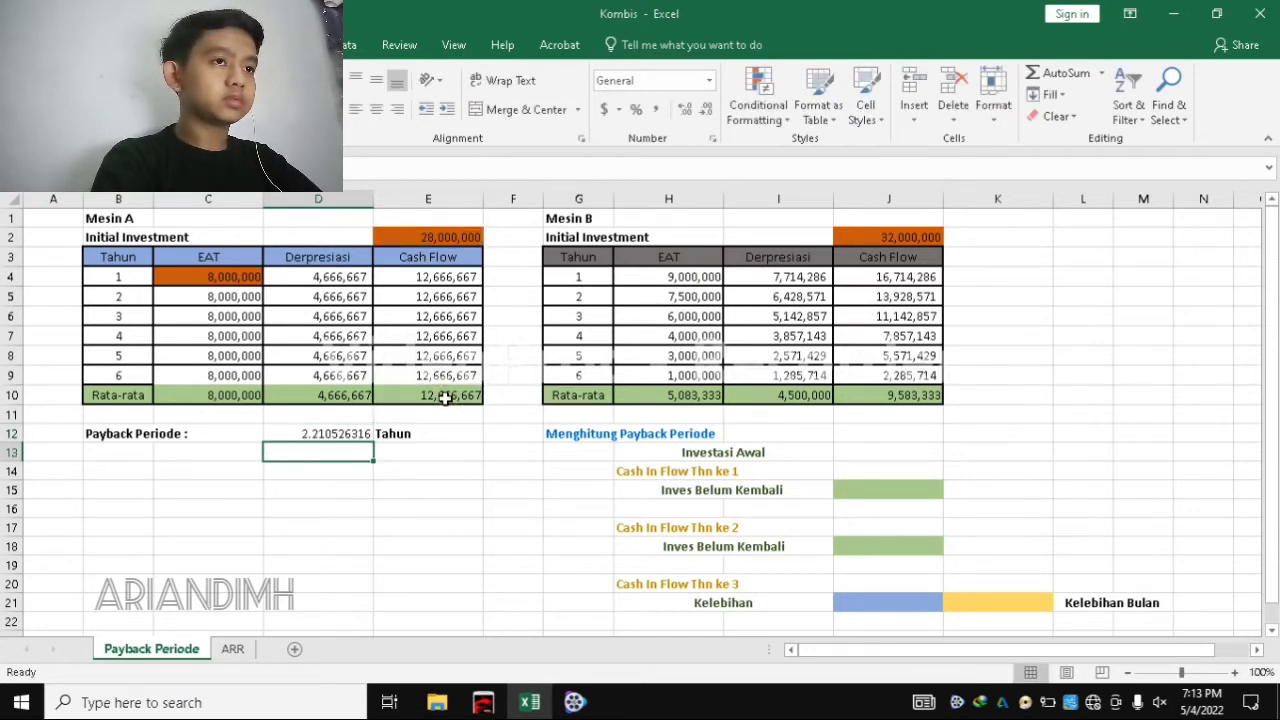
Reduce Mesin A's payback period in D12 to two decimal places
{"action": "key", "text": "Up"}
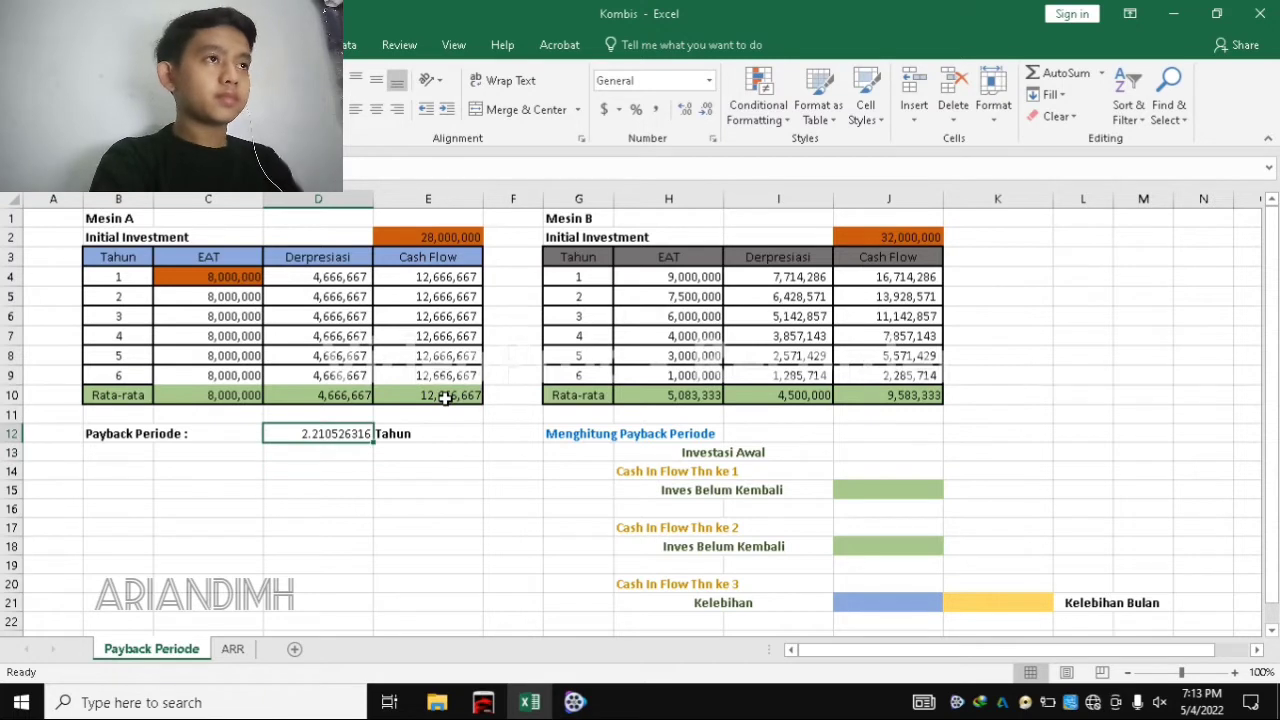
{"action": "left_click", "coordinate": [706, 108]}
{"action": "left_click", "coordinate": [706, 108]}
{"action": "left_click", "coordinate": [706, 108]}
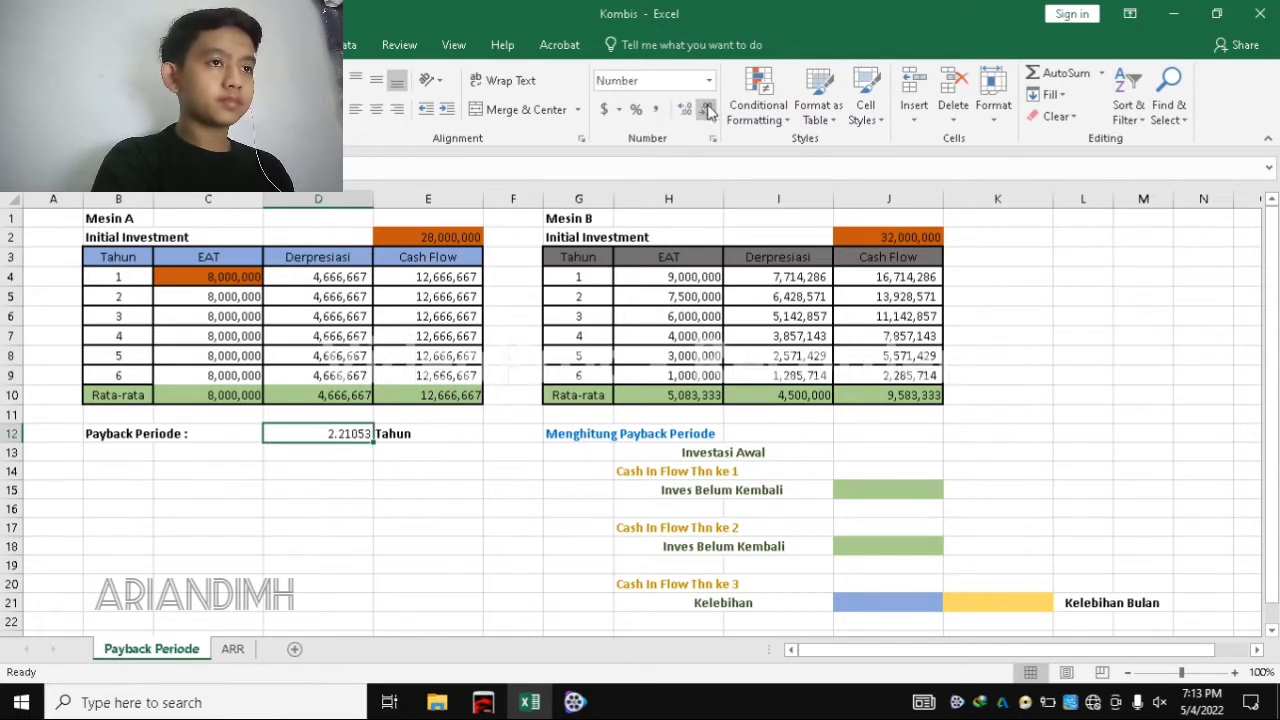
{"action": "left_click", "coordinate": [706, 108]}
{"action": "left_click", "coordinate": [706, 108]}
{"action": "left_click", "coordinate": [706, 108]}
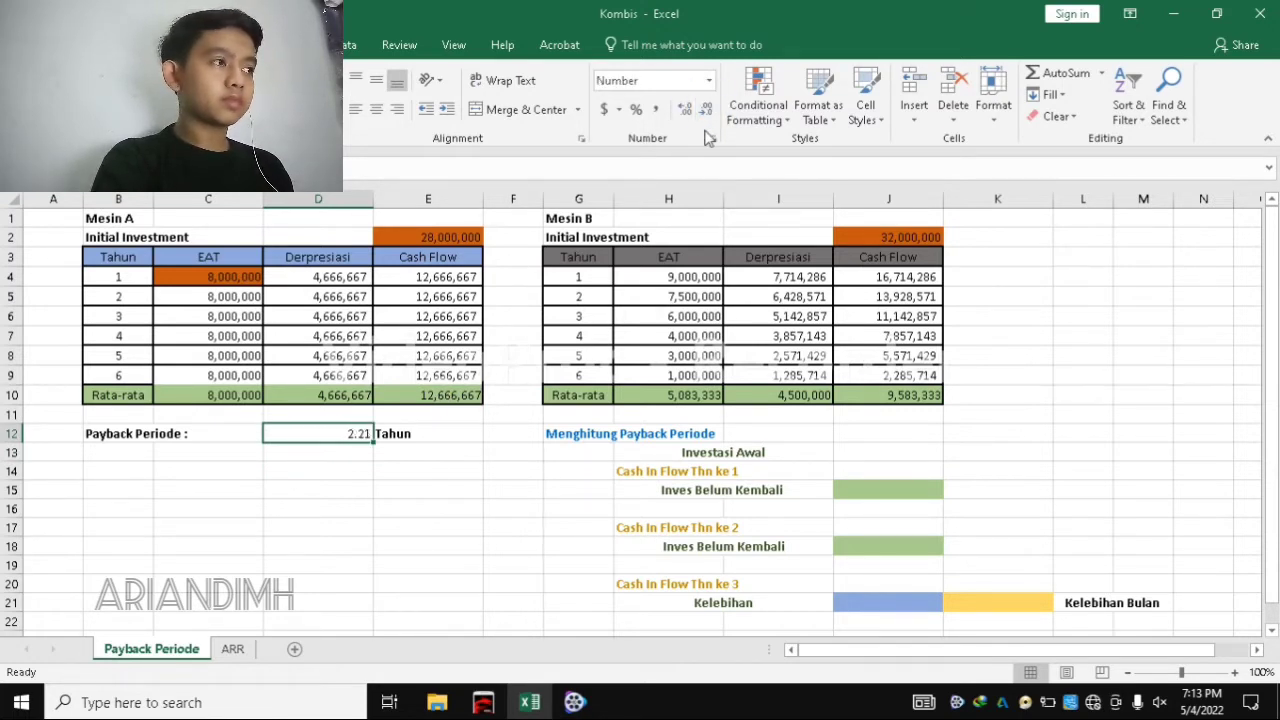
{"action": "left_click", "coordinate": [468, 440]}
{"action": "left_click", "coordinate": [444, 457]}
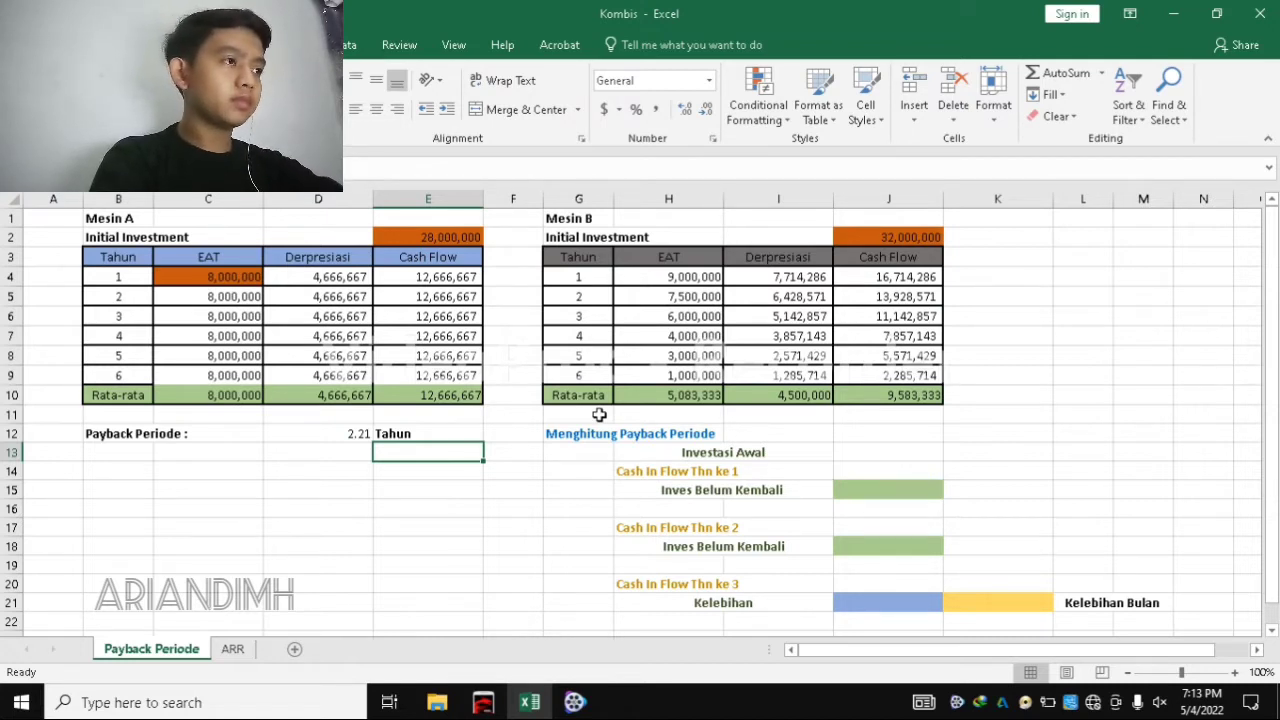
Link Mesin B's Investasi Awal in J13 with =J2 and its year 1 cash inflow in J14 with =J4
{"action": "left_click", "coordinate": [864, 453]}
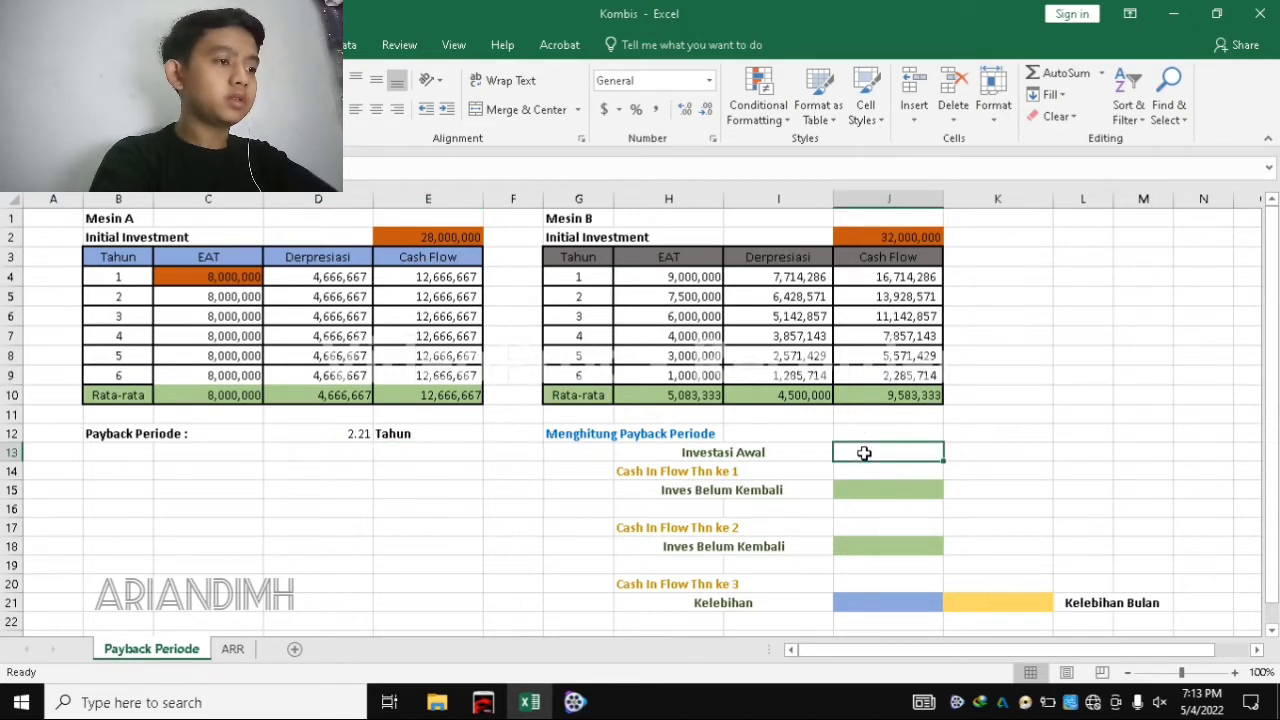
{"action": "type", "text": "="}
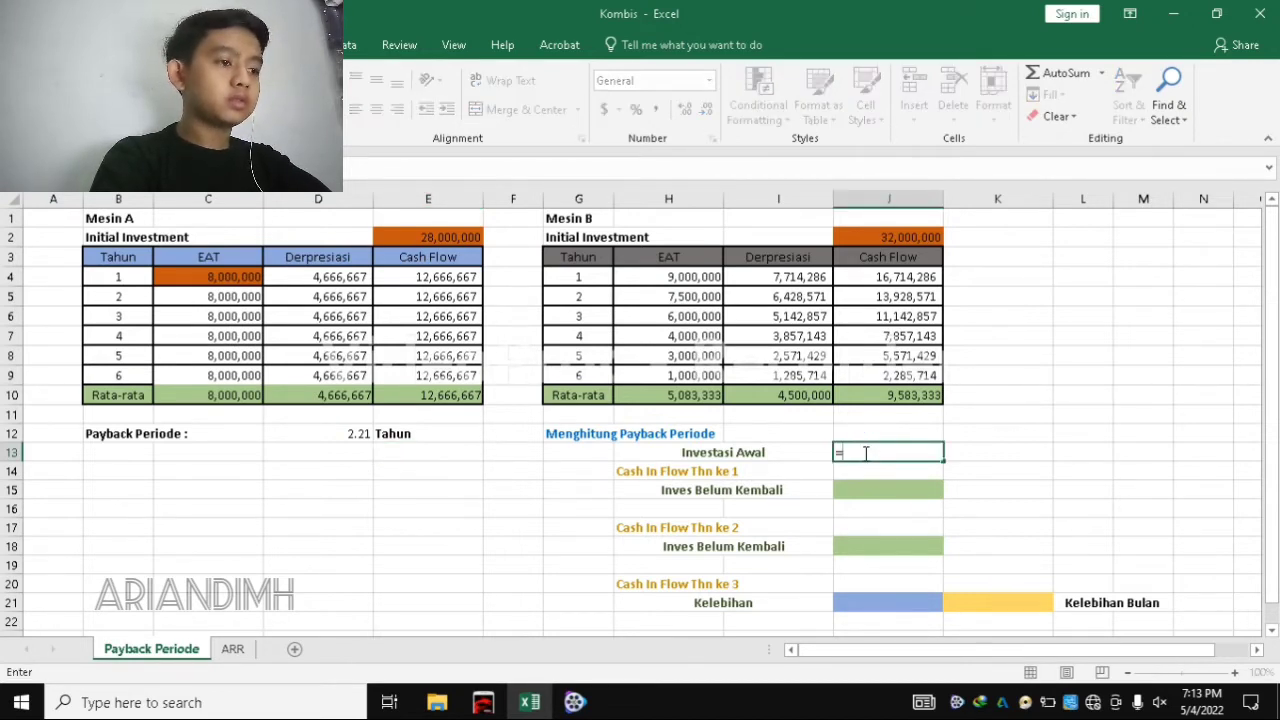
{"action": "type", "text": "J2"}
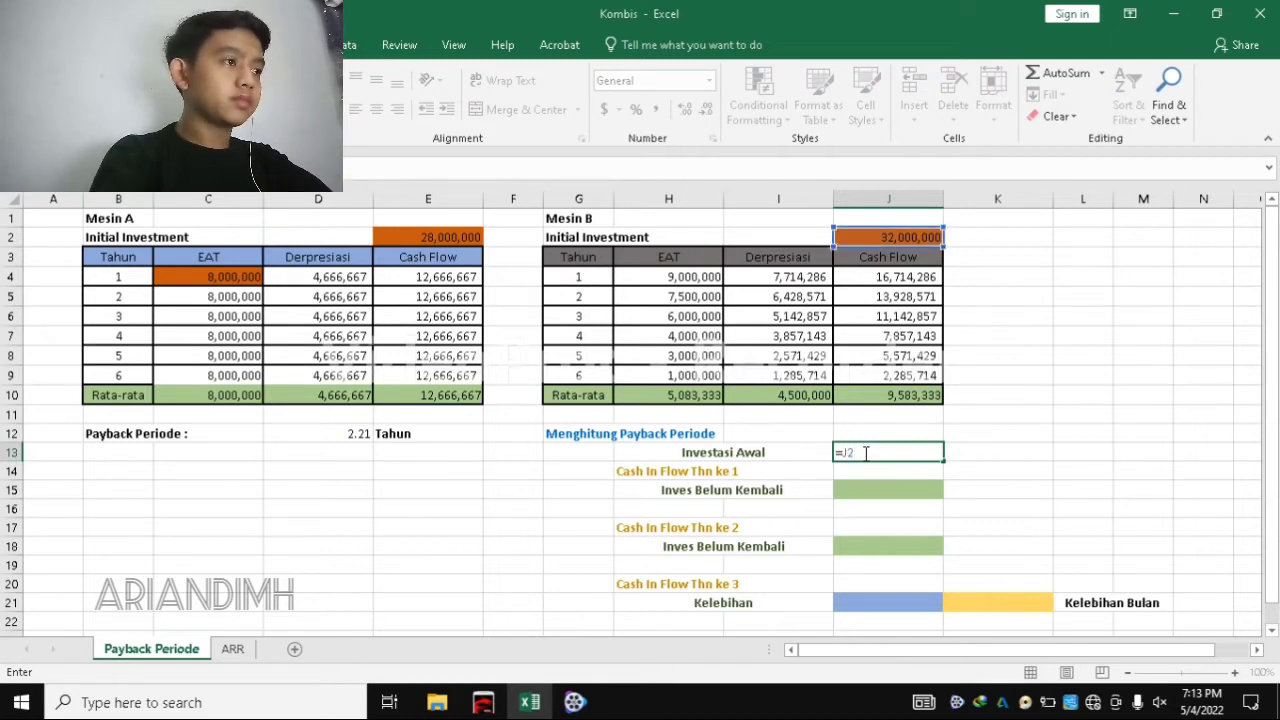
{"action": "key", "text": "Return"}
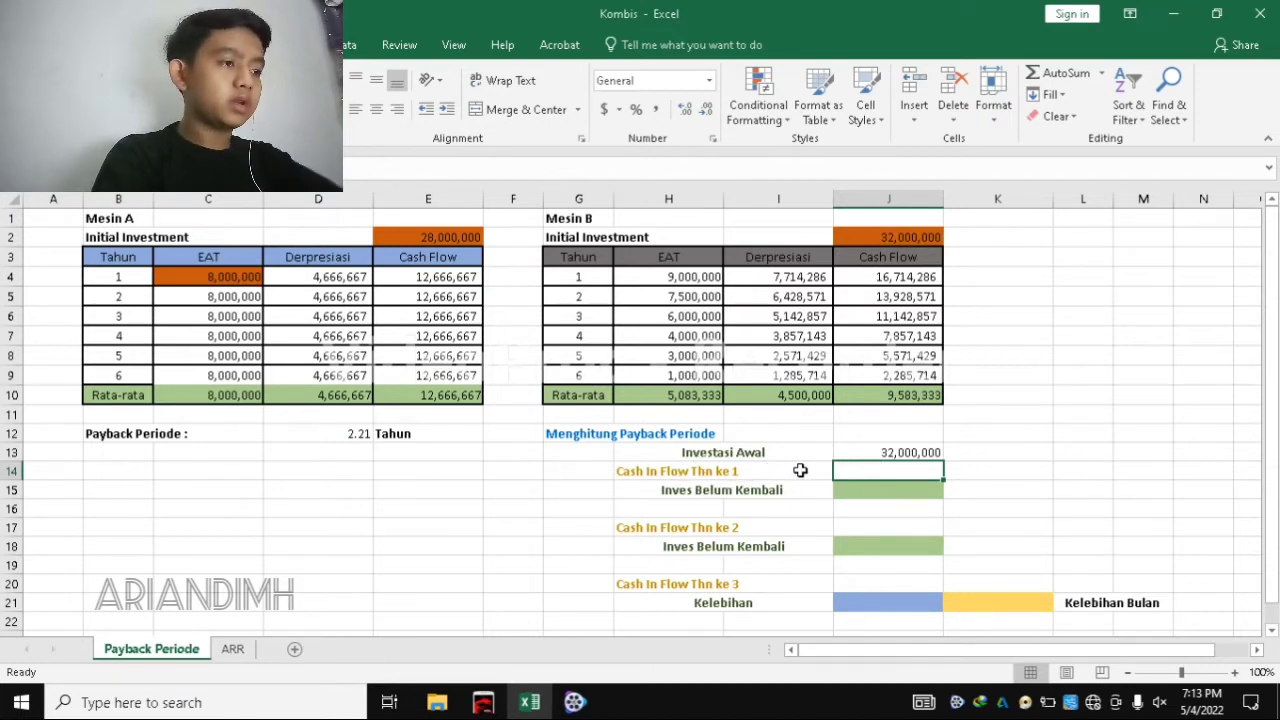
{"action": "type", "text": "=J4"}
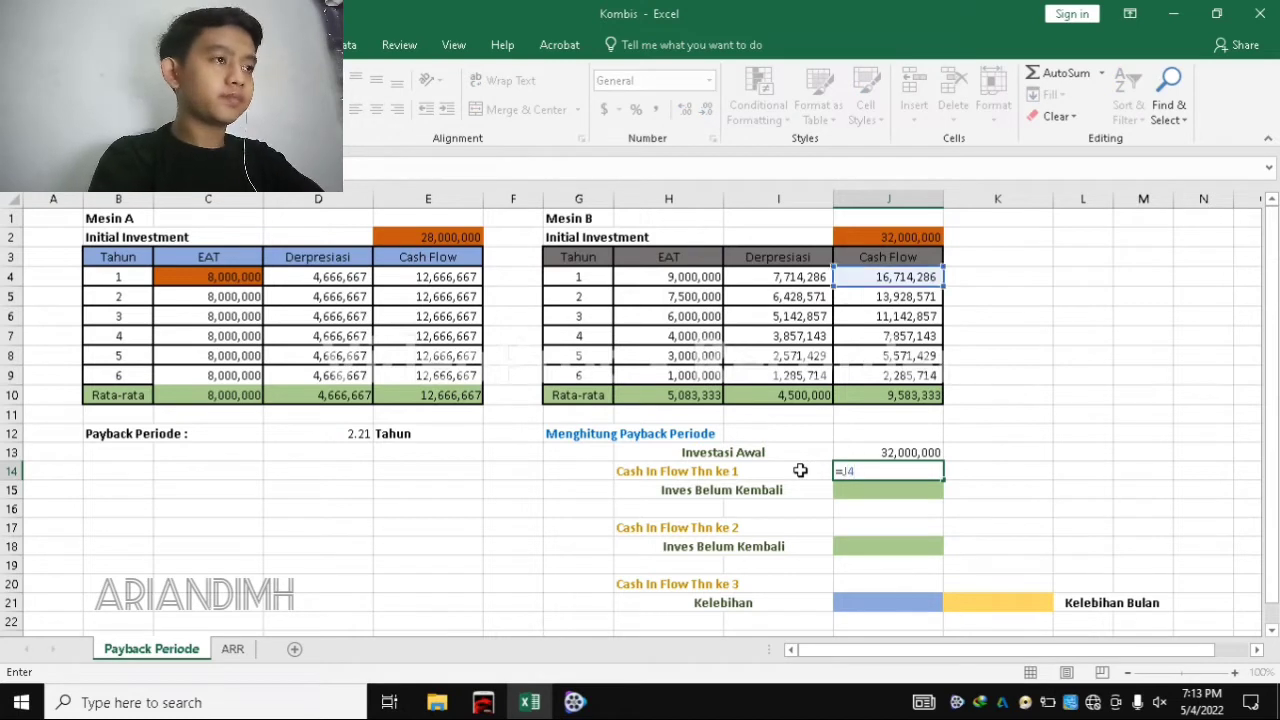
{"action": "key", "text": "Return"}
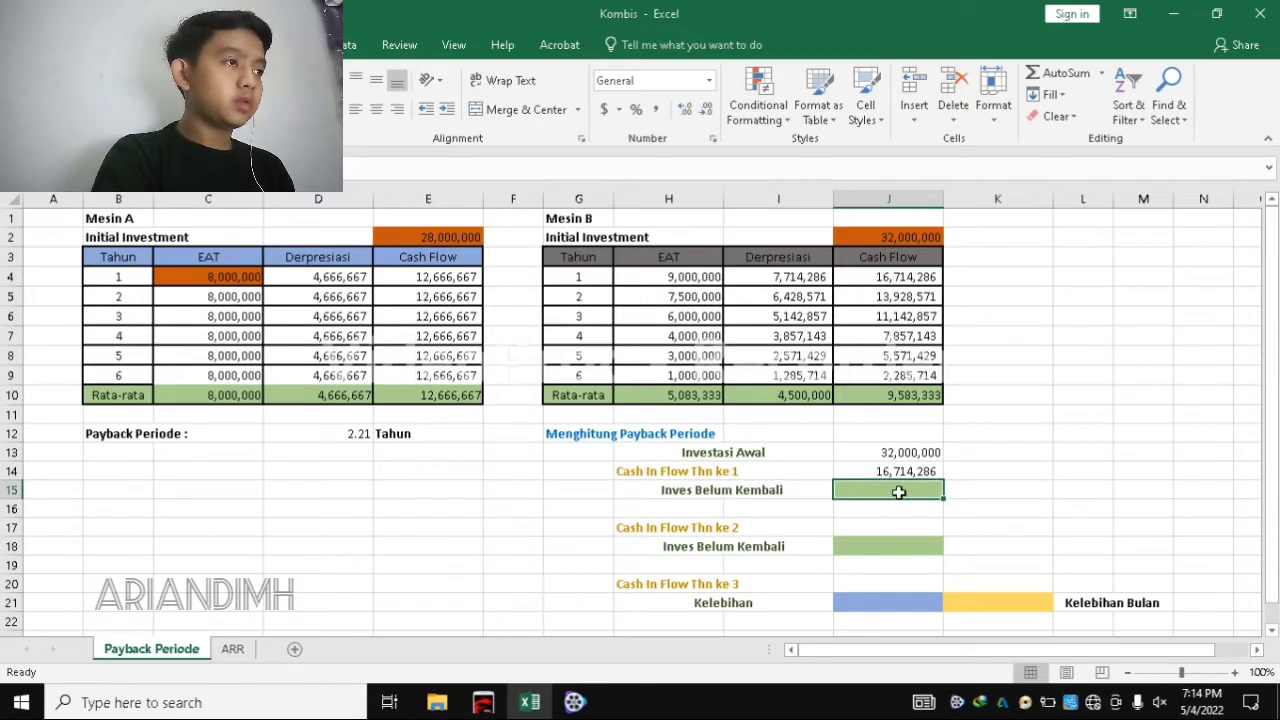
Calculate the unrecovered investment after year 1 in J15 with =J13-J14 and remove its decimals
{"action": "type", "text": "="}
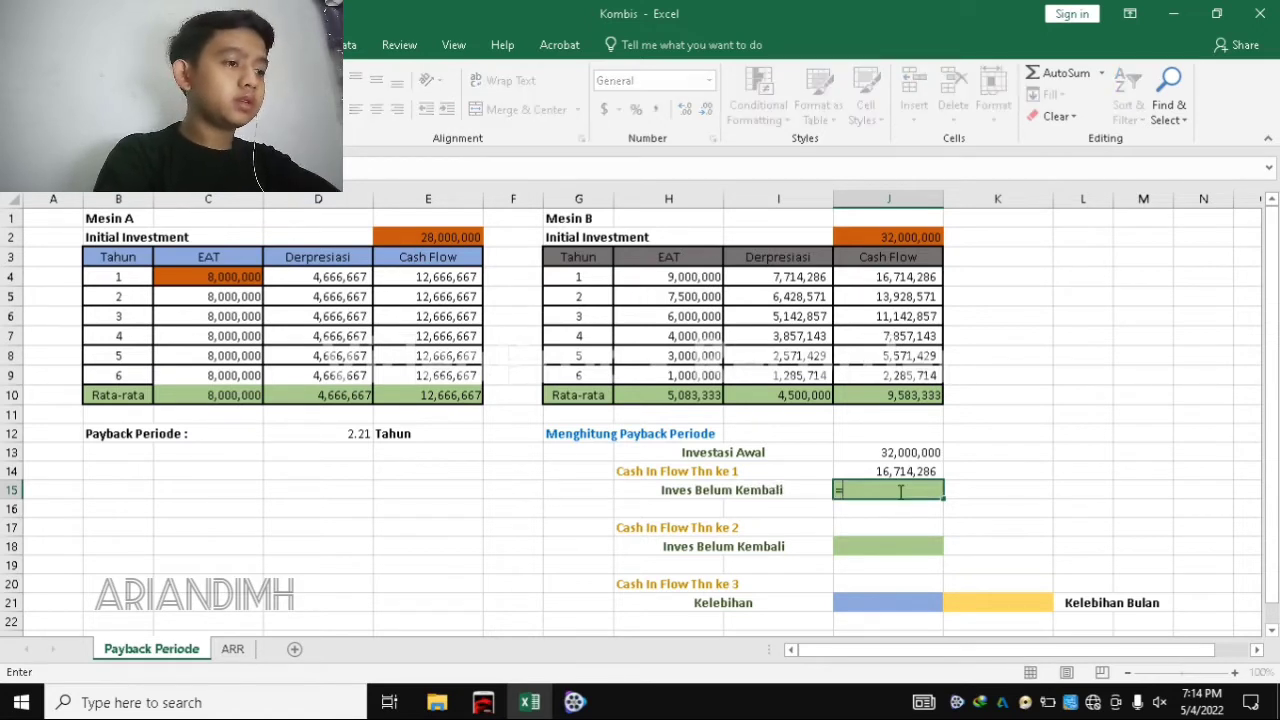
{"action": "type", "text": "J"}
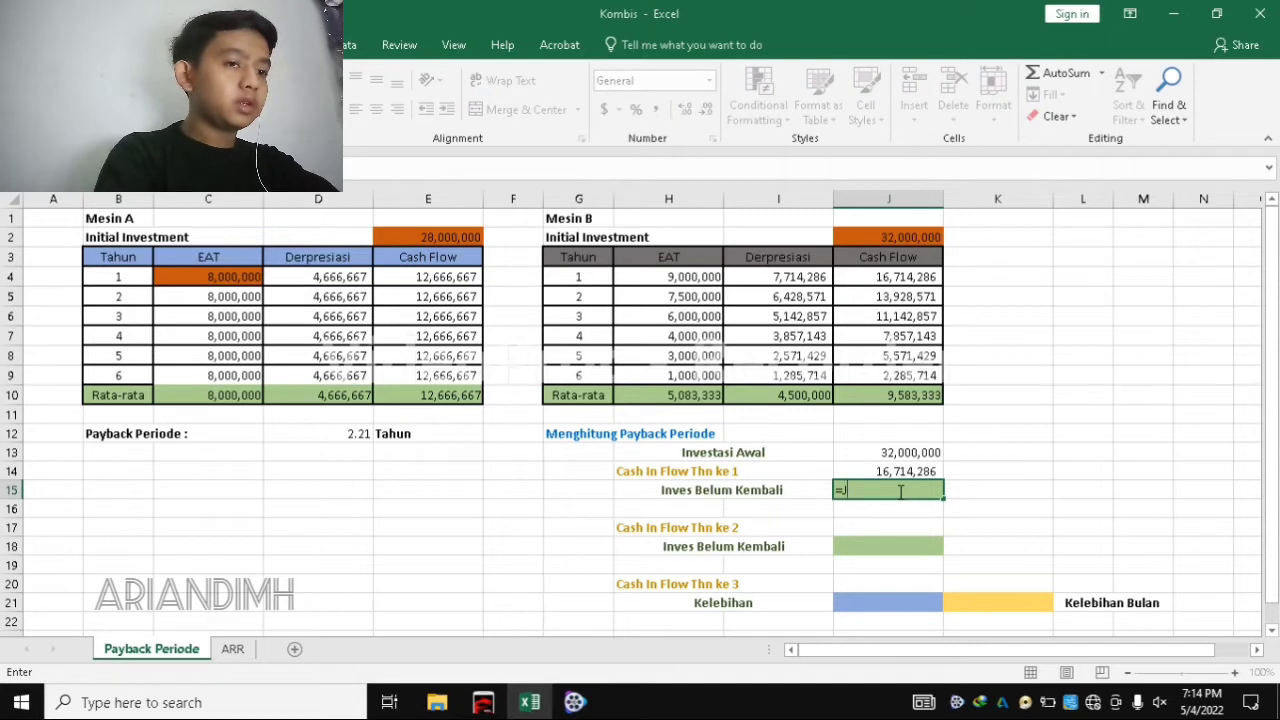
{"action": "type", "text": "13"}
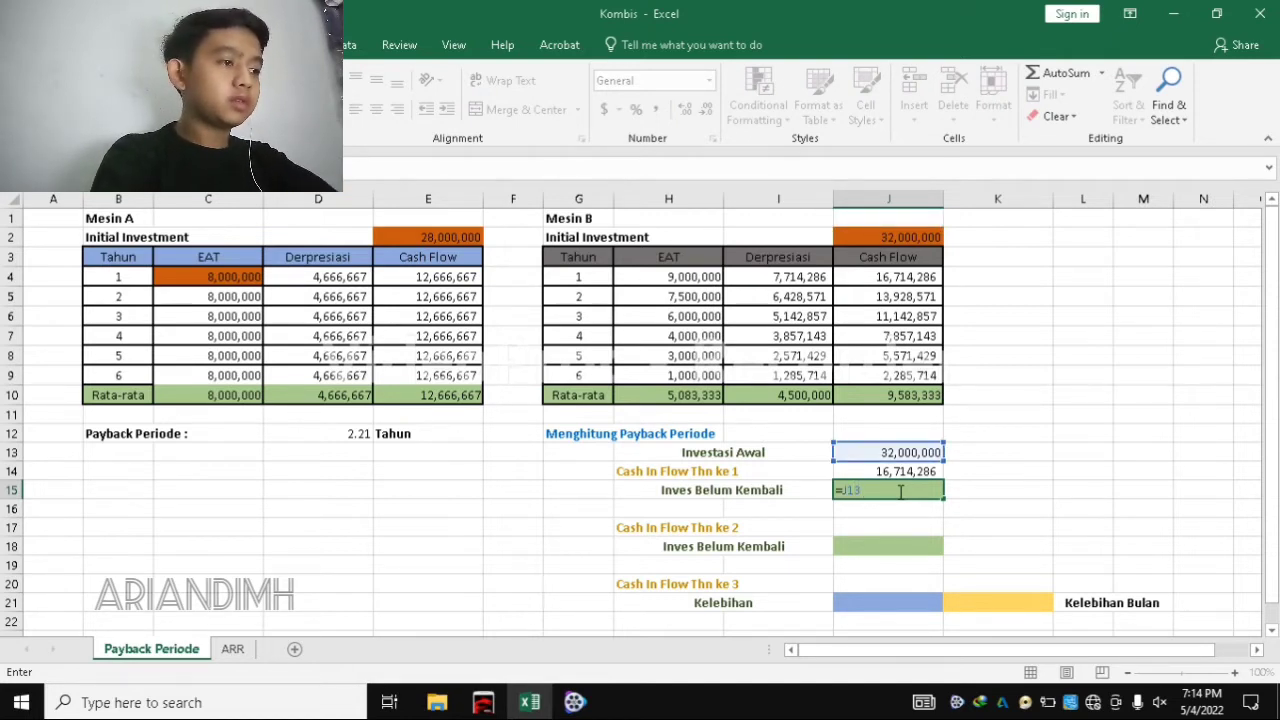
{"action": "type", "text": "-J14"}
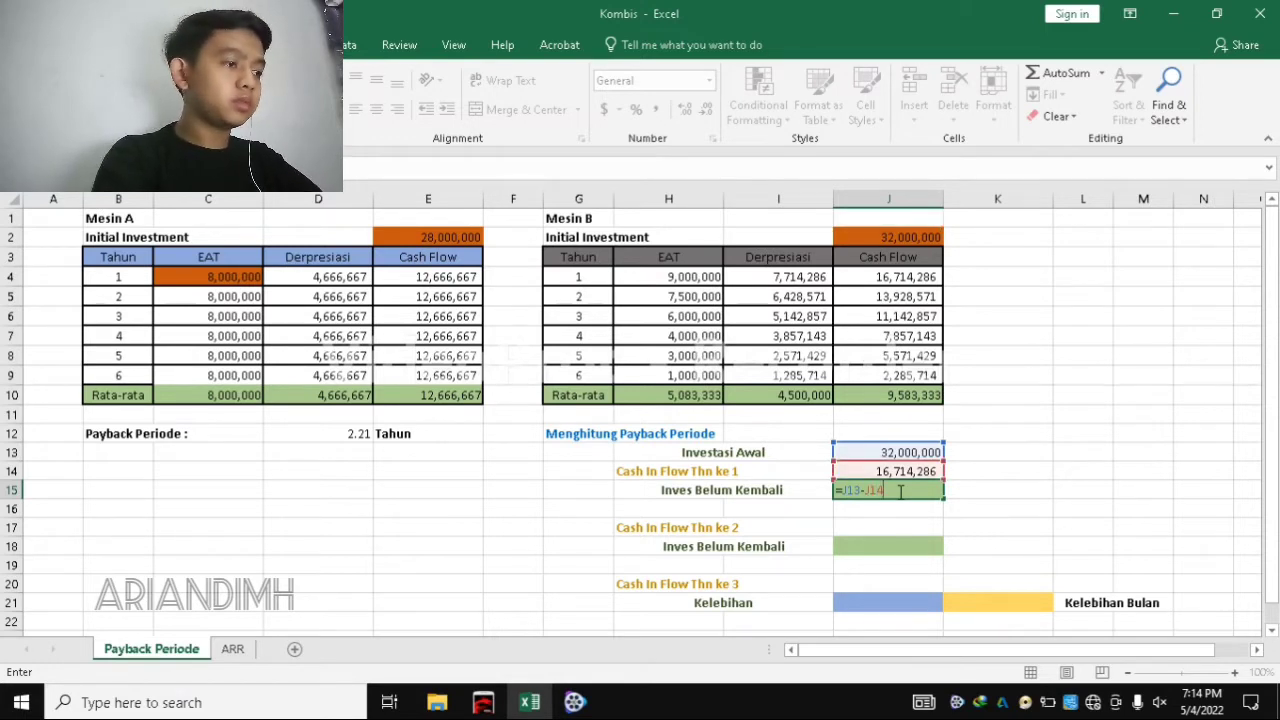
{"action": "key", "text": "Return"}
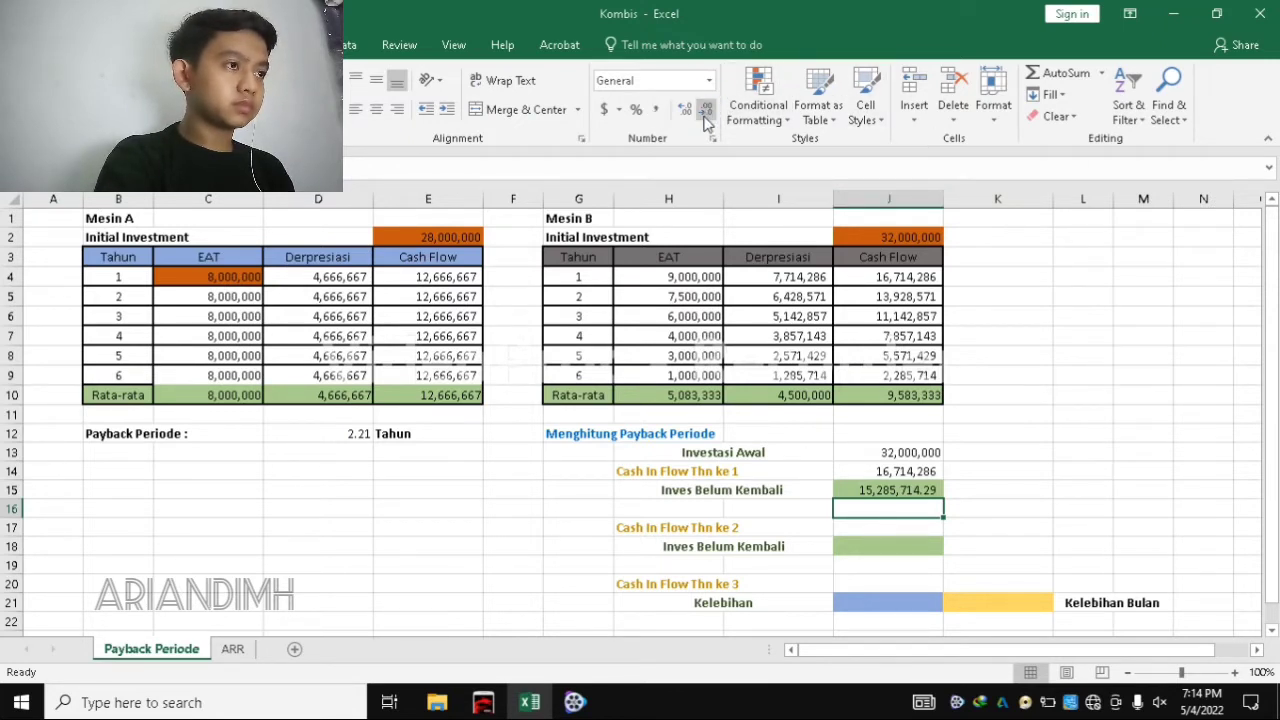
{"action": "left_click", "coordinate": [918, 484]}
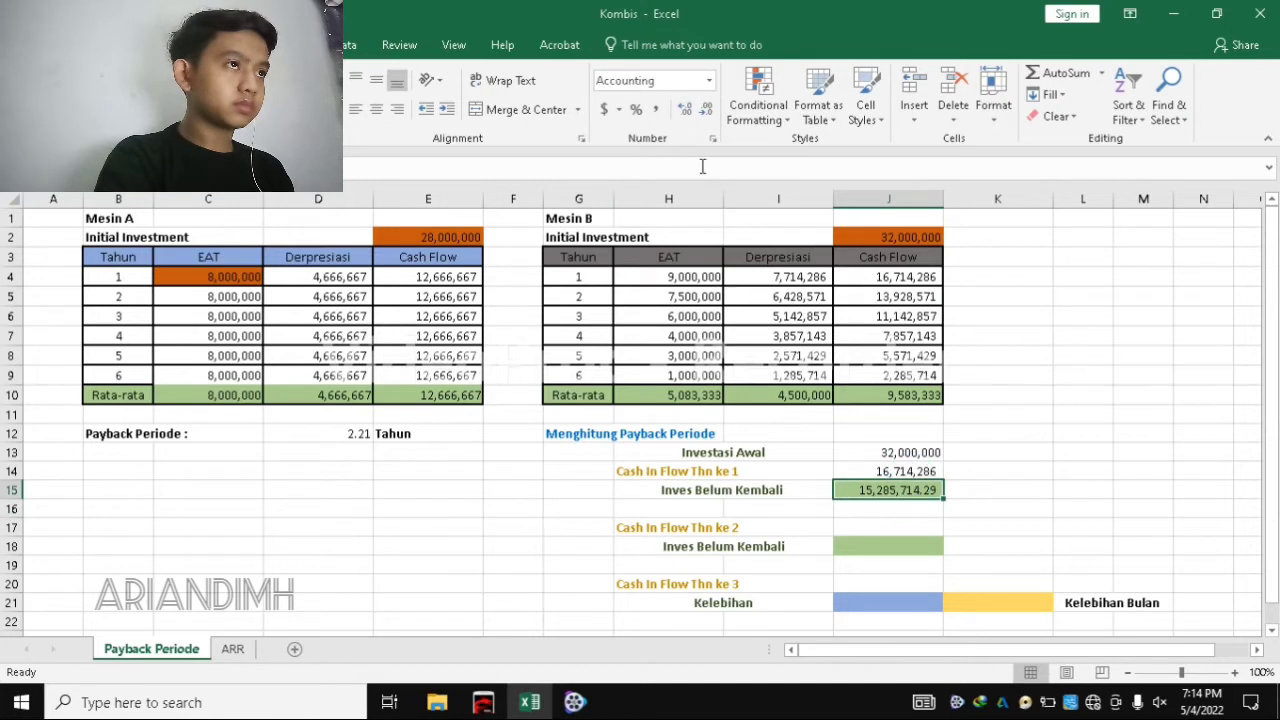
{"action": "left_click", "coordinate": [705, 110]}
{"action": "left_click", "coordinate": [705, 110]}
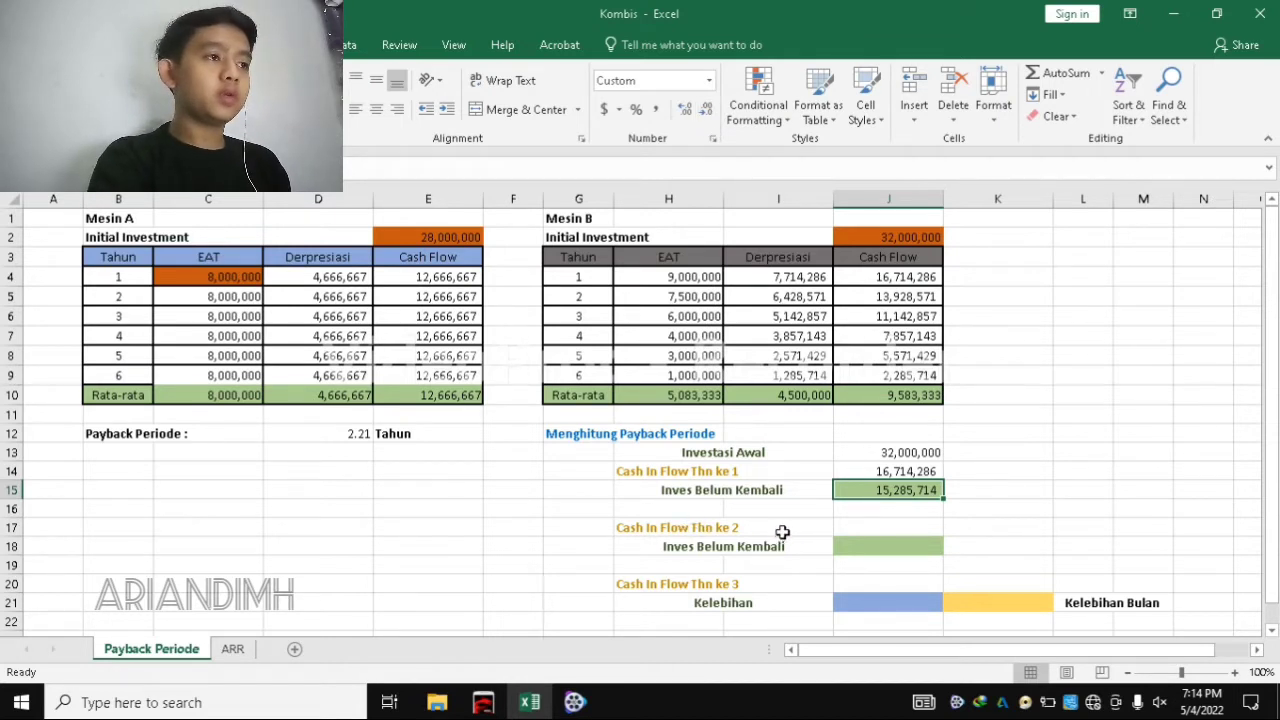
Link Mesin B's year 2 cash inflow in J17 with =J5
{"action": "left_click", "coordinate": [866, 531]}
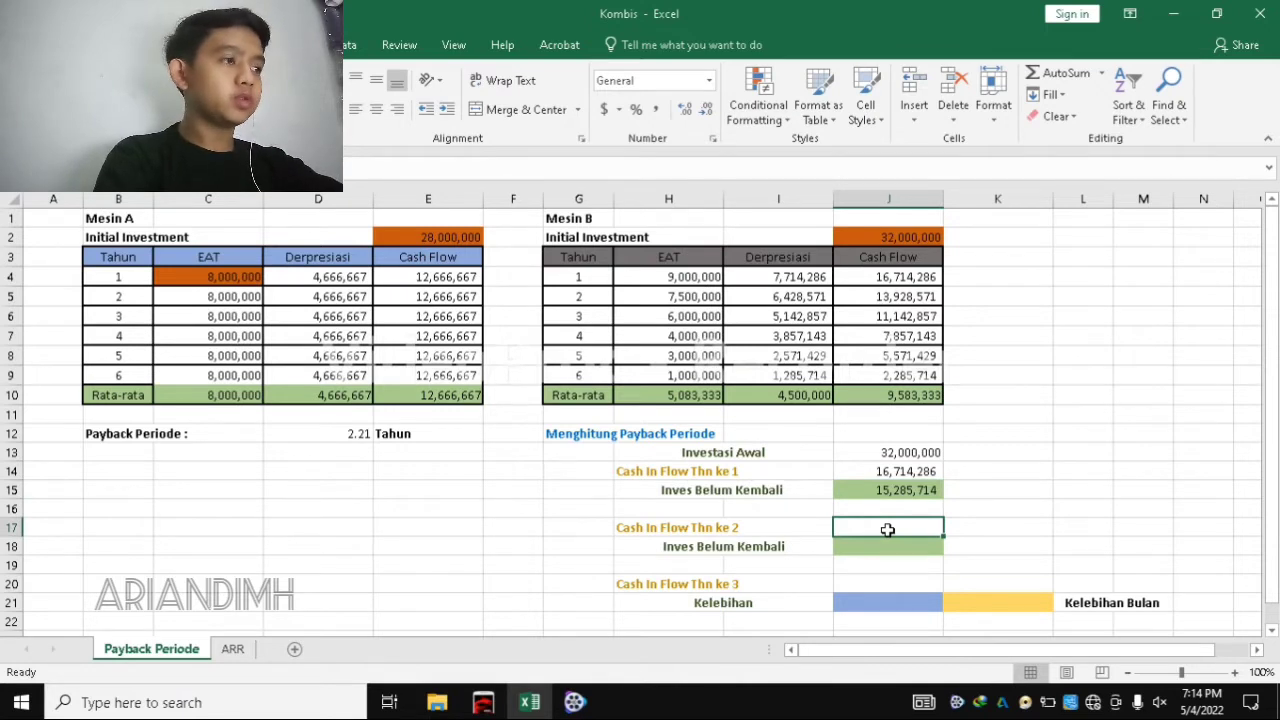
{"action": "type", "text": "=j5"}
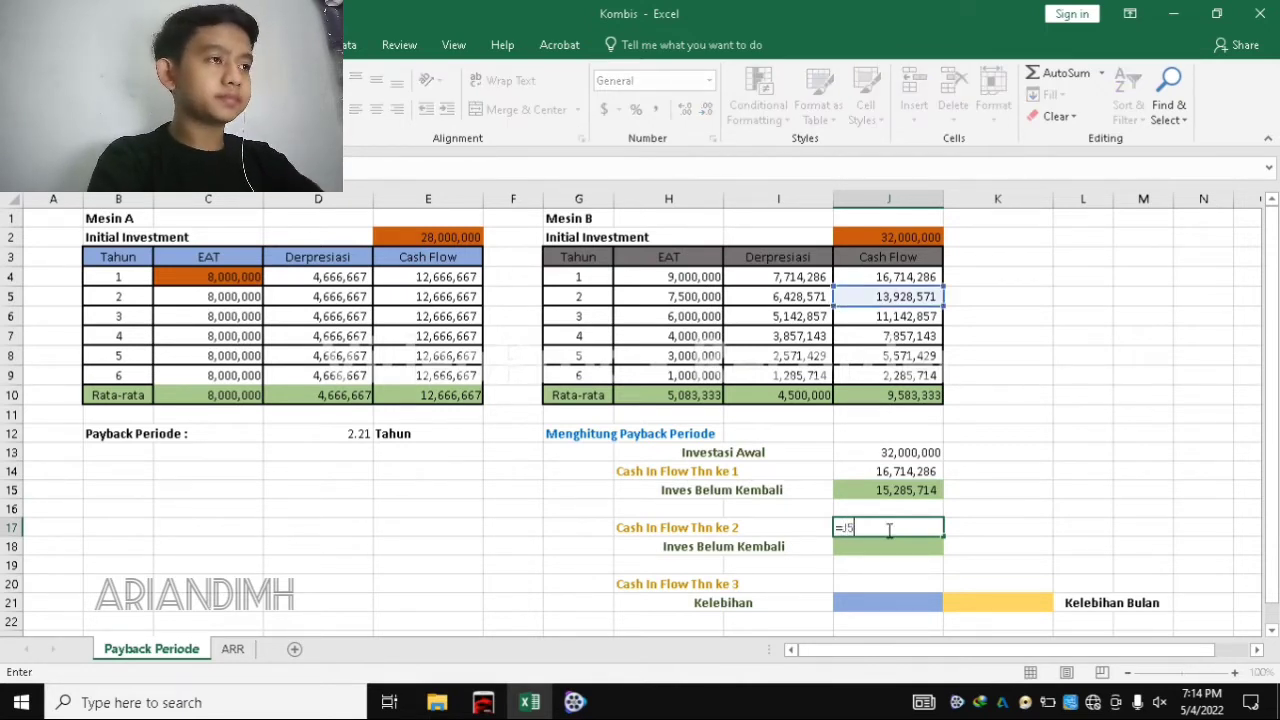
{"action": "key", "text": "ctrl+Return"}
{"action": "key", "text": "Return"}
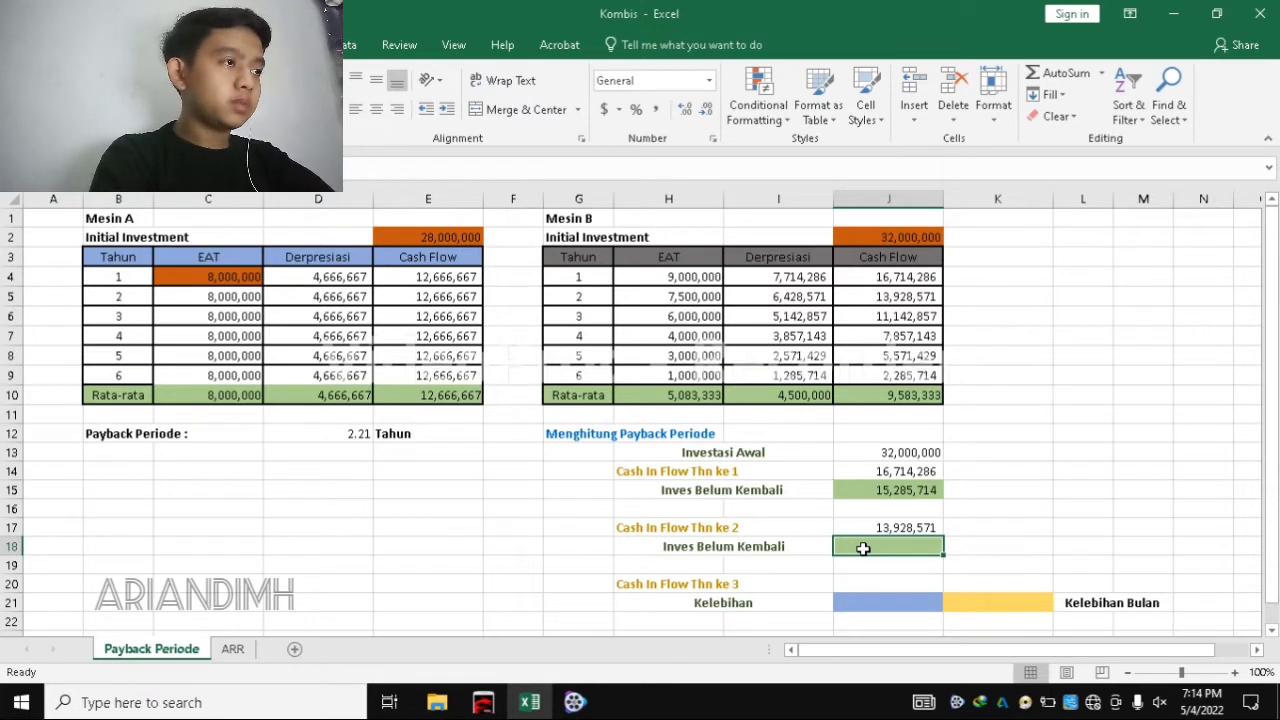
Calculate the unrecovered investment after year 2 in J18 with =J15-J17
{"action": "type", "text": "="}
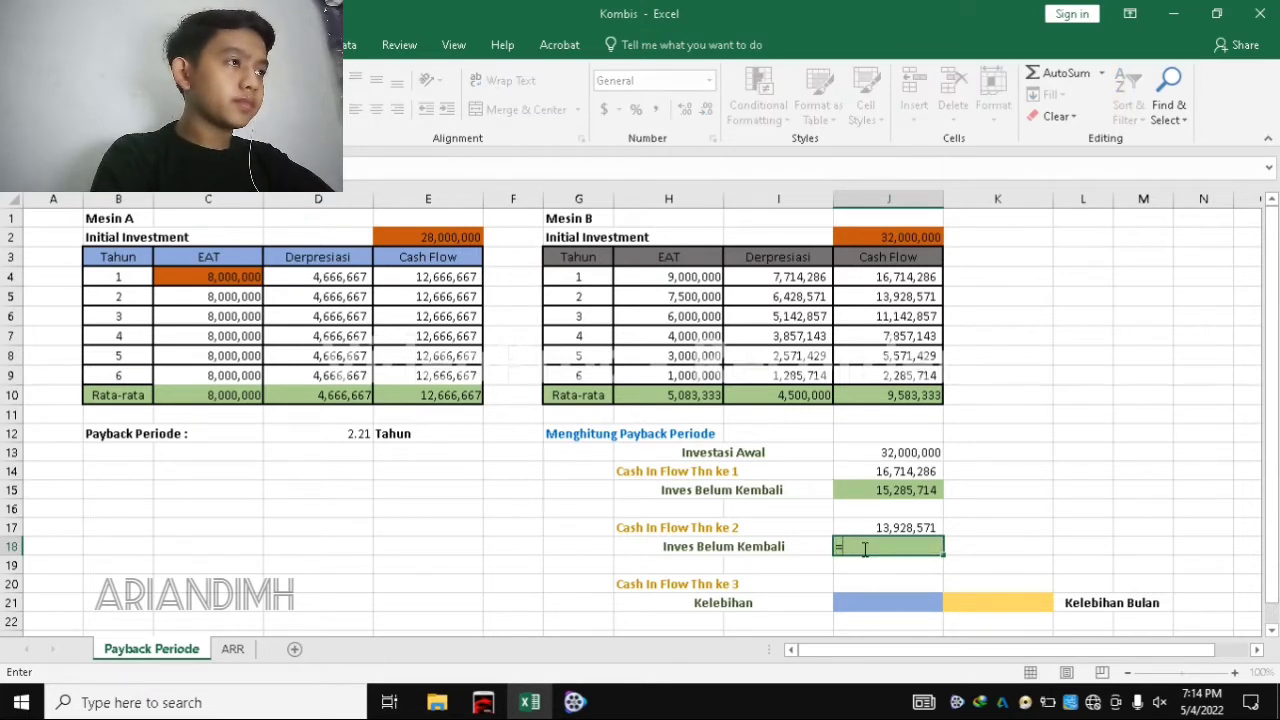
{"action": "type", "text": "J15"}
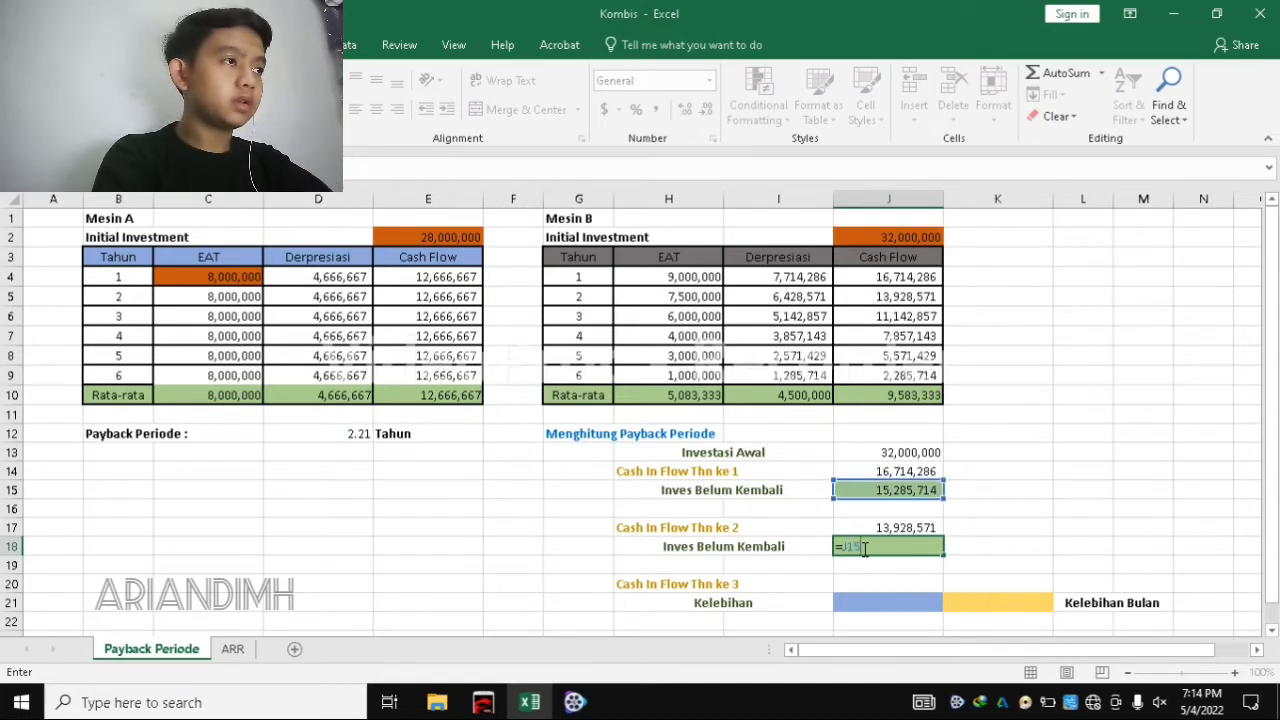
{"action": "type", "text": "-J17"}
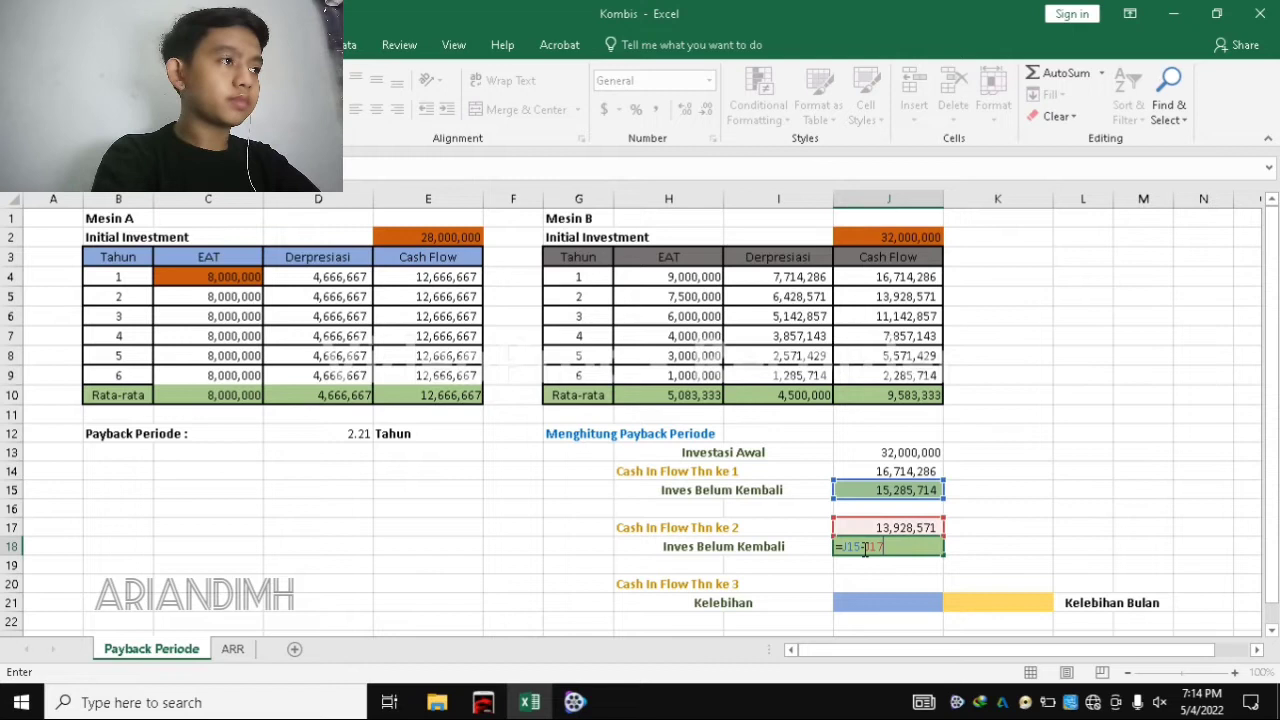
{"action": "key", "text": "Return"}
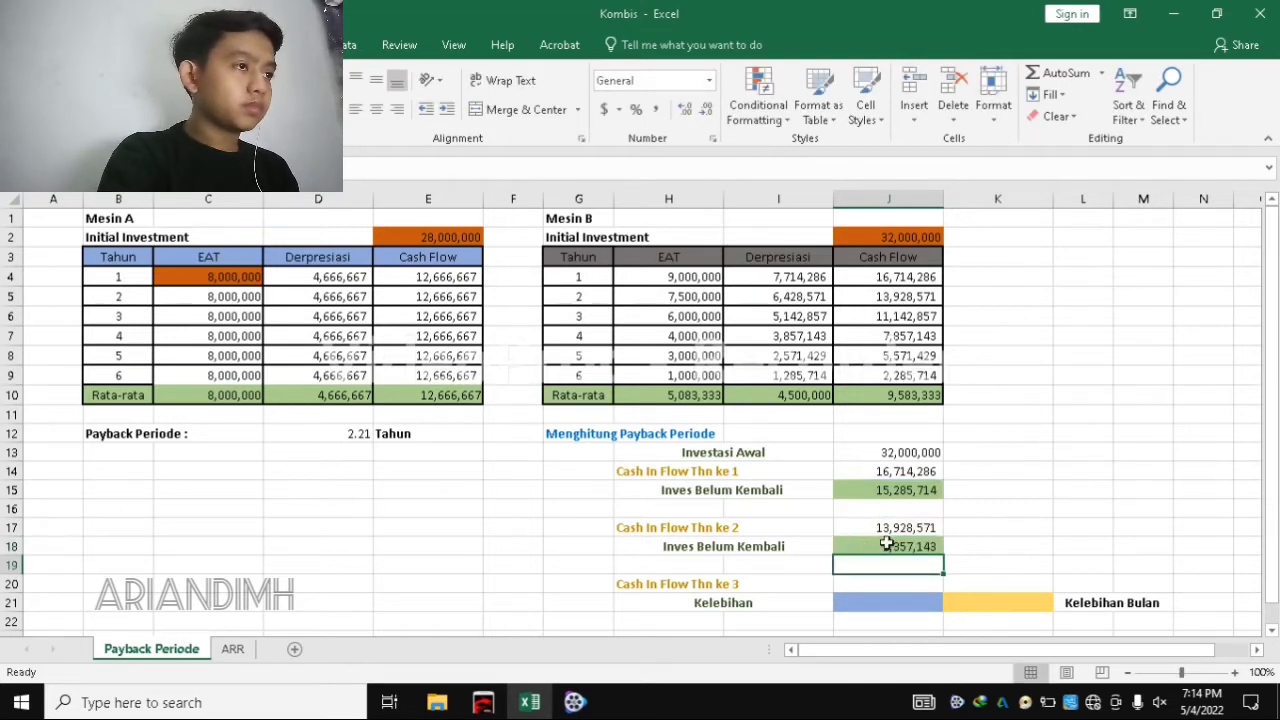
{"action": "left_click", "coordinate": [888, 545]}
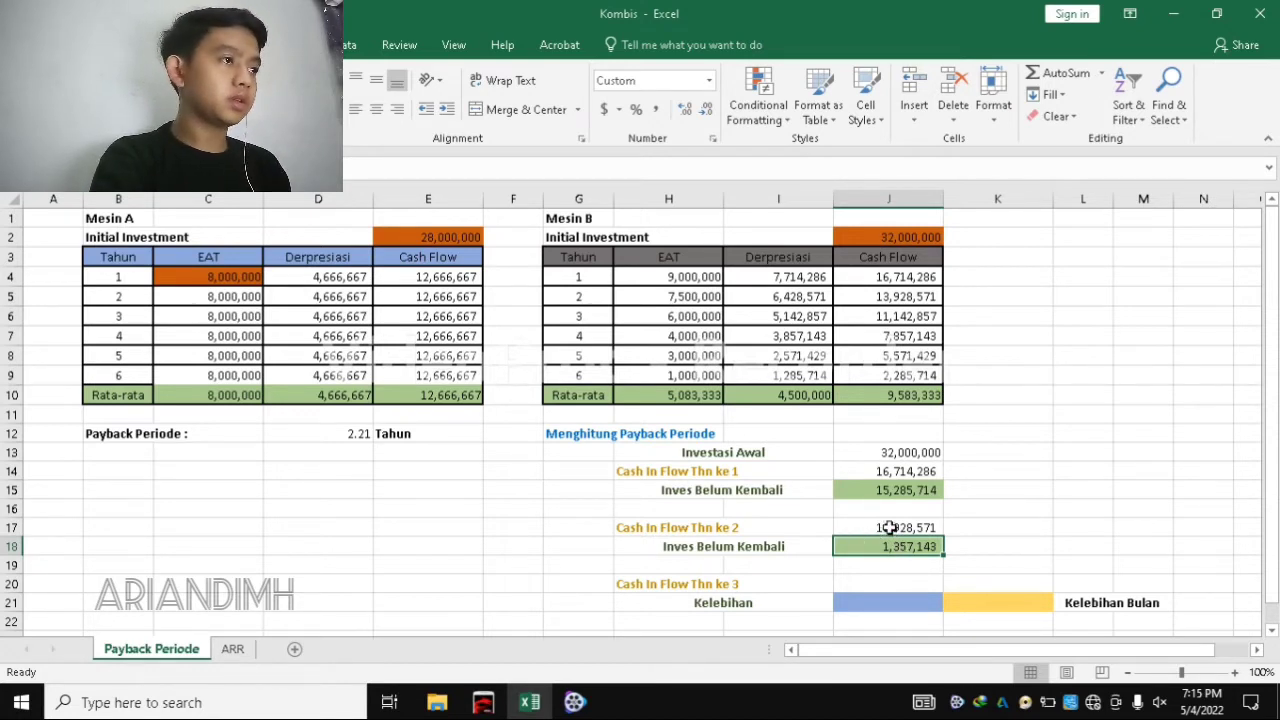
{"action": "left_click", "coordinate": [888, 527]}
{"action": "left_click", "coordinate": [901, 541]}
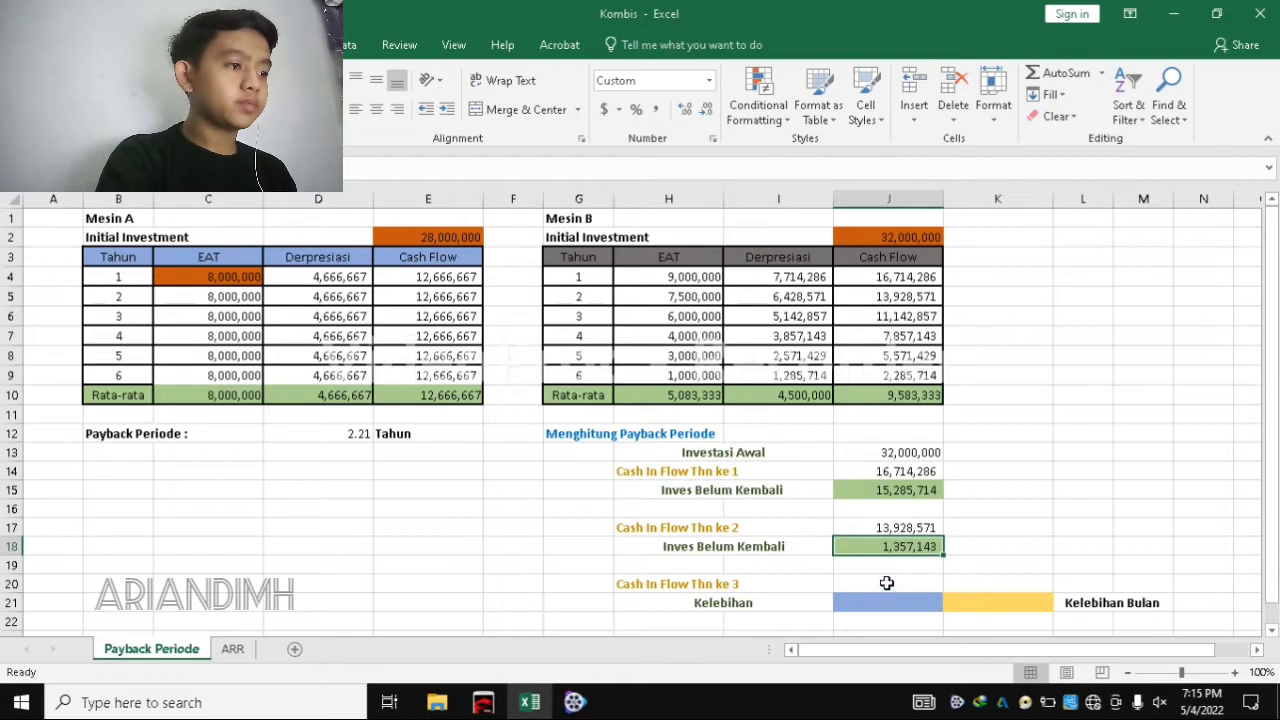
Link Mesin B's year 3 cash inflow in J20 with =J6
{"action": "left_click", "coordinate": [886, 583]}
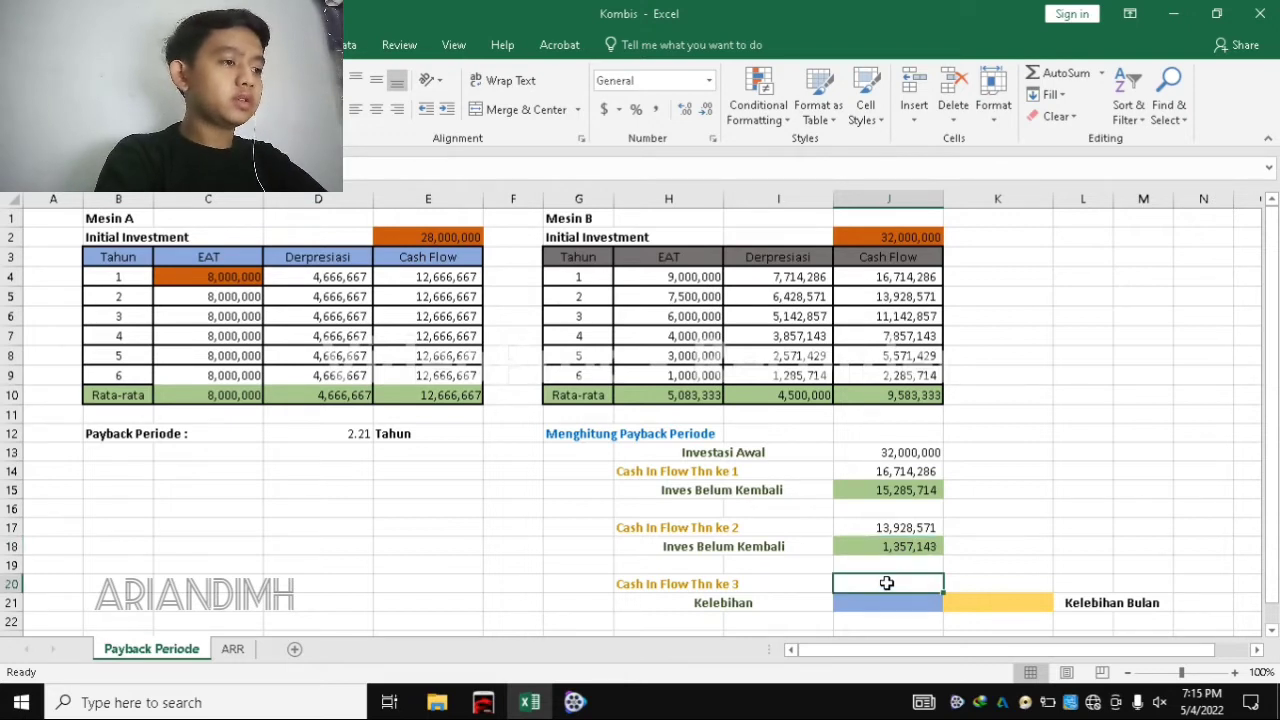
{"action": "type", "text": "="}
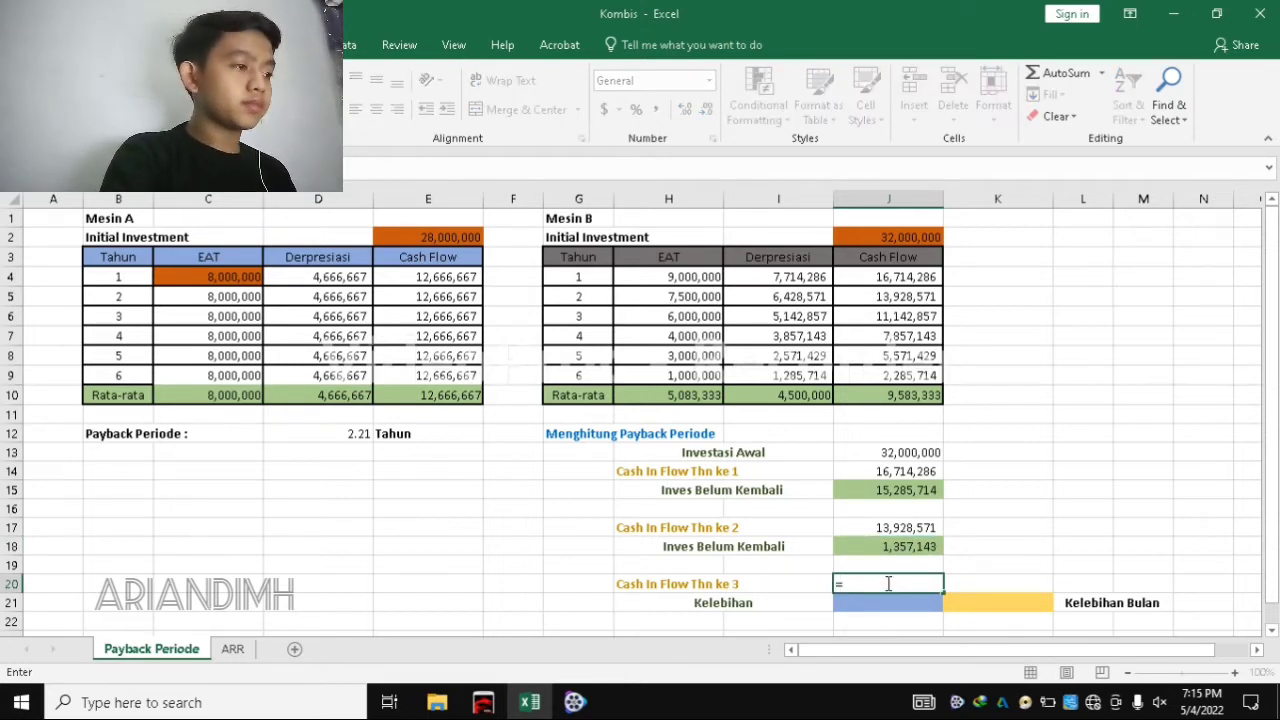
{"action": "type", "text": "j6"}
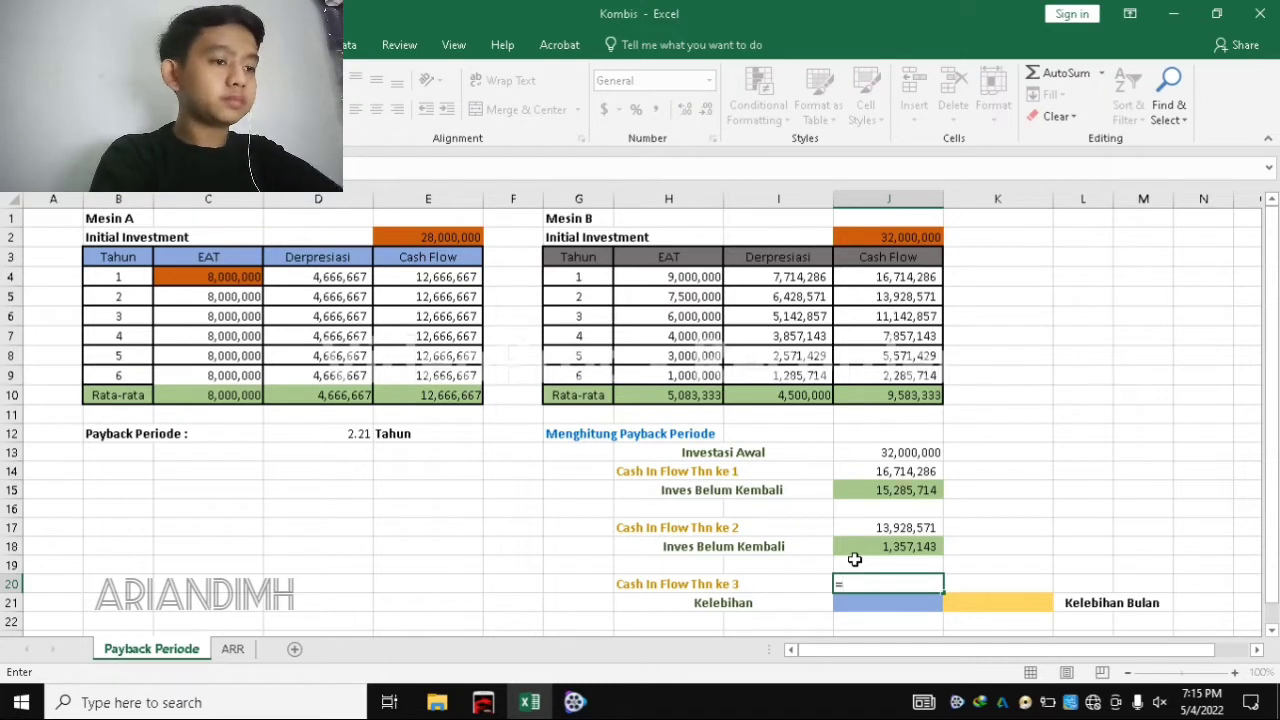
{"action": "key", "text": "Return"}
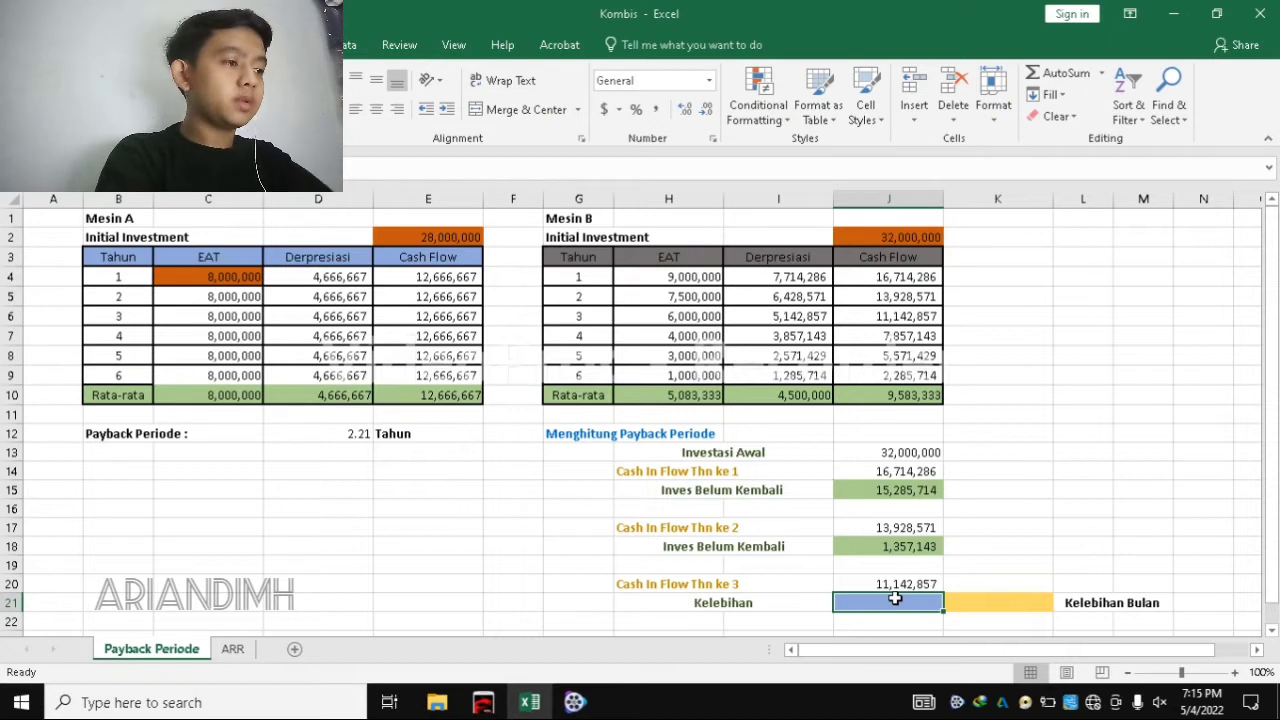
Calculate the Kelebihan after year 3 in J21 with =J18-J20
{"action": "type", "text": "="}
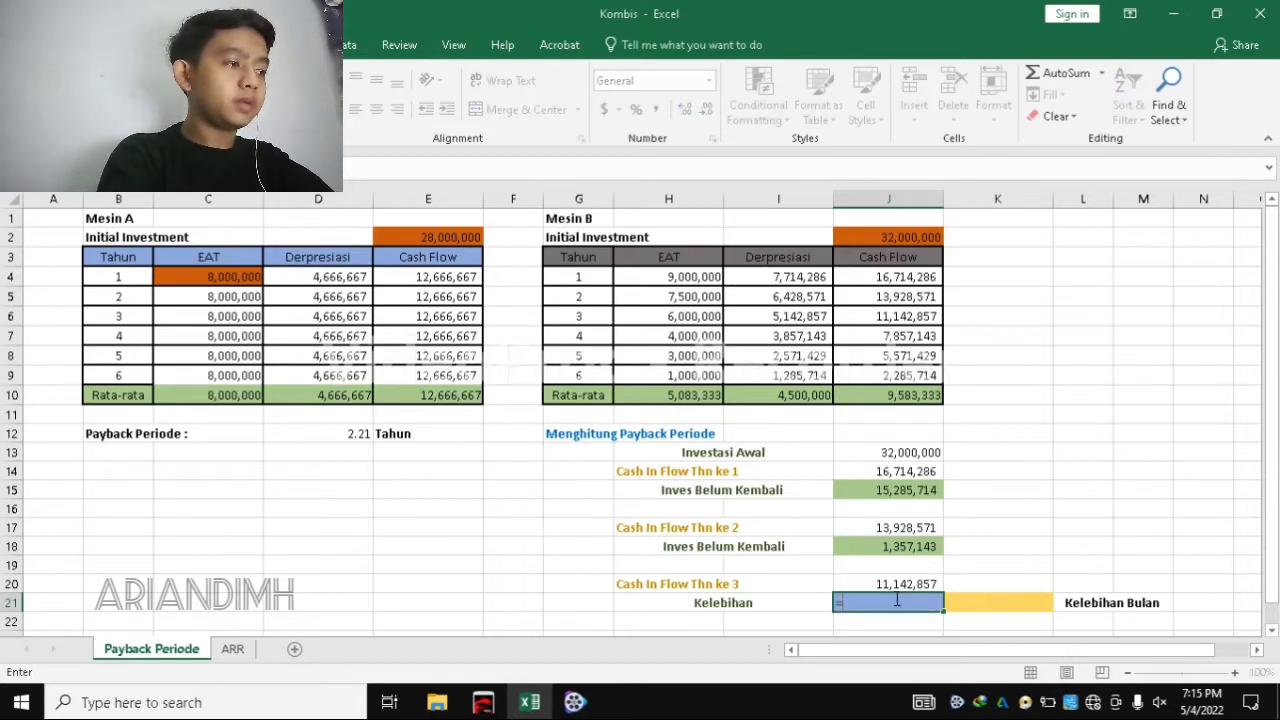
{"action": "type", "text": "J18"}
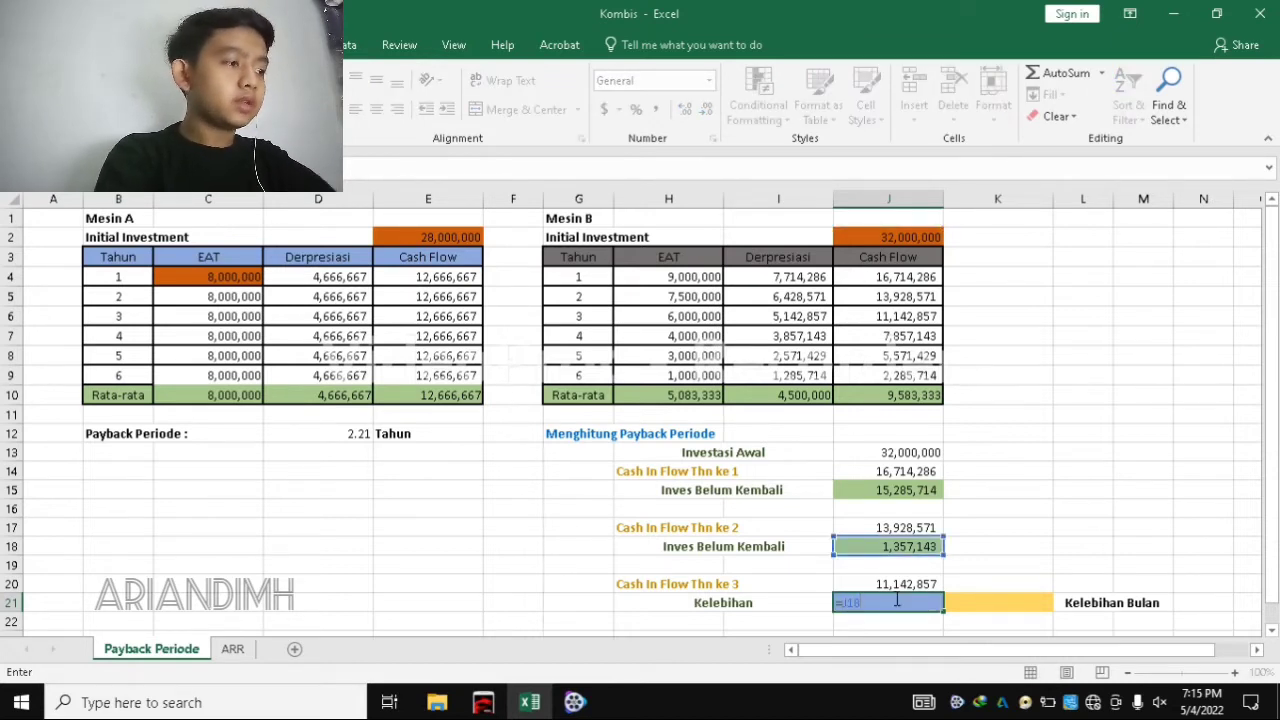
{"action": "type", "text": "-J20"}
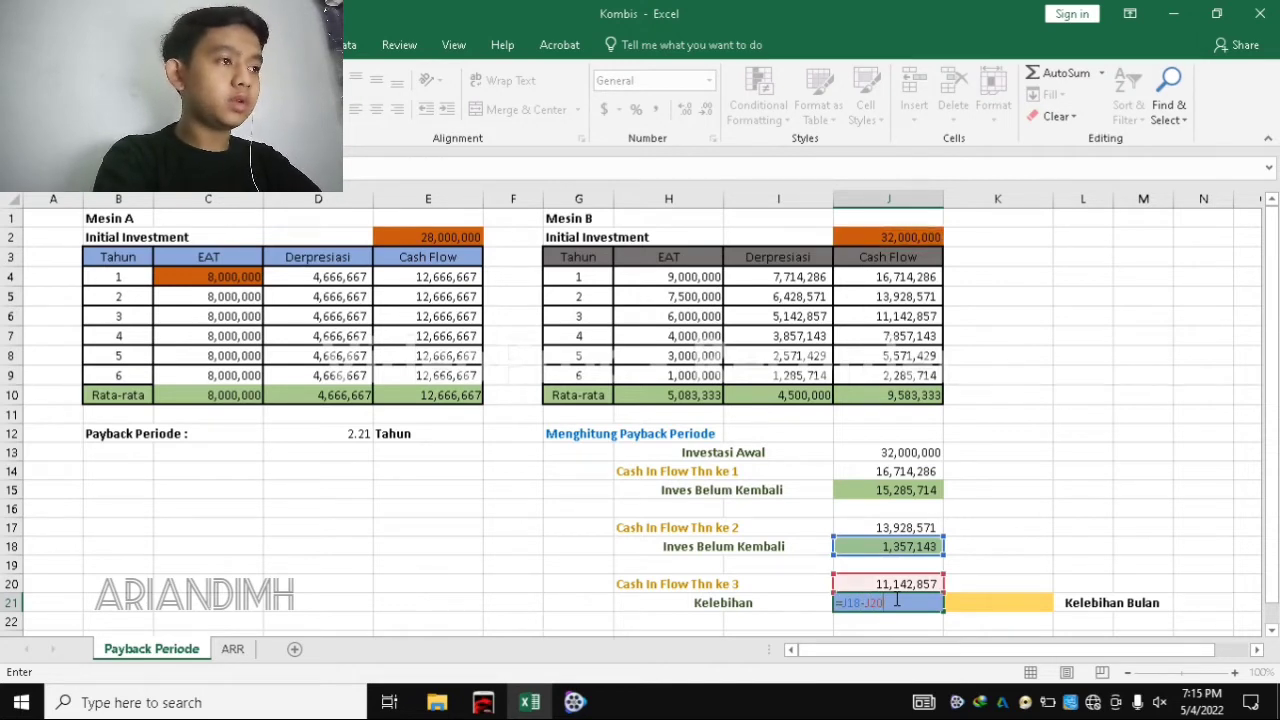
{"action": "key", "text": "Return"}
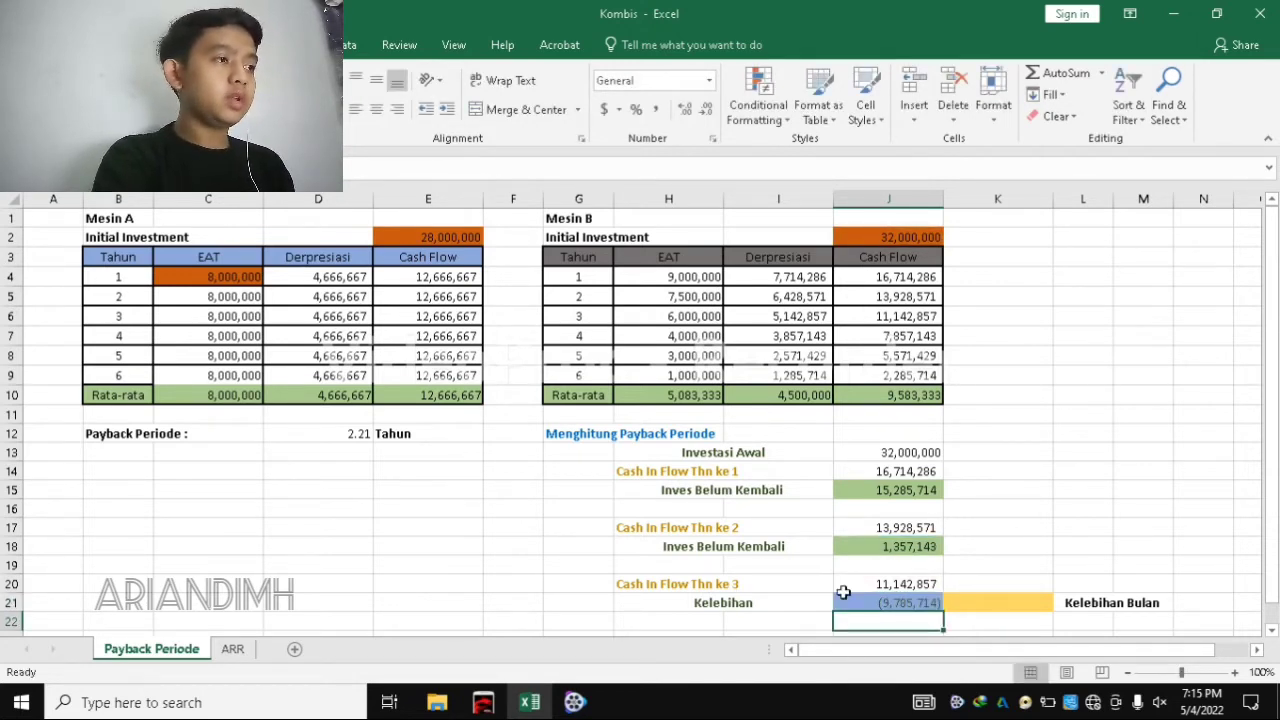
Convert the Kelebihan to months in K21 with =(-J21/J20)*12
{"action": "left_click", "coordinate": [995, 603]}
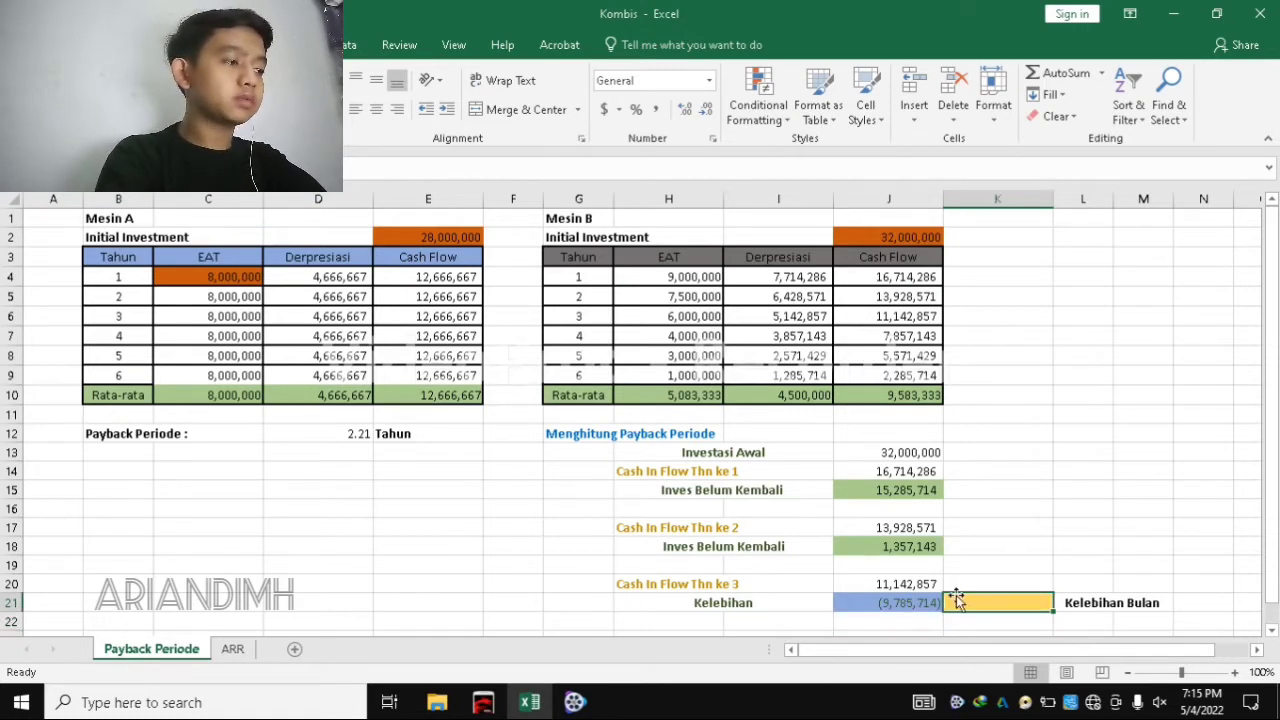
{"action": "type", "text": "="}
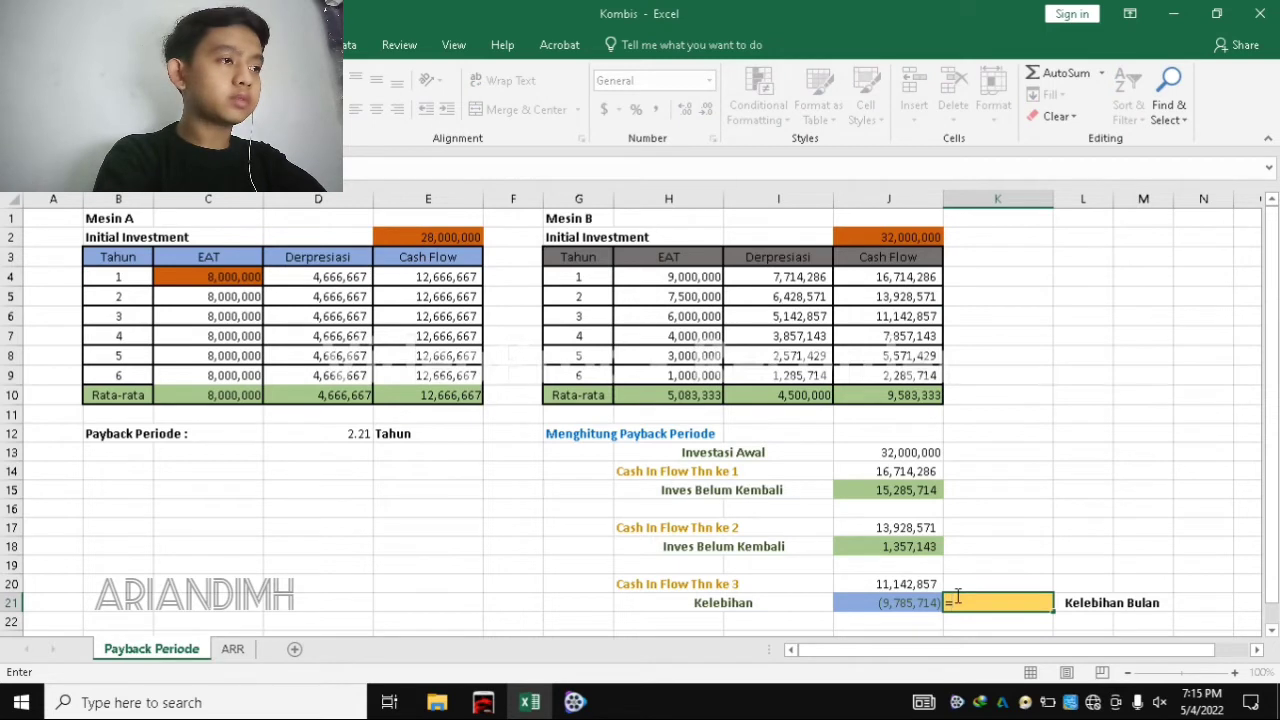
{"action": "type", "text": "("}
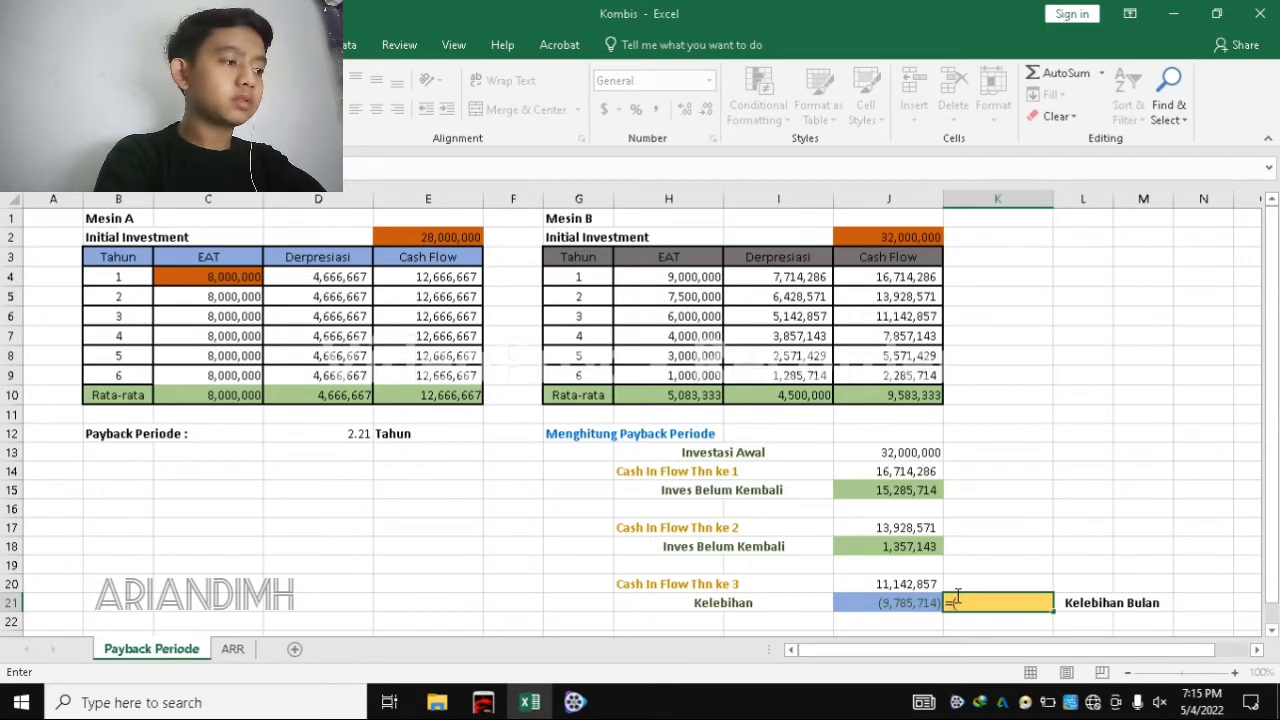
{"action": "type", "text": "J21"}
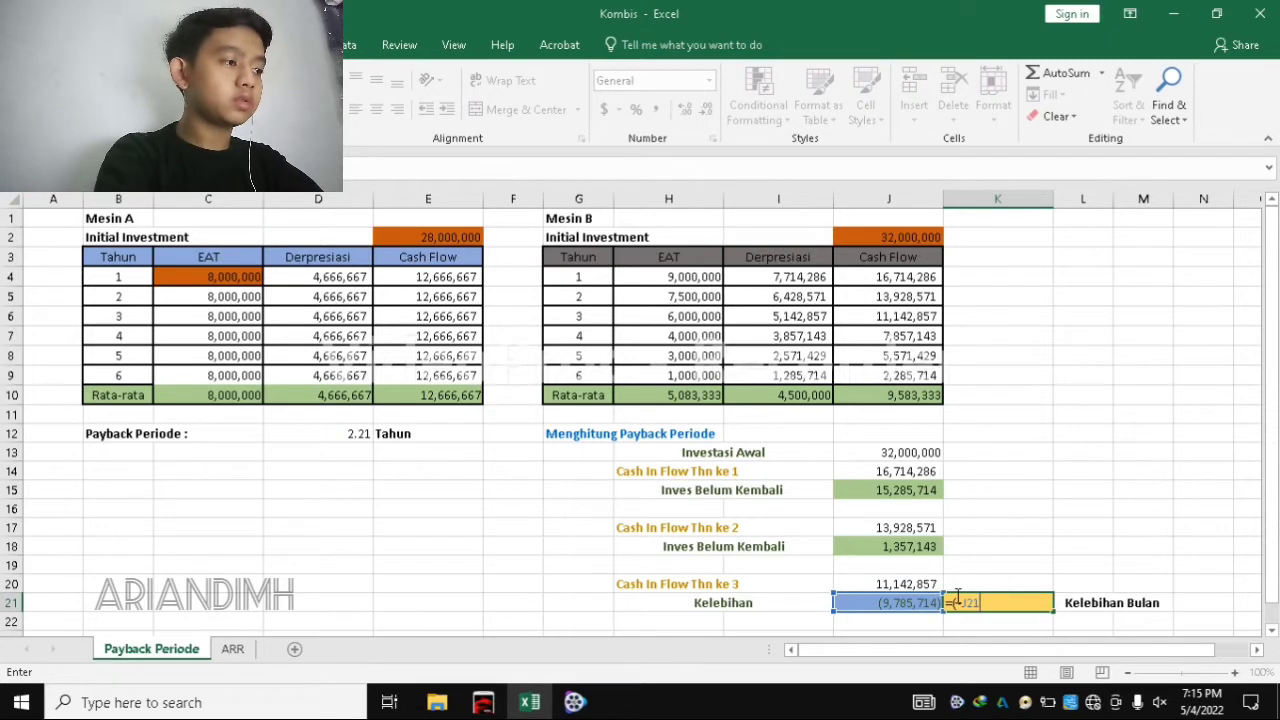
{"action": "type", "text": "/"}
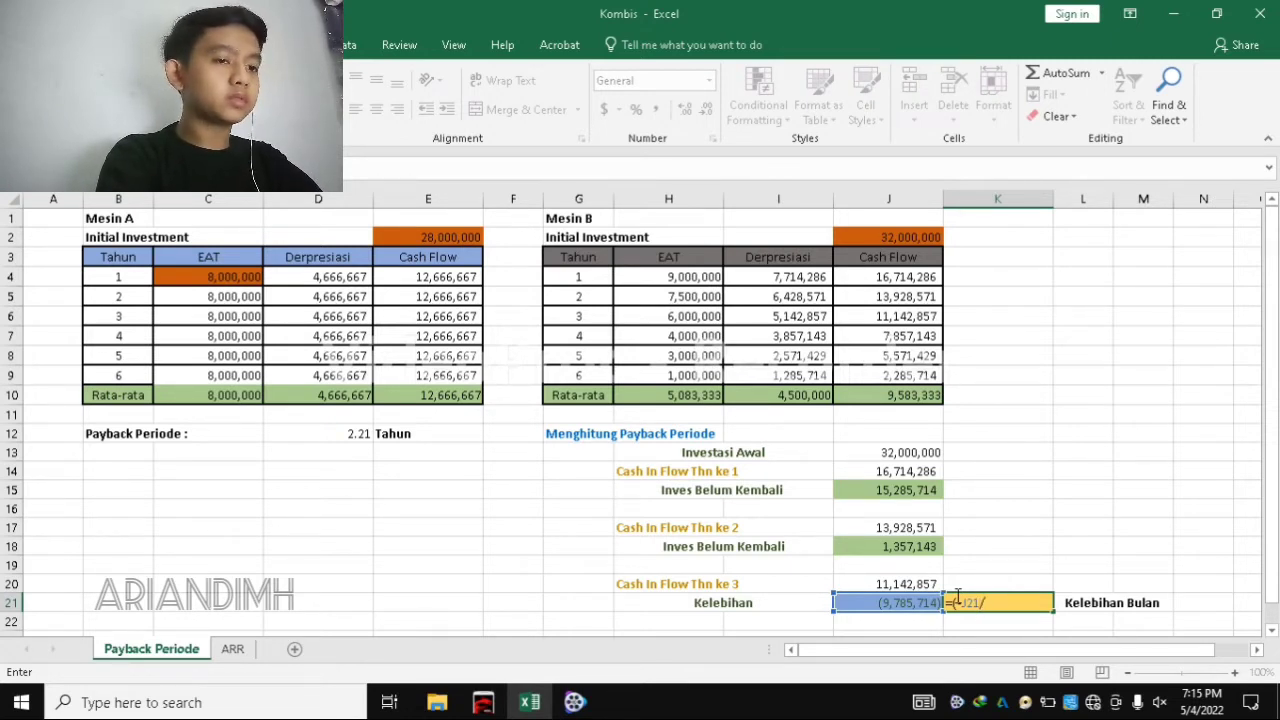
{"action": "type", "text": "J20"}
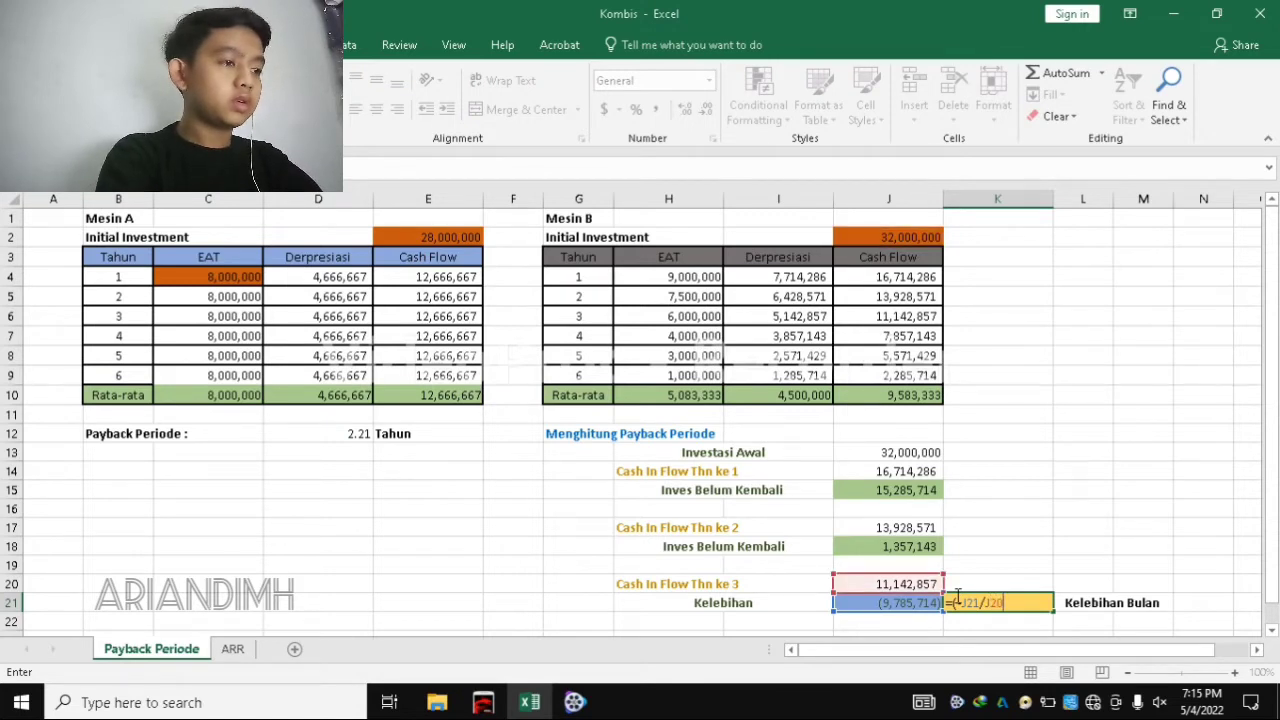
{"action": "type", "text": ")"}
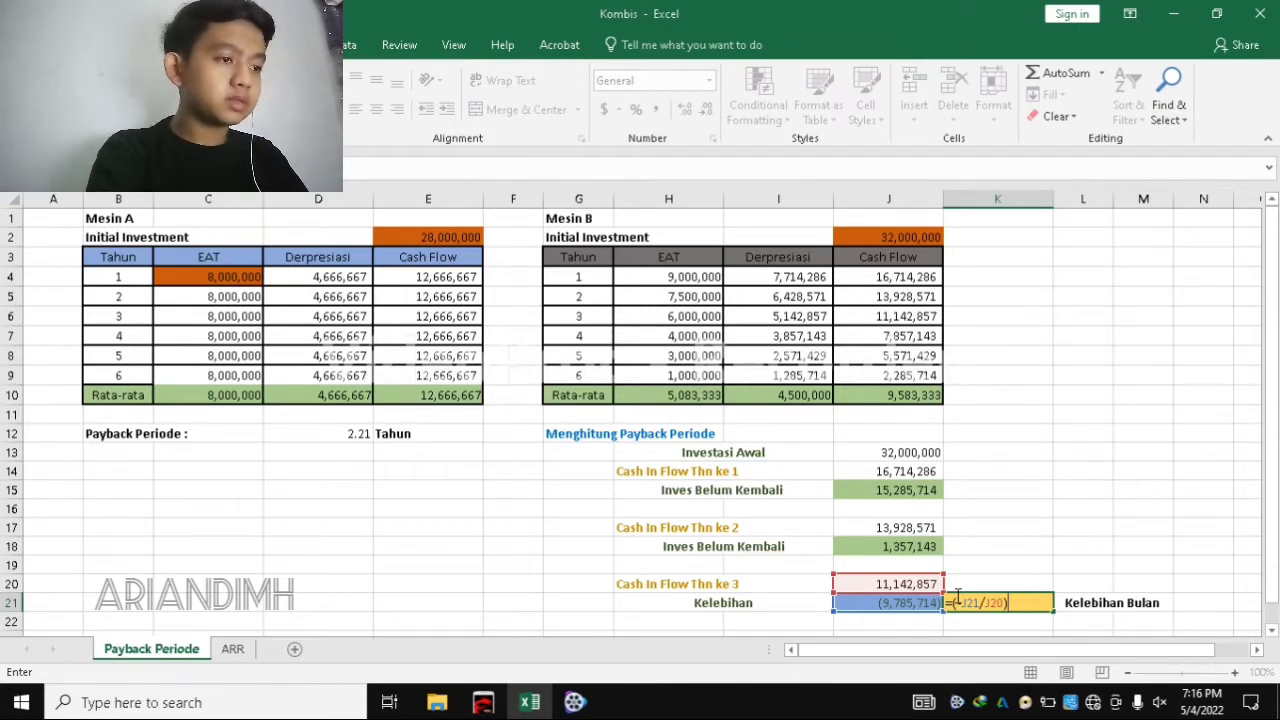
{"action": "type", "text": "*"}
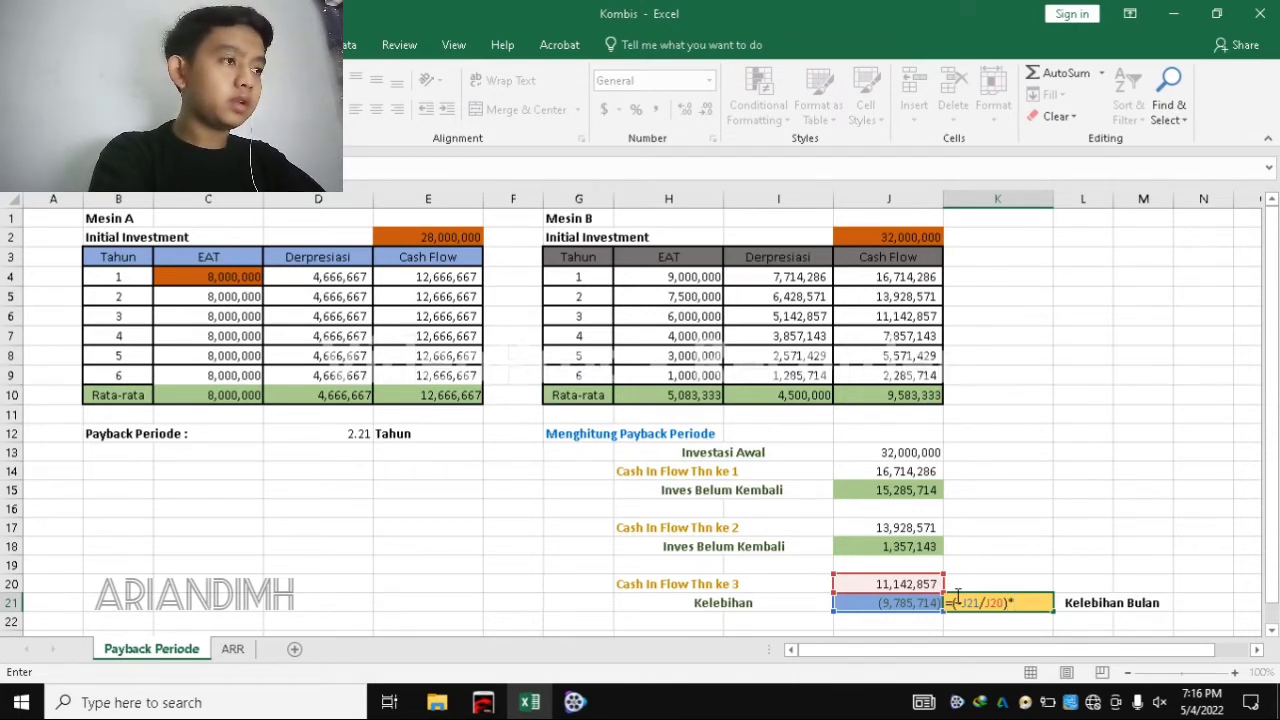
{"action": "type", "text": "12"}
{"action": "key", "text": "Return"}
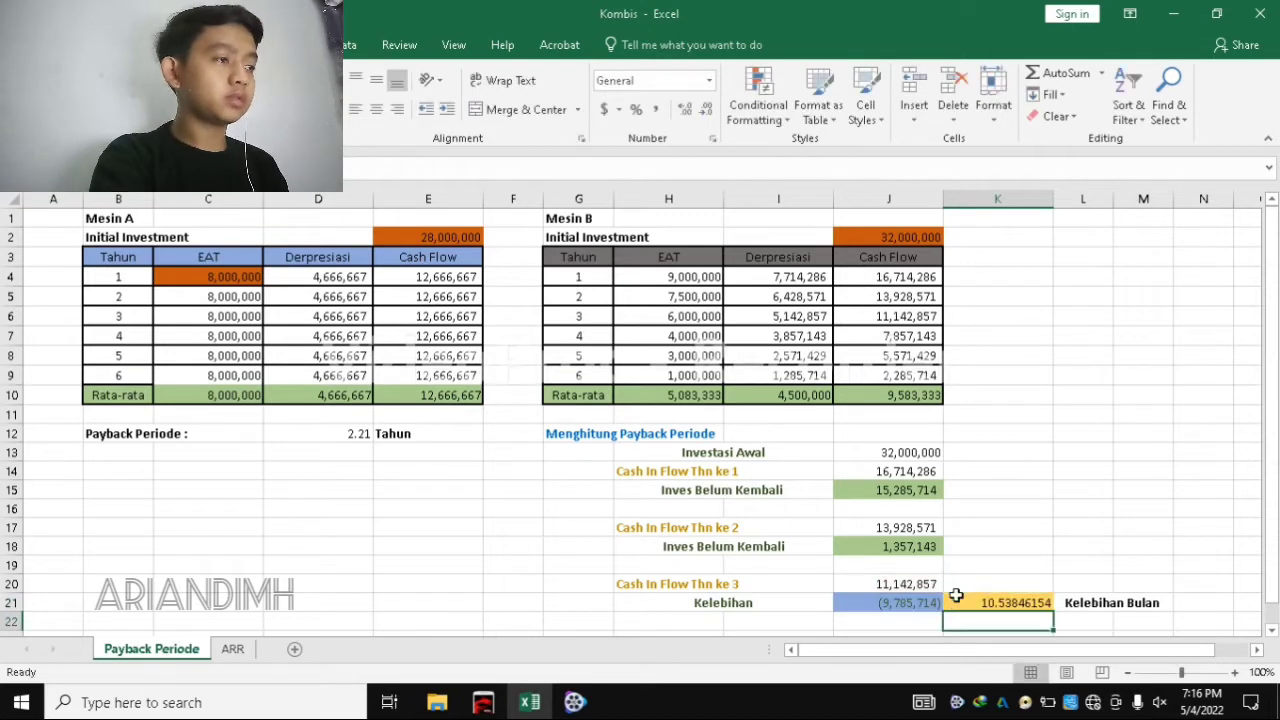
Format the Kelebihan Bulan value in K21 with comma style and two decimals
{"action": "left_click", "coordinate": [993, 601]}
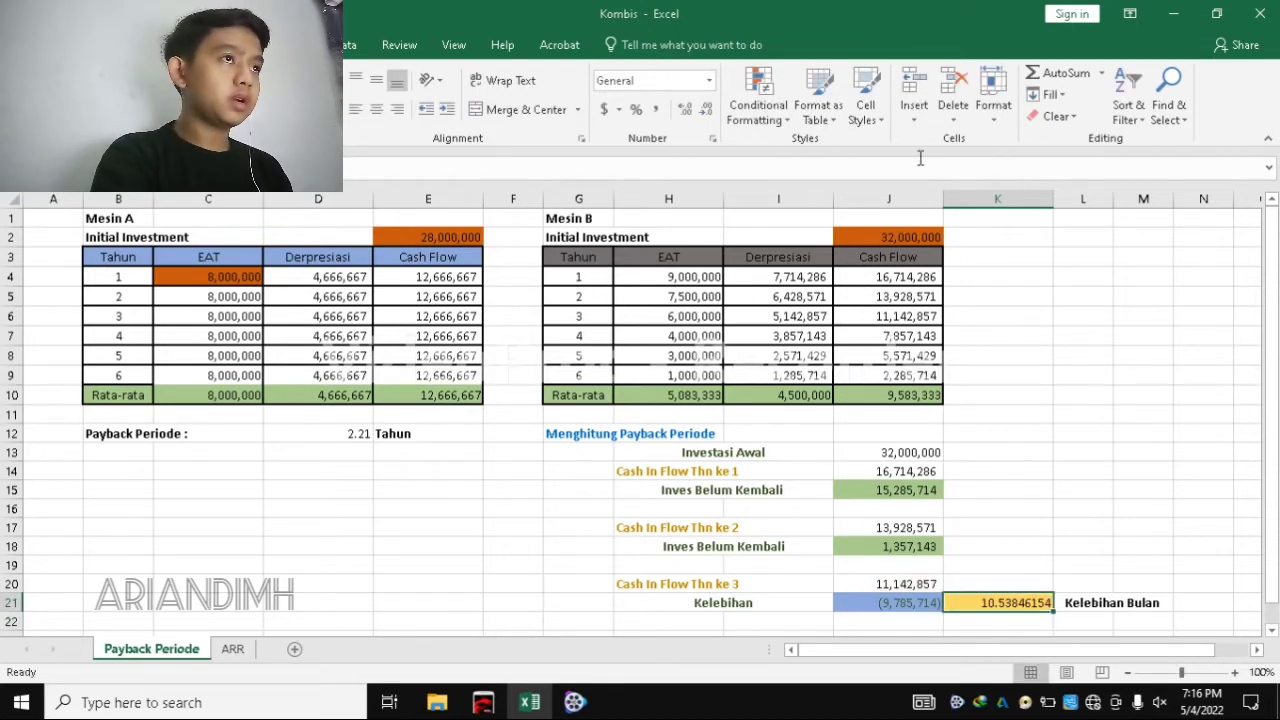
{"action": "left_click", "coordinate": [656, 109]}
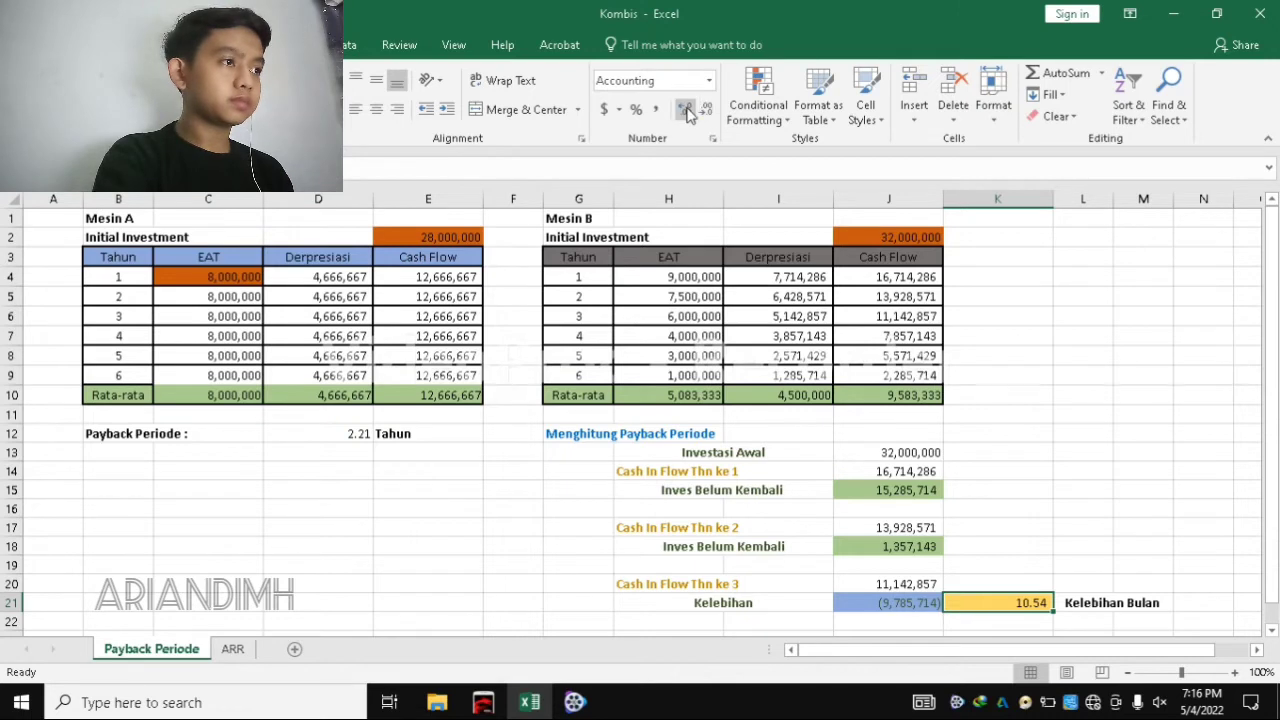
{"action": "left_click", "coordinate": [686, 110]}
{"action": "left_click", "coordinate": [686, 110]}
{"action": "left_click", "coordinate": [686, 110]}
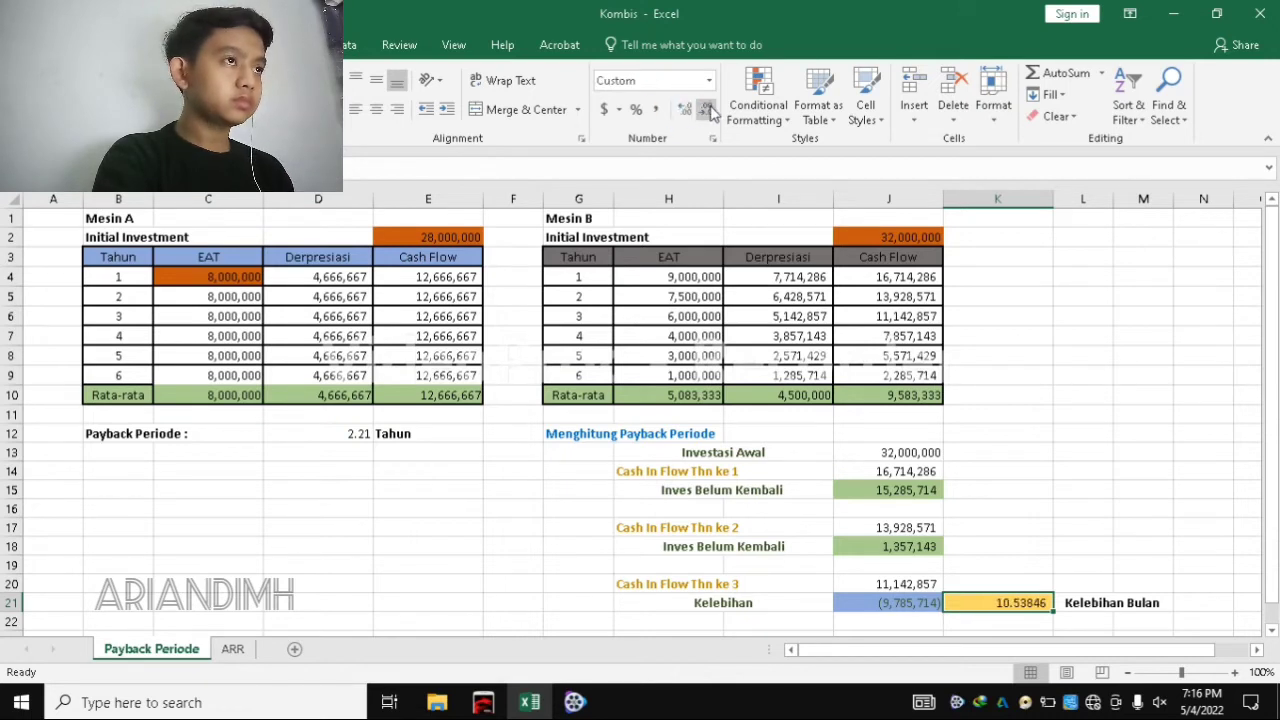
{"action": "left_click", "coordinate": [708, 110]}
{"action": "left_click", "coordinate": [708, 110]}
{"action": "left_click", "coordinate": [708, 110]}
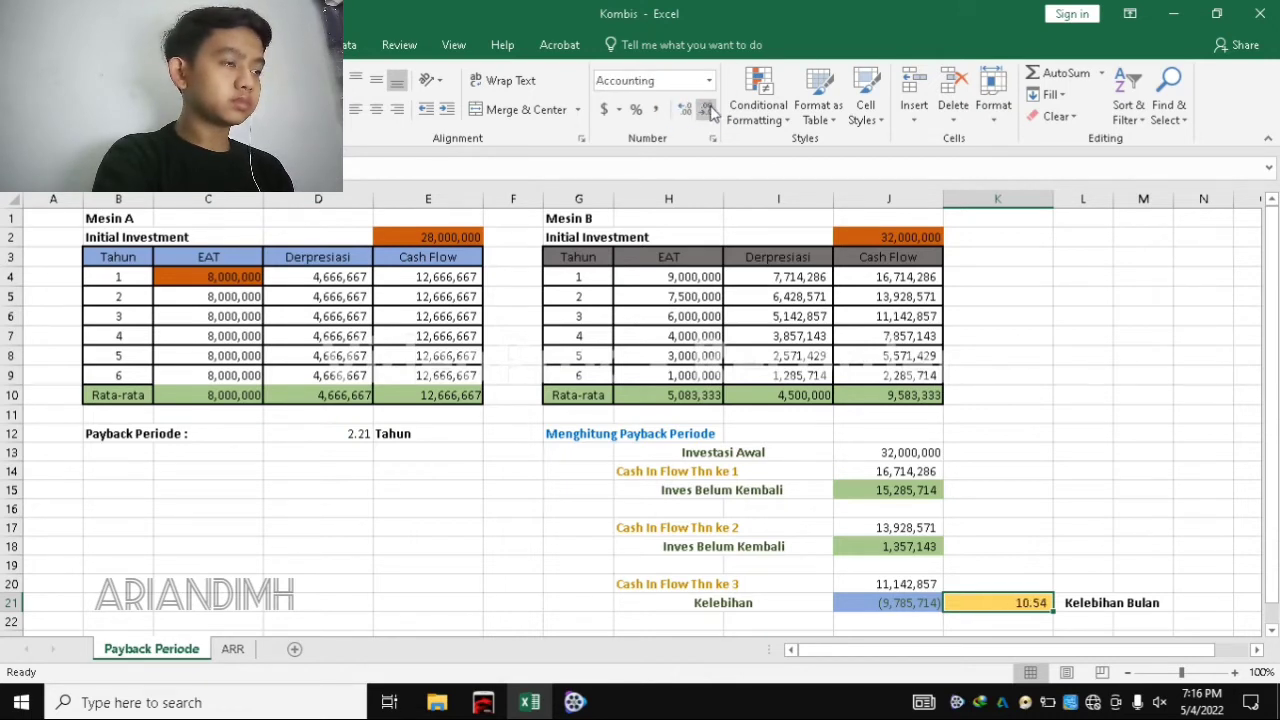
{"action": "left_click", "coordinate": [895, 541]}
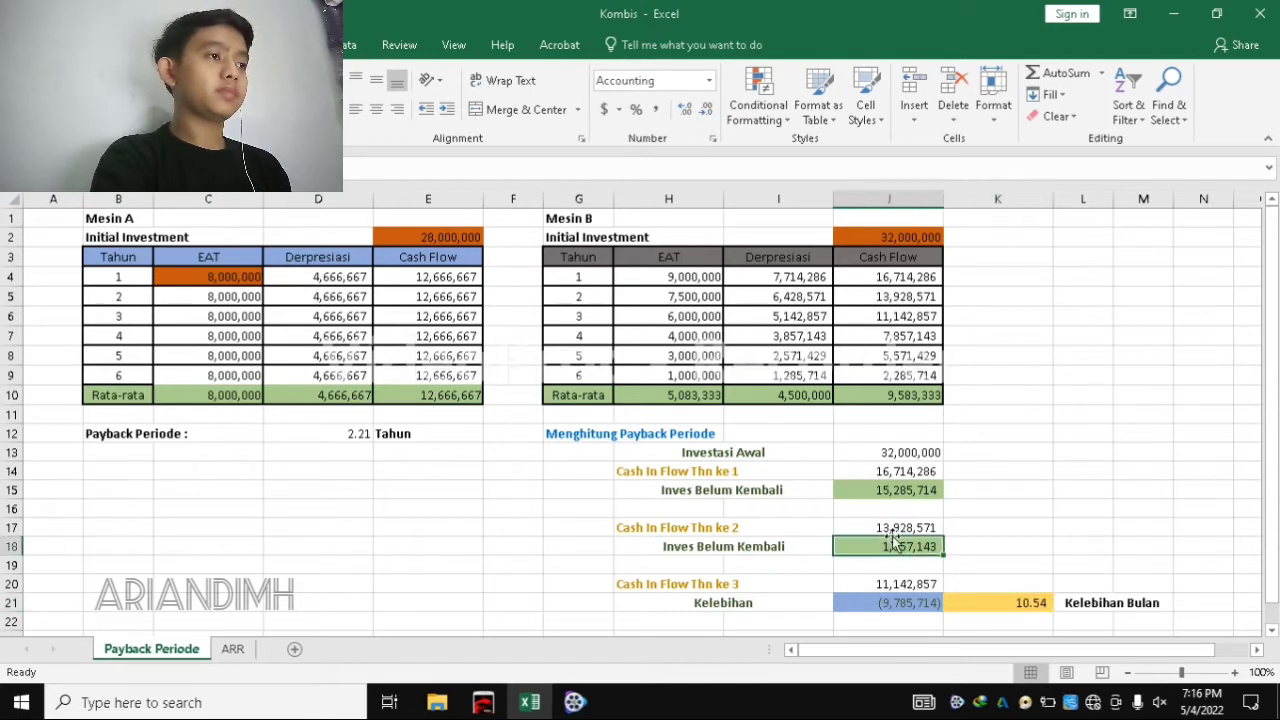
{"action": "left_click", "coordinate": [886, 492]}
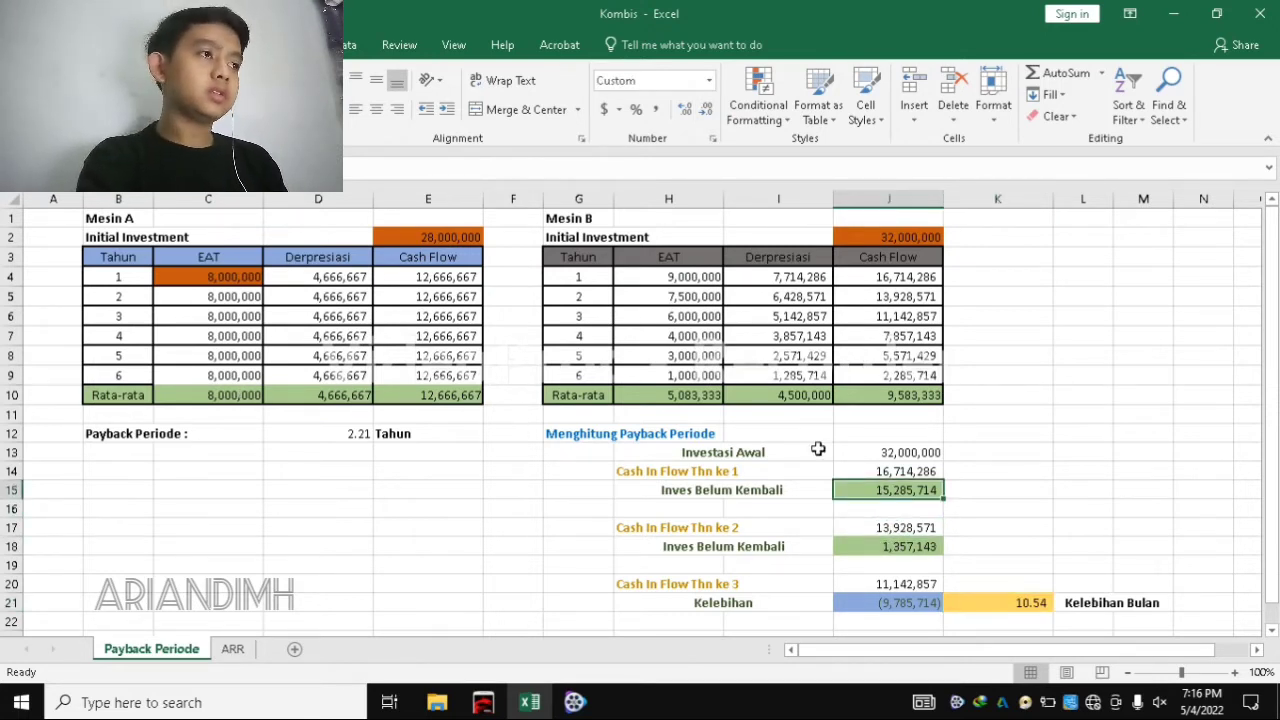
{"action": "left_click", "coordinate": [445, 330]}
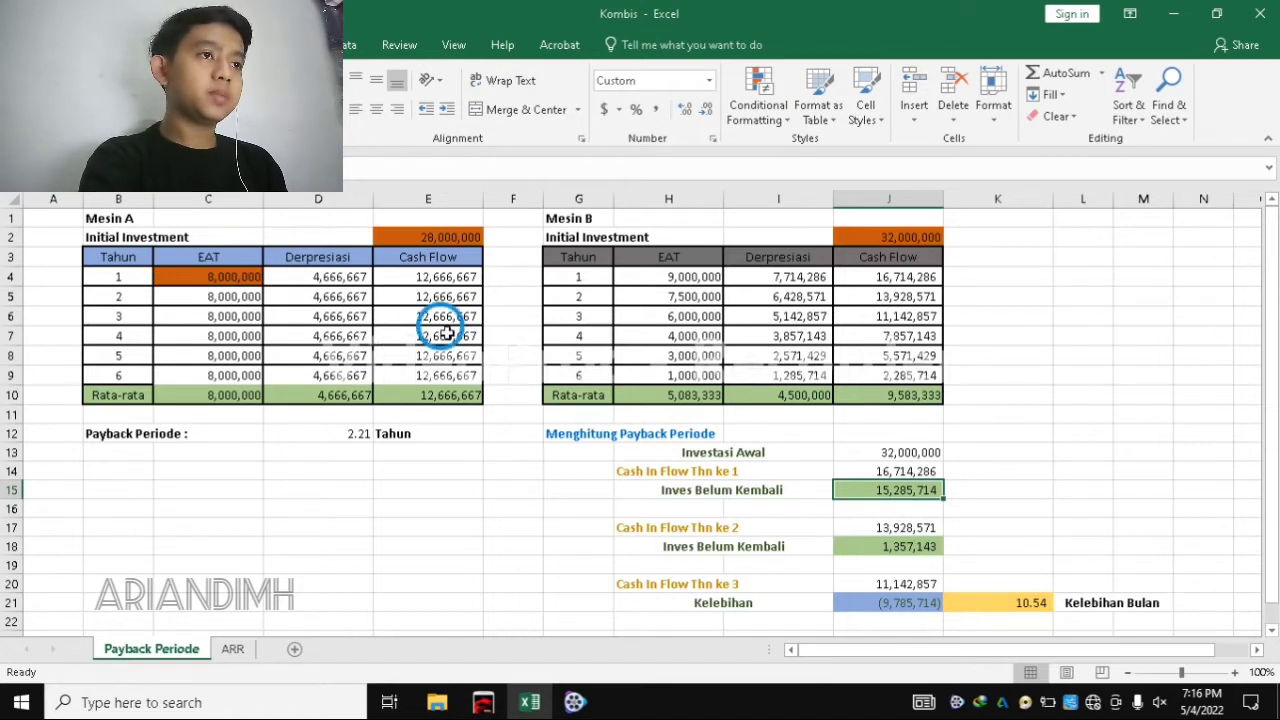
{"action": "left_click", "coordinate": [404, 376]}
{"action": "left_click", "coordinate": [709, 393]}
{"action": "left_click", "coordinate": [703, 337]}
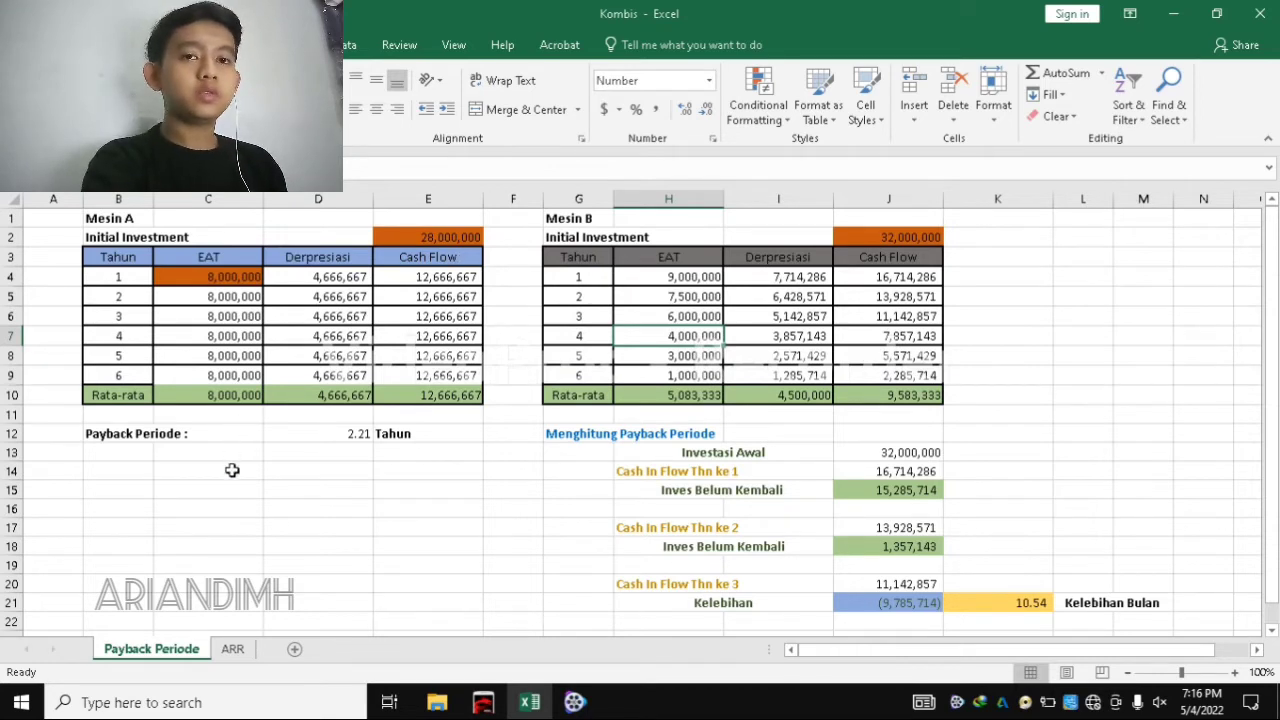
On the ARR sheet, link Mesin A's year 2 EAT in C5 with =C4 and fill it down to year 6 in C9
{"action": "left_click", "coordinate": [234, 651]}
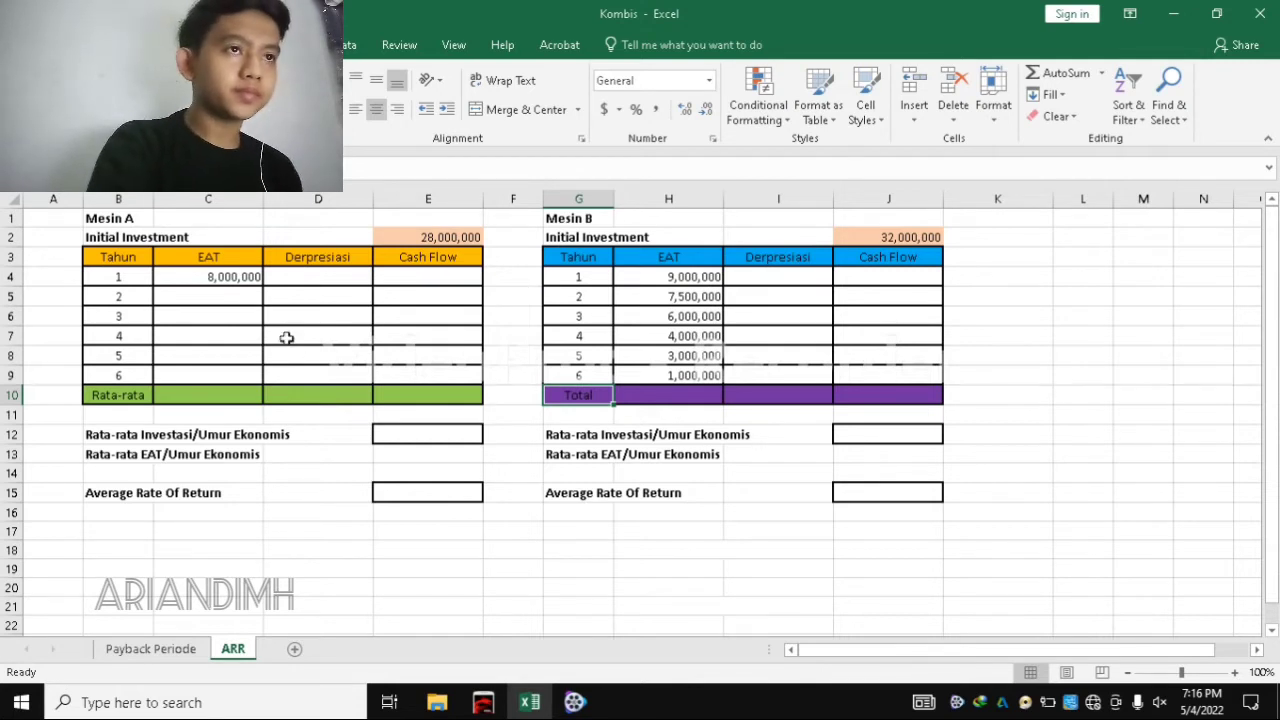
{"action": "left_click", "coordinate": [202, 299]}
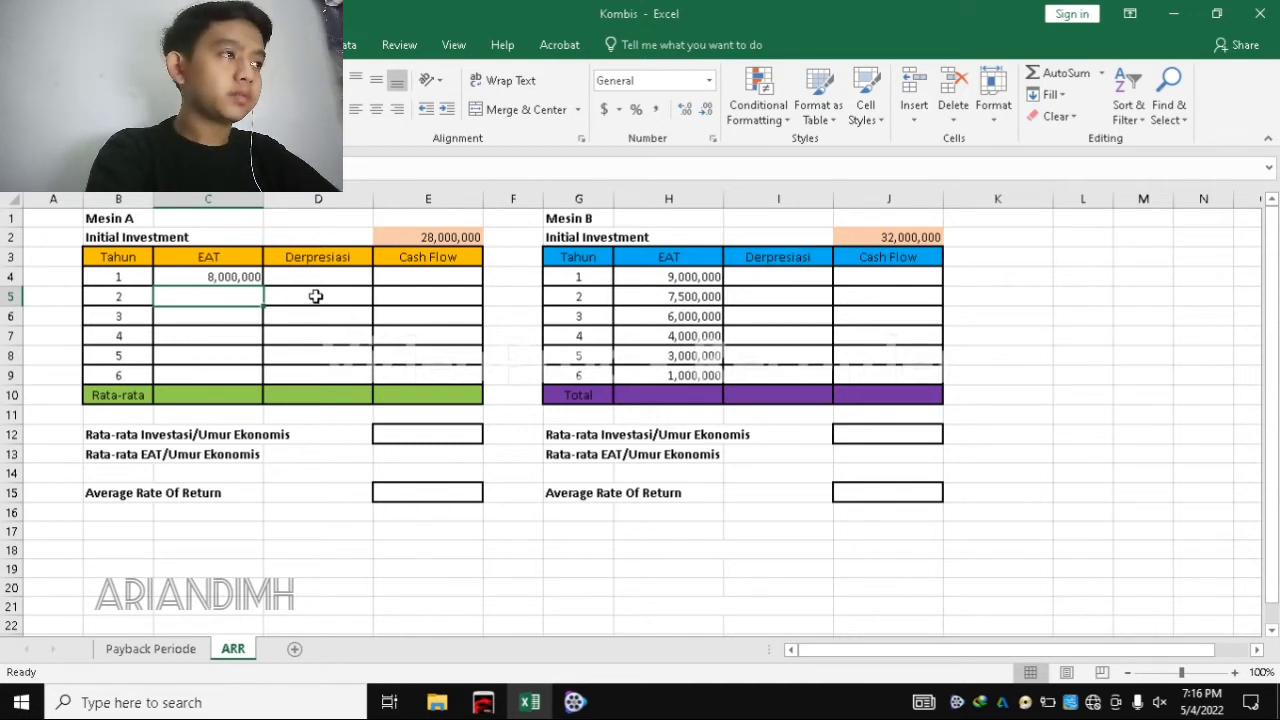
{"action": "type", "text": "=C4"}
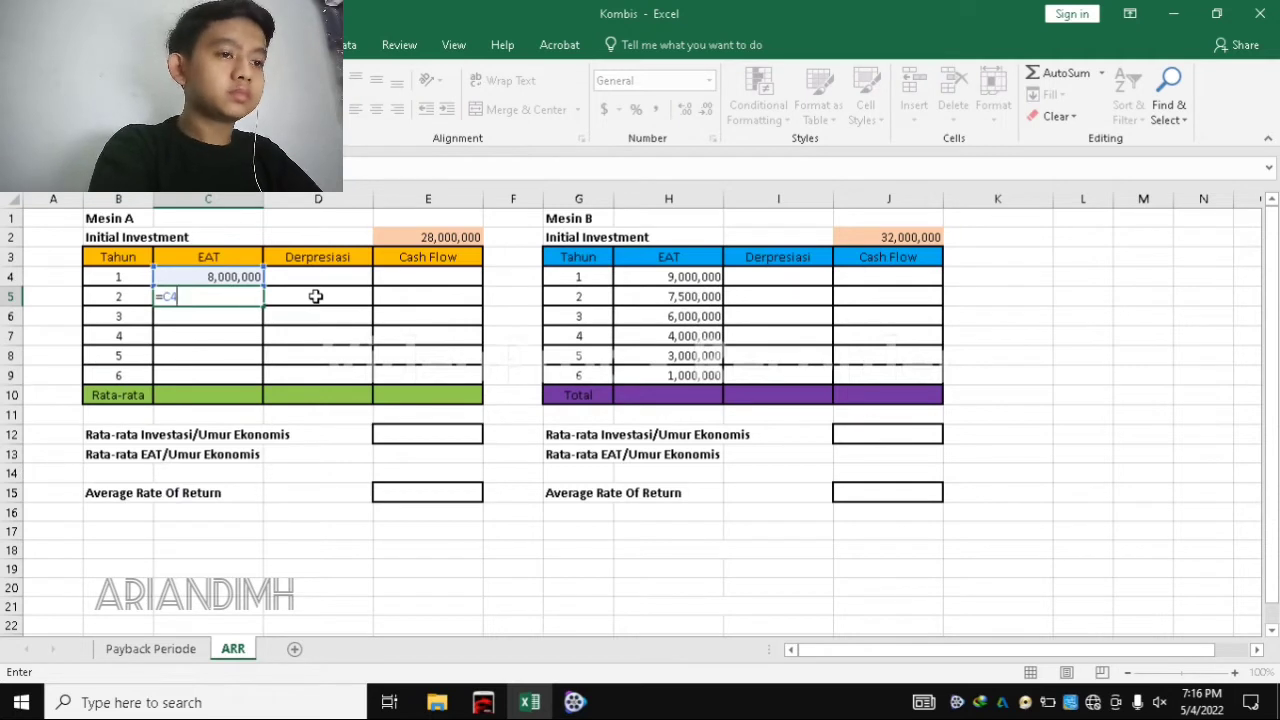
{"action": "key", "text": "Return"}
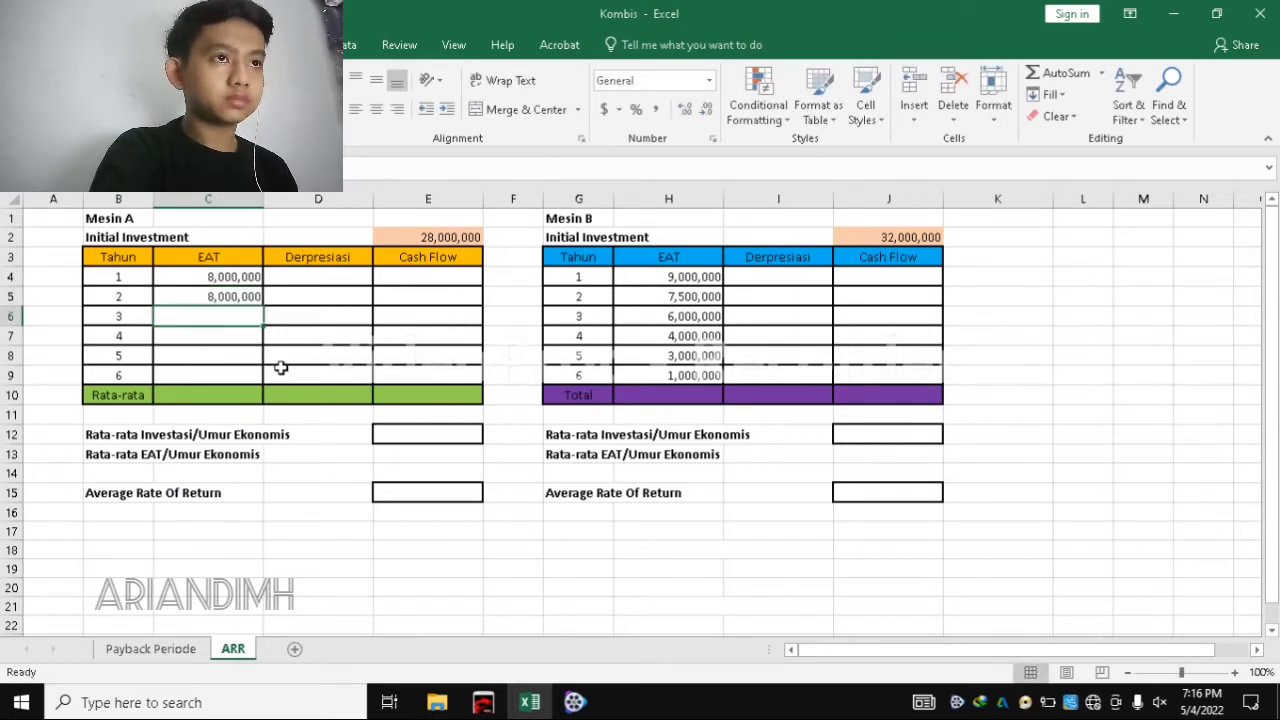
{"action": "left_click", "coordinate": [215, 295]}
{"action": "left_click_drag", "start_coordinate": [262, 305], "coordinate": [258, 380]}
Calculate Mesin A's year 1 straight-line depreciation in D4 with =SLN($E$2,0,6)
{"action": "left_click", "coordinate": [340, 278]}
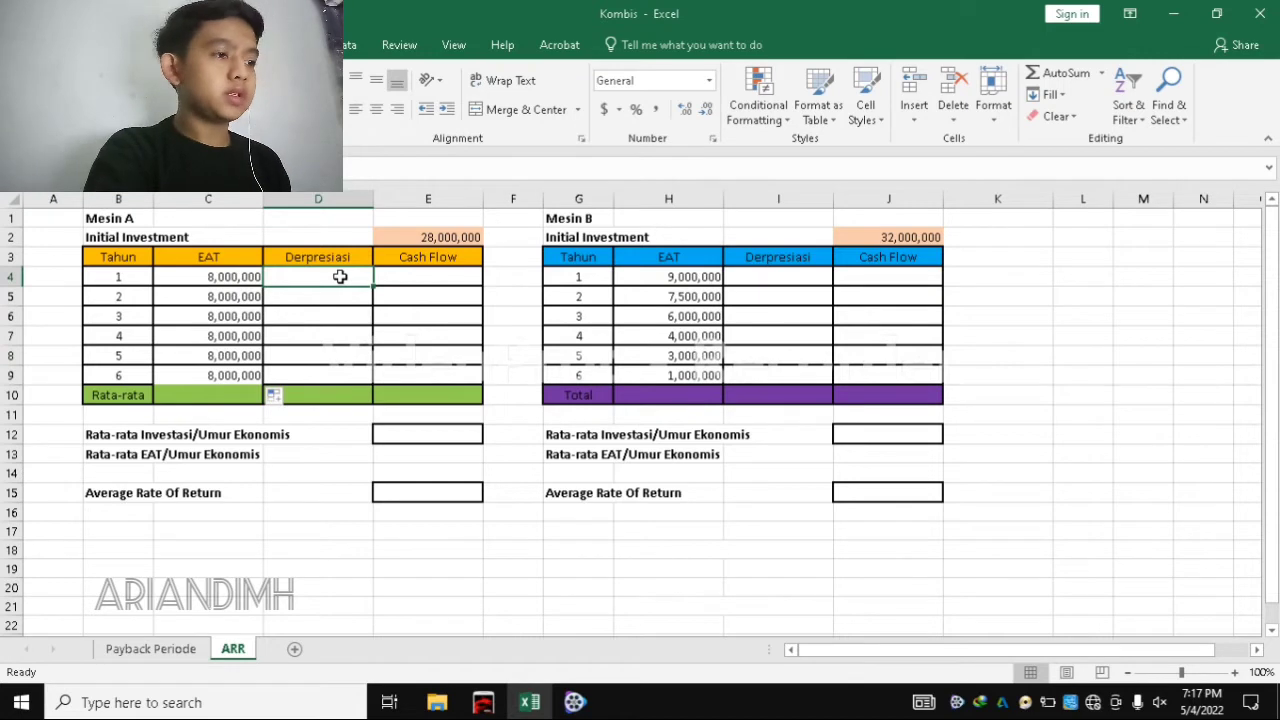
{"action": "type", "text": "=SL"}
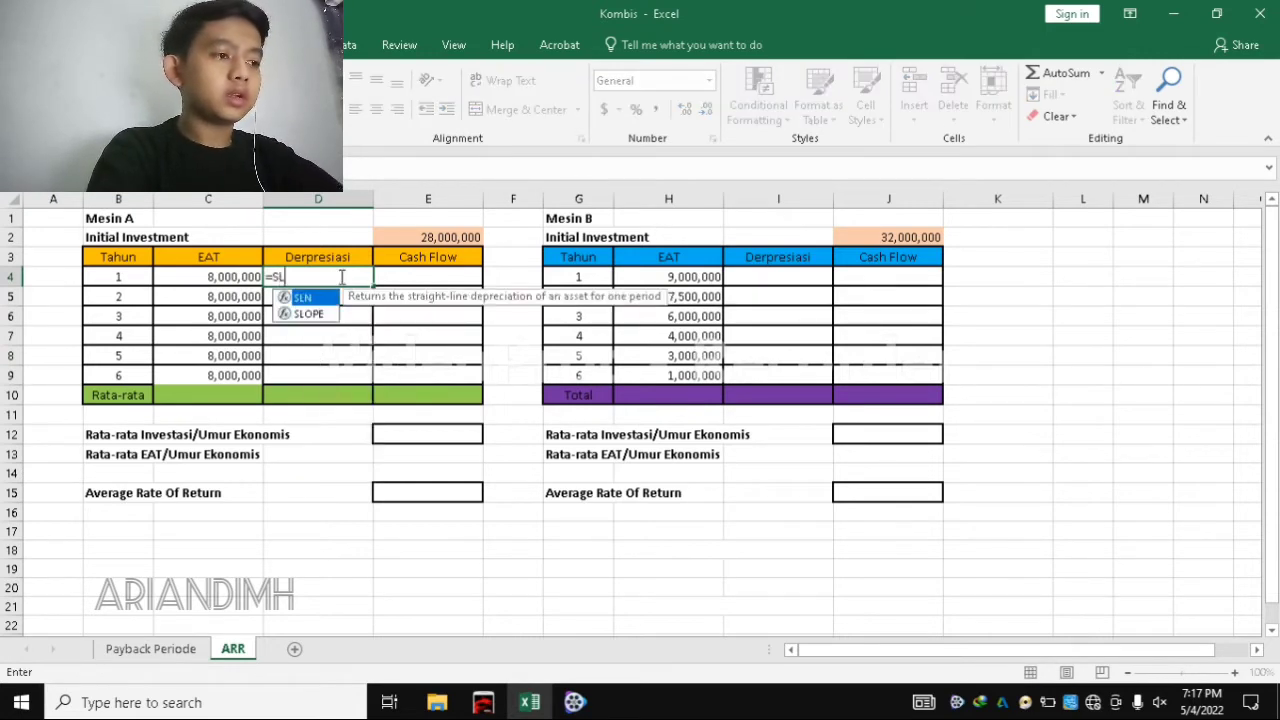
{"action": "type", "text": "N("}
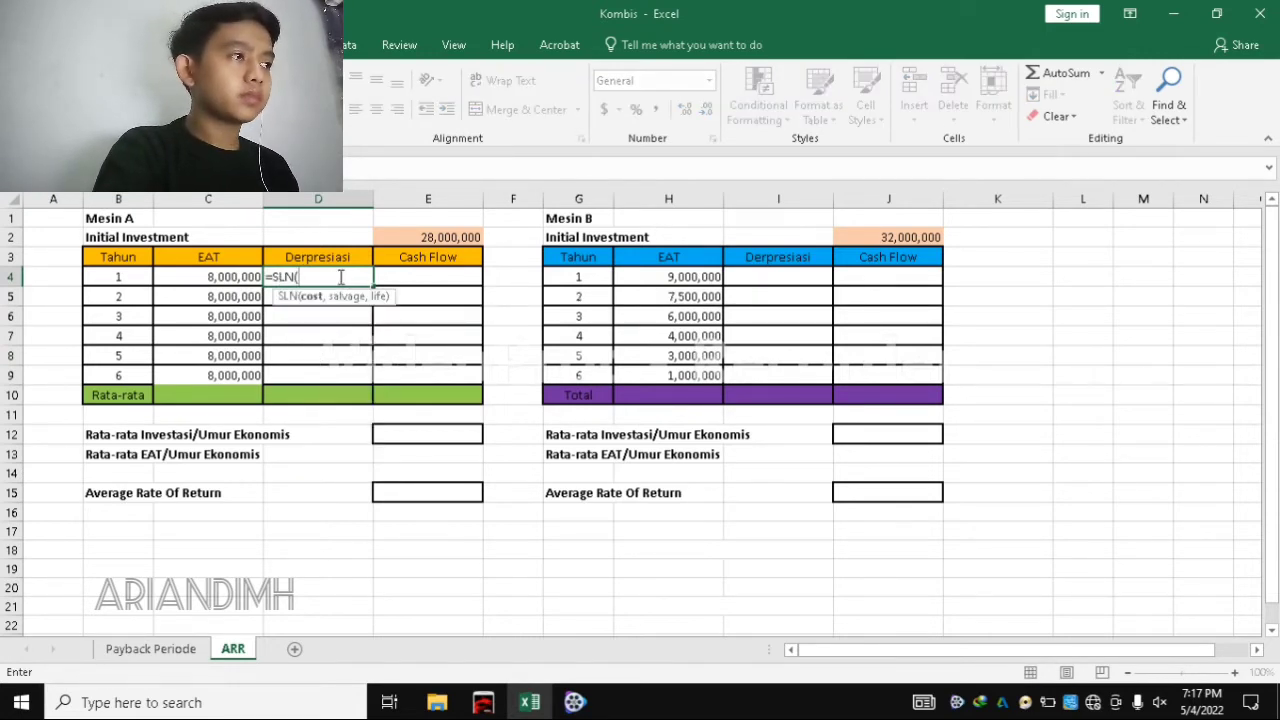
{"action": "left_click", "coordinate": [434, 237]}
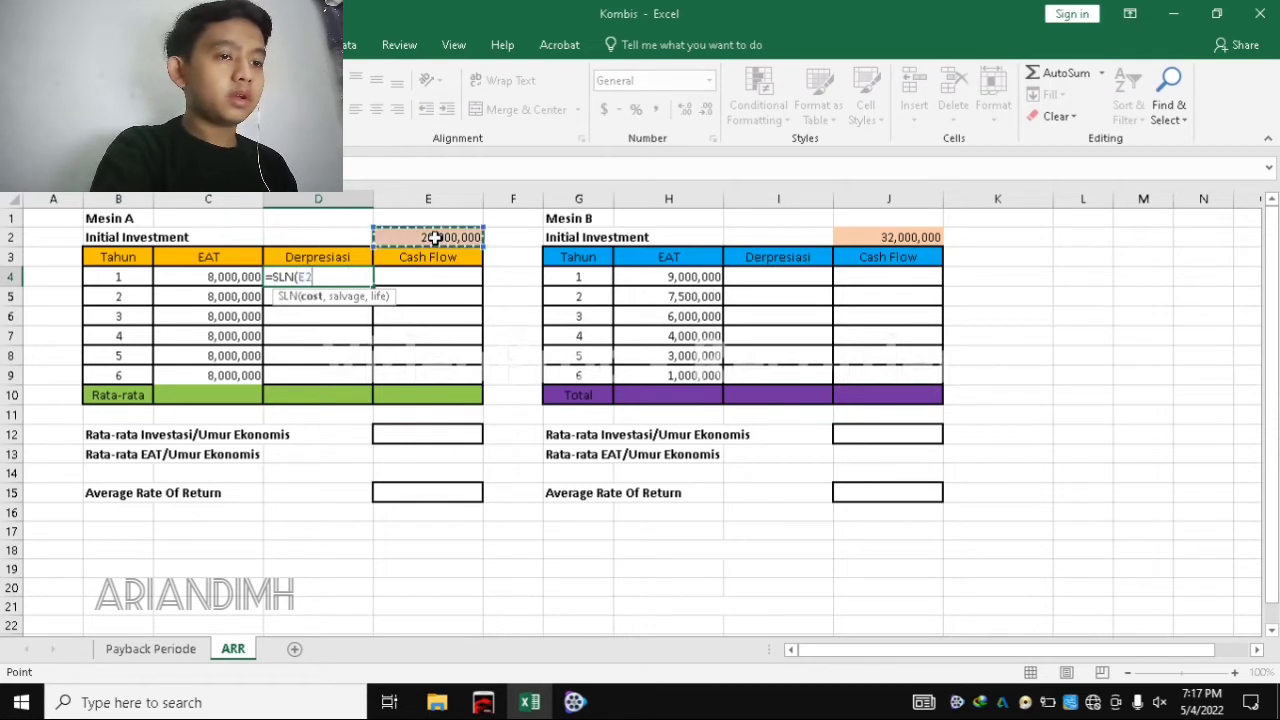
{"action": "key", "text": "F4"}
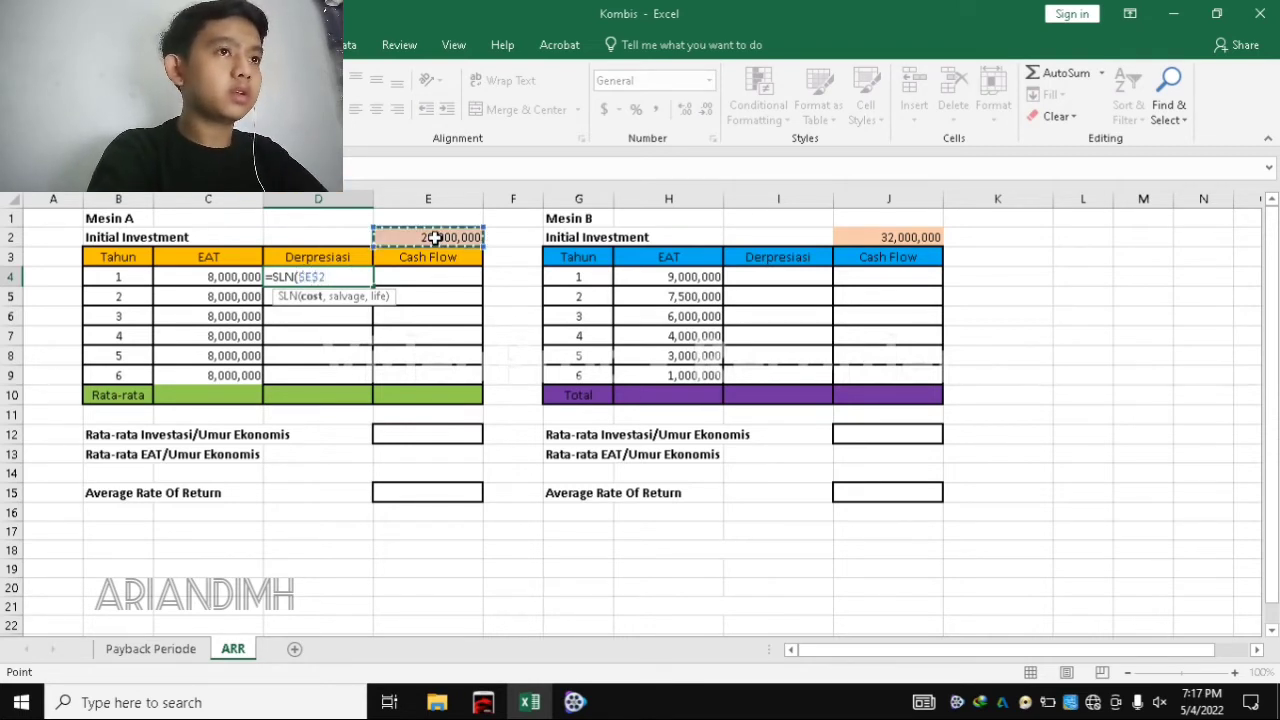
{"action": "type", "text": ","}
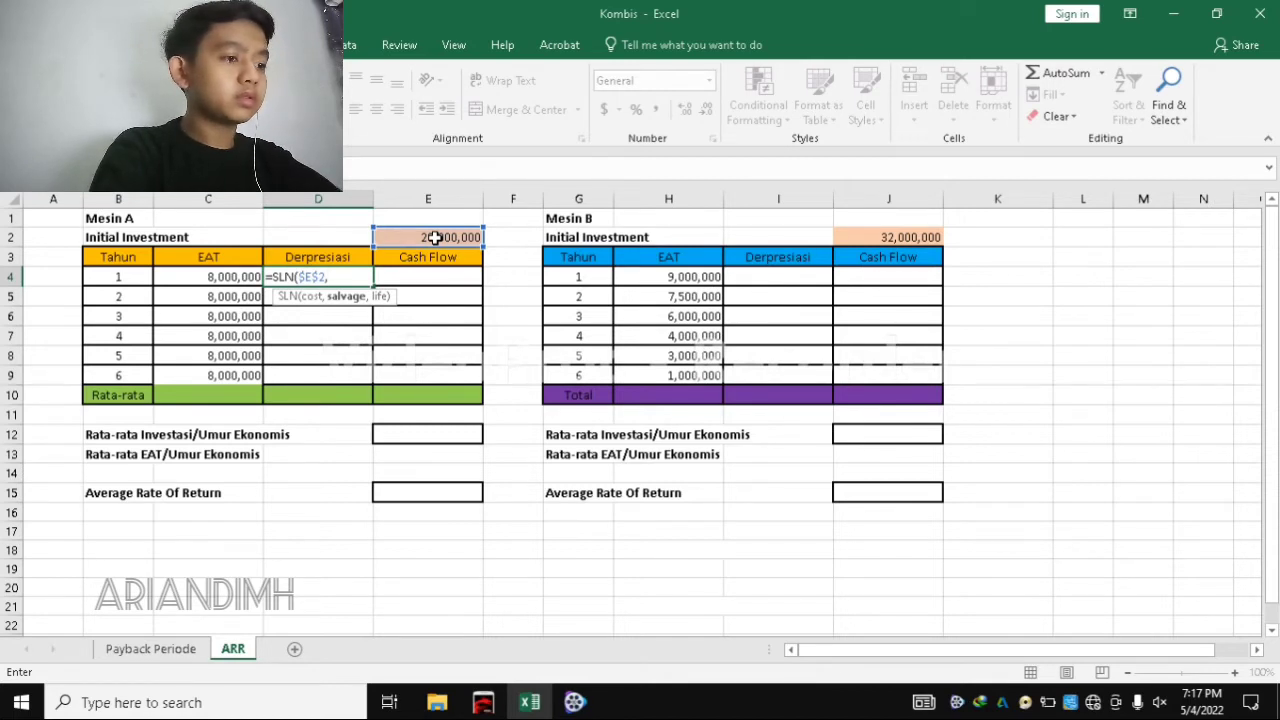
{"action": "type", "text": "0,6"}
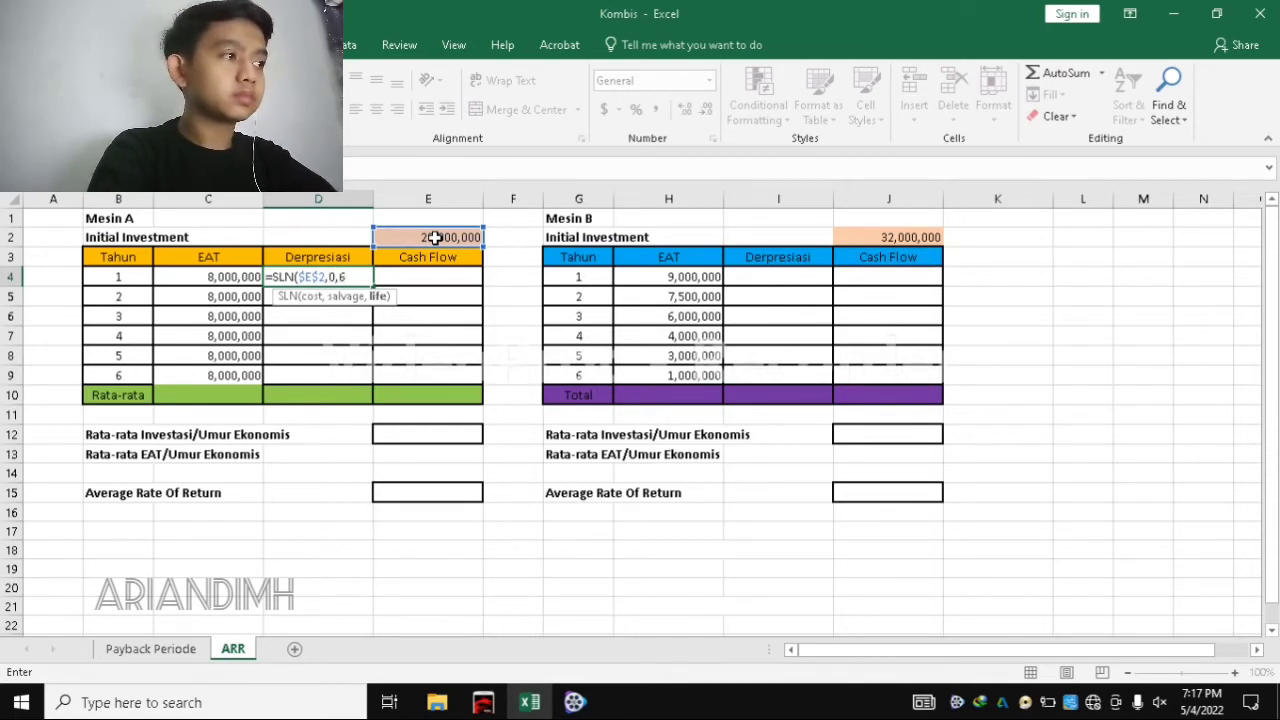
{"action": "type", "text": ")"}
{"action": "key", "text": "Return"}
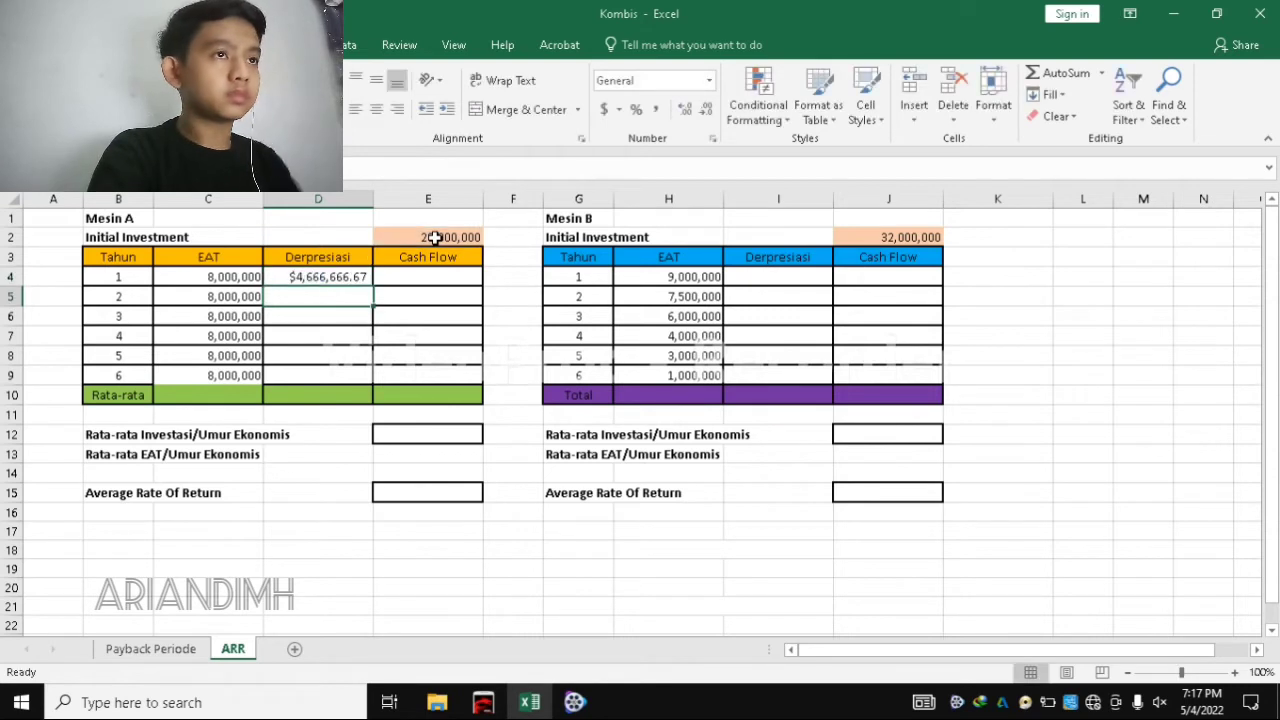
Fill Mesin A's depreciation formula down to year 6 in D9 and format D4:D9 in comma style without decimals
{"action": "left_click", "coordinate": [351, 277]}
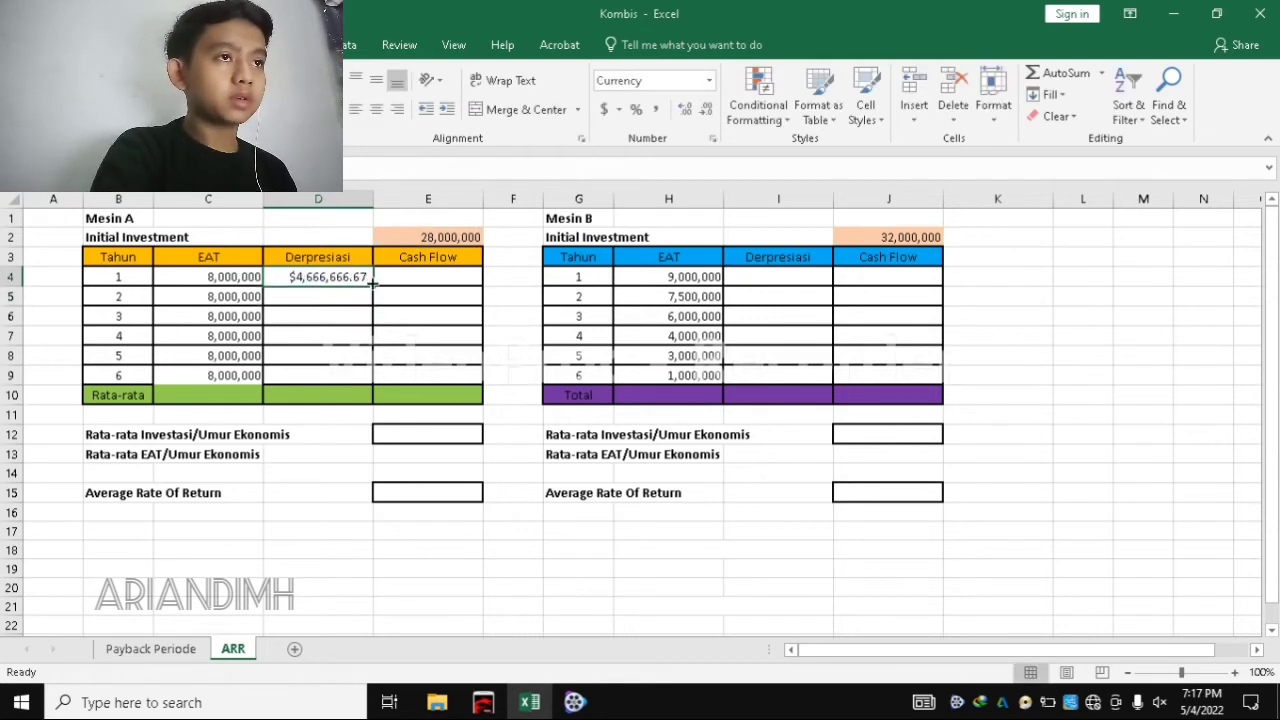
{"action": "left_click_drag", "start_coordinate": [373, 286], "coordinate": [362, 372]}
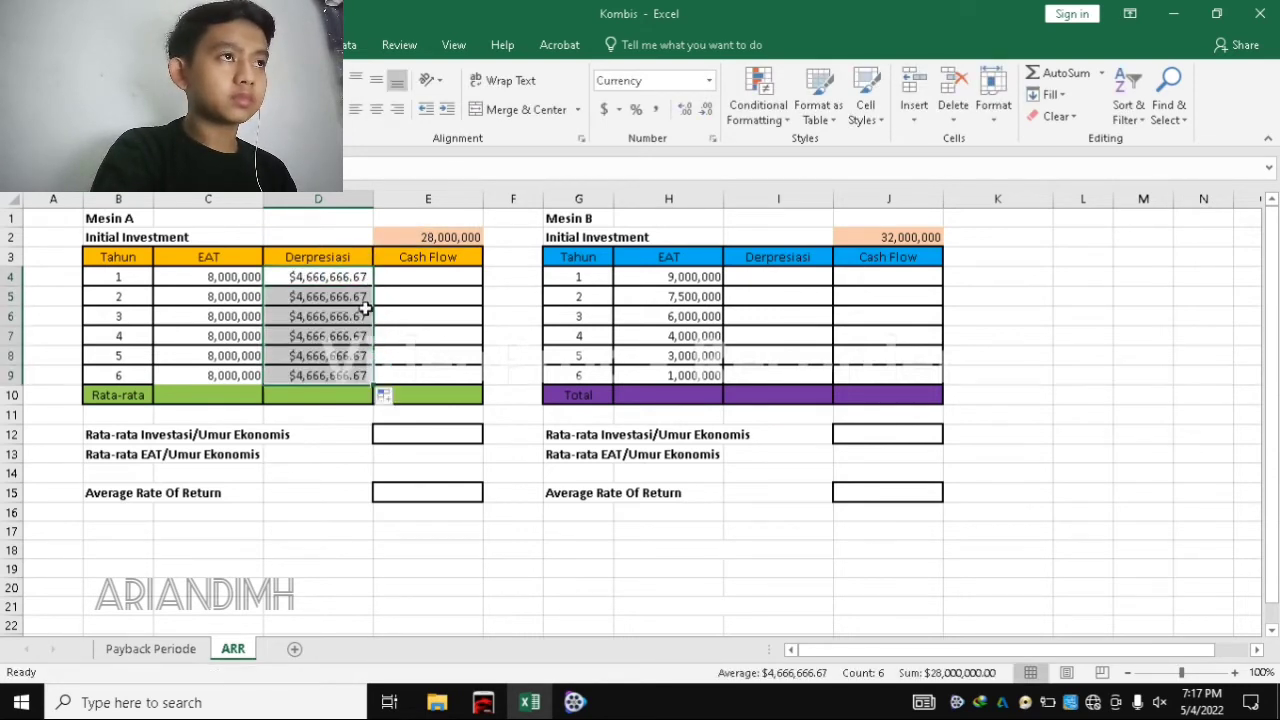
{"action": "left_click", "coordinate": [655, 109]}
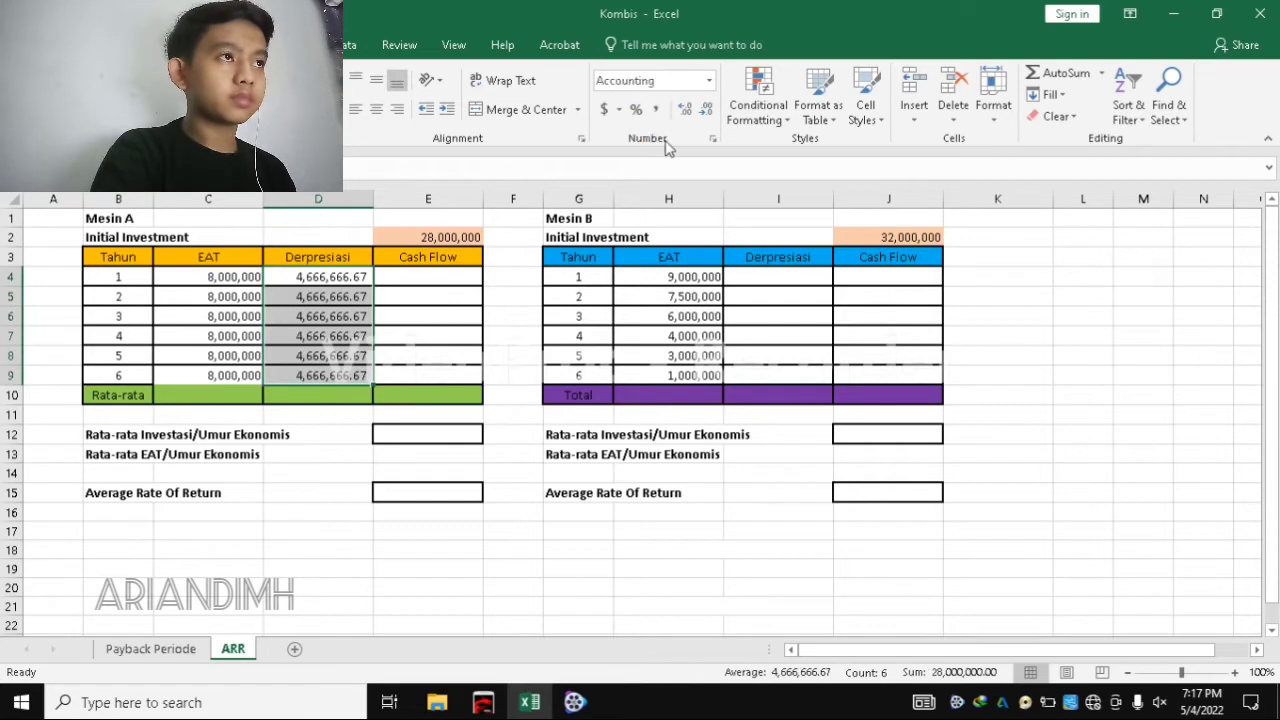
{"action": "left_click", "coordinate": [707, 110]}
{"action": "left_click", "coordinate": [707, 110]}
Calculate Mesin A's year 1 cash flow in E4 with =C4+D4
{"action": "left_click", "coordinate": [418, 283]}
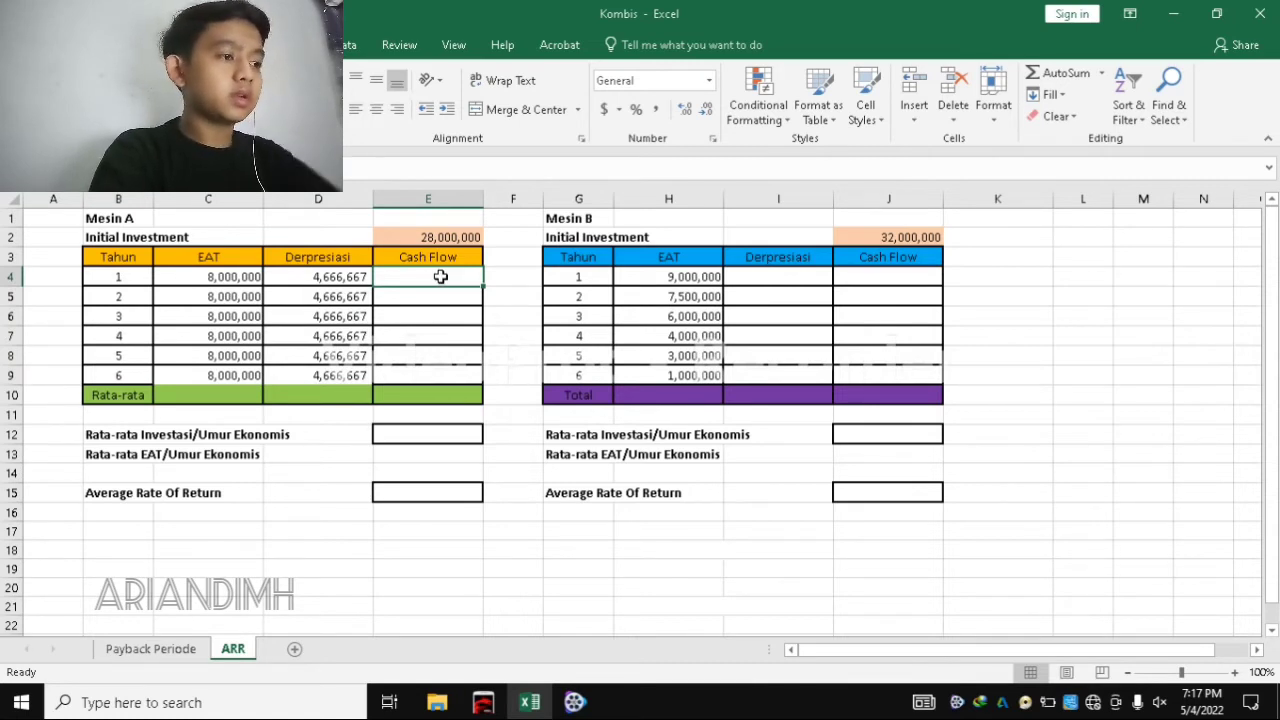
{"action": "type", "text": "="}
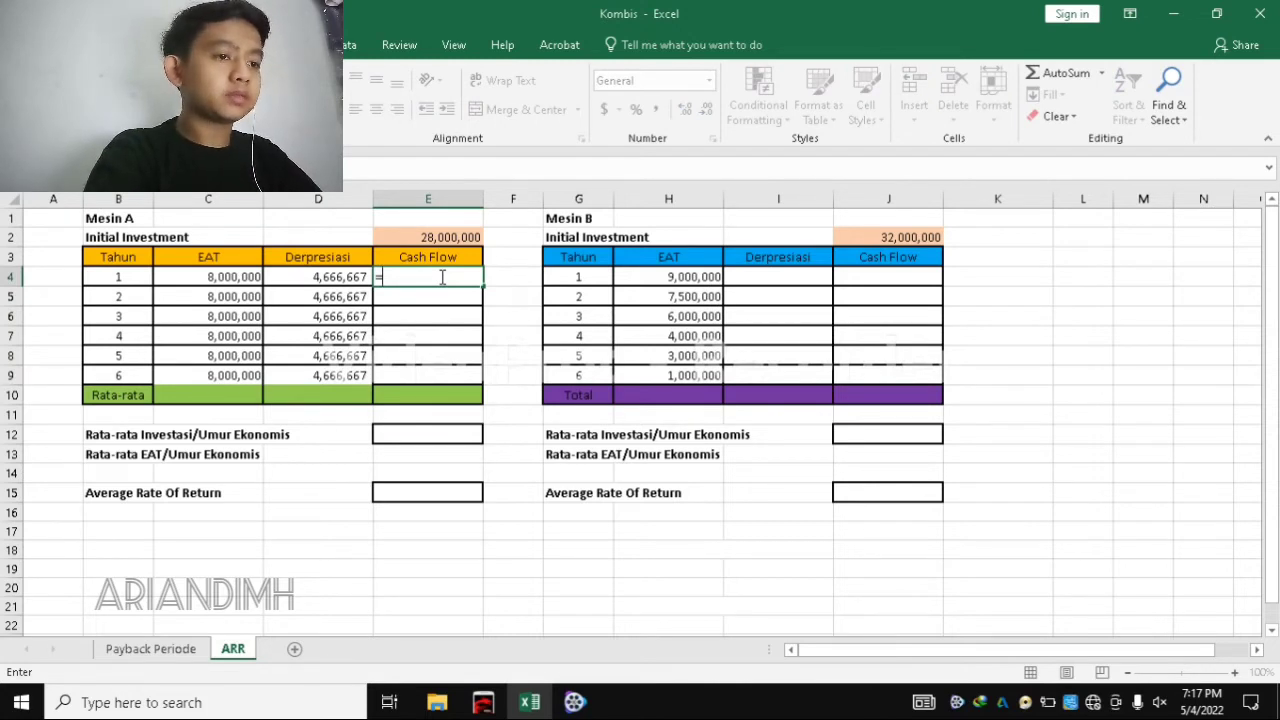
{"action": "type", "text": "C4"}
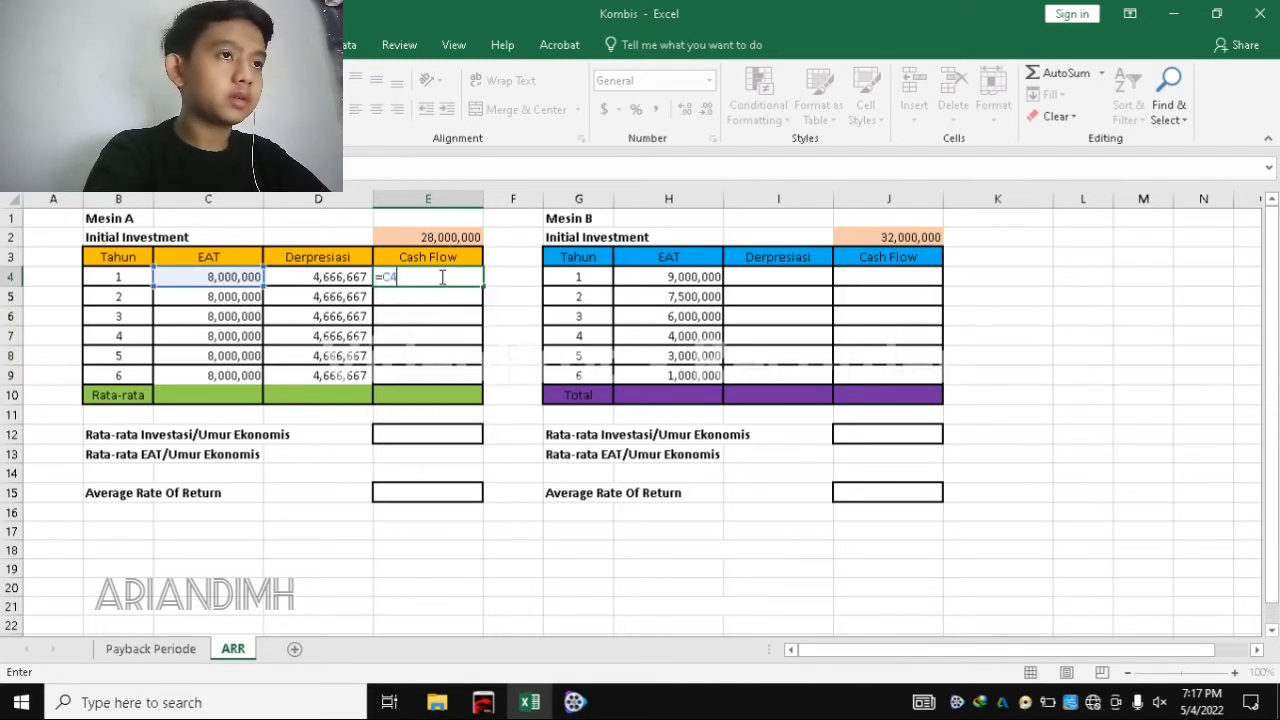
{"action": "type", "text": "+D4"}
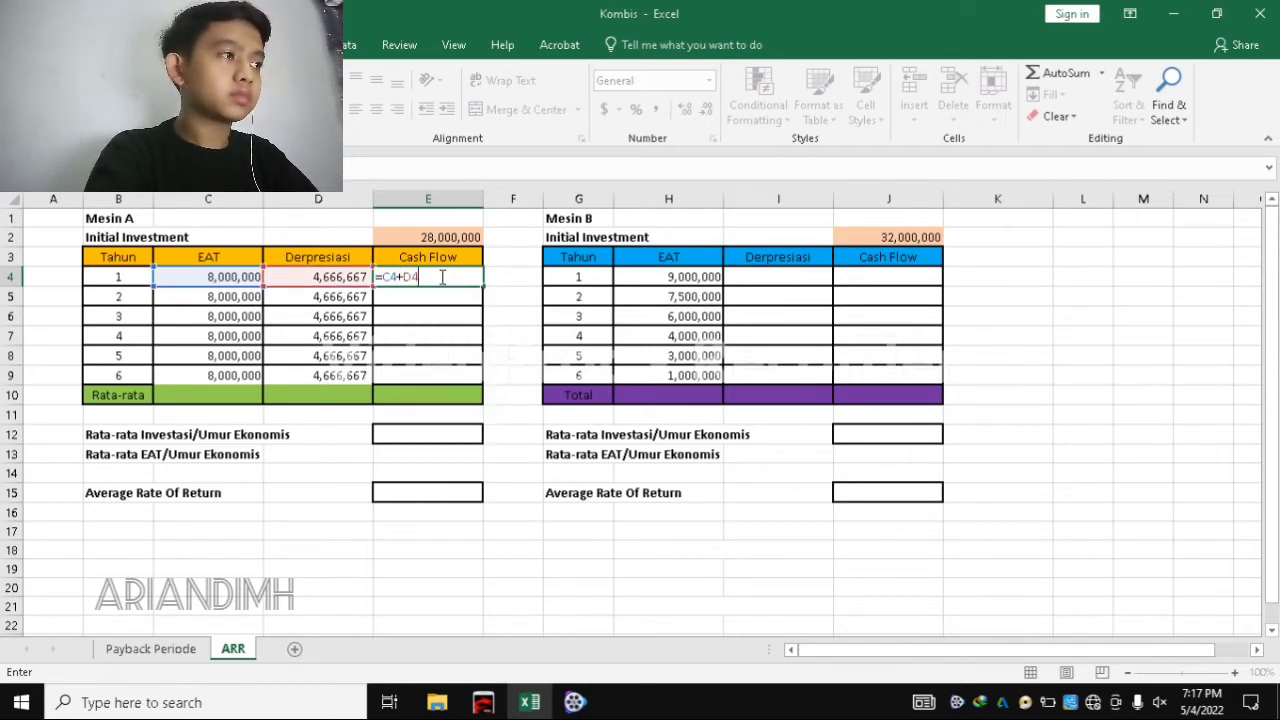
{"action": "key", "text": "Return"}
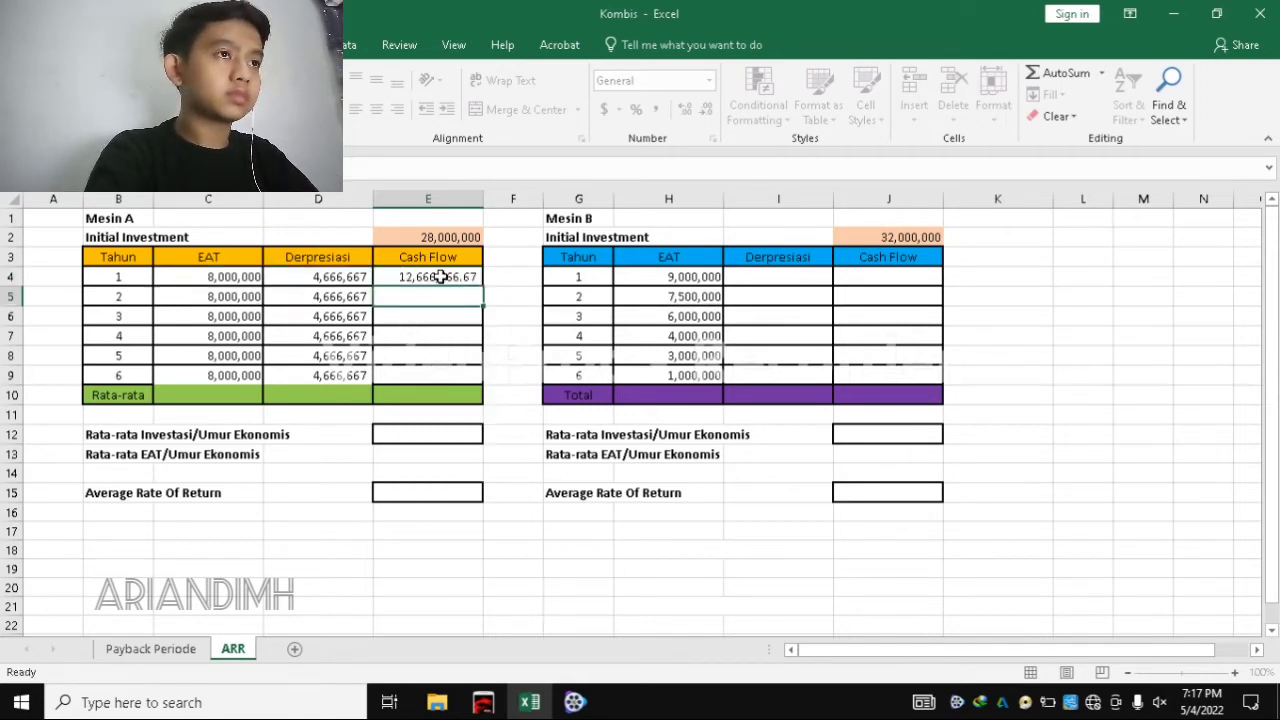
Fill Mesin A's cash flow formula down to year 6 in E9 and remove the decimals from E4:E9
{"action": "left_click", "coordinate": [440, 277]}
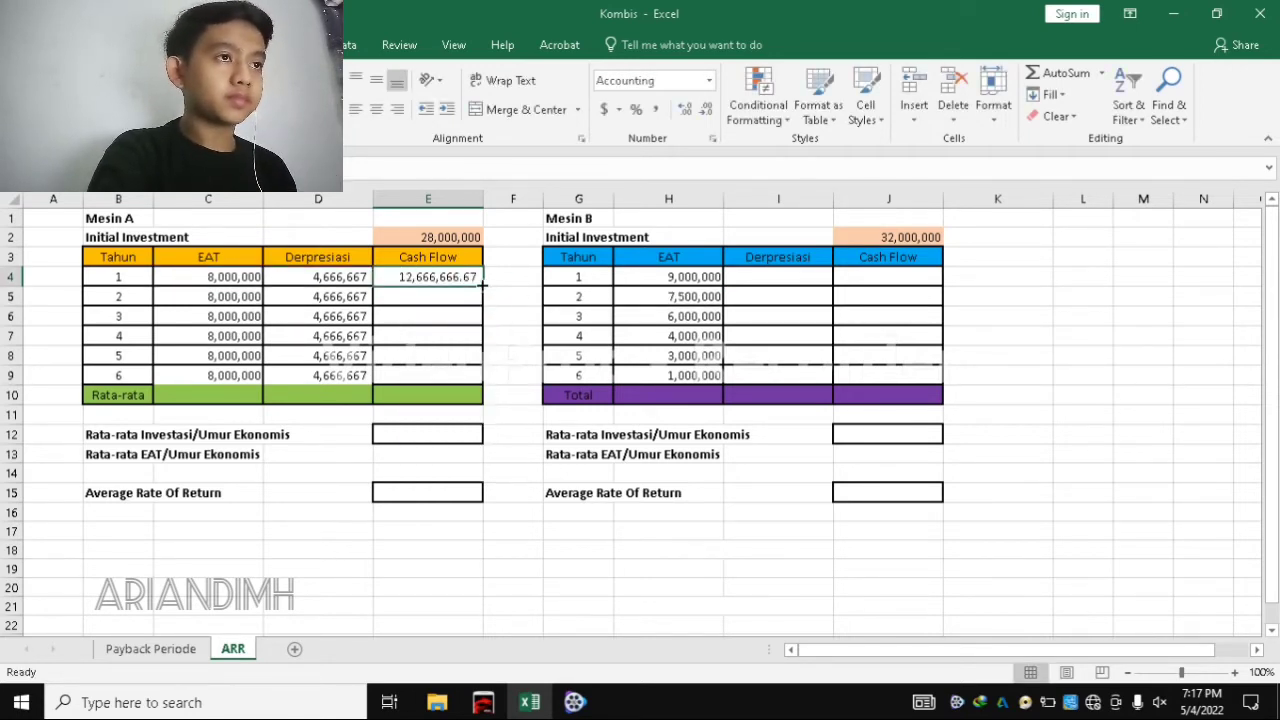
{"action": "left_click_drag", "start_coordinate": [483, 286], "coordinate": [471, 378]}
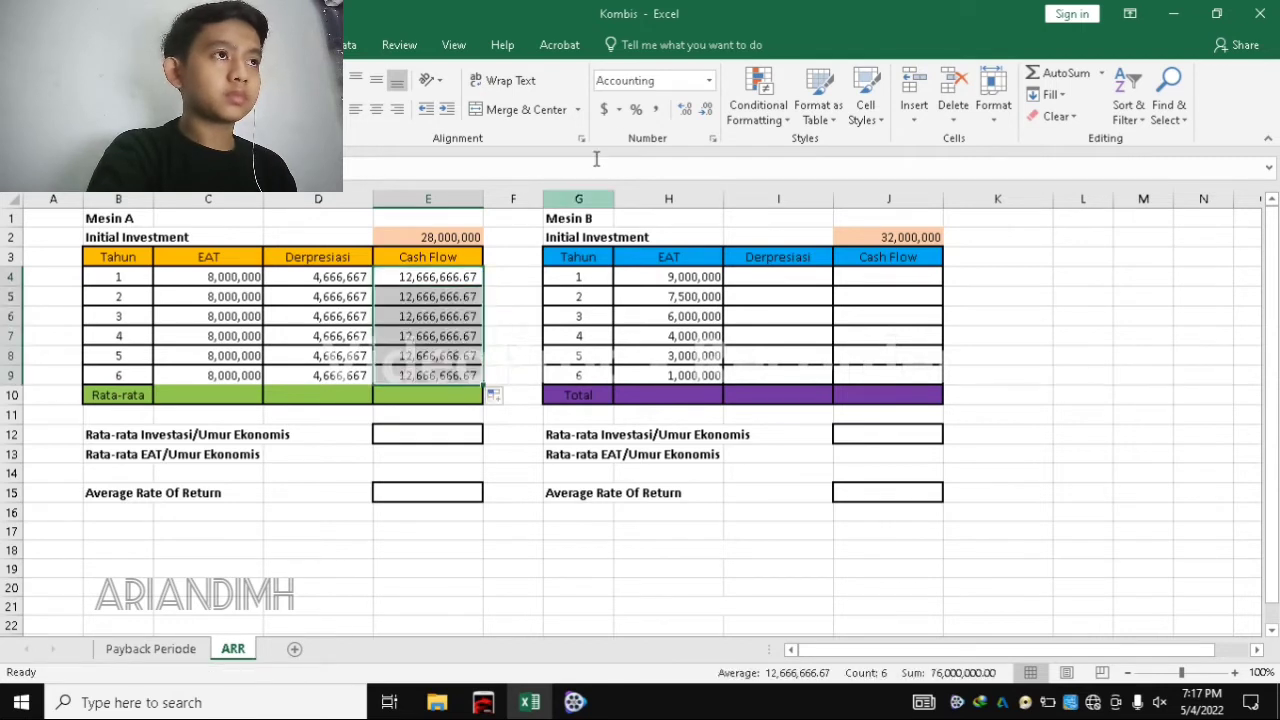
{"action": "left_click", "coordinate": [705, 108]}
{"action": "left_click", "coordinate": [705, 108]}
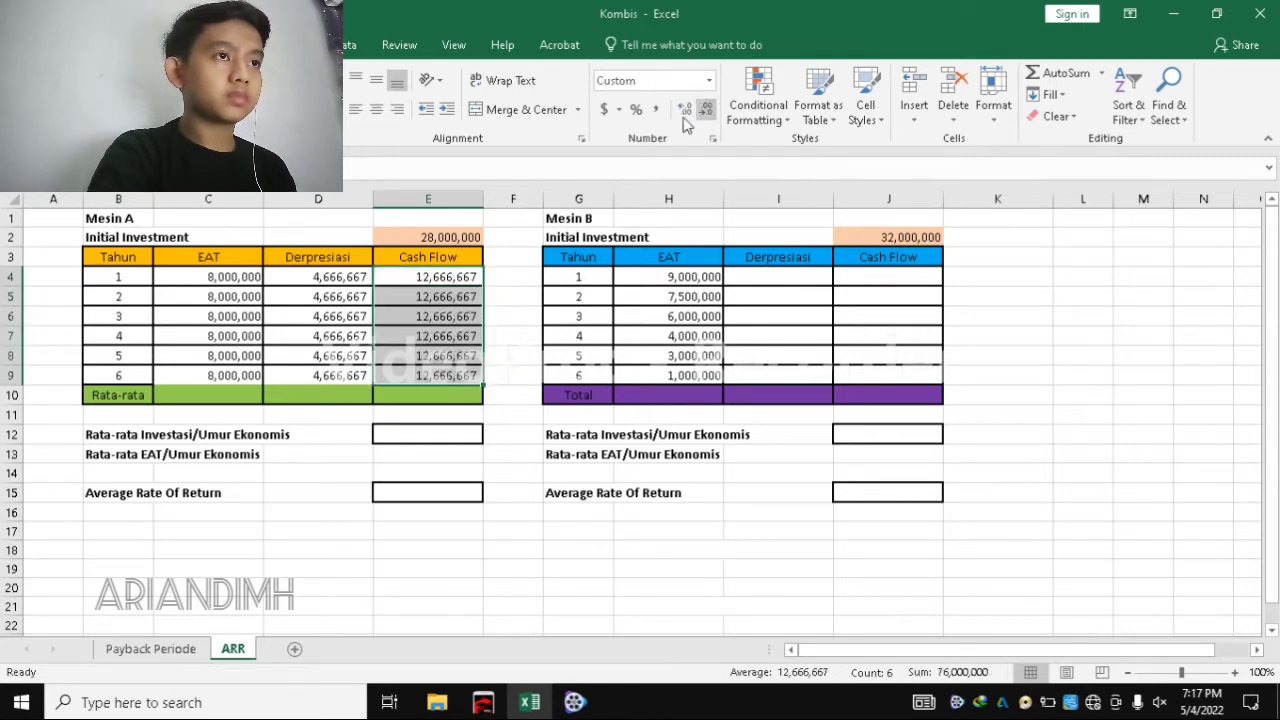
{"action": "left_click", "coordinate": [312, 298]}
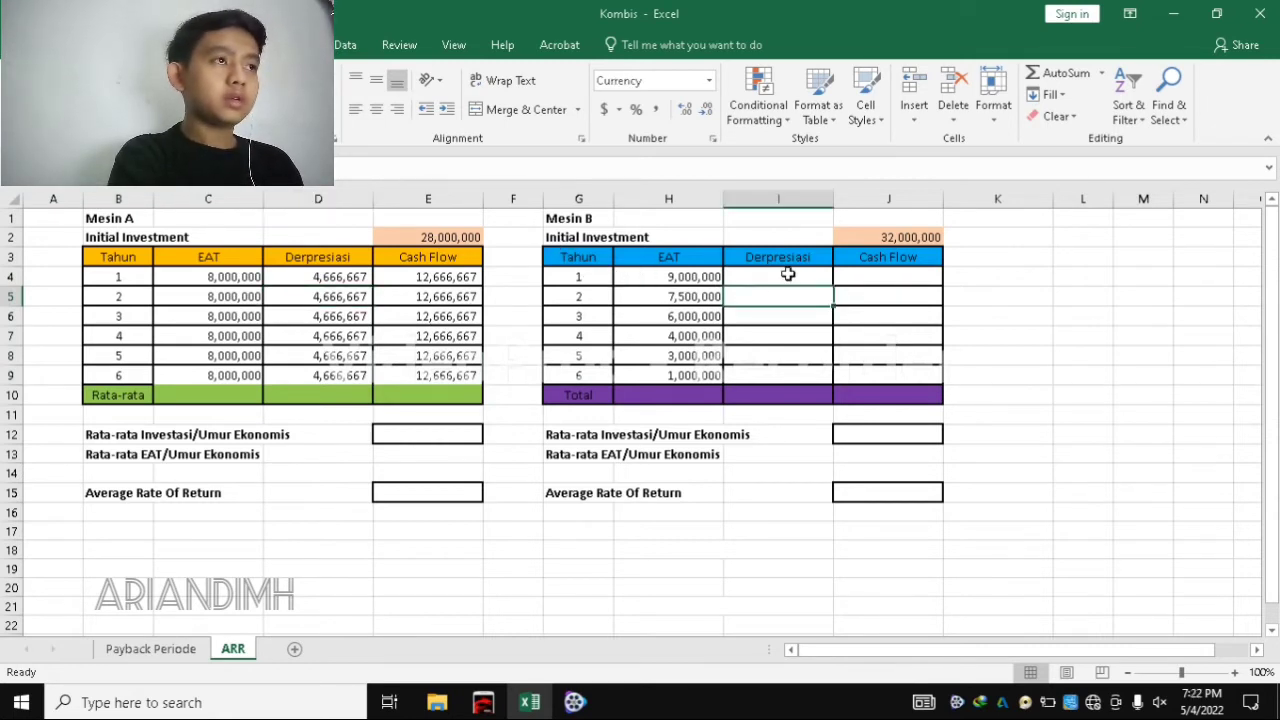
Calculate Mesin B's year 1 sum-of-years'-digits depreciation in I4 with =SYD($J$2,5E6,6,G4)
{"action": "left_click", "coordinate": [784, 274]}
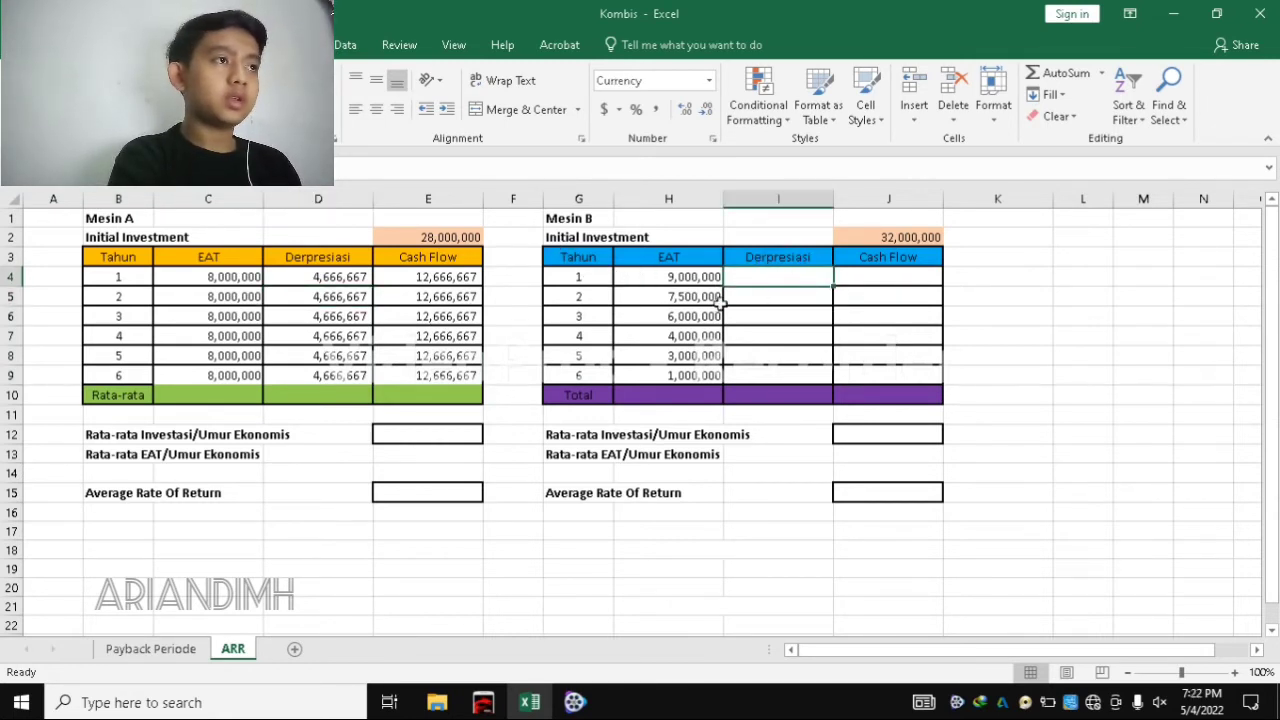
{"action": "left_click", "coordinate": [773, 277]}
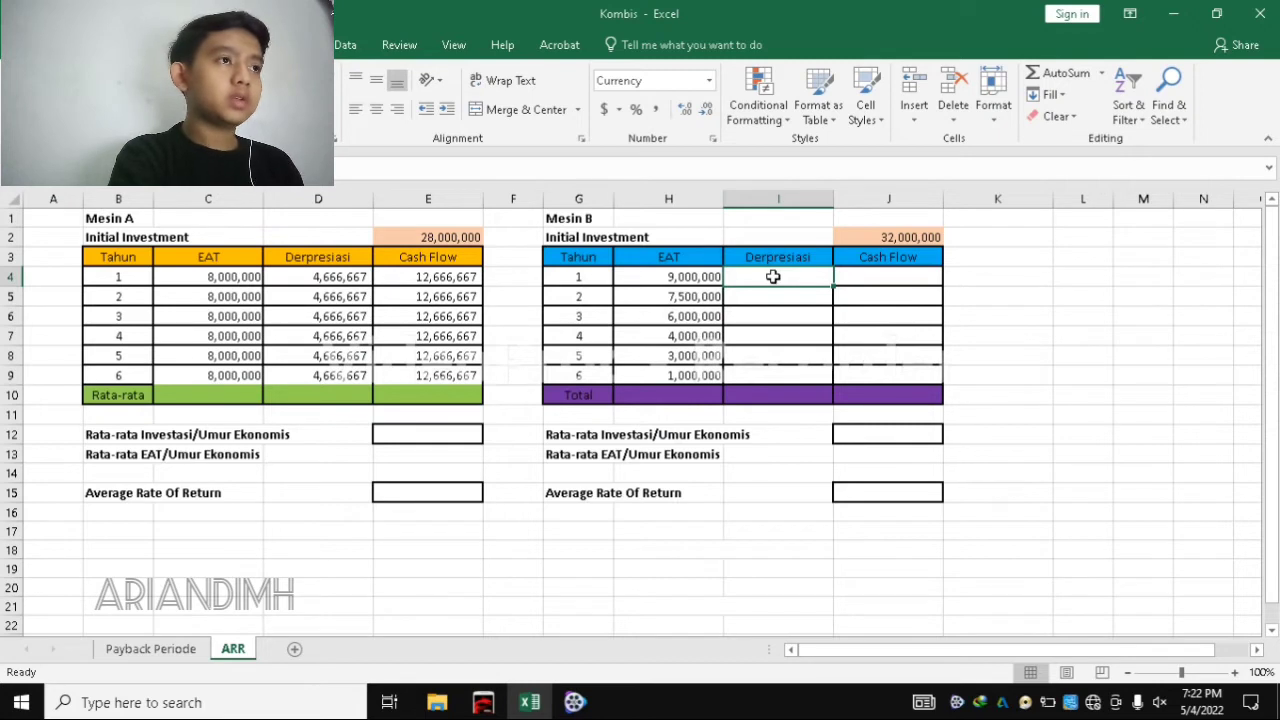
{"action": "left_click", "coordinate": [375, 178]}
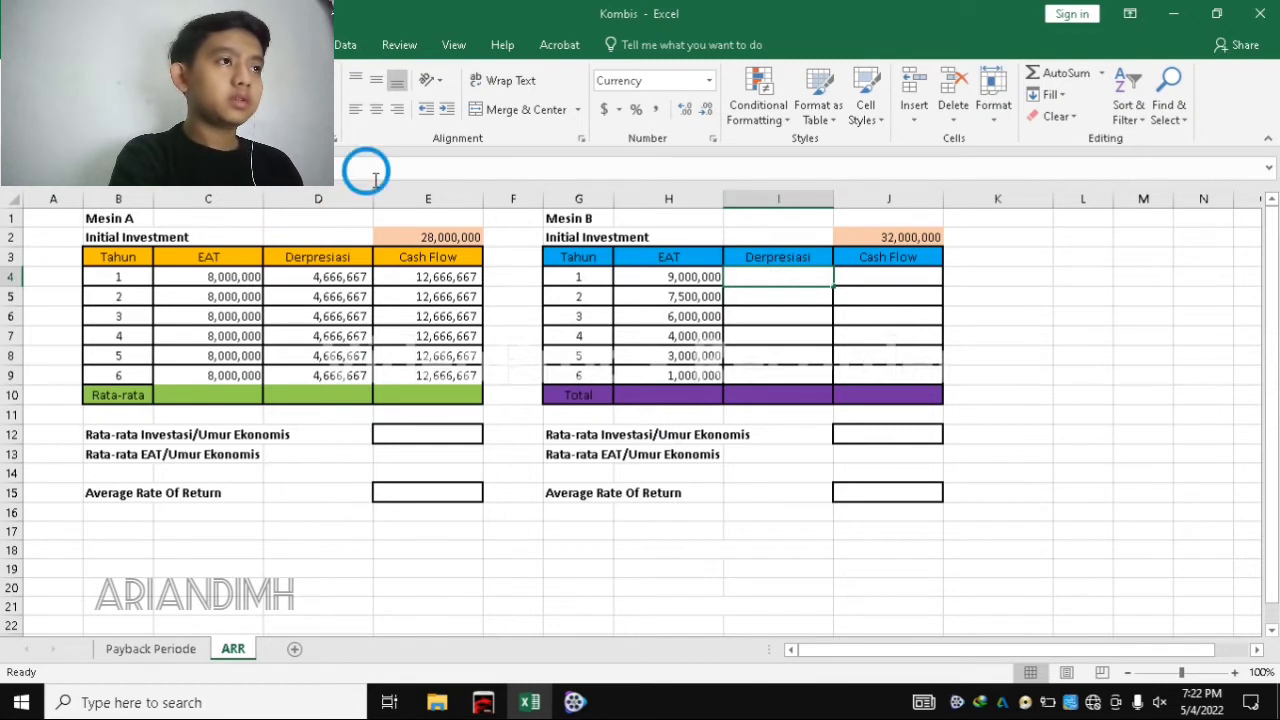
{"action": "double_click", "coordinate": [776, 277]}
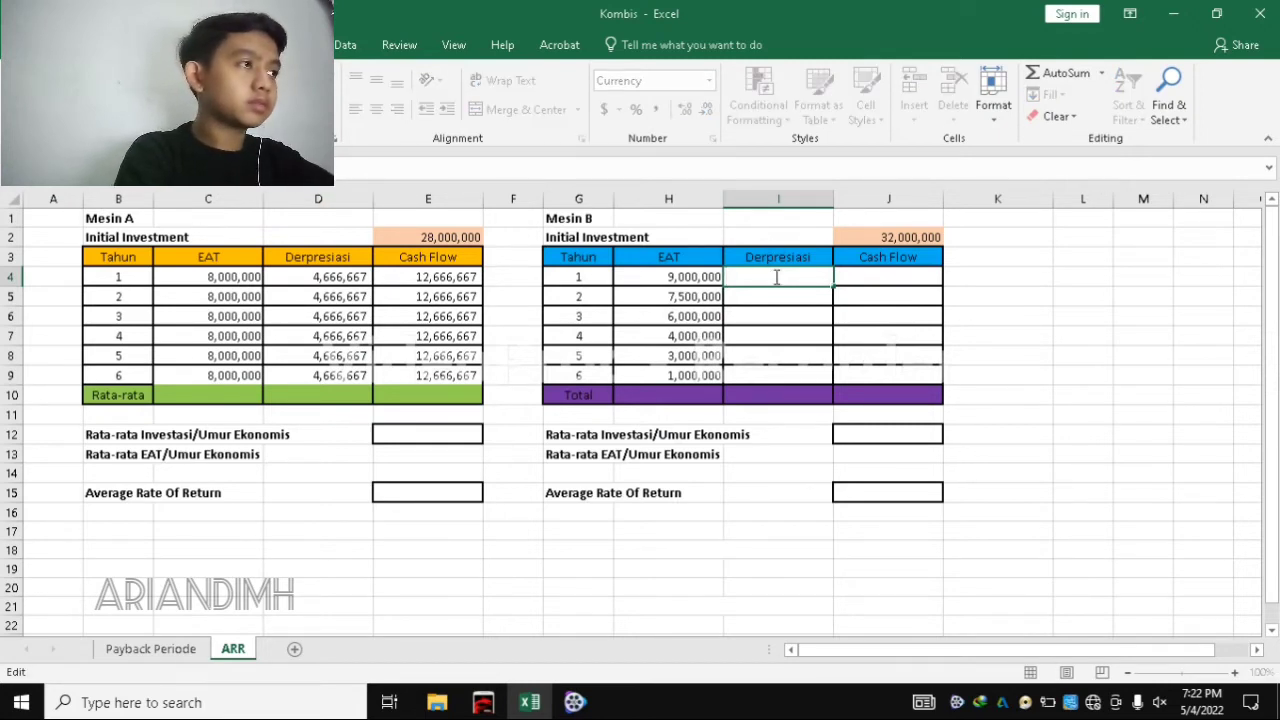
{"action": "type", "text": "=SYD"}
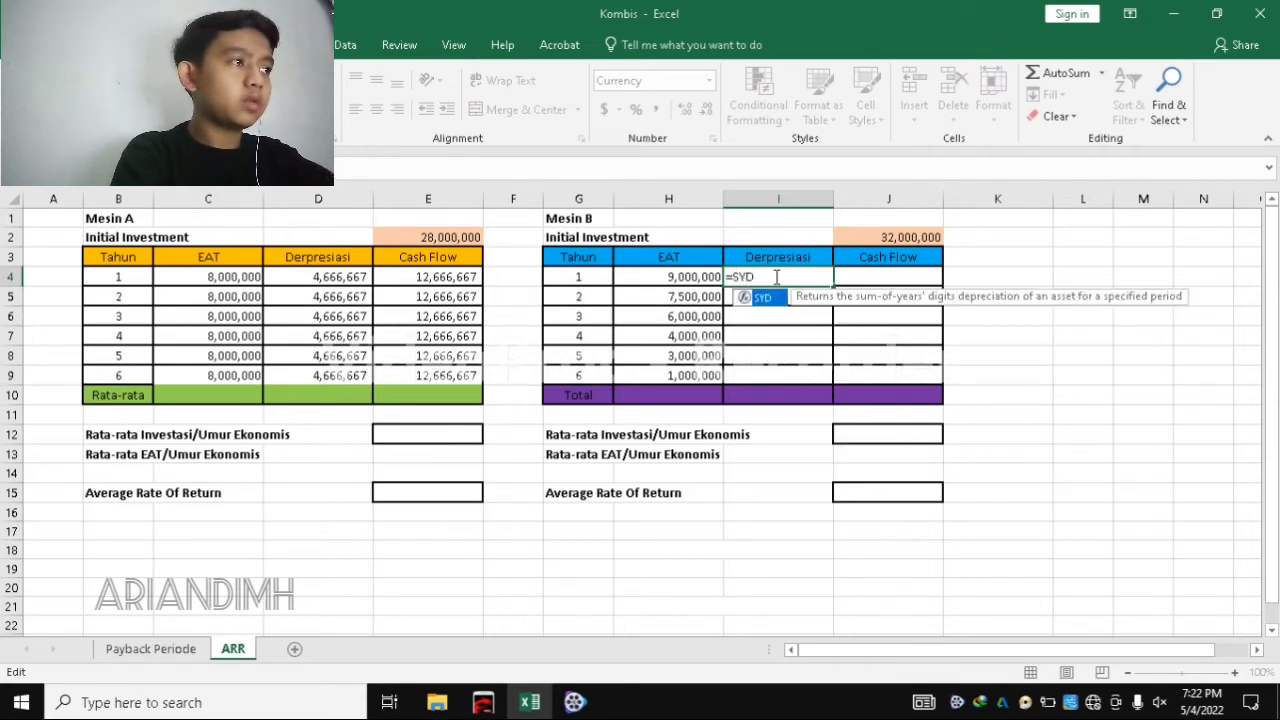
{"action": "type", "text": "("}
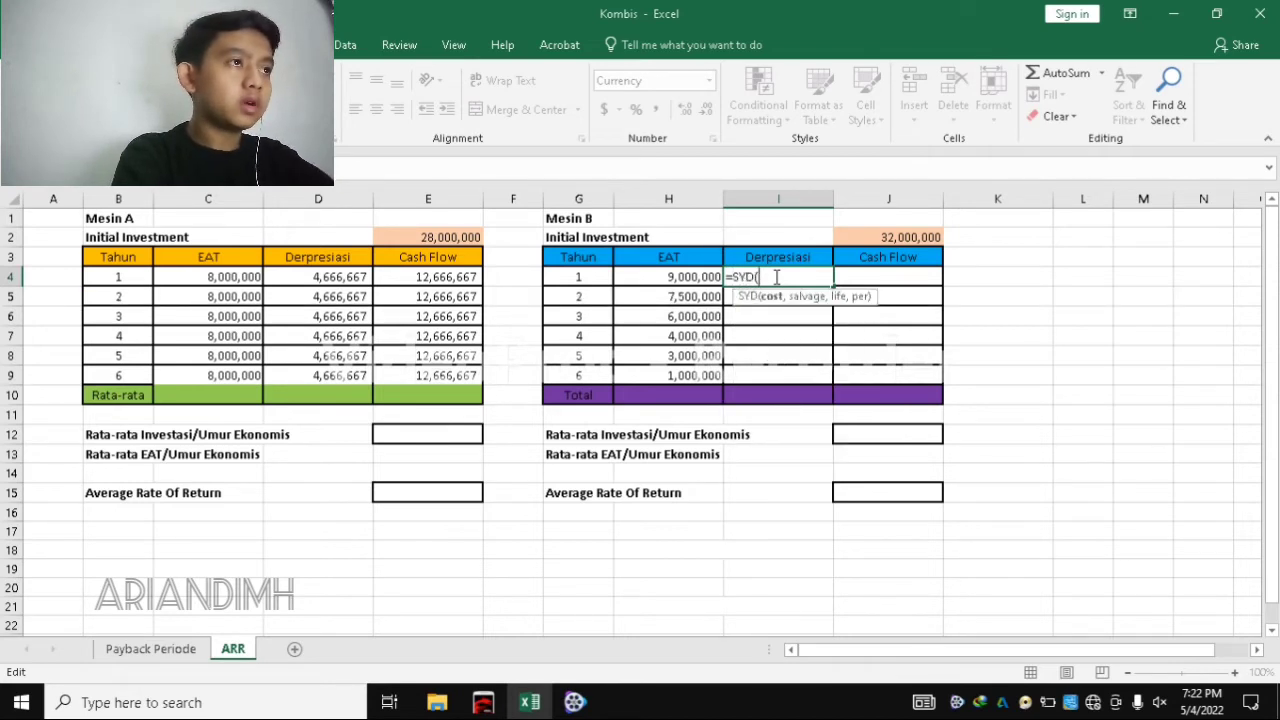
{"action": "type", "text": "J2"}
{"action": "key", "text": "F4"}
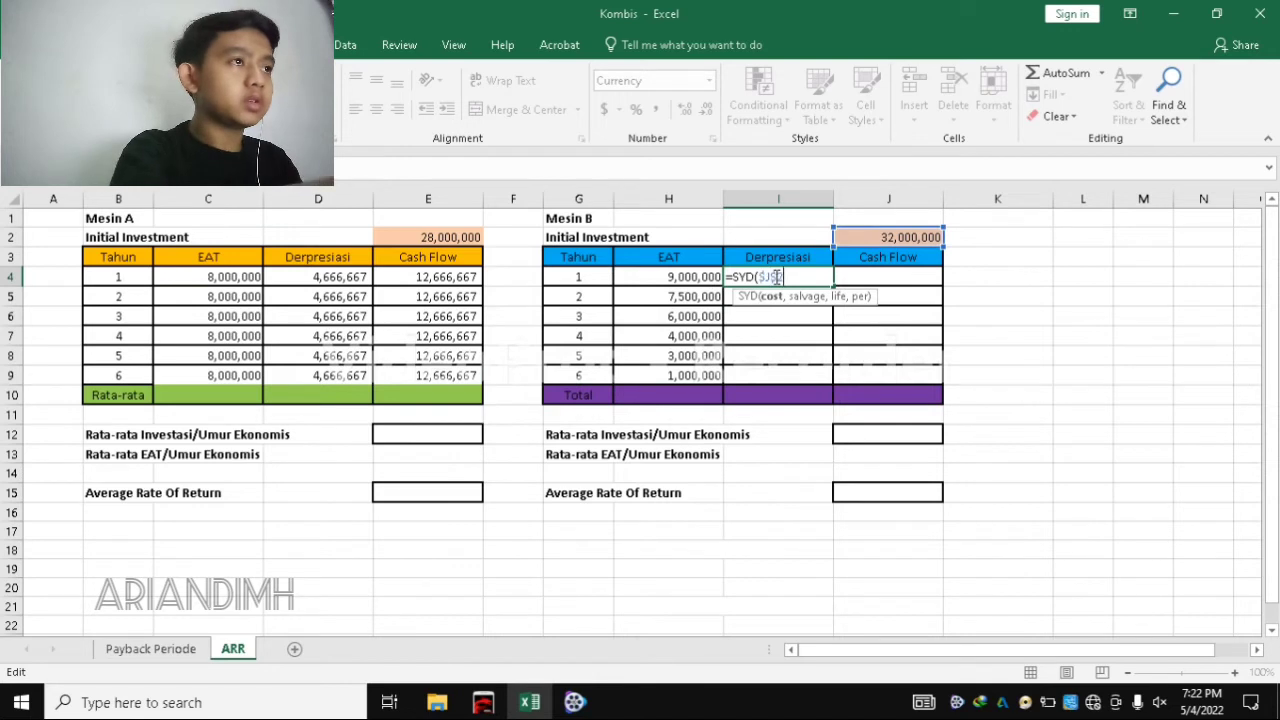
{"action": "type", "text": ","}
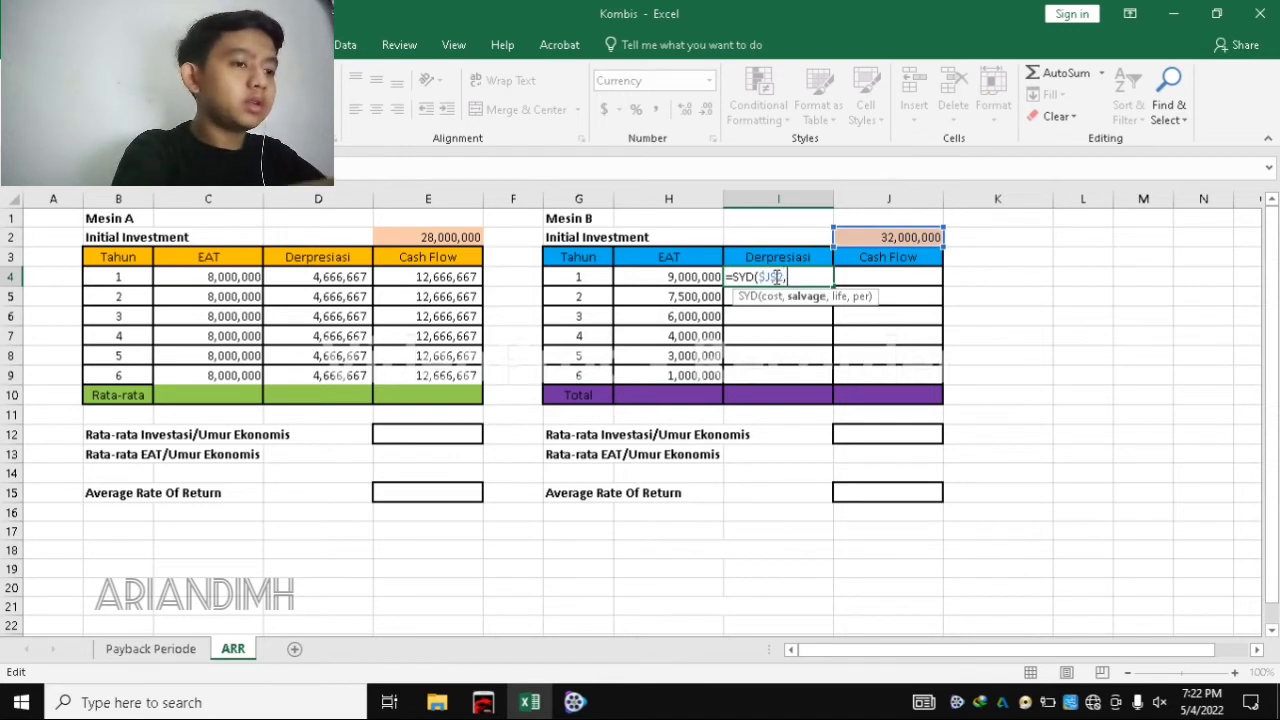
{"action": "type", "text": "5E6"}
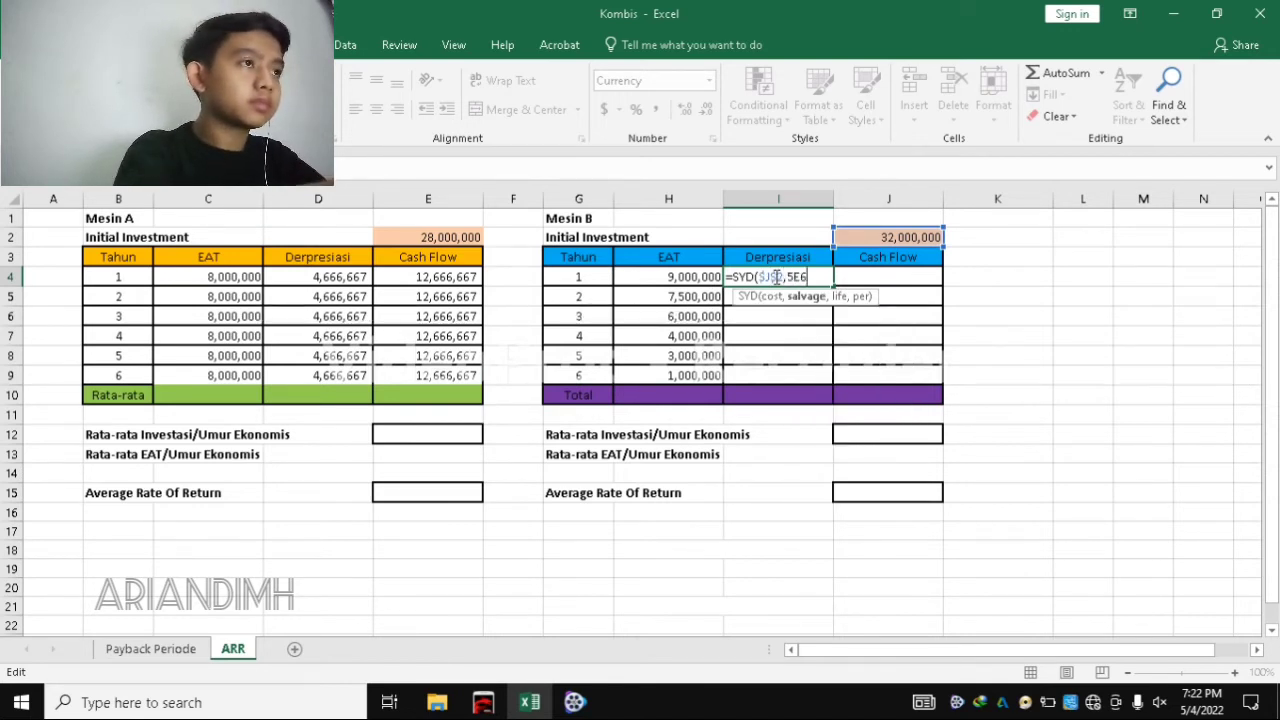
{"action": "type", "text": ",6,"}
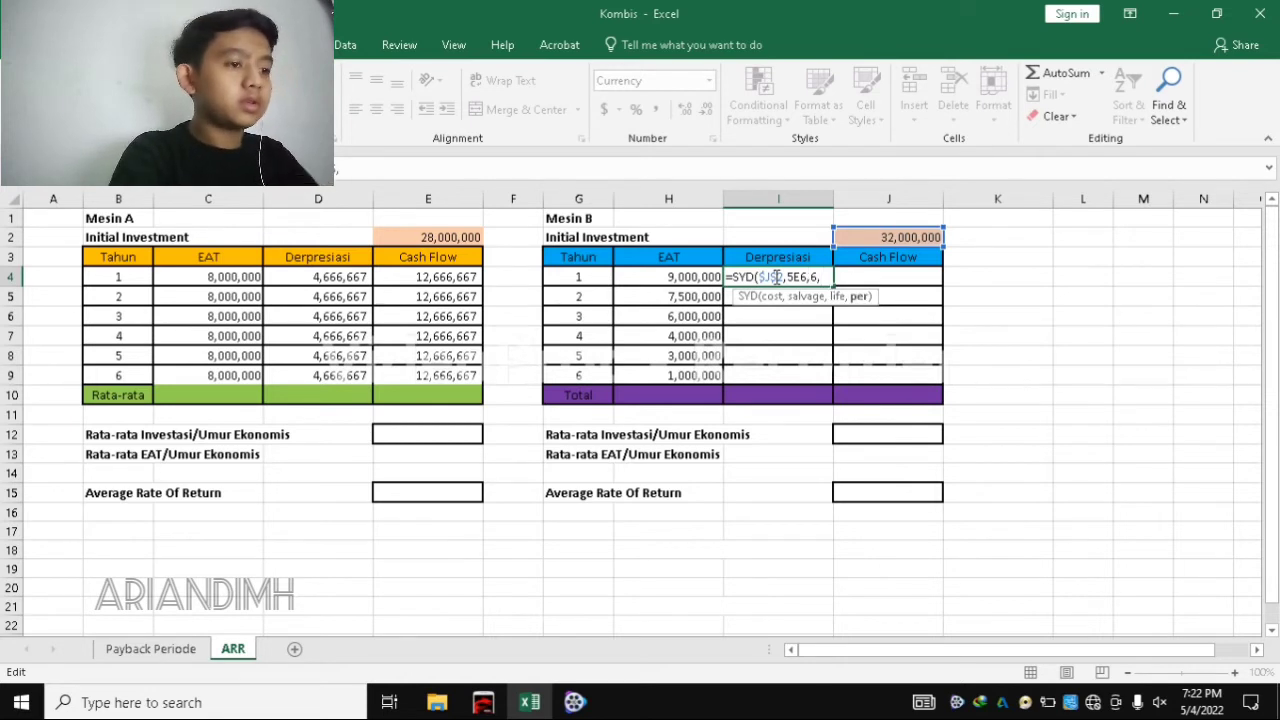
{"action": "type", "text": "G4"}
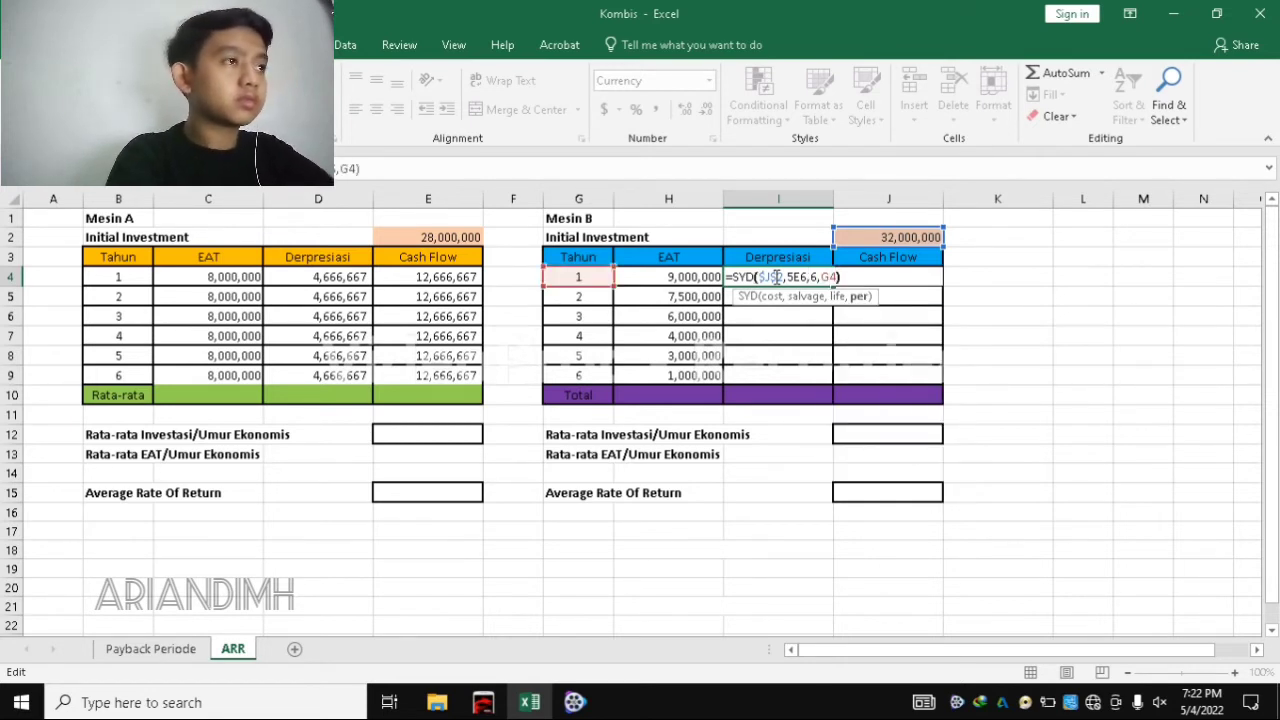
{"action": "type", "text": ")"}
{"action": "key", "text": "Return"}
Fill Mesin B's depreciation formula down to year 6 in I9 and format I4:I9 in comma style without decimals
{"action": "left_click", "coordinate": [775, 277]}
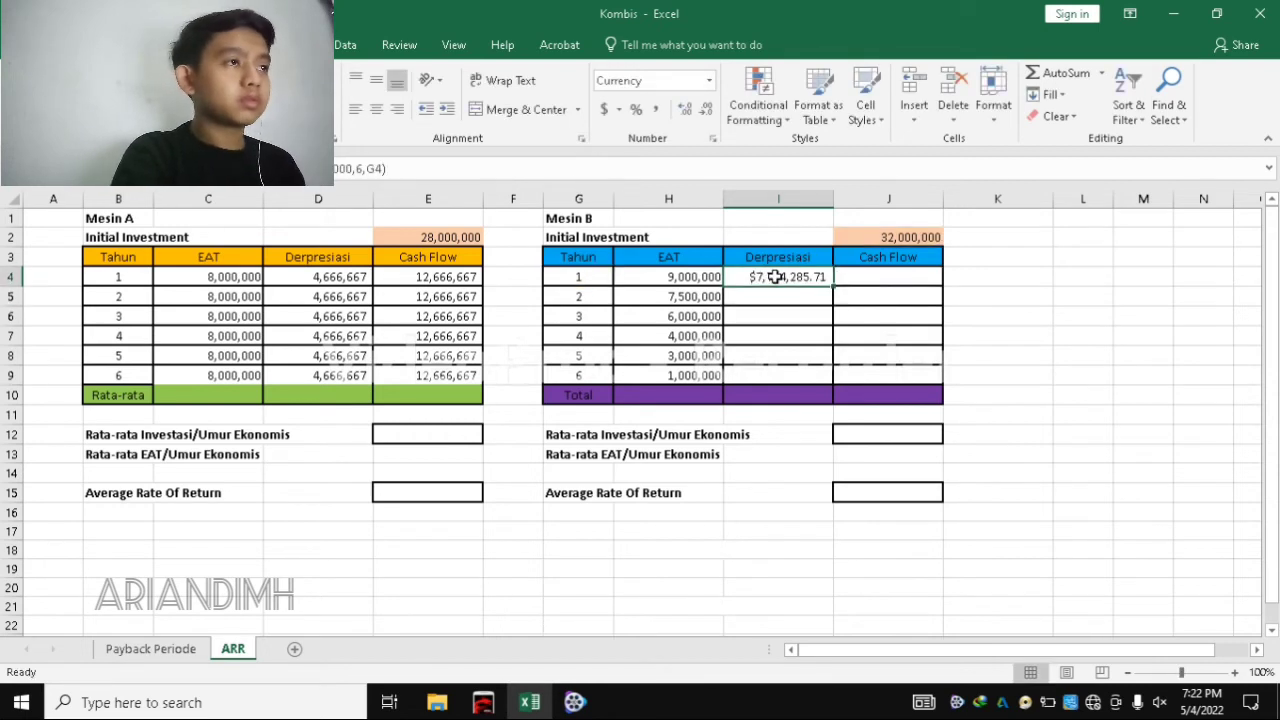
{"action": "left_click_drag", "start_coordinate": [831, 286], "coordinate": [830, 378]}
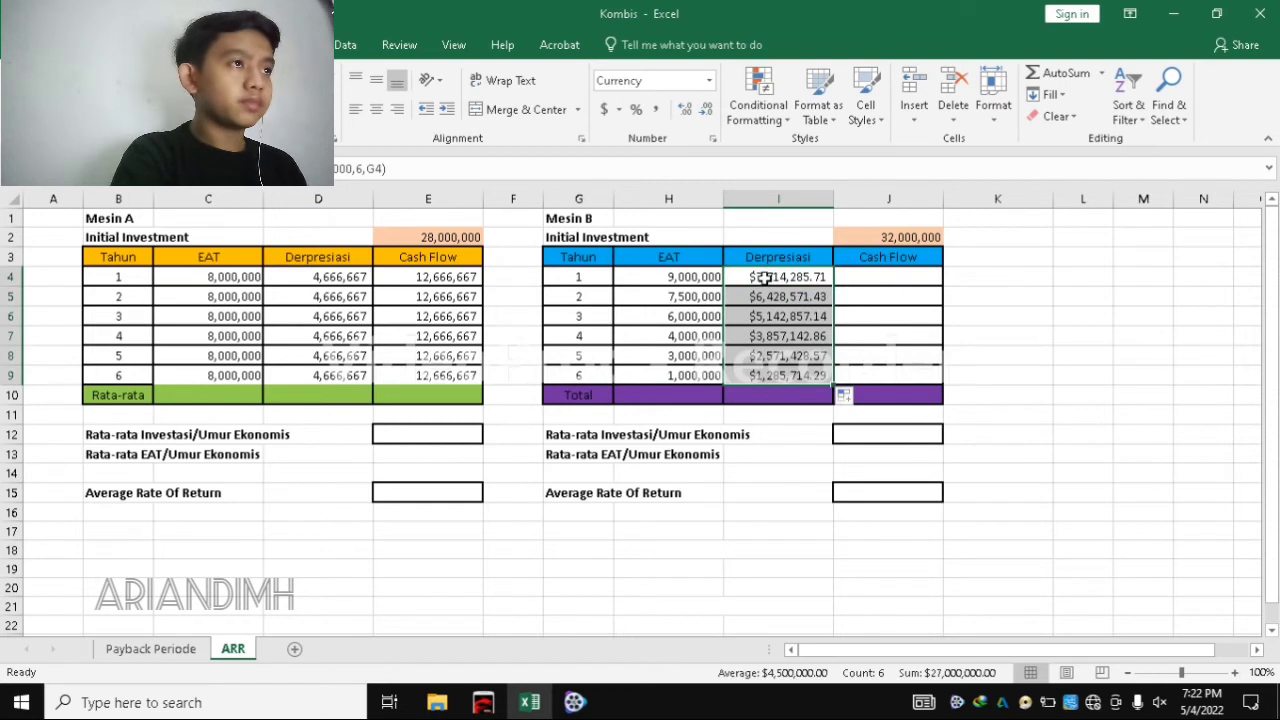
{"action": "left_click_drag", "start_coordinate": [767, 279], "coordinate": [787, 377]}
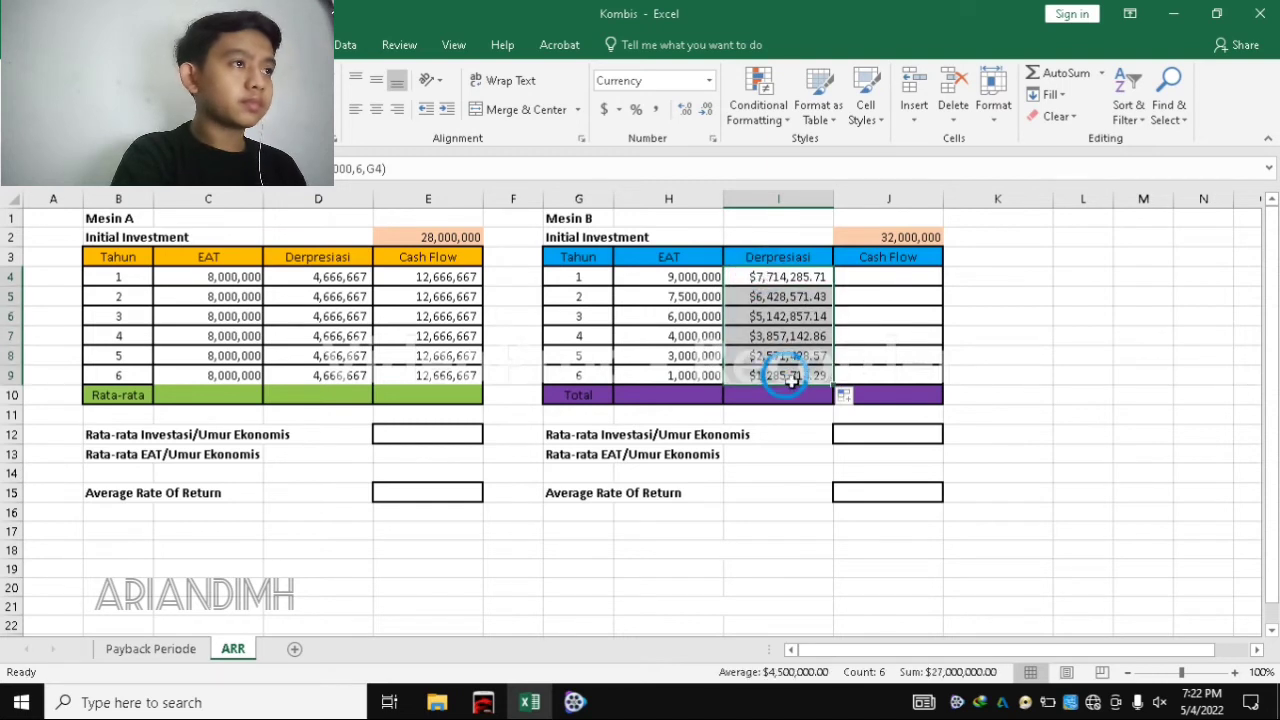
{"action": "left_click", "coordinate": [656, 110]}
{"action": "left_click", "coordinate": [706, 110]}
{"action": "left_click", "coordinate": [706, 110]}
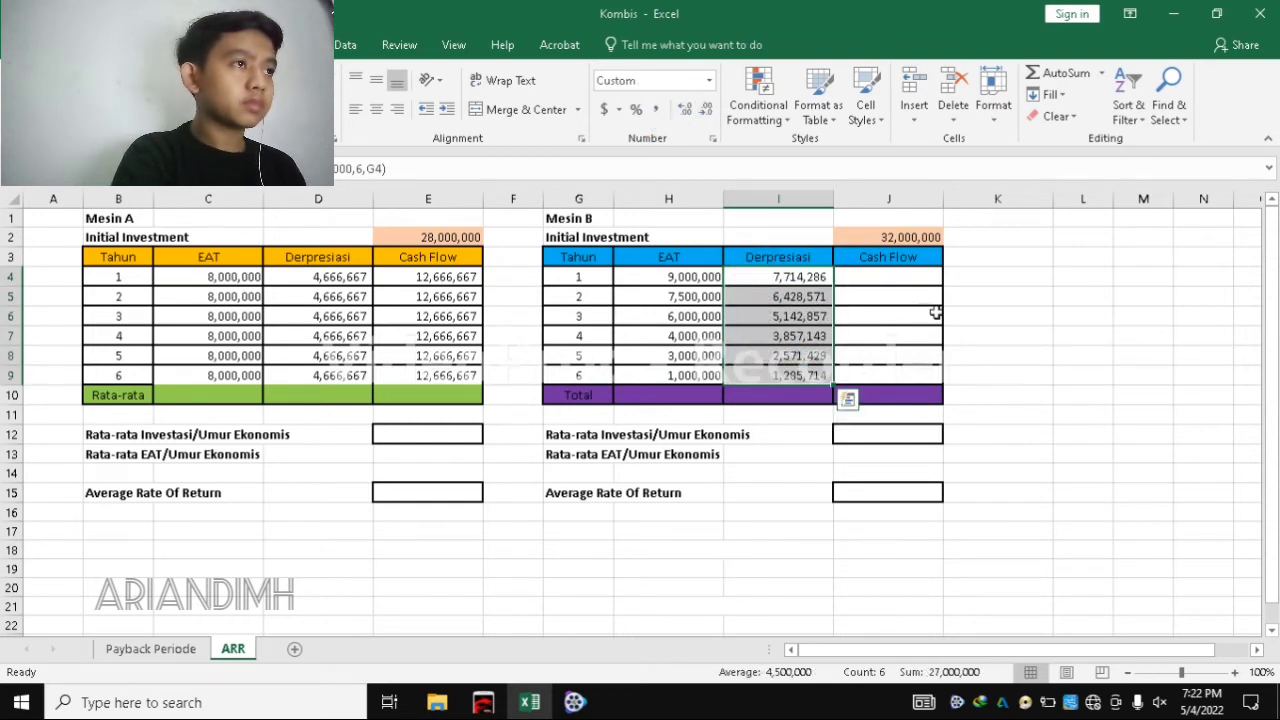
Calculate Mesin B's year 1 cash flow in J4 with =H4+I4
{"action": "left_click", "coordinate": [893, 277]}
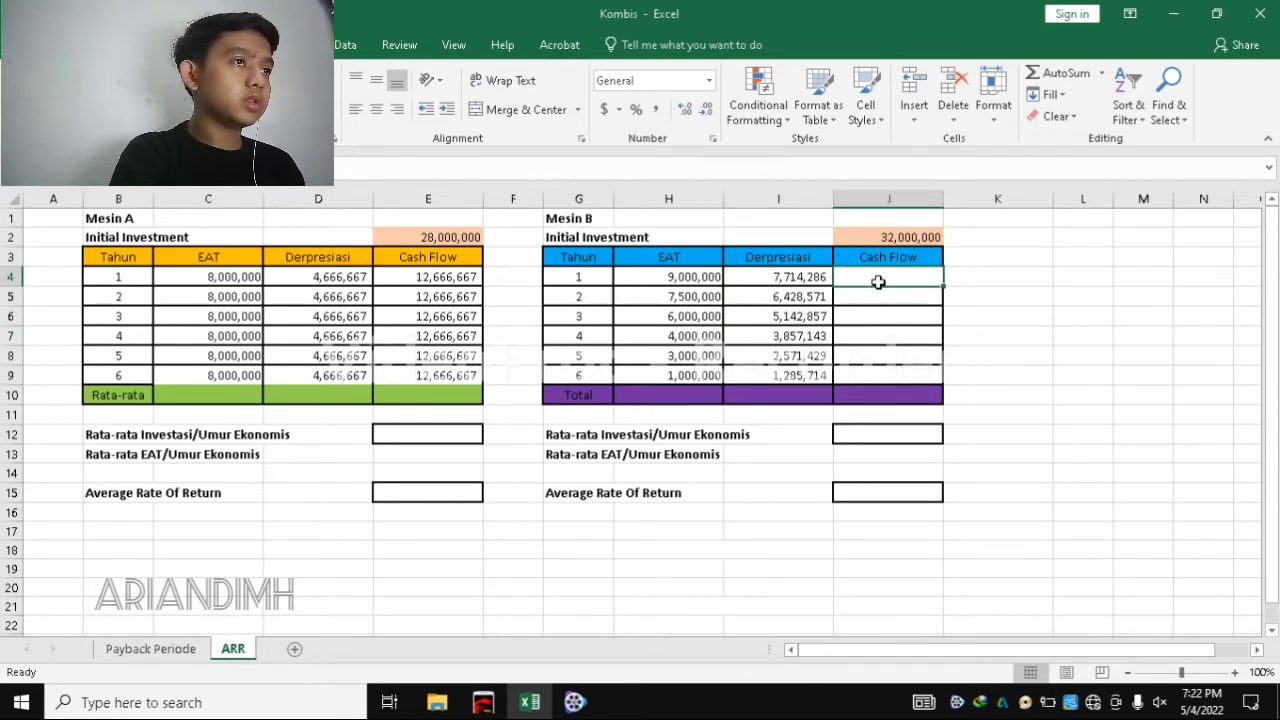
{"action": "type", "text": "="}
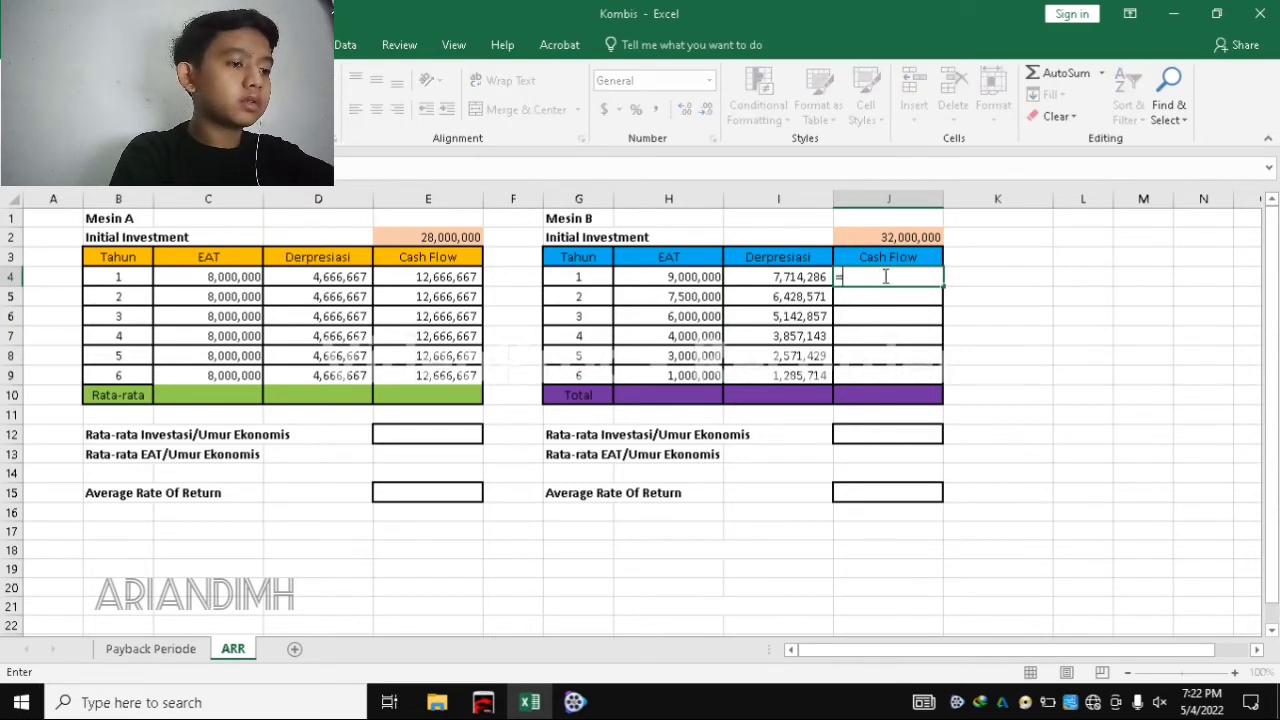
{"action": "key", "text": "Left"}
{"action": "key", "text": "Left"}
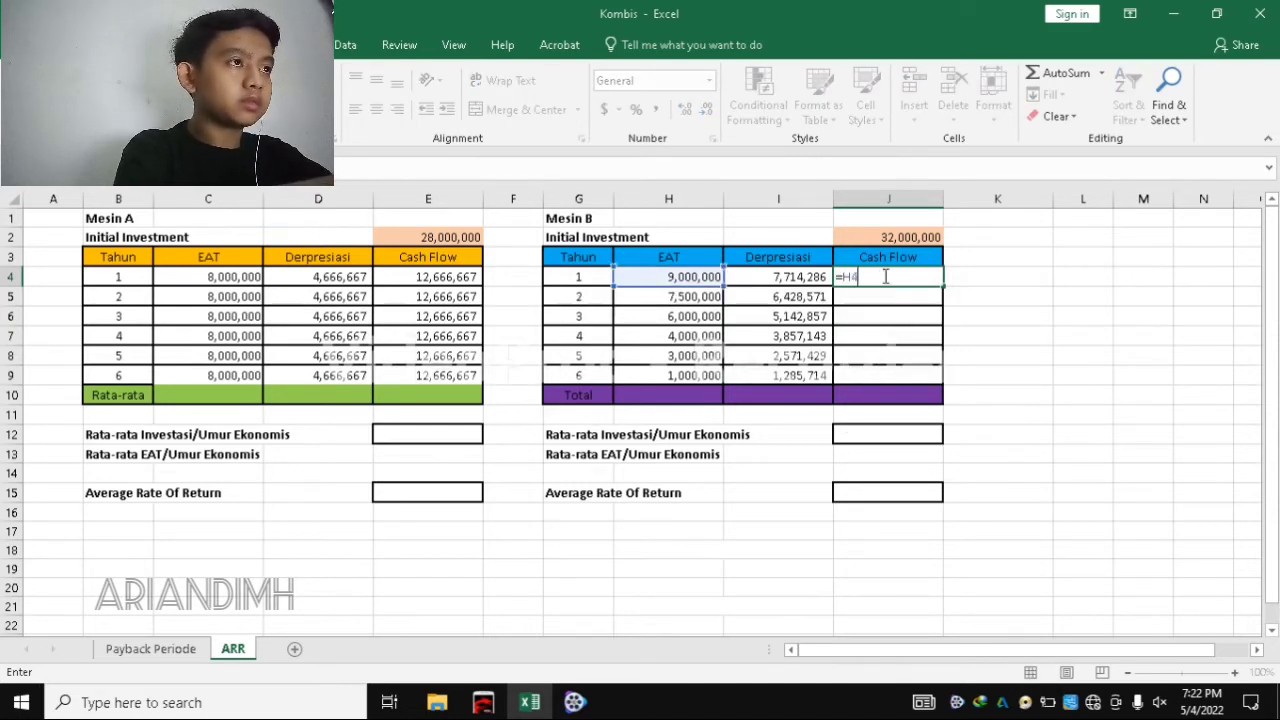
{"action": "type", "text": "+"}
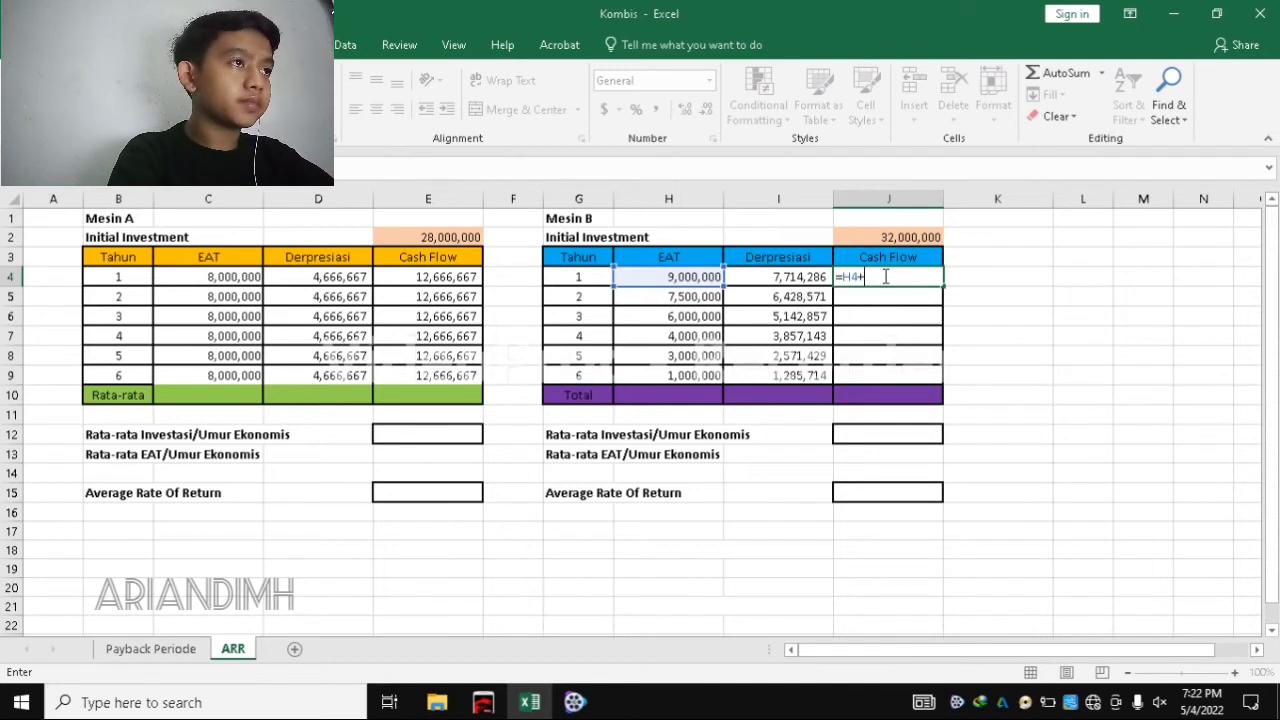
{"action": "type", "text": "I4"}
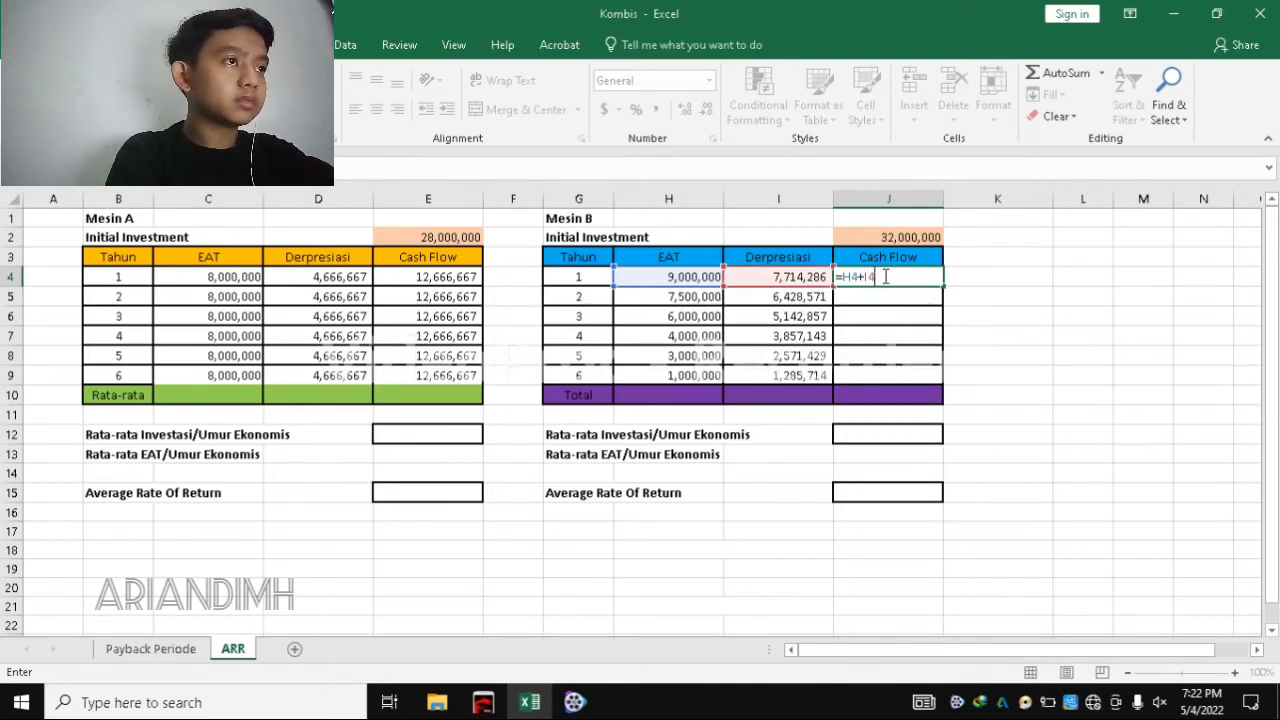
{"action": "key", "text": "Return"}
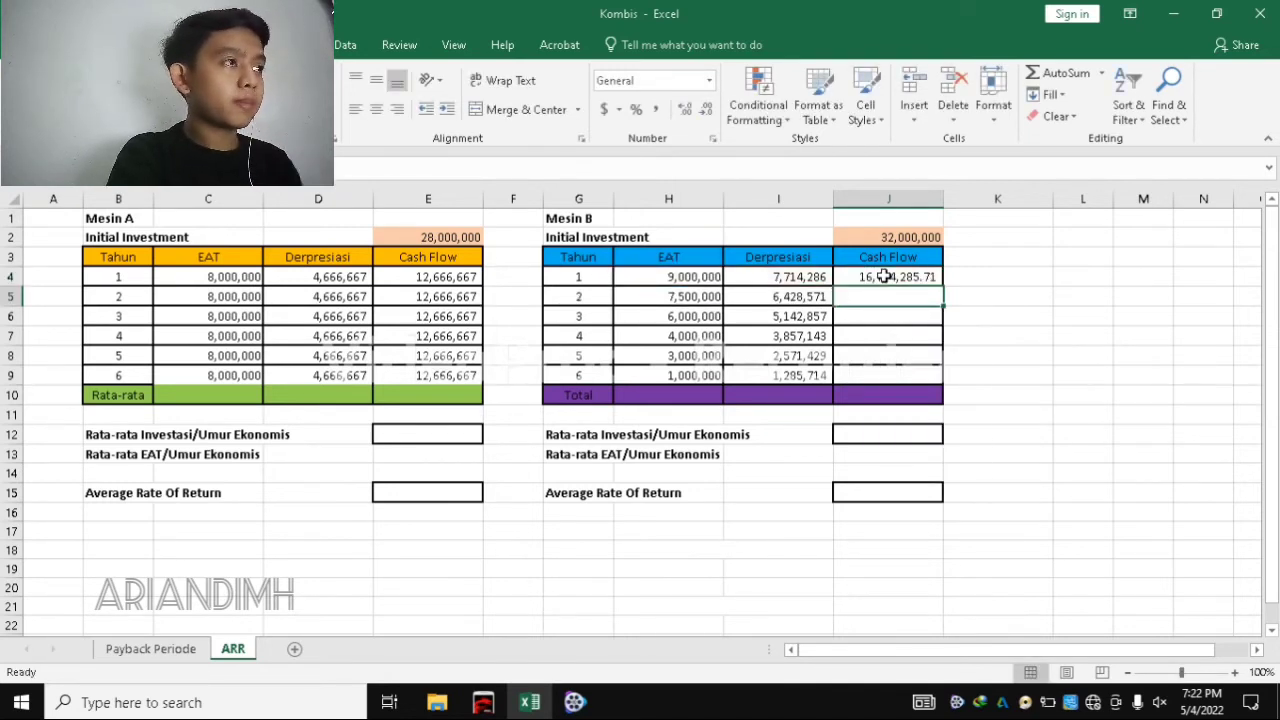
Fill Mesin B's cash flow formula down to year 6 in J9 and remove the decimals from J4:J9
{"action": "left_click", "coordinate": [885, 277]}
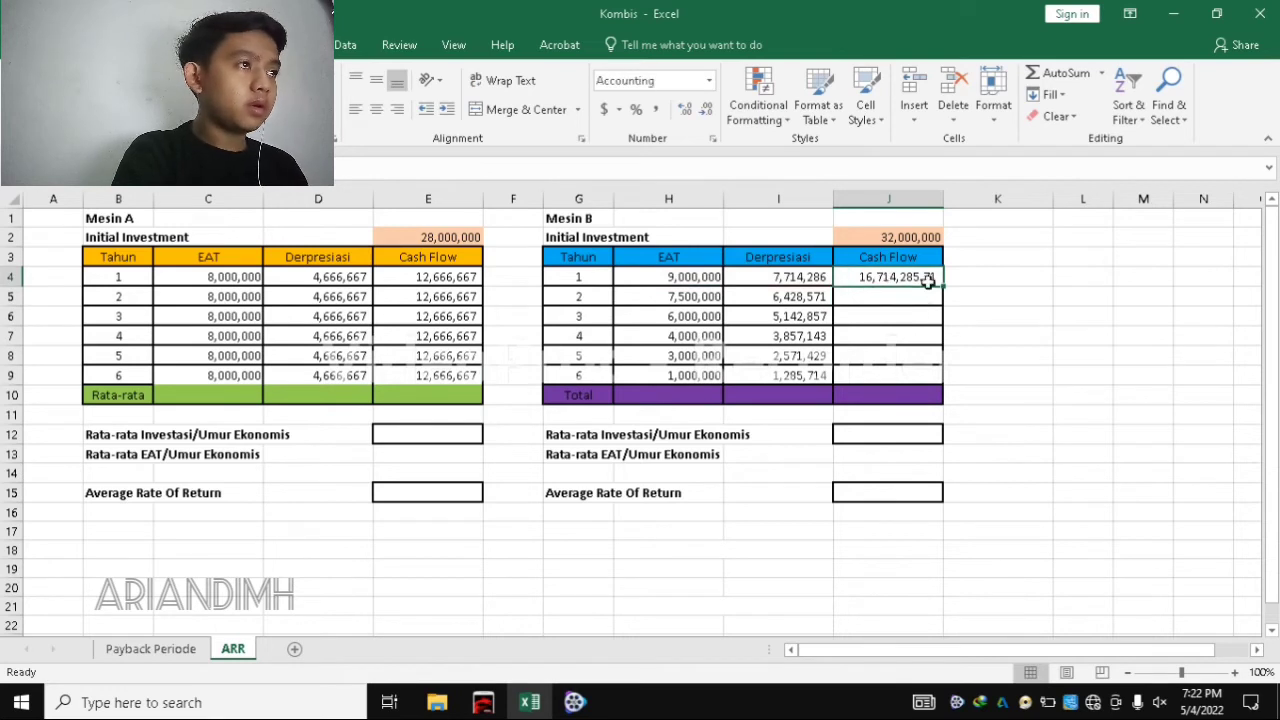
{"action": "left_click_drag", "start_coordinate": [945, 312], "coordinate": [926, 376]}
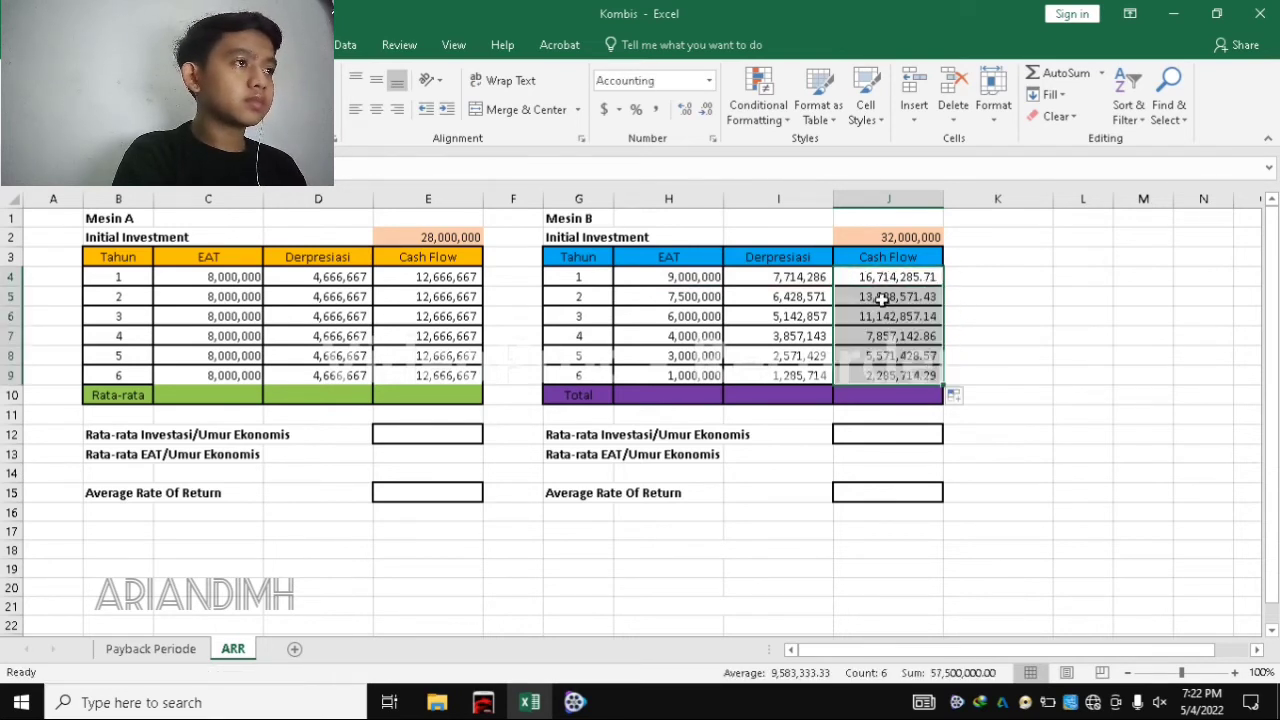
{"action": "left_click", "coordinate": [706, 110]}
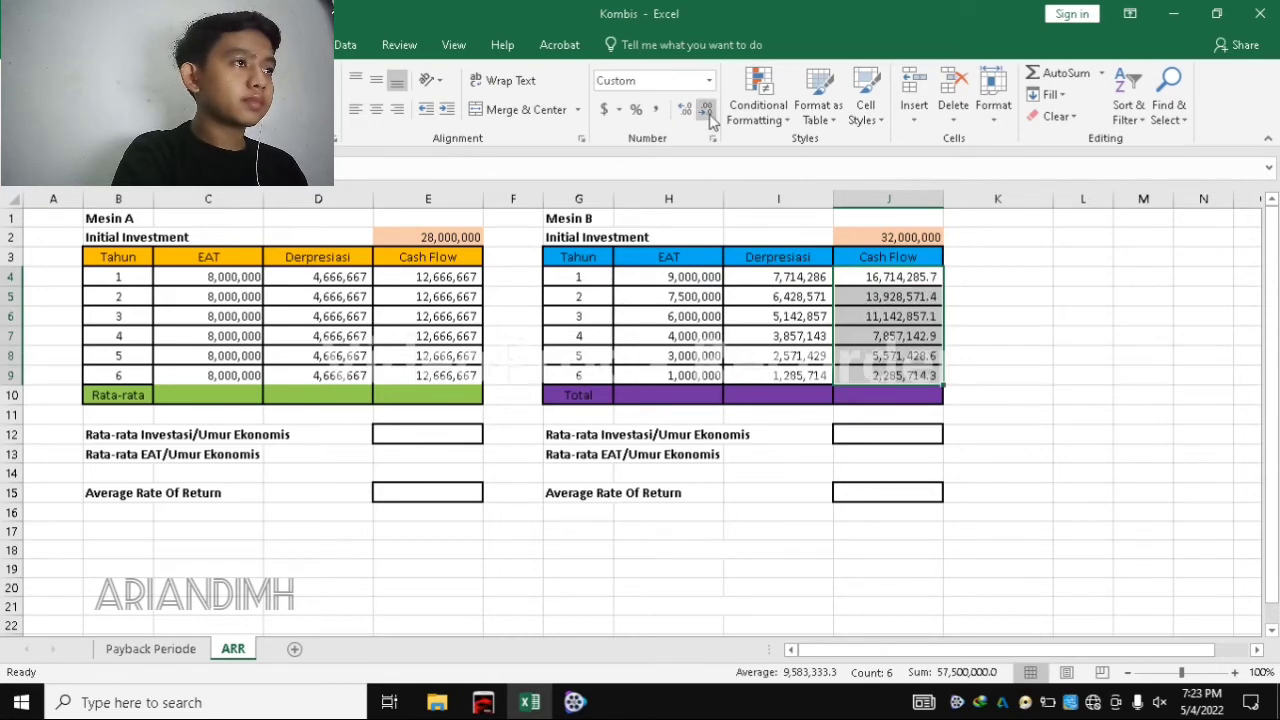
{"action": "left_click", "coordinate": [706, 110]}
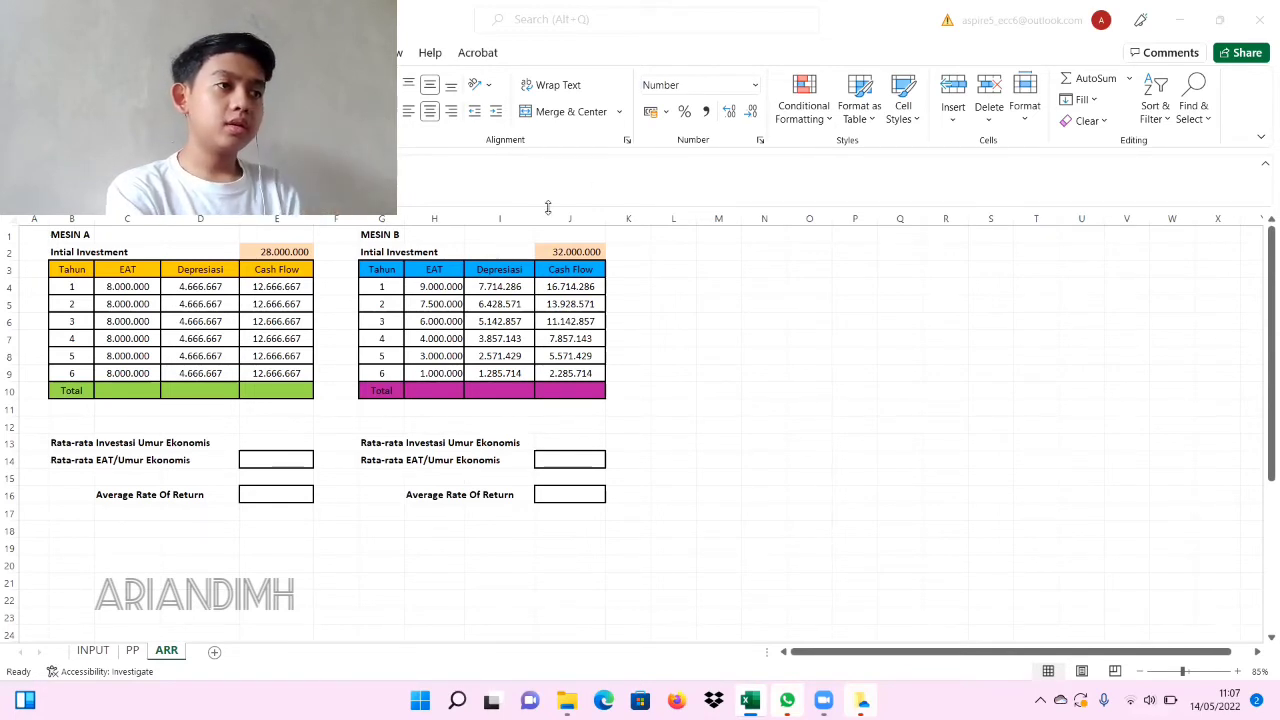
Total Mesin A's EAT, depreciation and cash flow columns in C10:E10 with AutoSum
{"action": "left_click", "coordinate": [146, 390]}
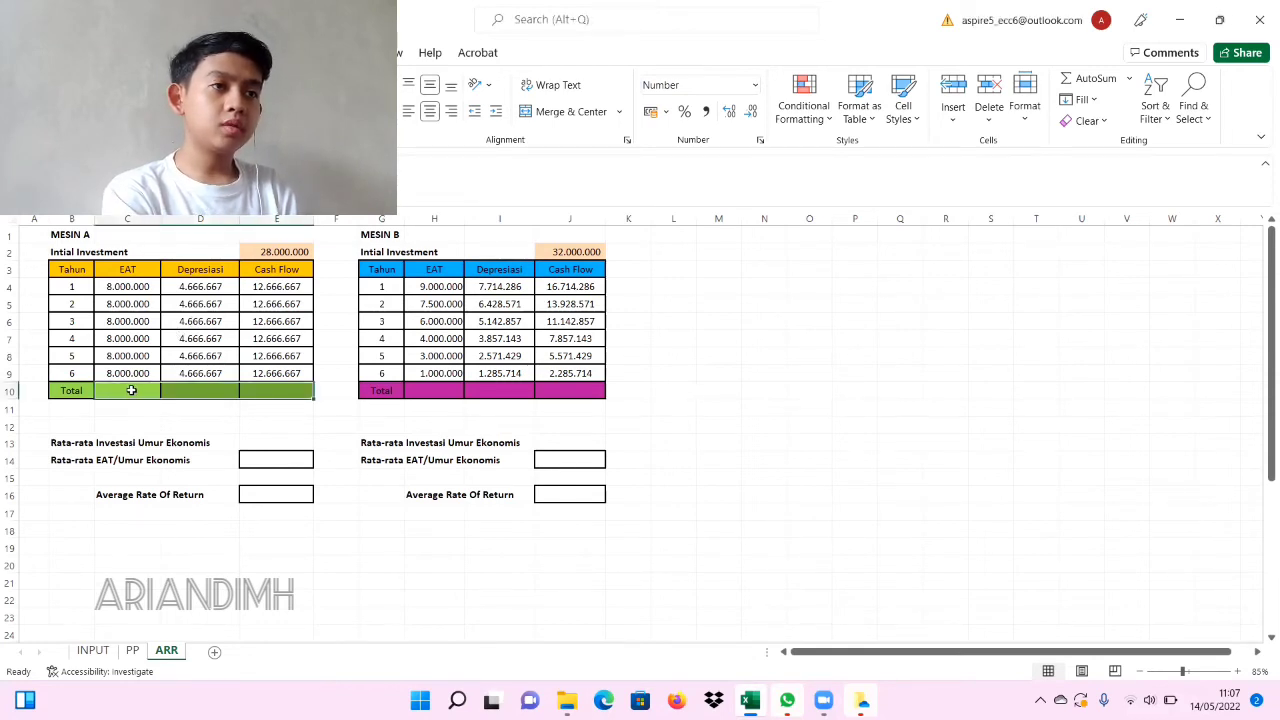
{"action": "left_click_drag", "start_coordinate": [131, 390], "coordinate": [263, 390]}
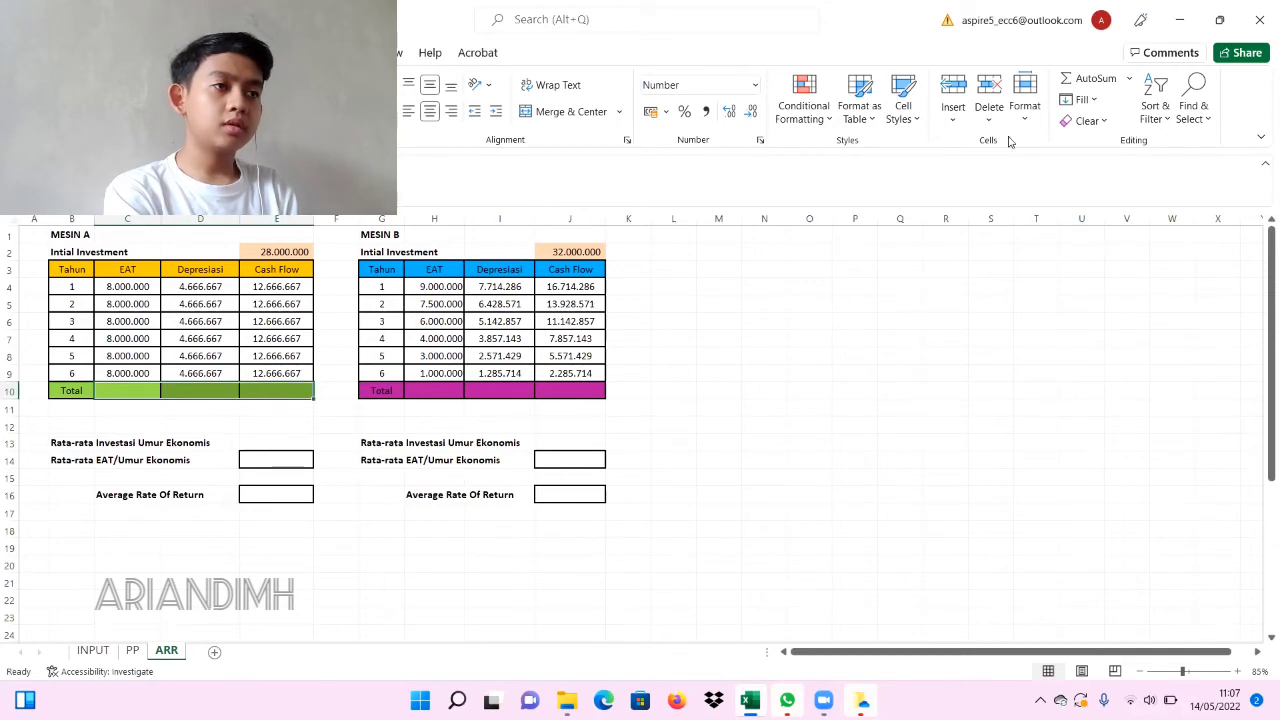
{"action": "left_click", "coordinate": [1091, 80]}
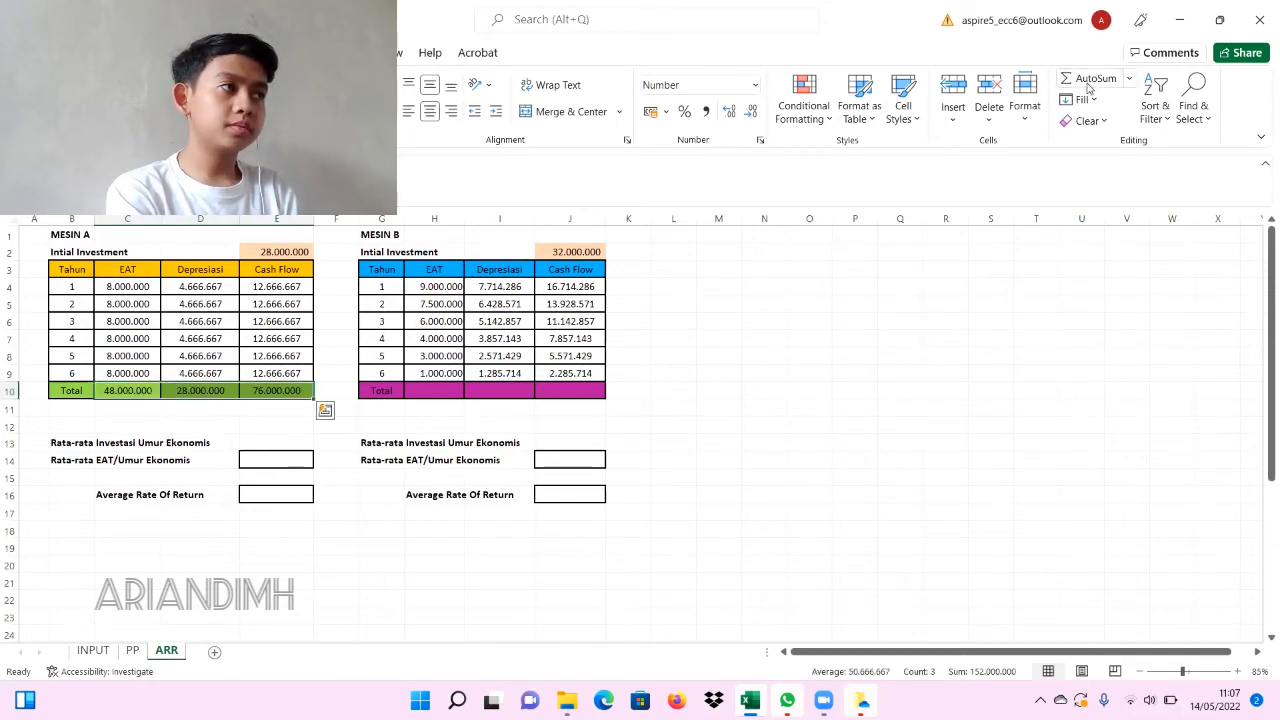
{"action": "left_click", "coordinate": [688, 334]}
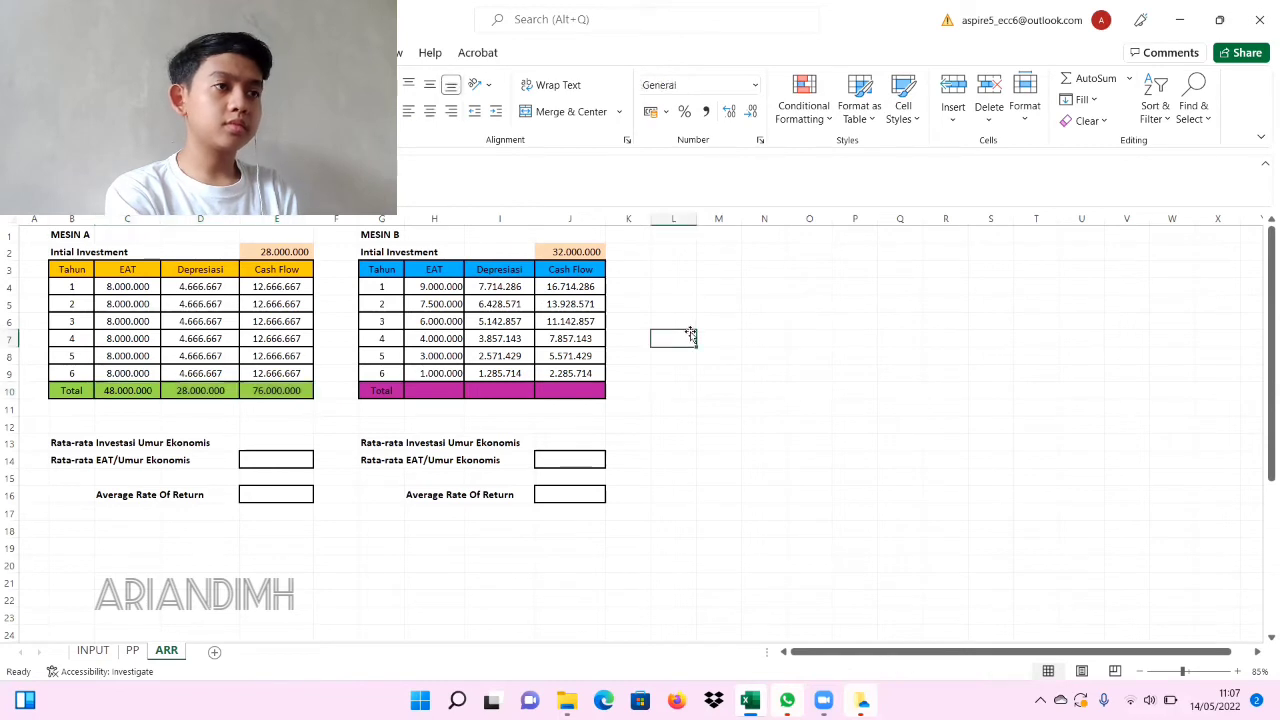
Total Mesin B's EAT, depreciation and cash flow columns in H10:J10 with AutoSum
{"action": "left_click", "coordinate": [427, 391]}
{"action": "left_click_drag", "start_coordinate": [427, 391], "coordinate": [566, 390]}
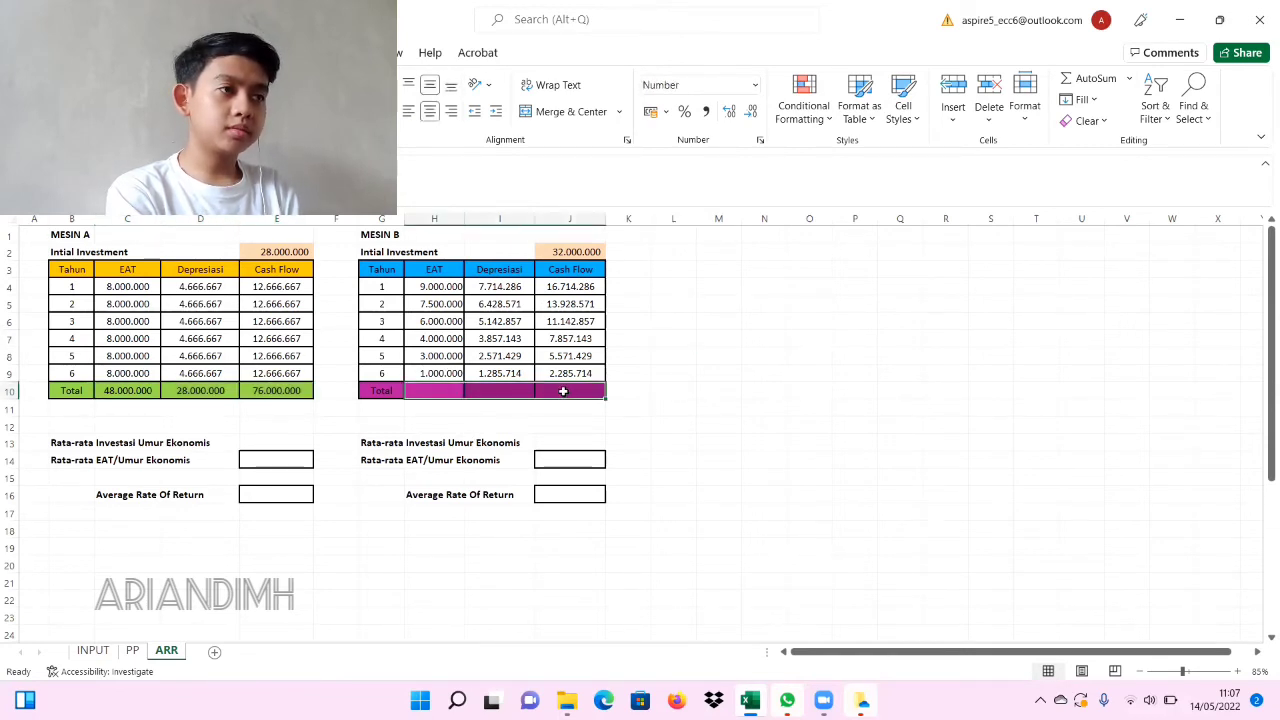
{"action": "left_click", "coordinate": [1086, 80]}
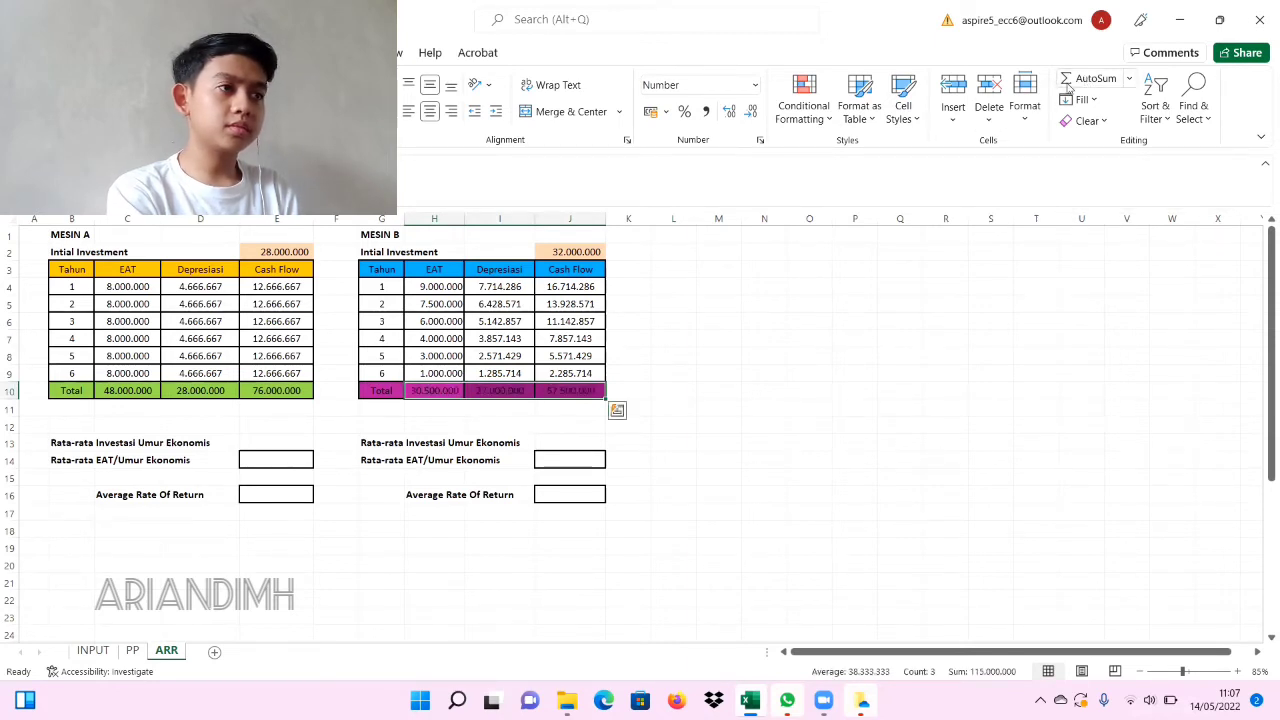
{"action": "left_click", "coordinate": [780, 263]}
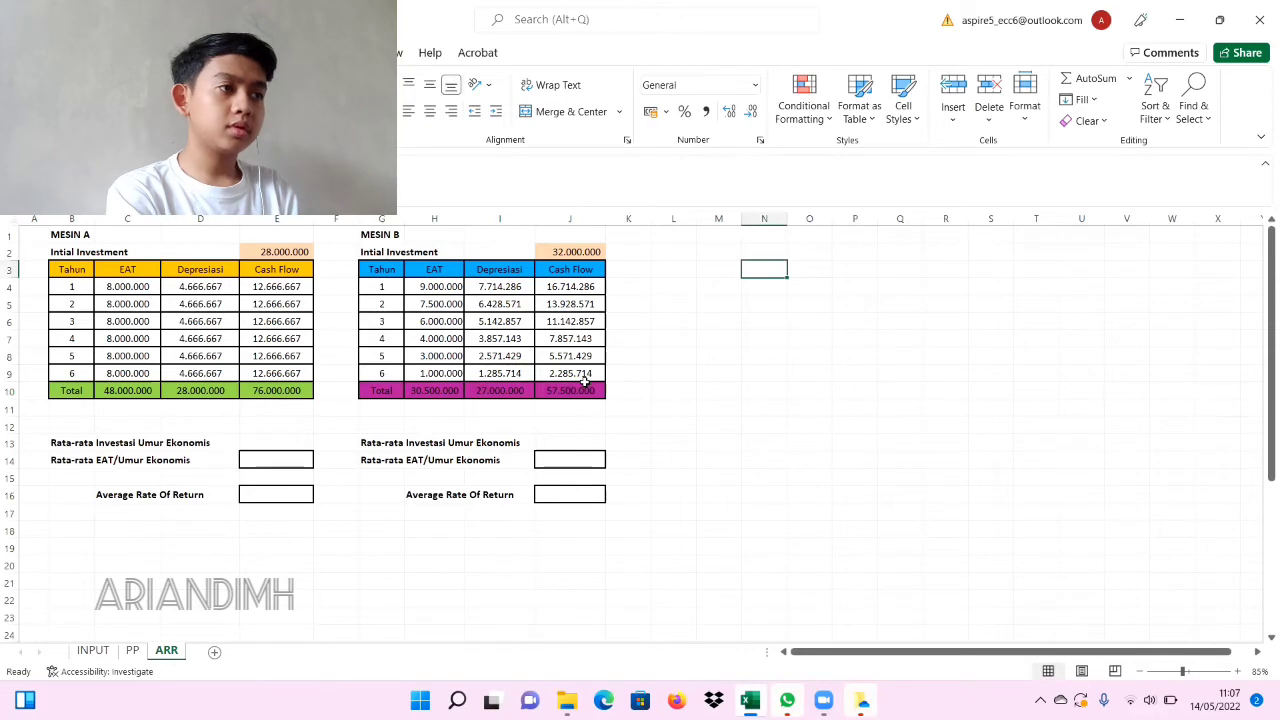
{"action": "left_click", "coordinate": [460, 423]}
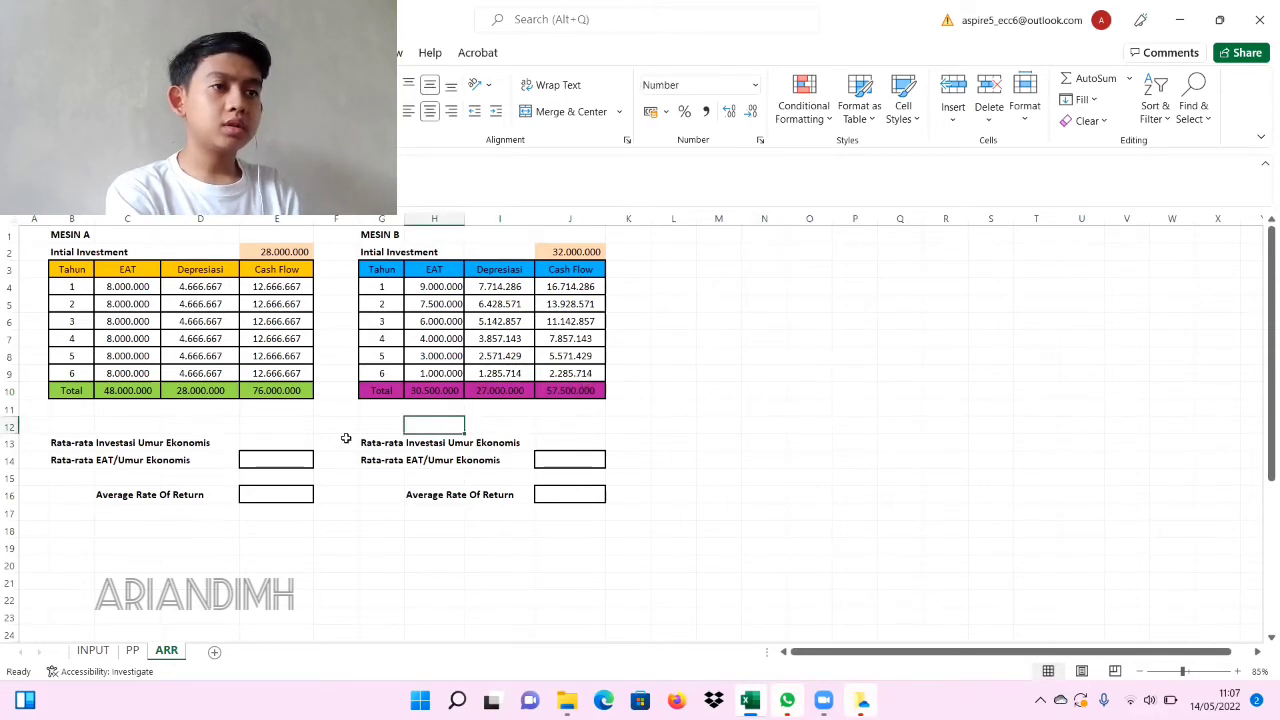
Calculate Mesin A's average investment over its economic life in E13 with =E2/B9
{"action": "left_click", "coordinate": [303, 442]}
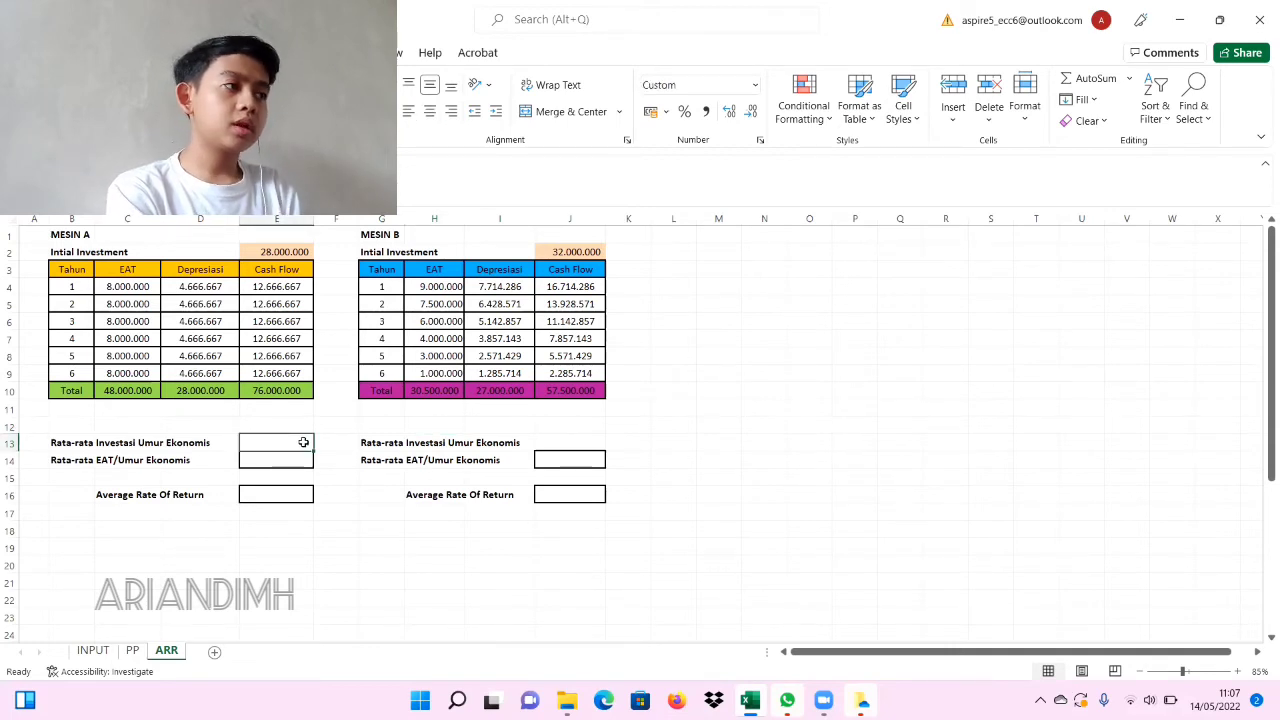
{"action": "type", "text": "="}
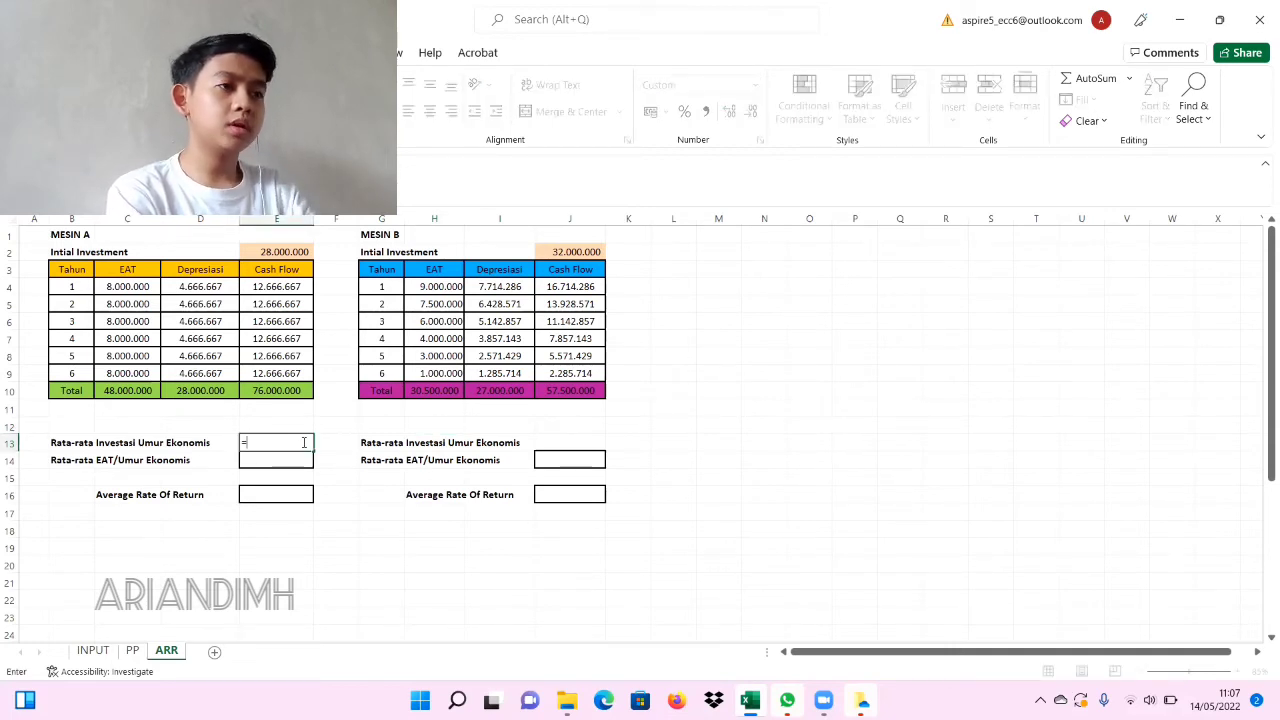
{"action": "type", "text": "E2"}
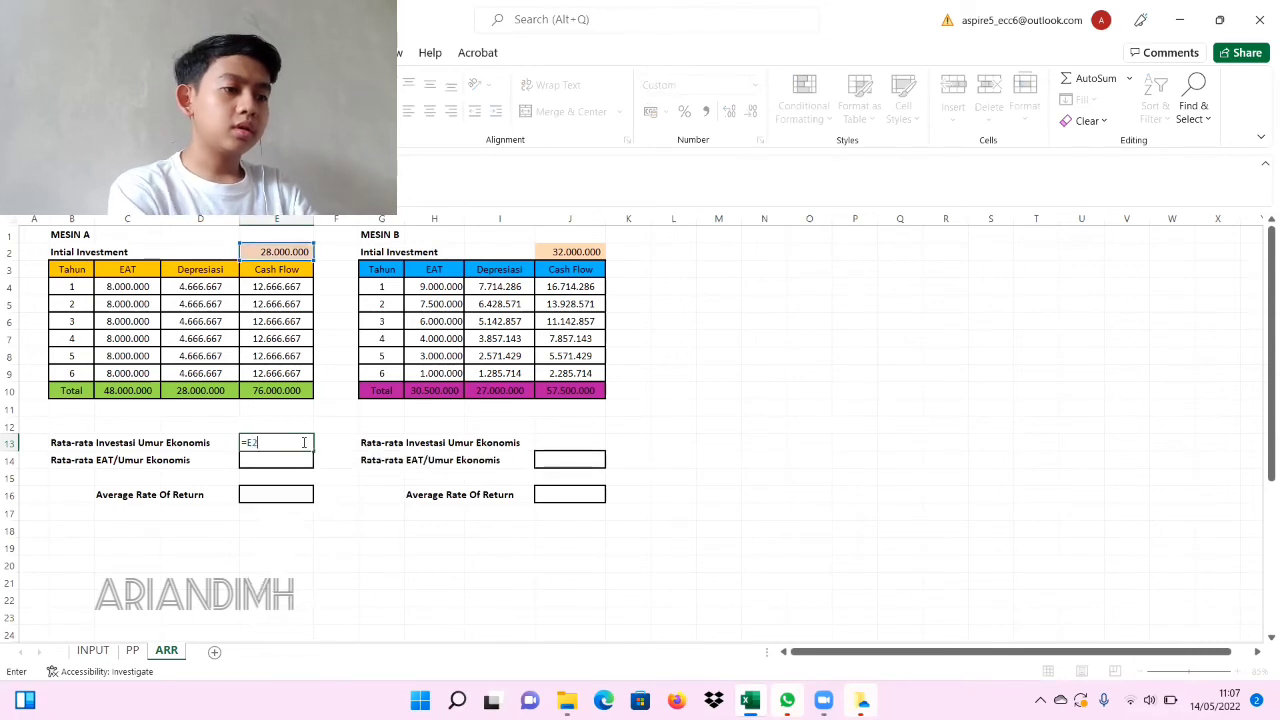
{"action": "type", "text": "/"}
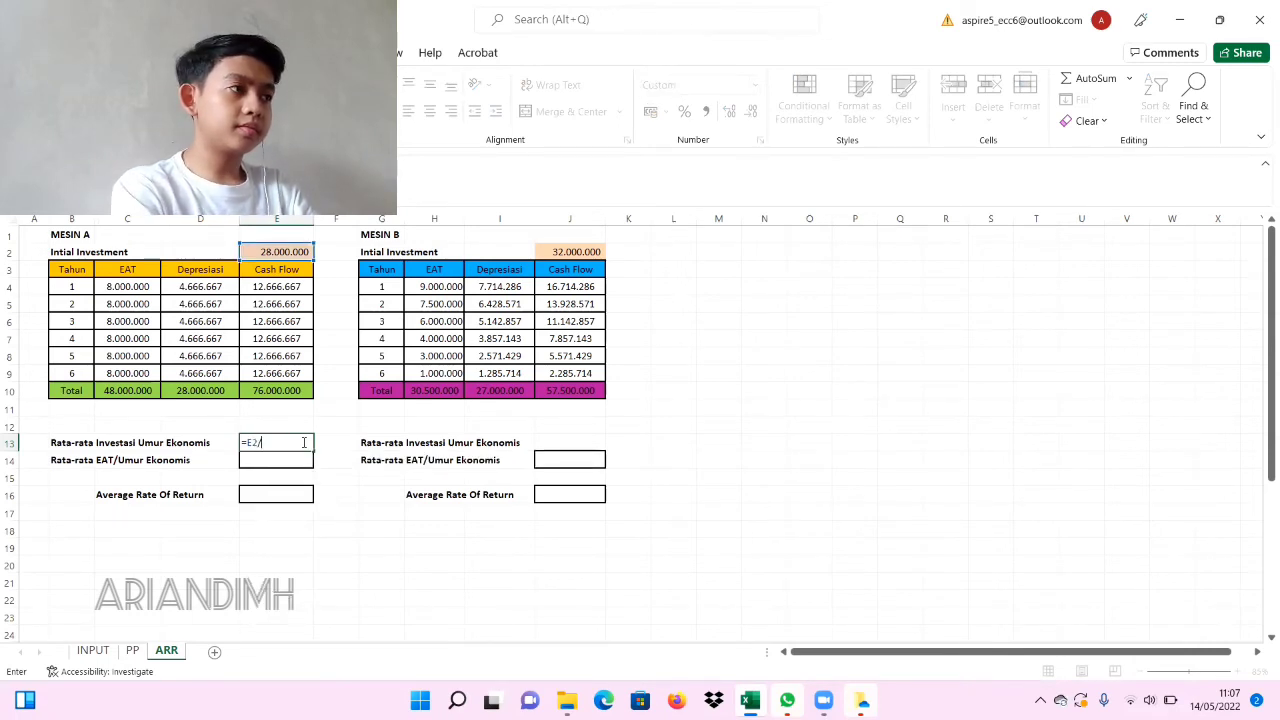
{"action": "type", "text": "B9"}
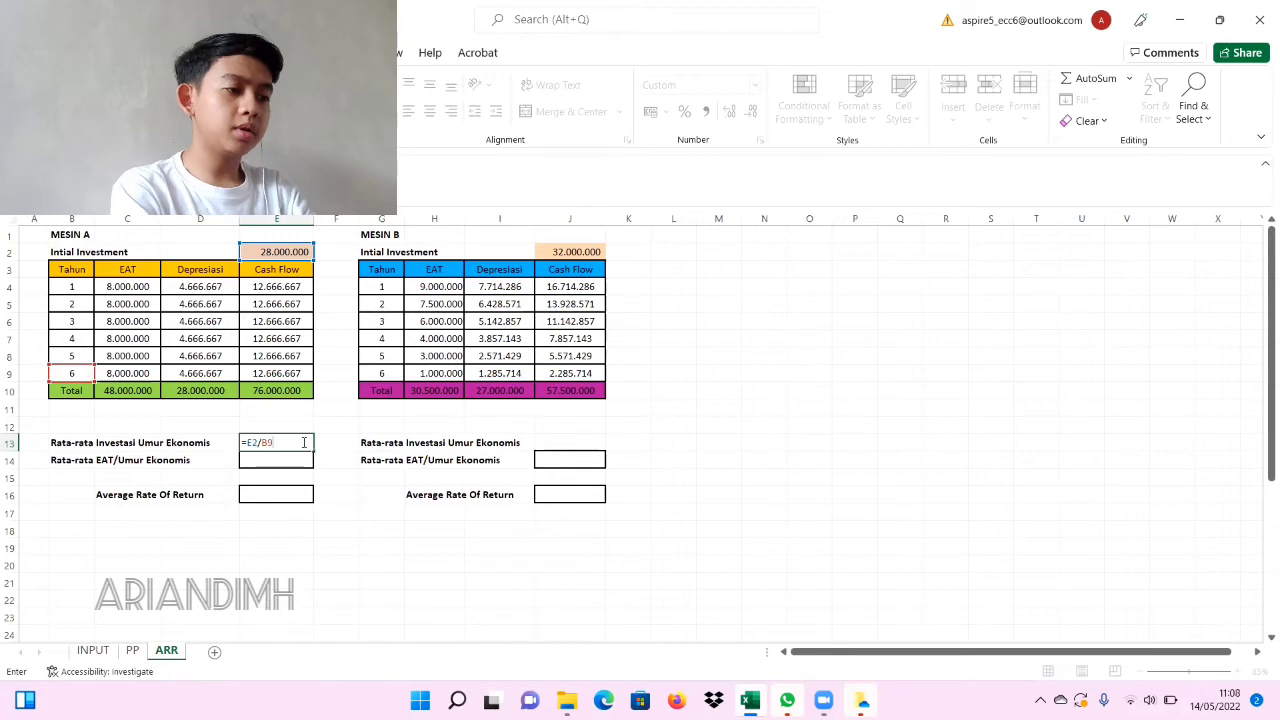
{"action": "key", "text": "Return"}
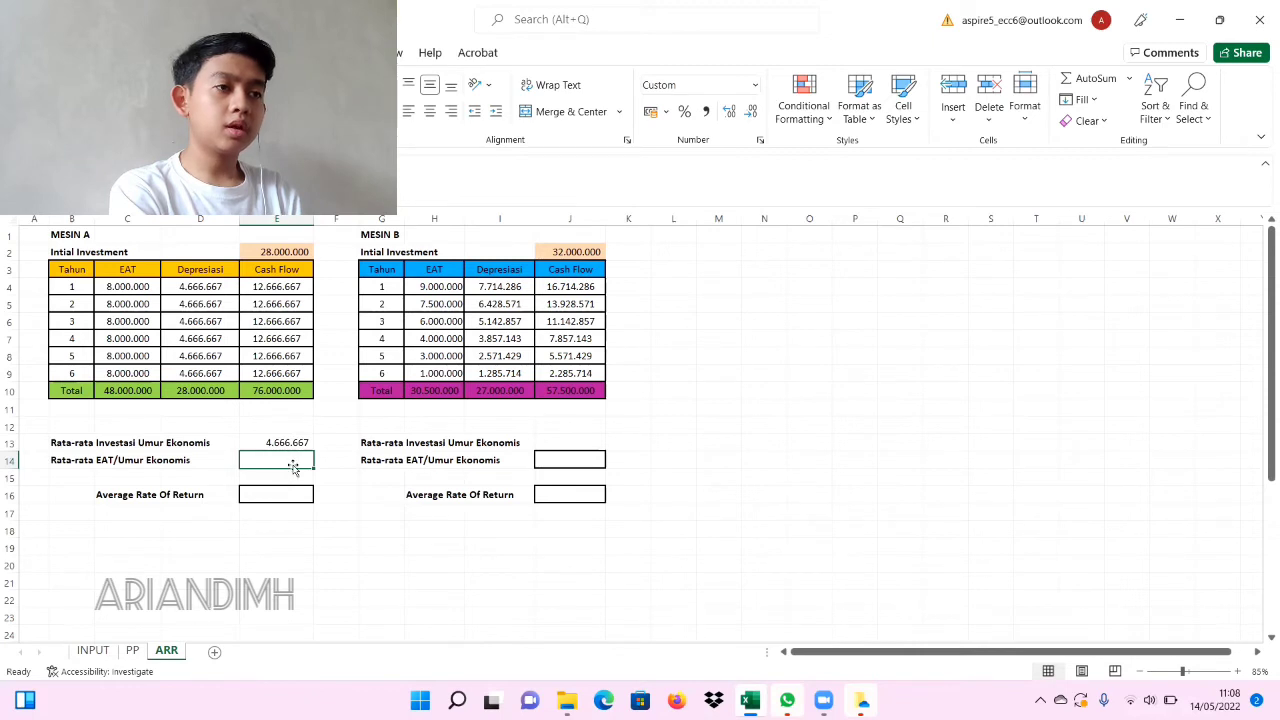
Calculate Mesin A's average EAT over its economic life in E14 with =C10/B9
{"action": "type", "text": "="}
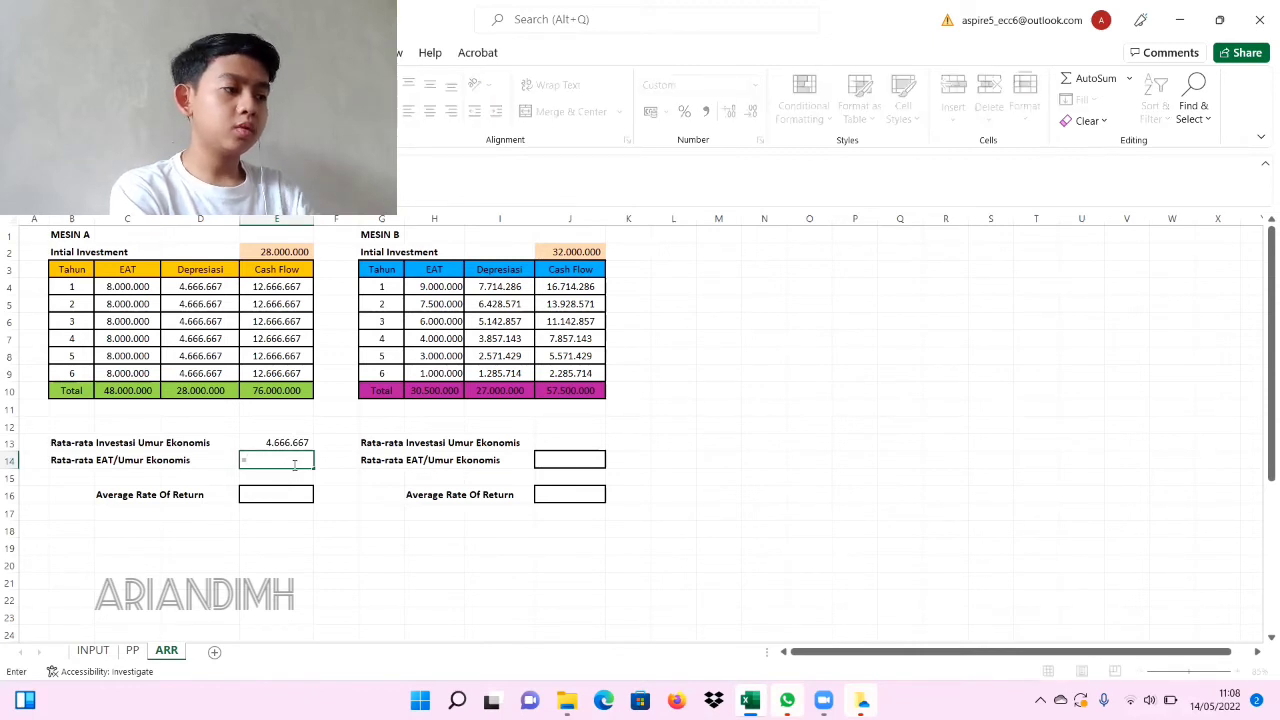
{"action": "type", "text": "C10"}
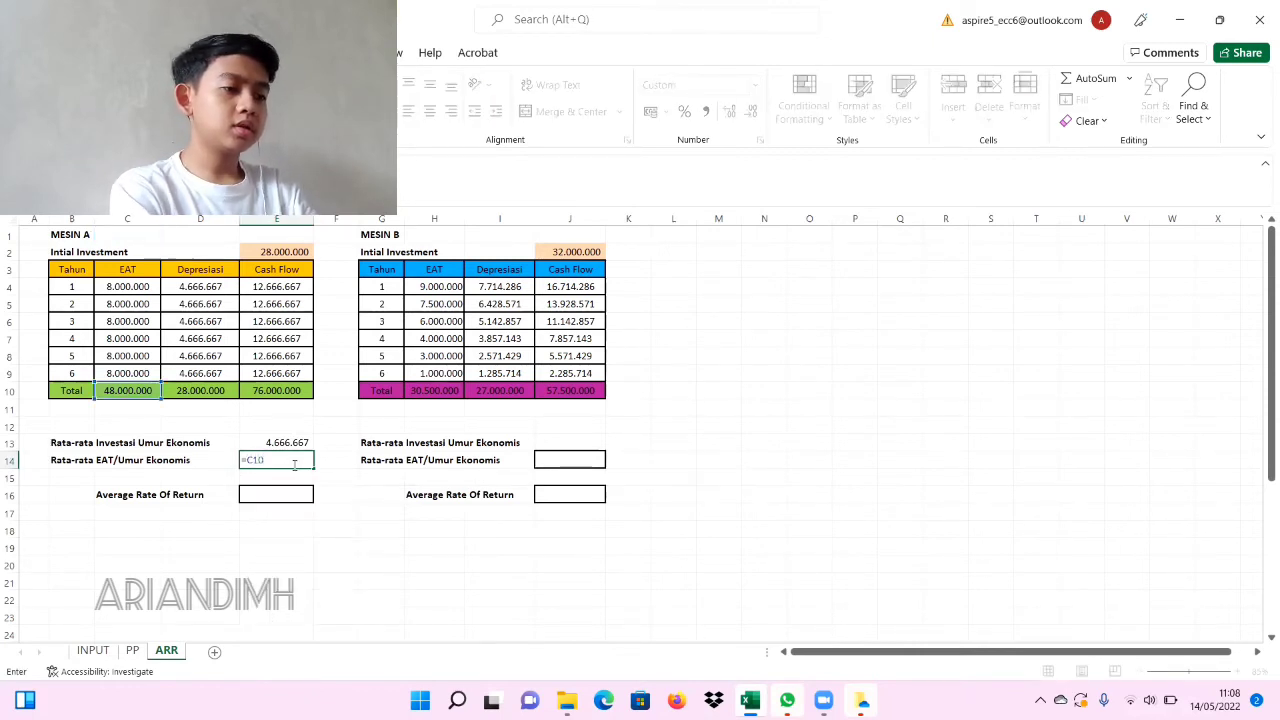
{"action": "type", "text": "/B9"}
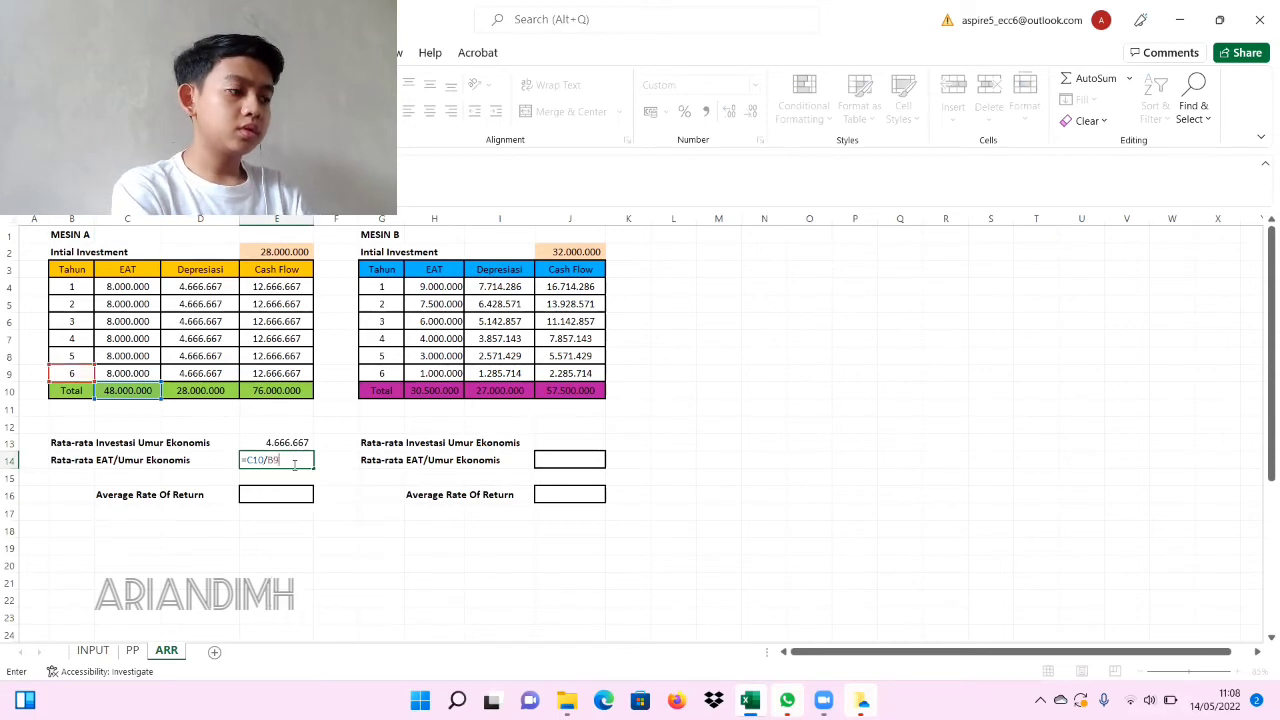
{"action": "key", "text": "Return"}
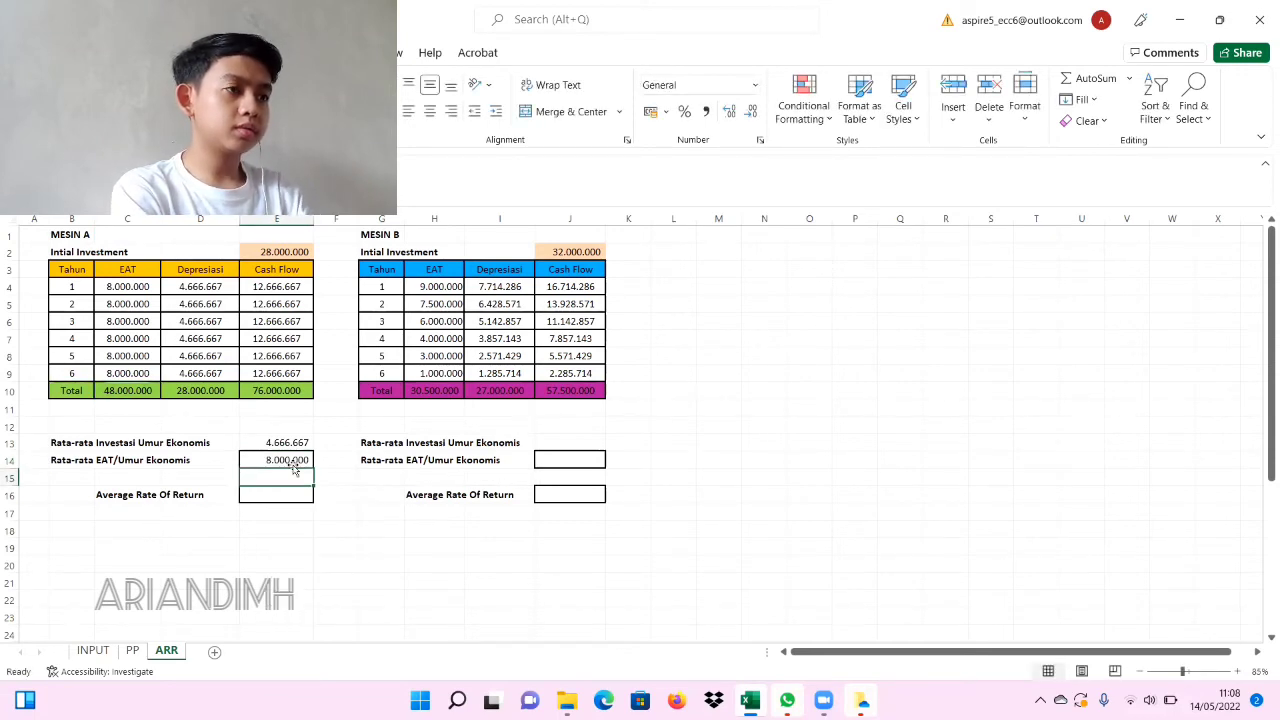
Calculate Mesin A's average rate of return in E16 with =E14/E13
{"action": "left_click", "coordinate": [274, 495]}
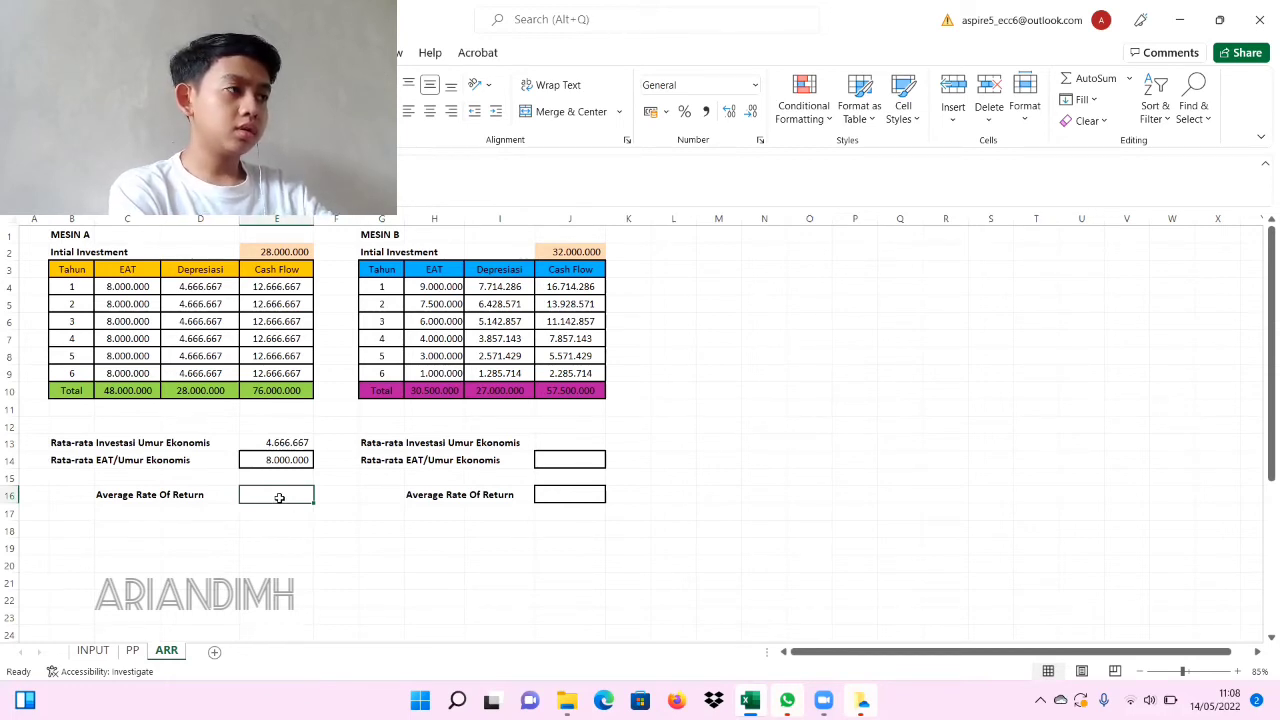
{"action": "type", "text": "E13"}
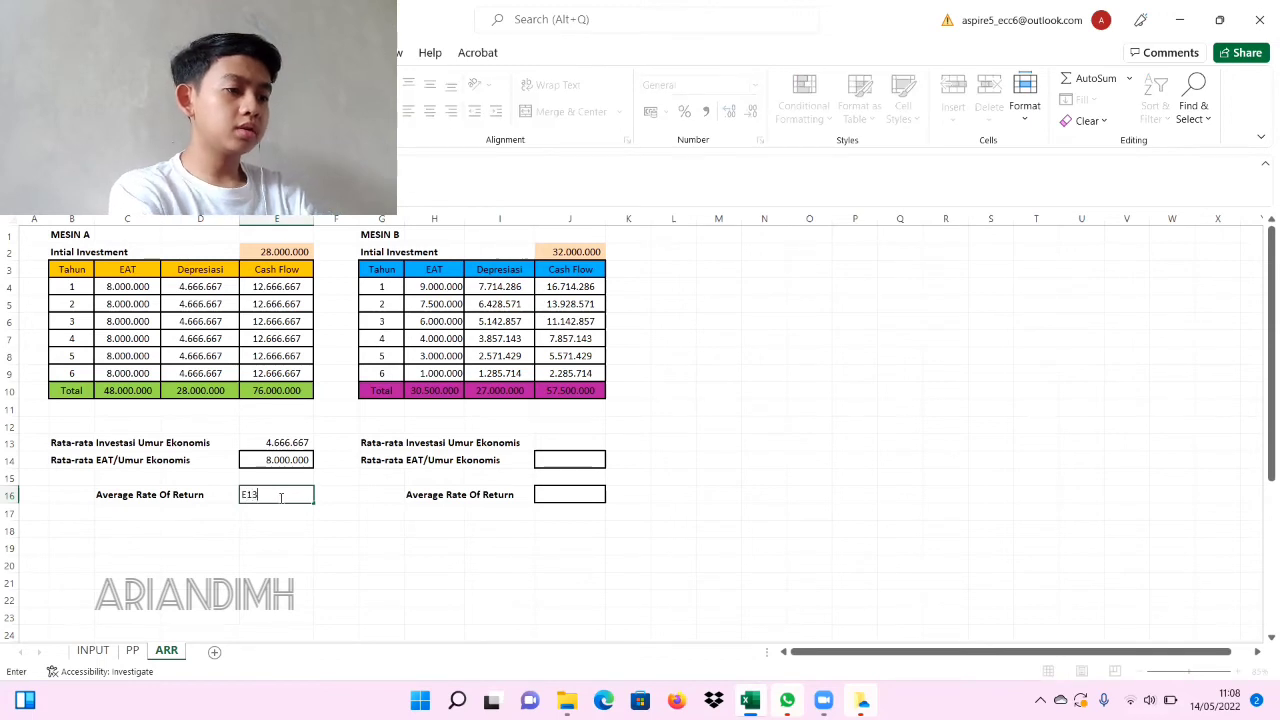
{"action": "key", "text": "BackSpace"}
{"action": "key", "text": "BackSpace"}
{"action": "key", "text": "BackSpace"}
{"action": "type", "text": "=E"}
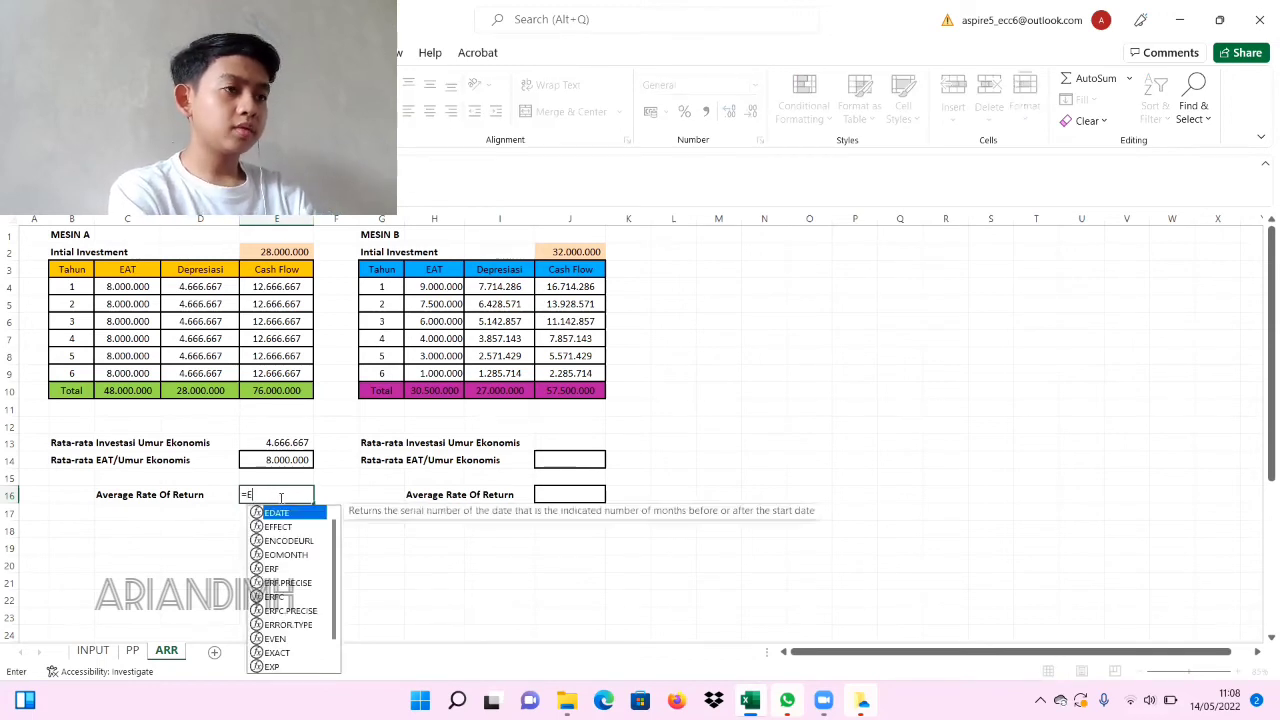
{"action": "type", "text": "13"}
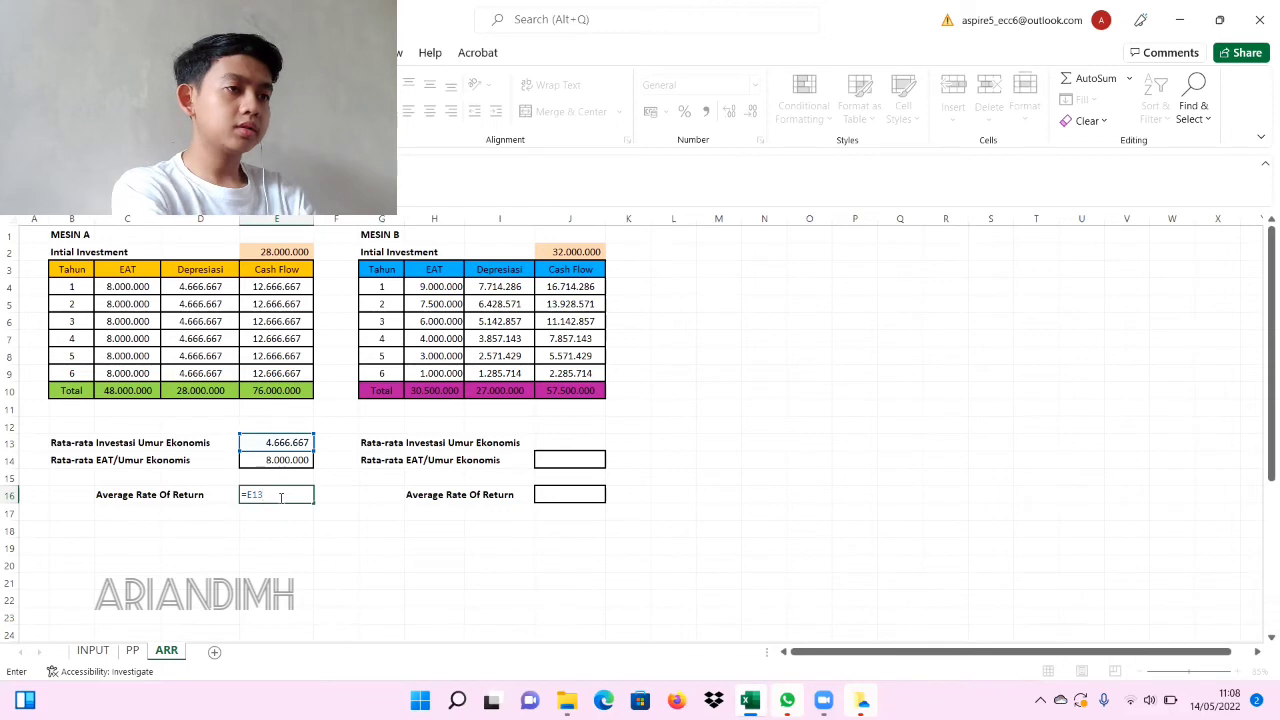
{"action": "type", "text": "/E12"}
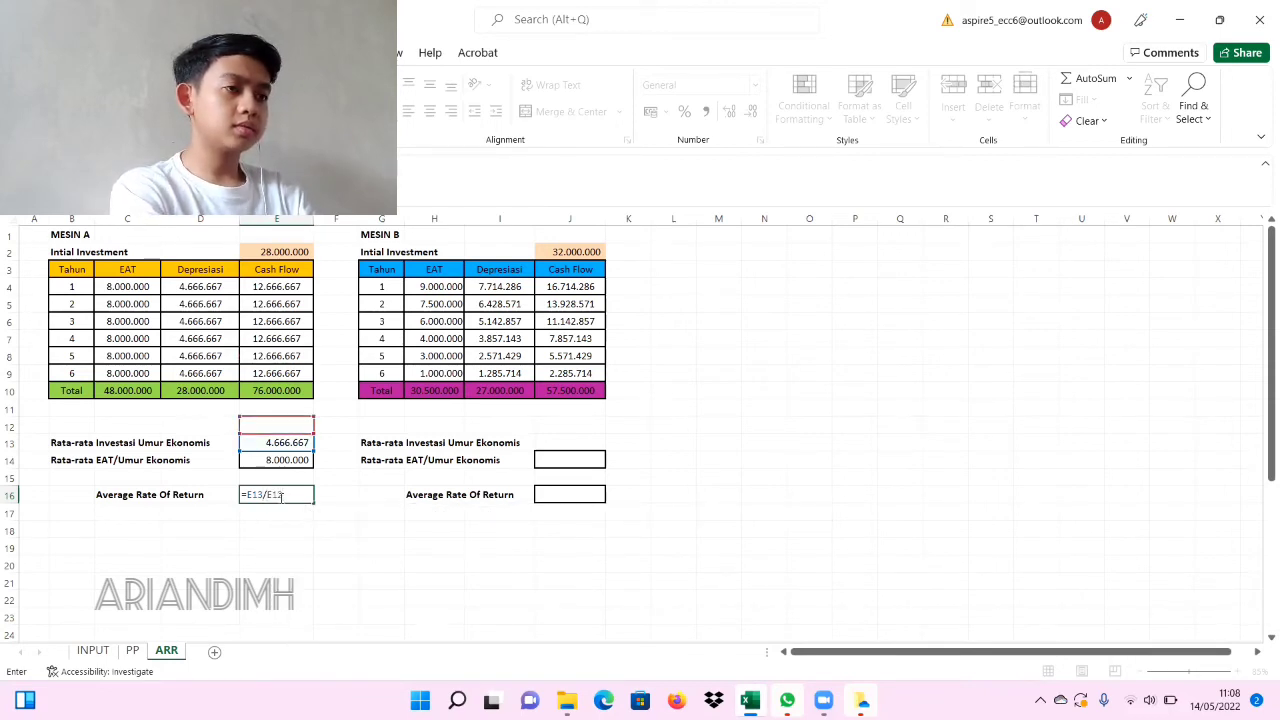
{"action": "key", "text": "BackSpace"}
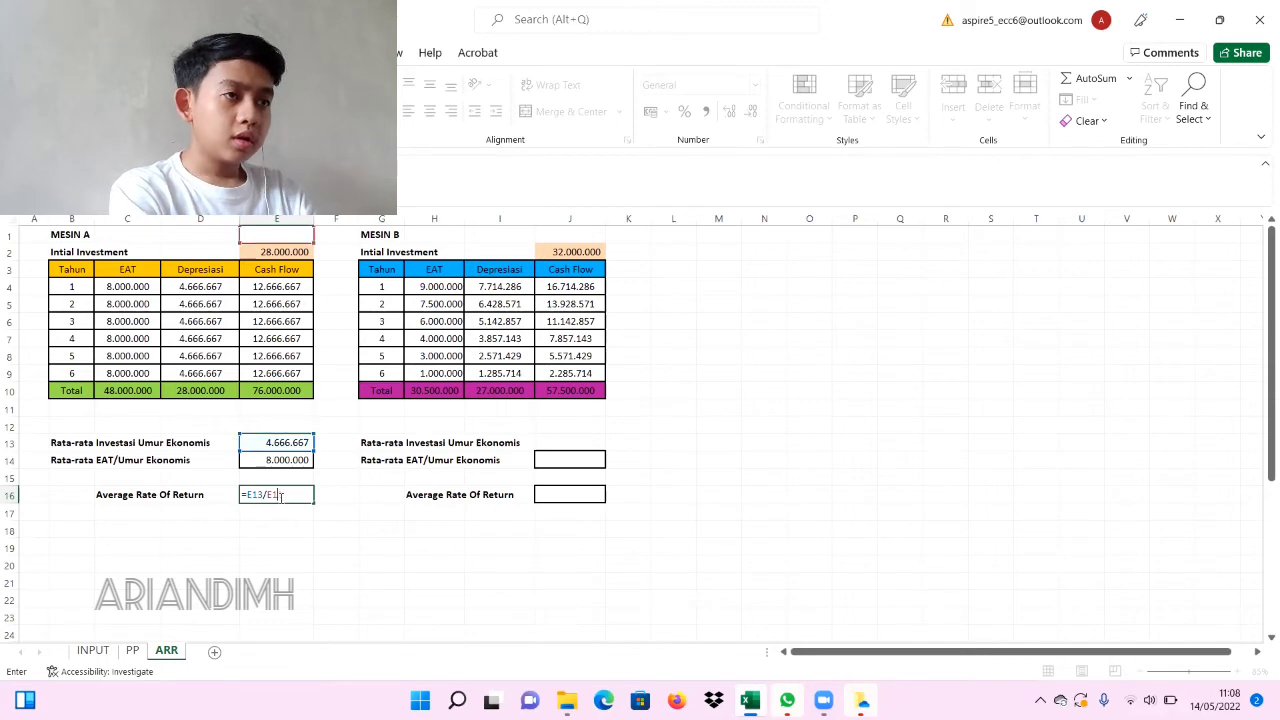
{"action": "key", "text": "BackSpace"}
{"action": "key", "text": "BackSpace"}
{"action": "key", "text": "BackSpace"}
{"action": "key", "text": "BackSpace"}
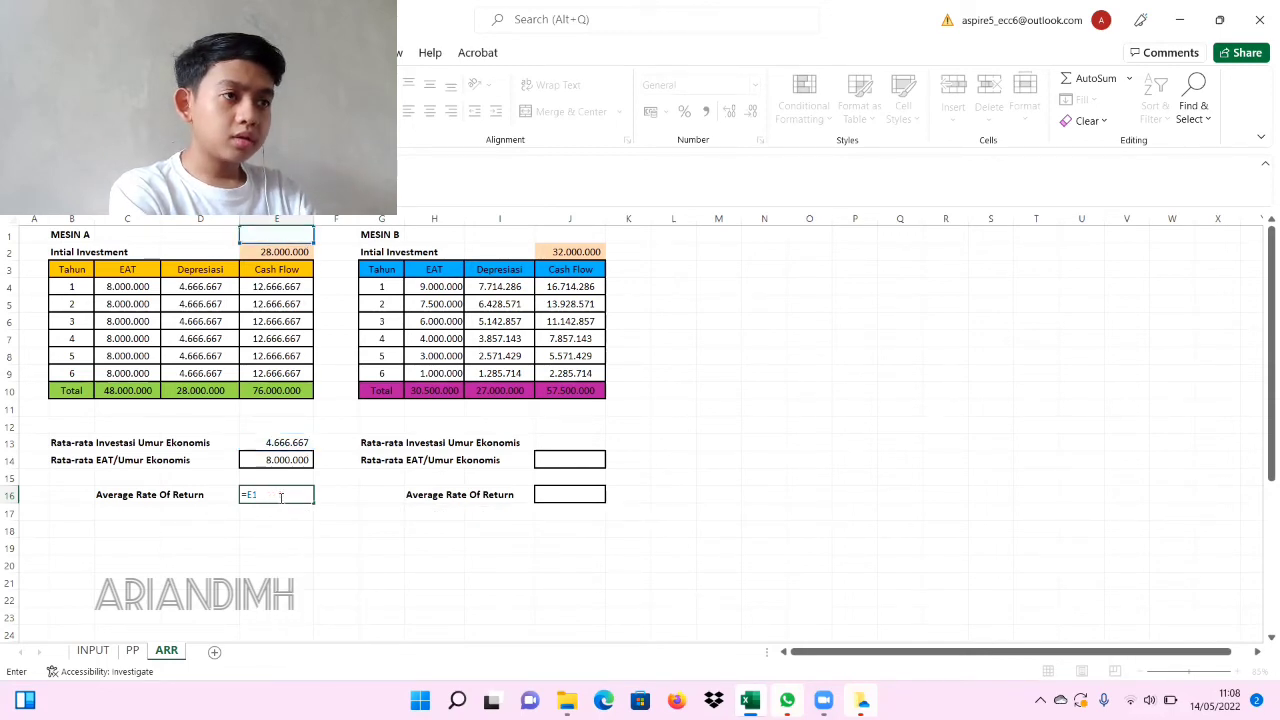
{"action": "type", "text": "4/3"}
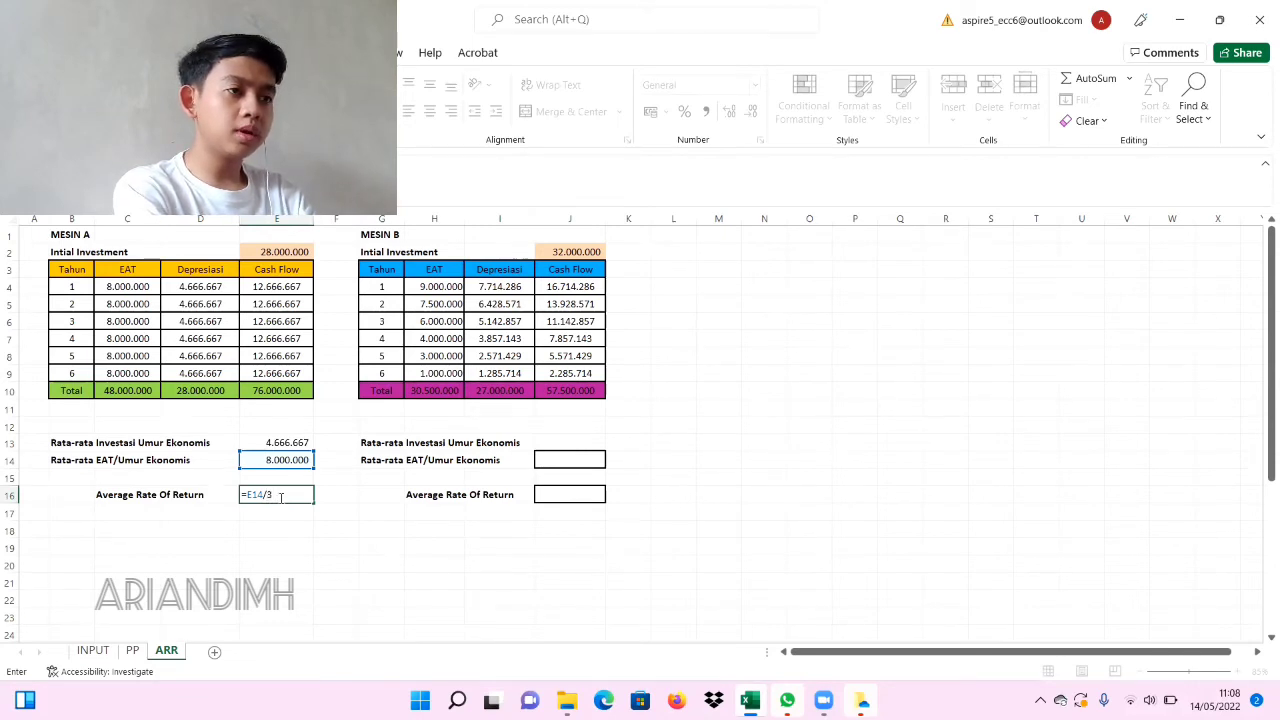
{"action": "key", "text": "BackSpace"}
{"action": "type", "text": "13"}
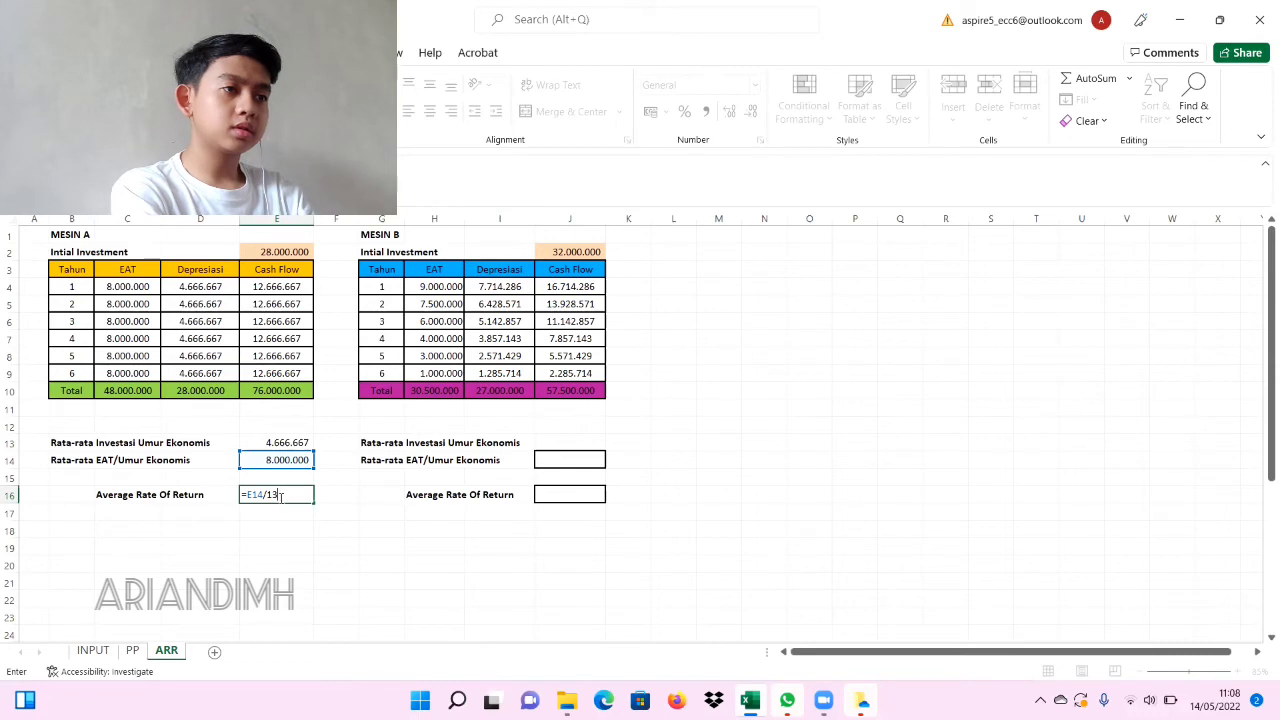
{"action": "key", "text": "BackSpace"}
{"action": "key", "text": "BackSpace"}
{"action": "type", "text": "E13"}
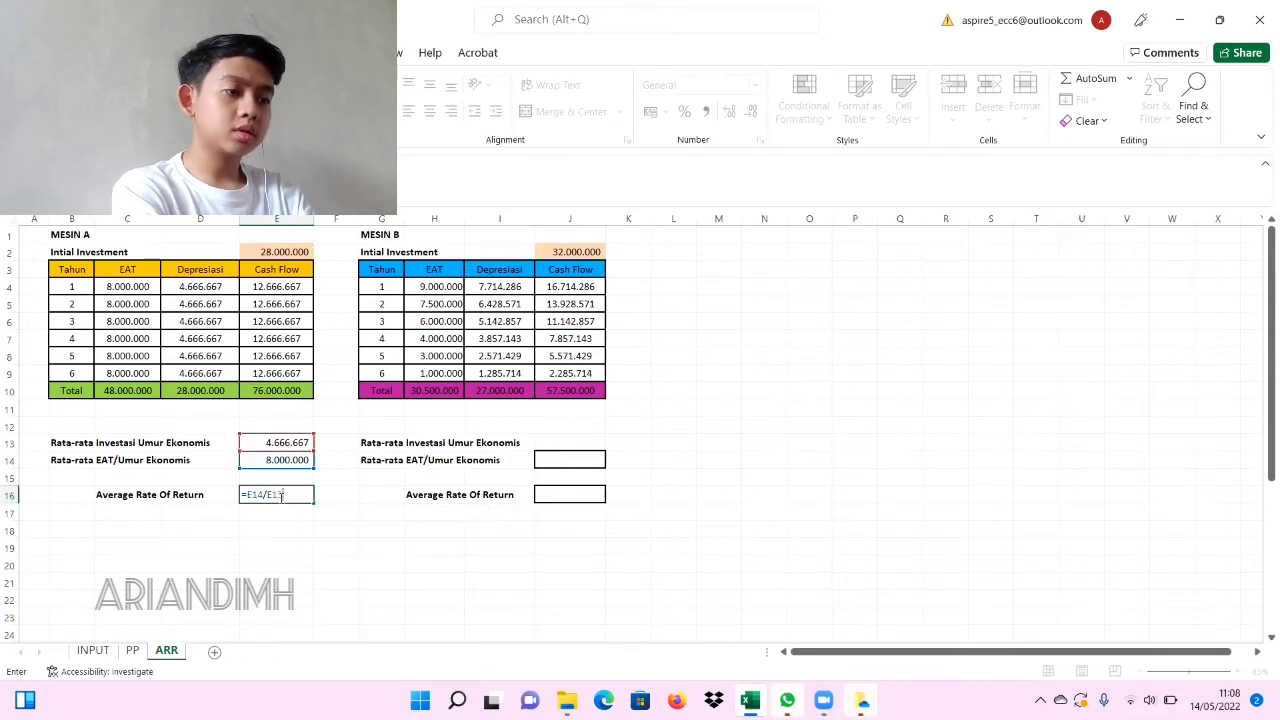
{"action": "key", "text": "Return"}
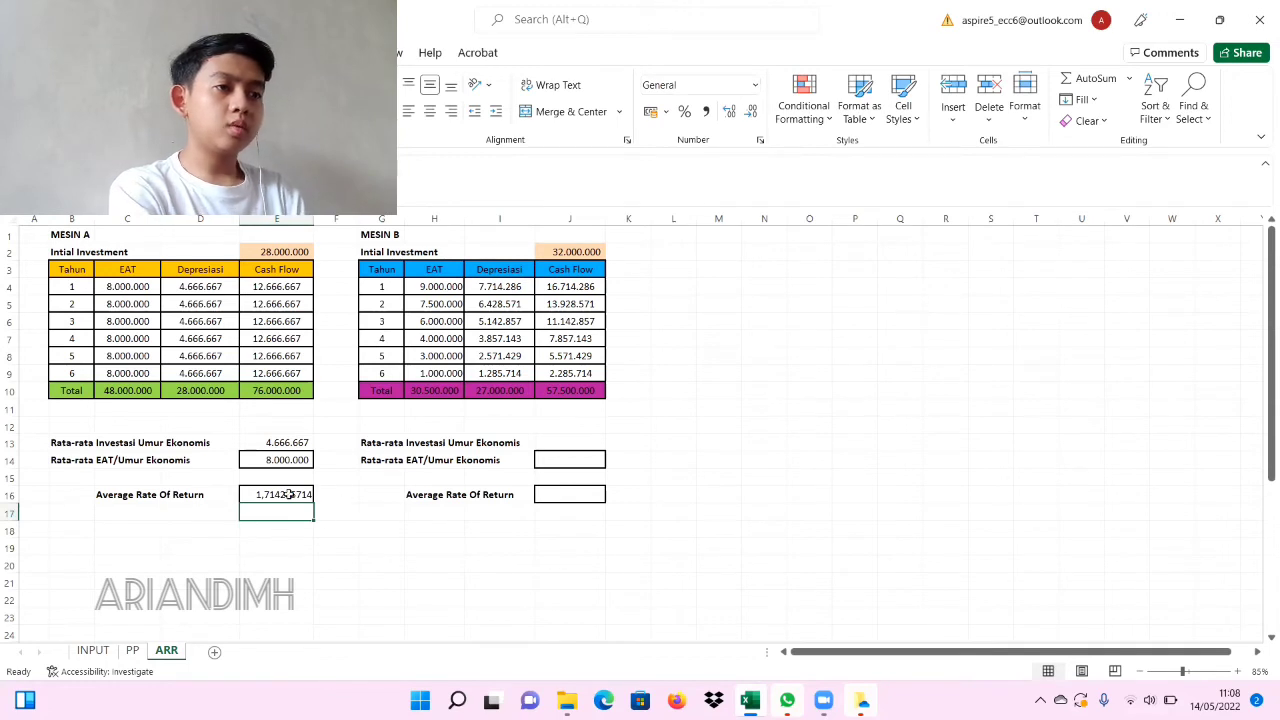
Format Mesin A's average rate of return in E16 as Percentage
{"action": "left_click", "coordinate": [288, 494]}
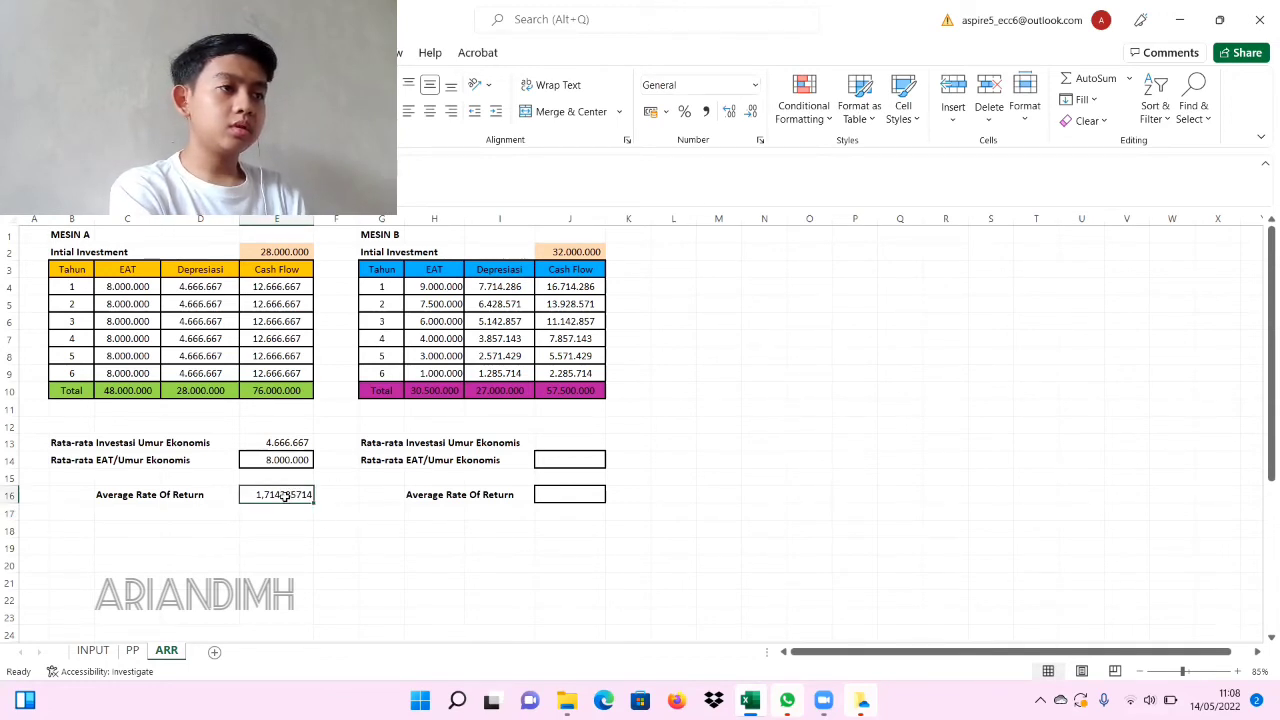
{"action": "left_click", "coordinate": [756, 86]}
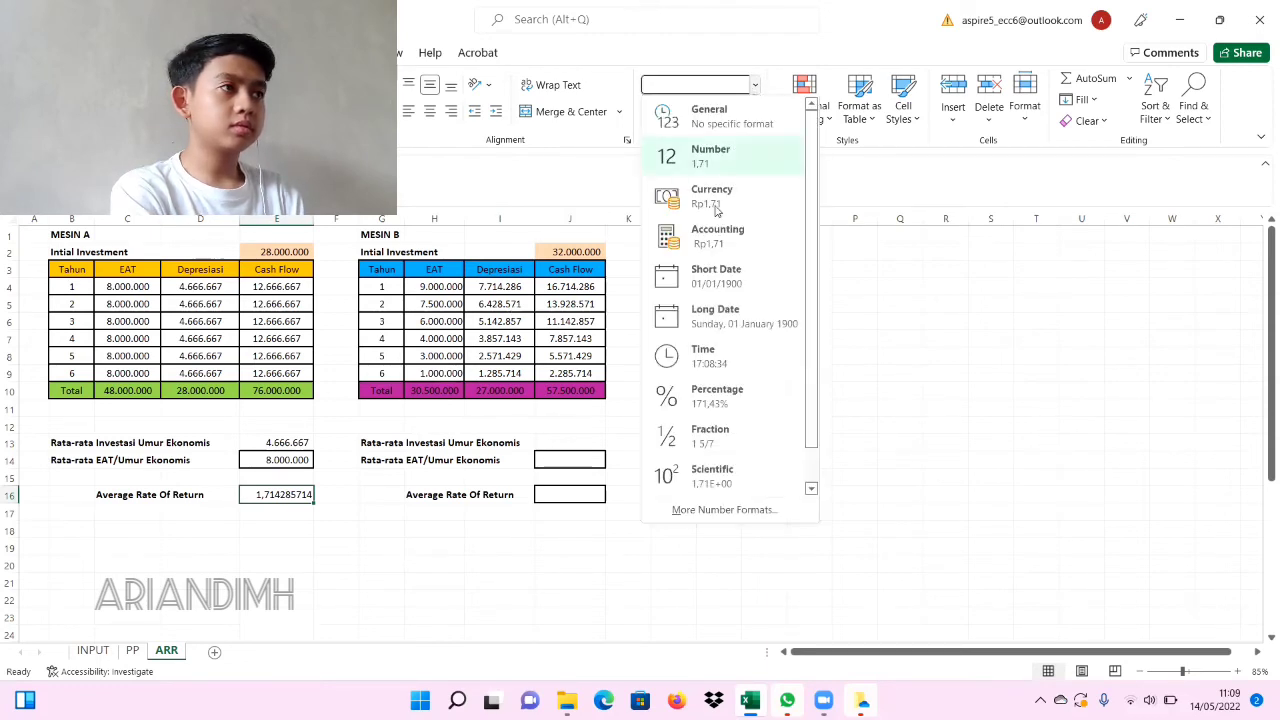
{"action": "left_click", "coordinate": [686, 400]}
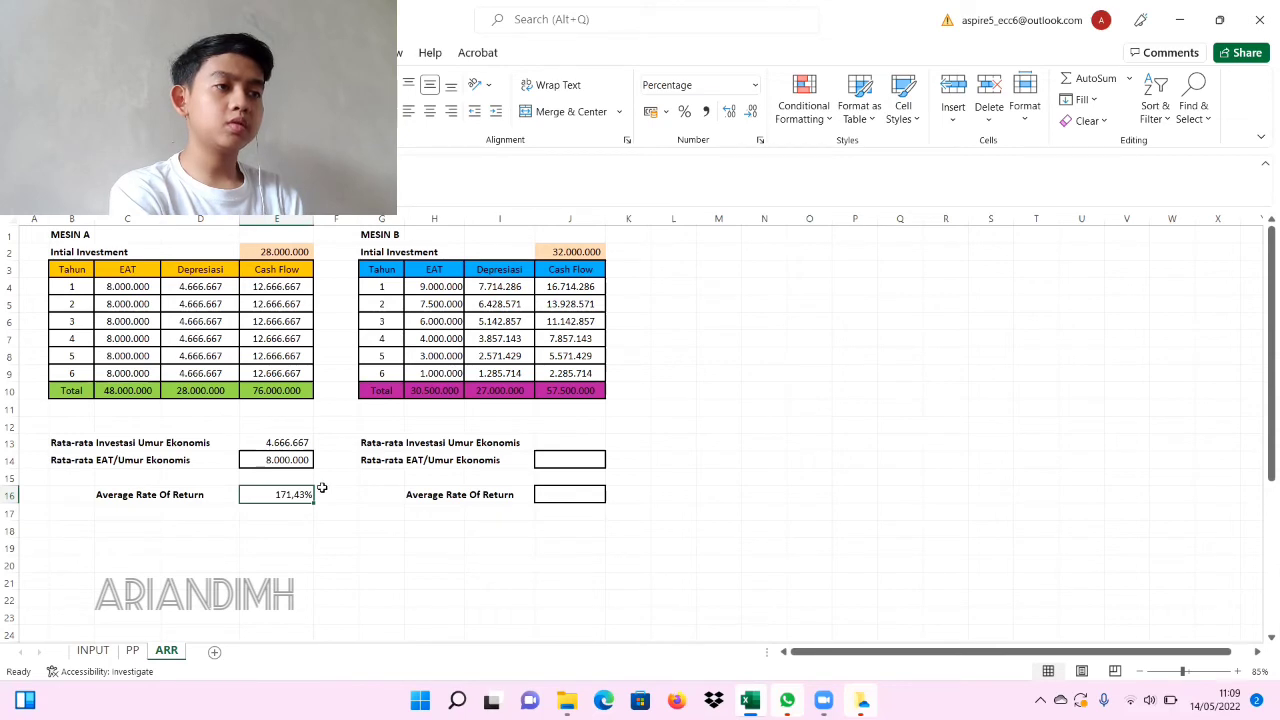
Calculate Mesin B's average investment over its economic life in J13 with =J2/G9
{"action": "left_click", "coordinate": [450, 443]}
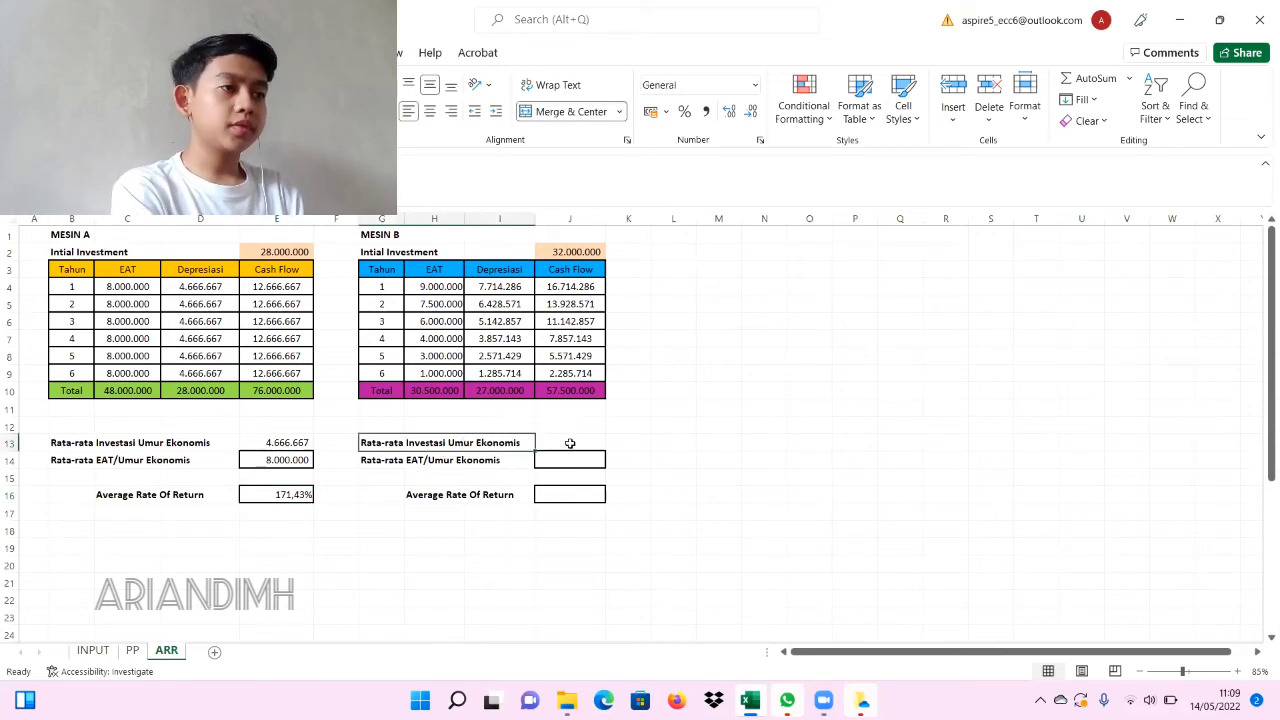
{"action": "left_click", "coordinate": [568, 444]}
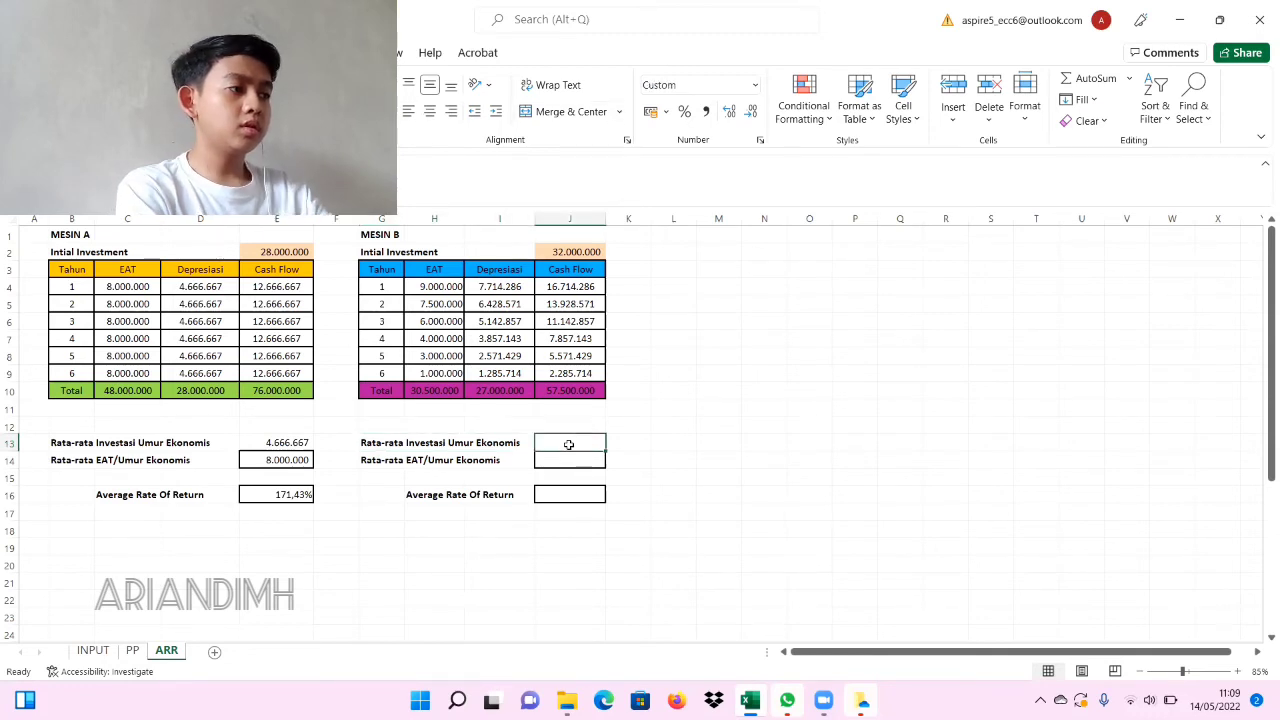
{"action": "type", "text": "="}
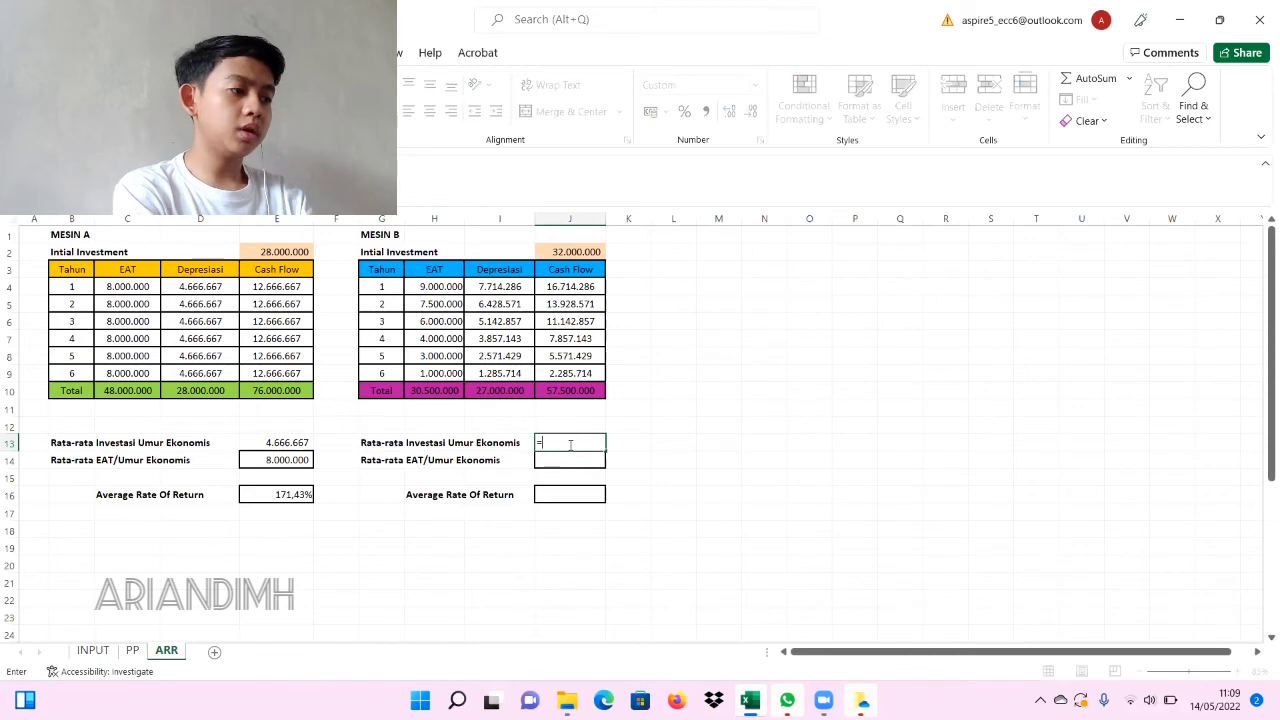
{"action": "type", "text": "J2/G"}
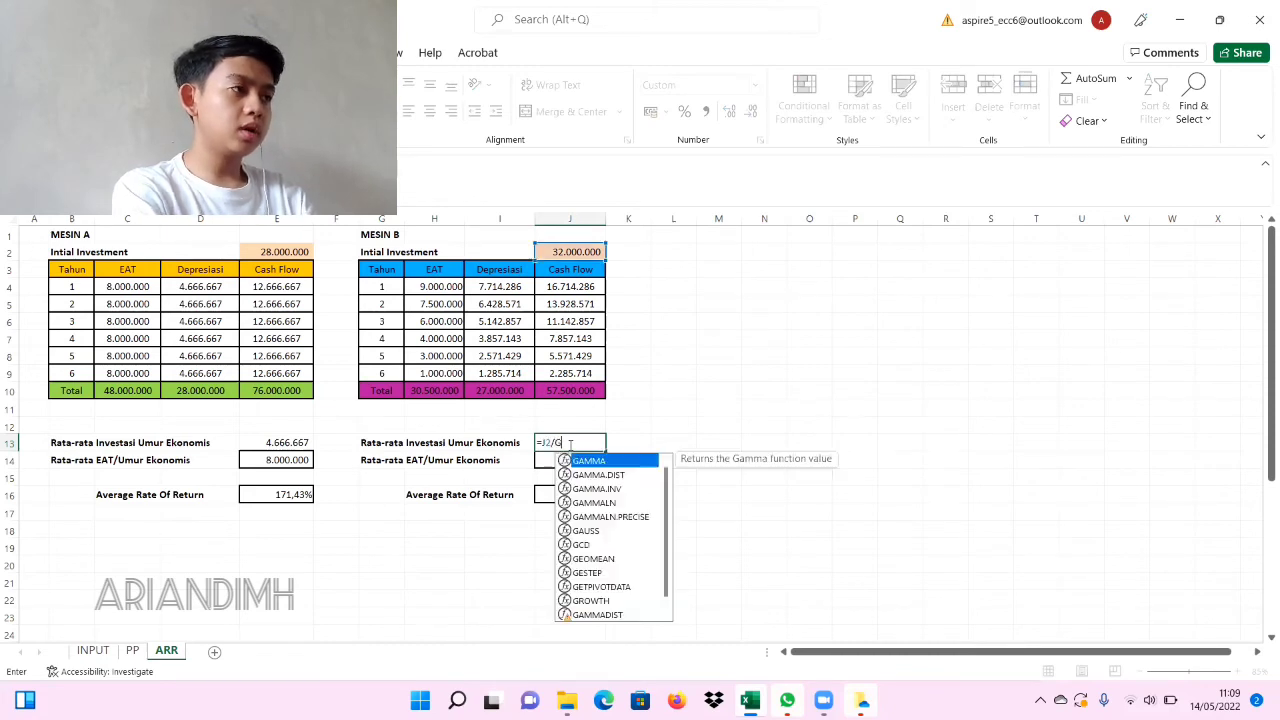
{"action": "type", "text": "9"}
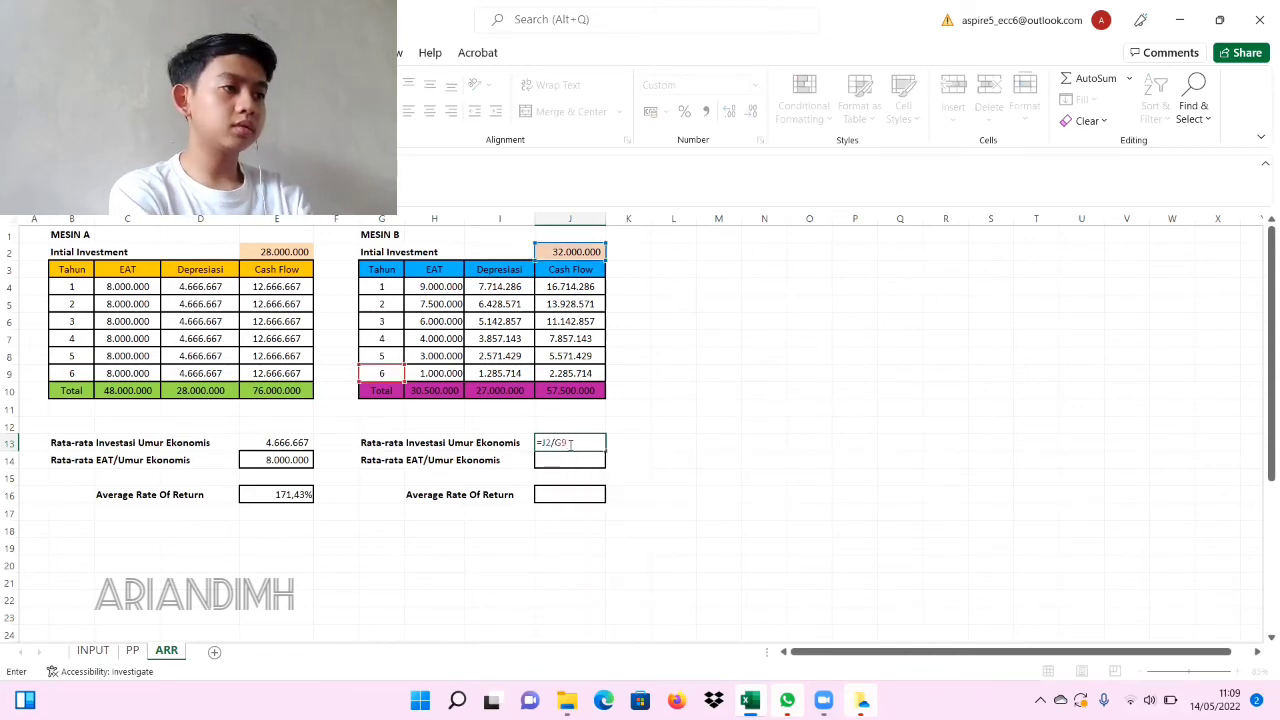
{"action": "key", "text": "Return"}
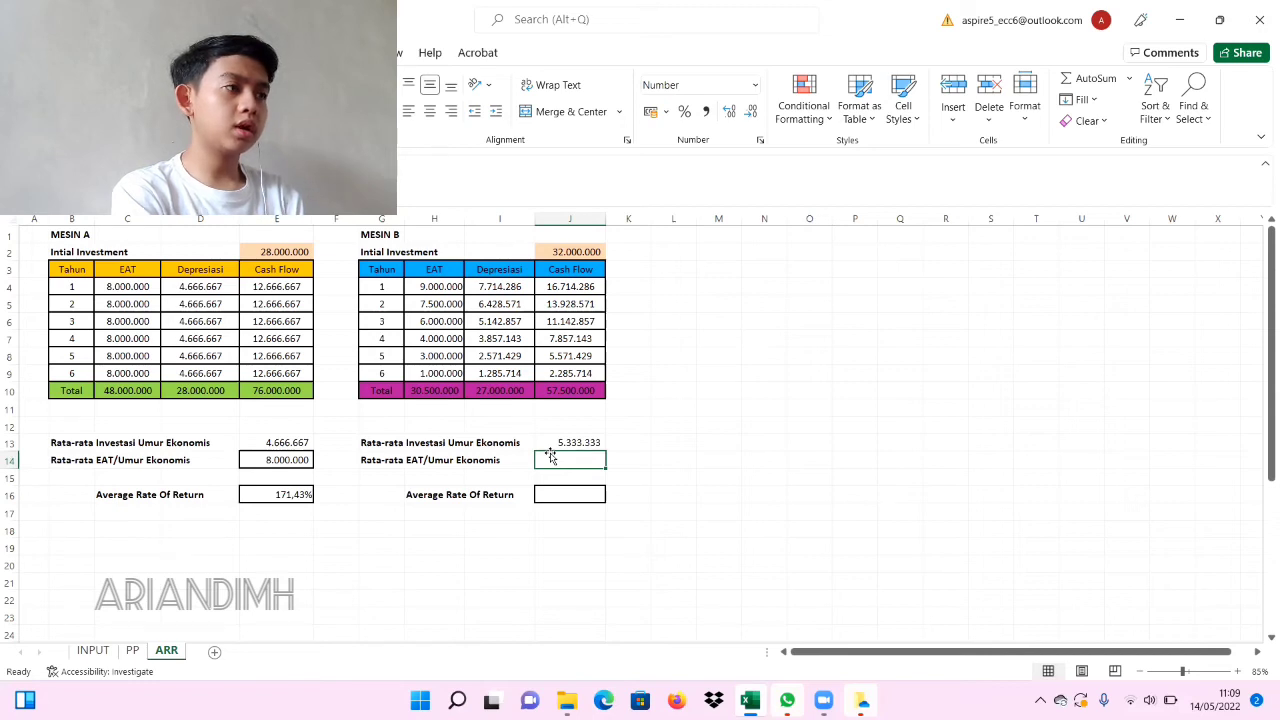
Calculate Mesin B's average EAT over its economic life in J14 with =H10/G9
{"action": "type", "text": "=H10"}
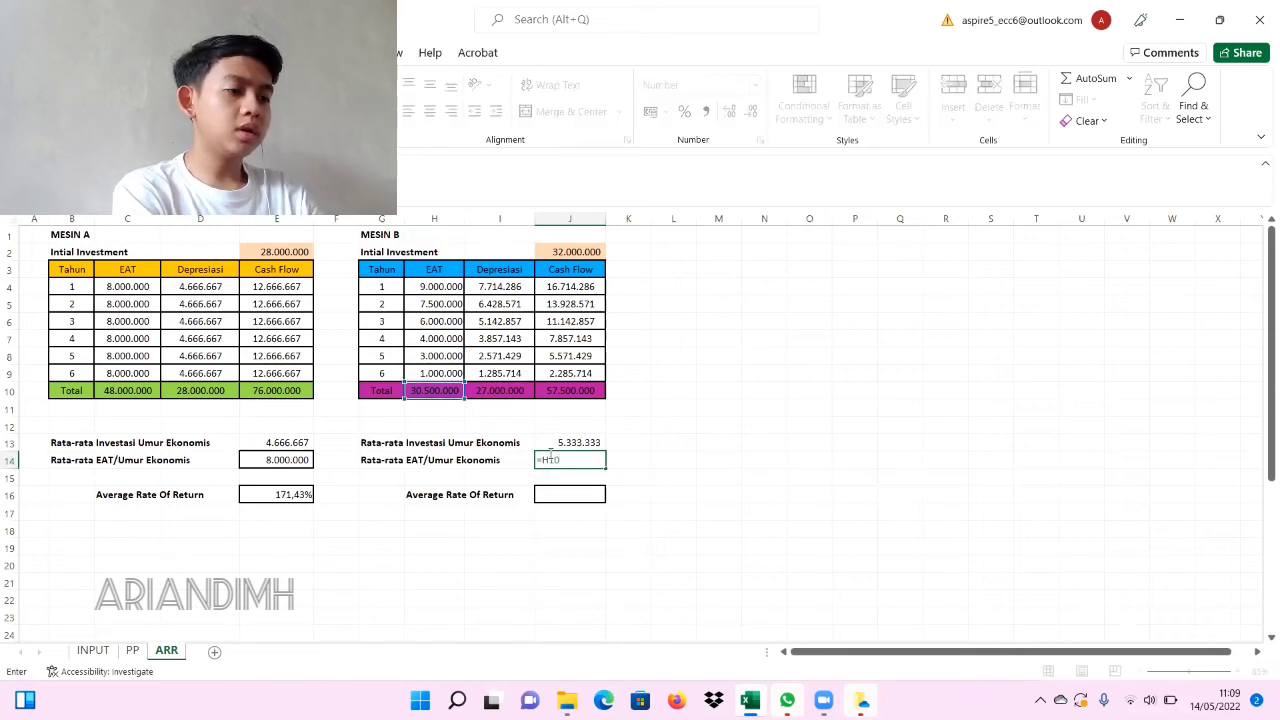
{"action": "type", "text": "/G9"}
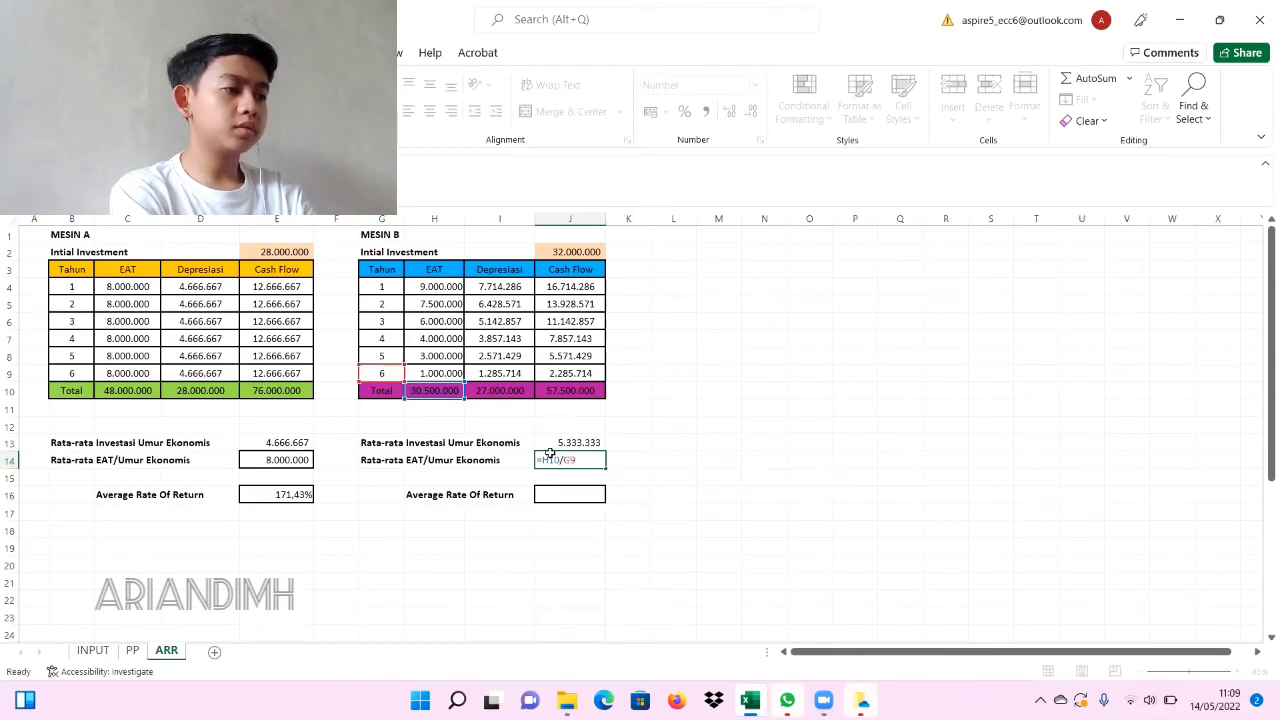
{"action": "key", "text": "Return"}
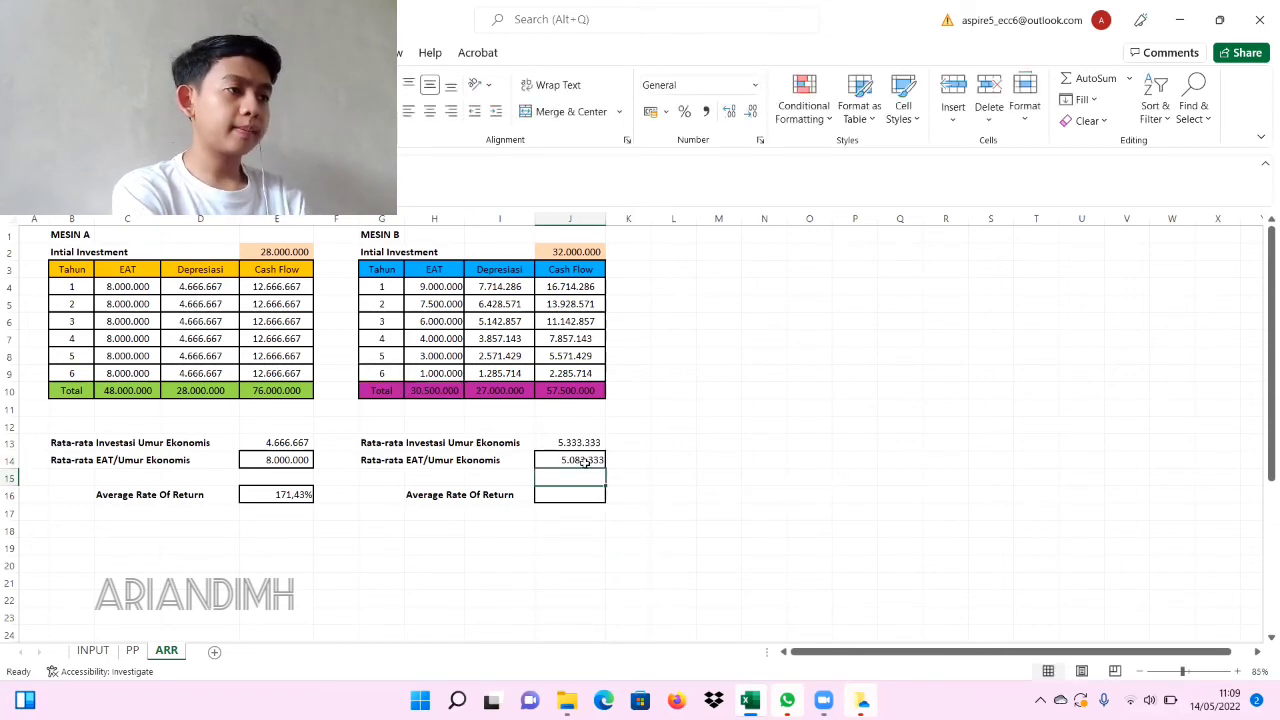
{"action": "left_click", "coordinate": [584, 460]}
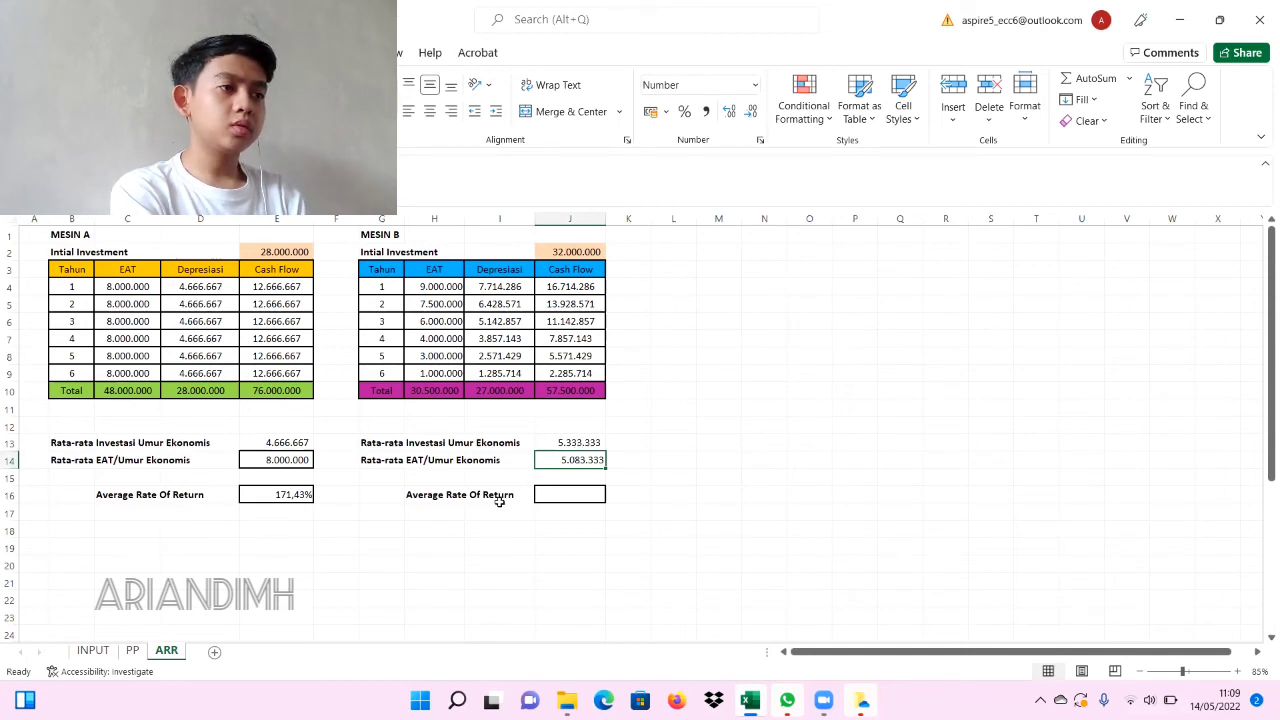
Calculate Mesin B's average rate of return in J16 with =J14/J13
{"action": "left_click", "coordinate": [560, 497]}
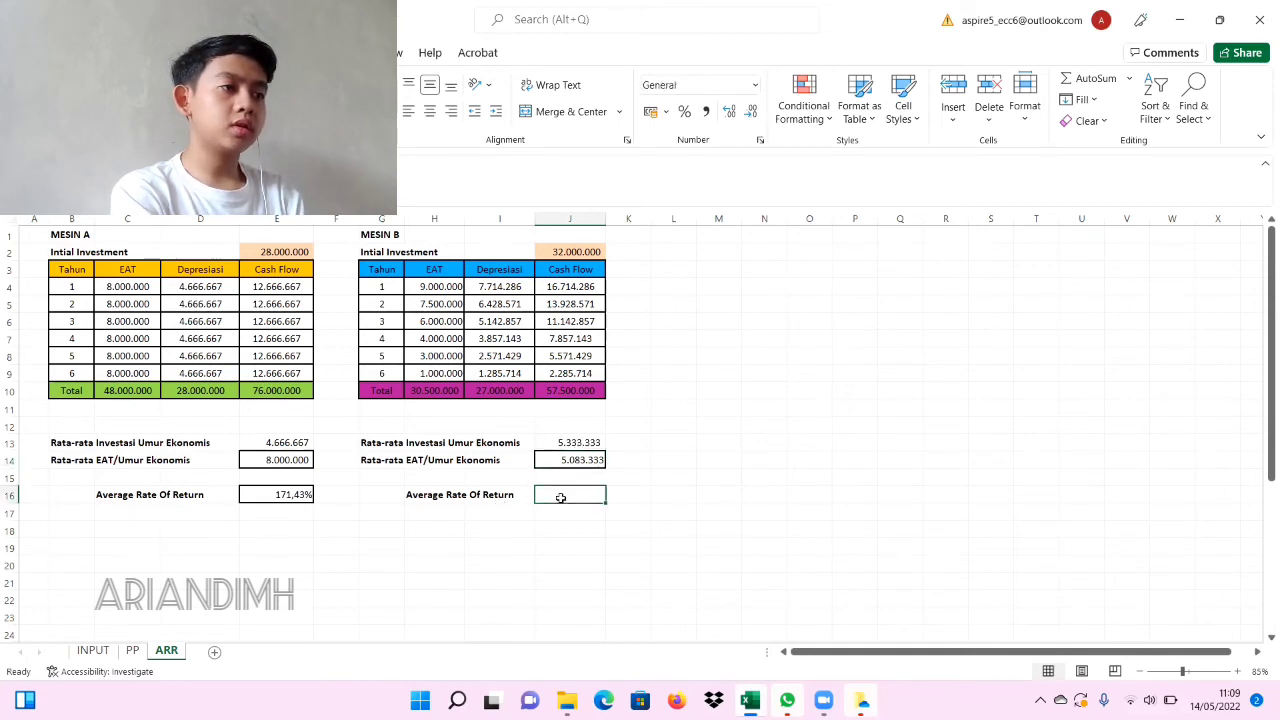
{"action": "type", "text": "="}
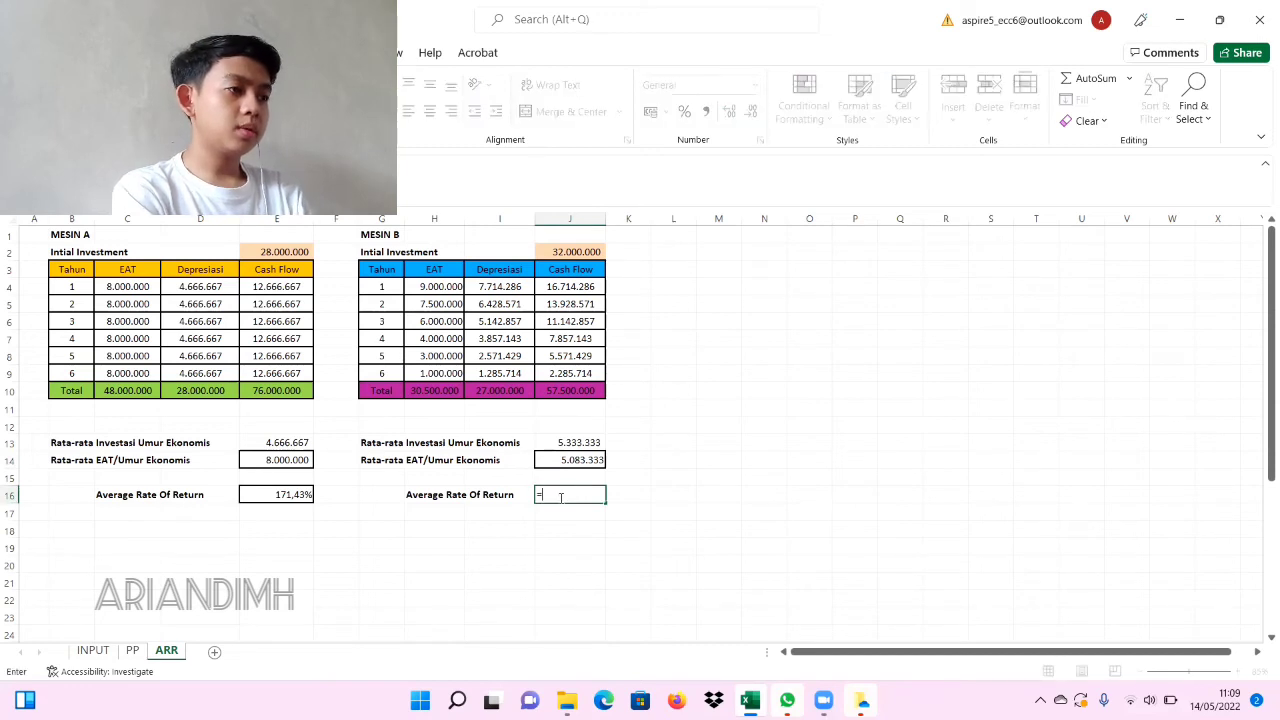
{"action": "type", "text": "J14"}
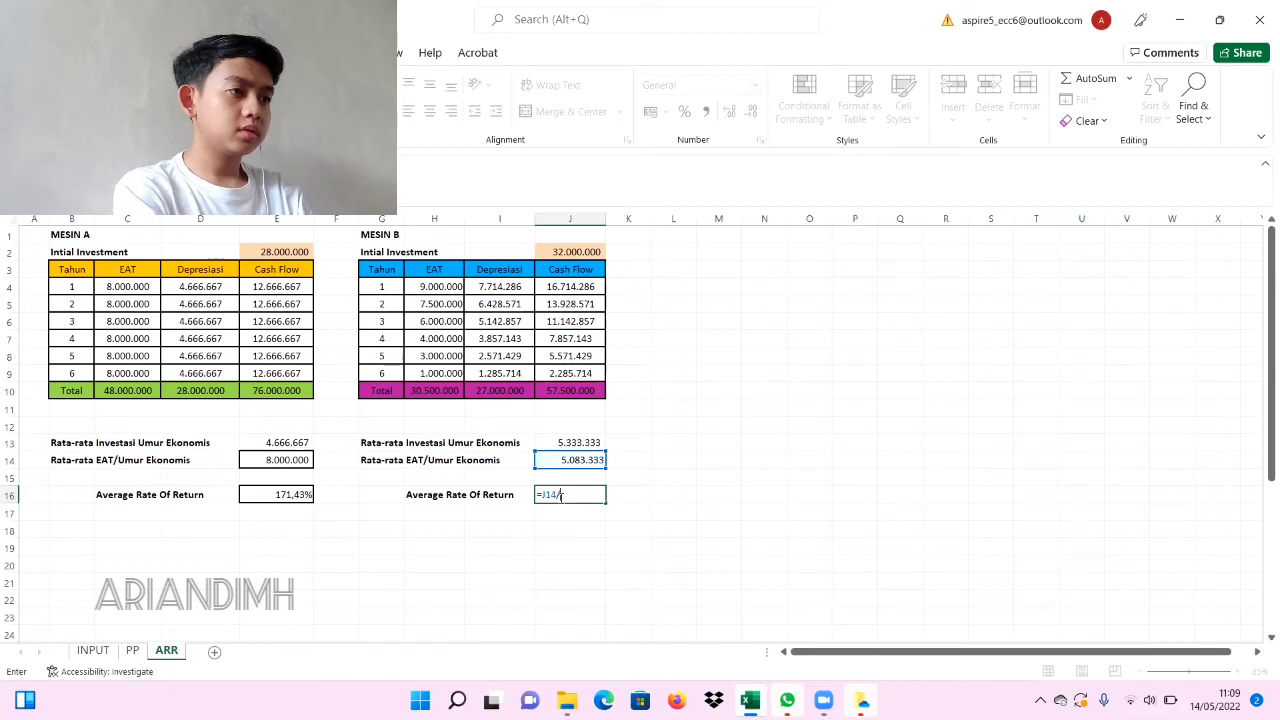
{"action": "type", "text": "/J13"}
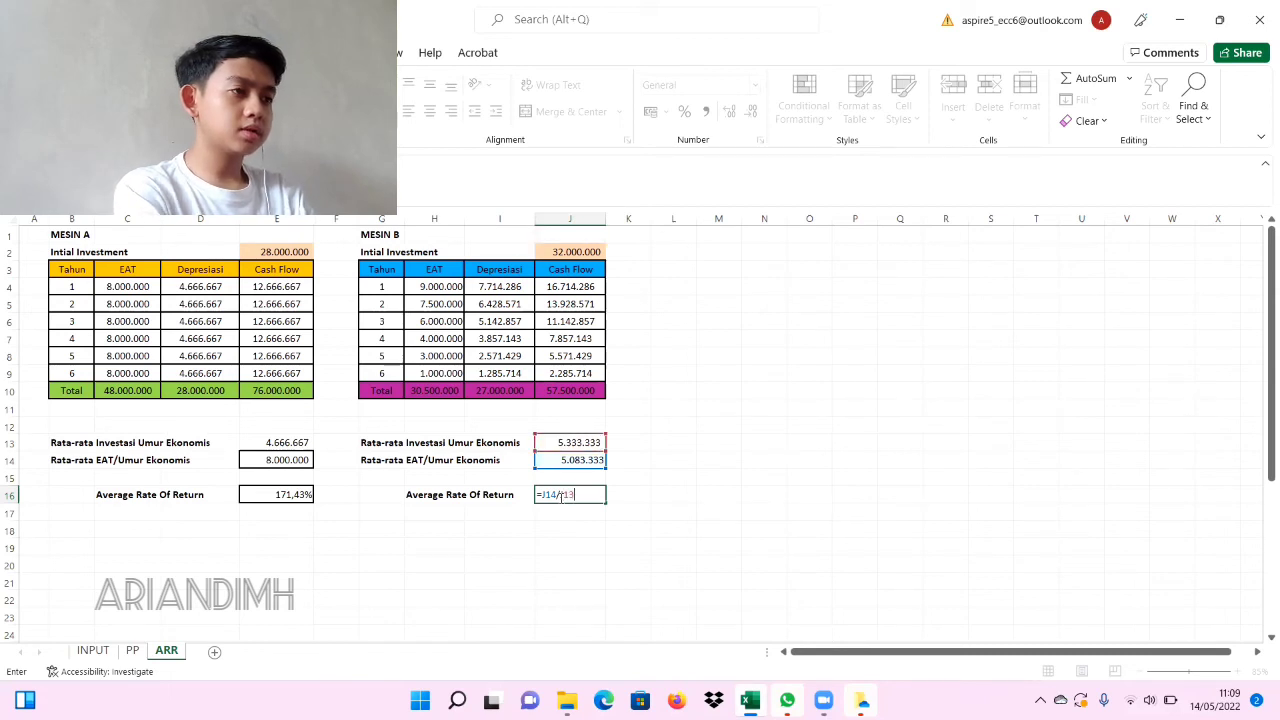
{"action": "key", "text": "Return"}
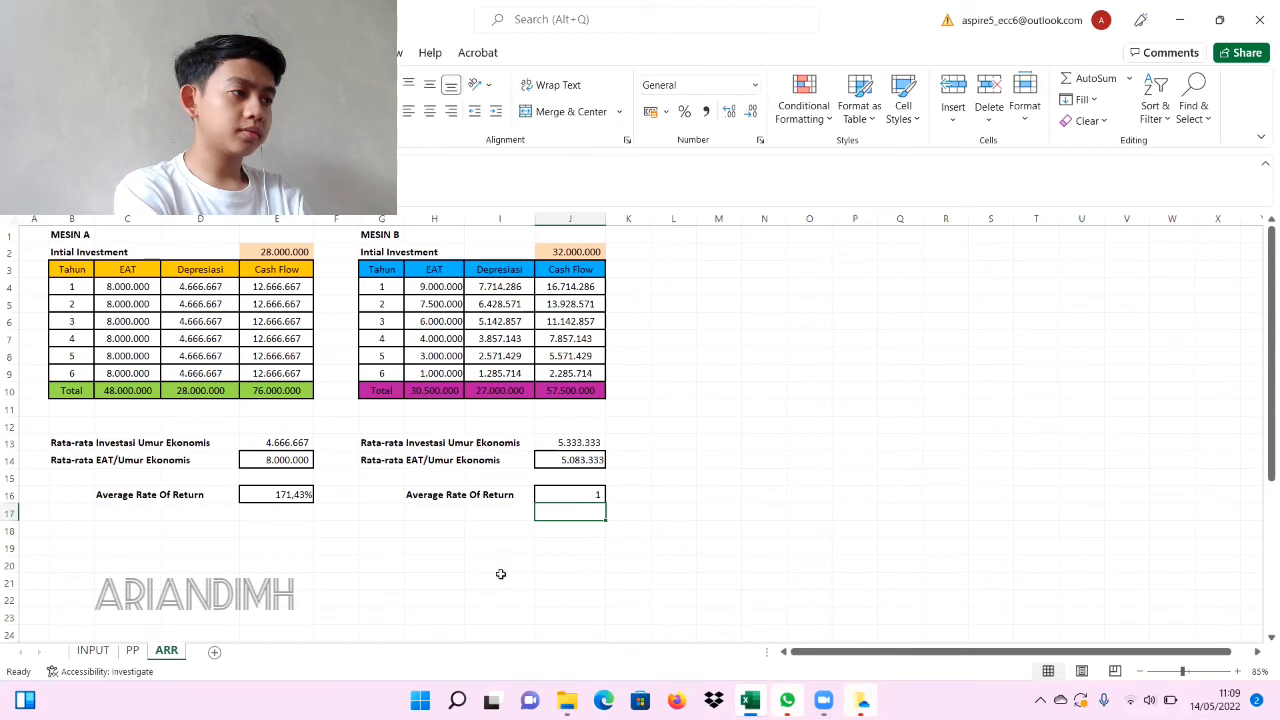
Format Mesin B's average rate of return in J16 as Percentage
{"action": "left_click", "coordinate": [586, 494]}
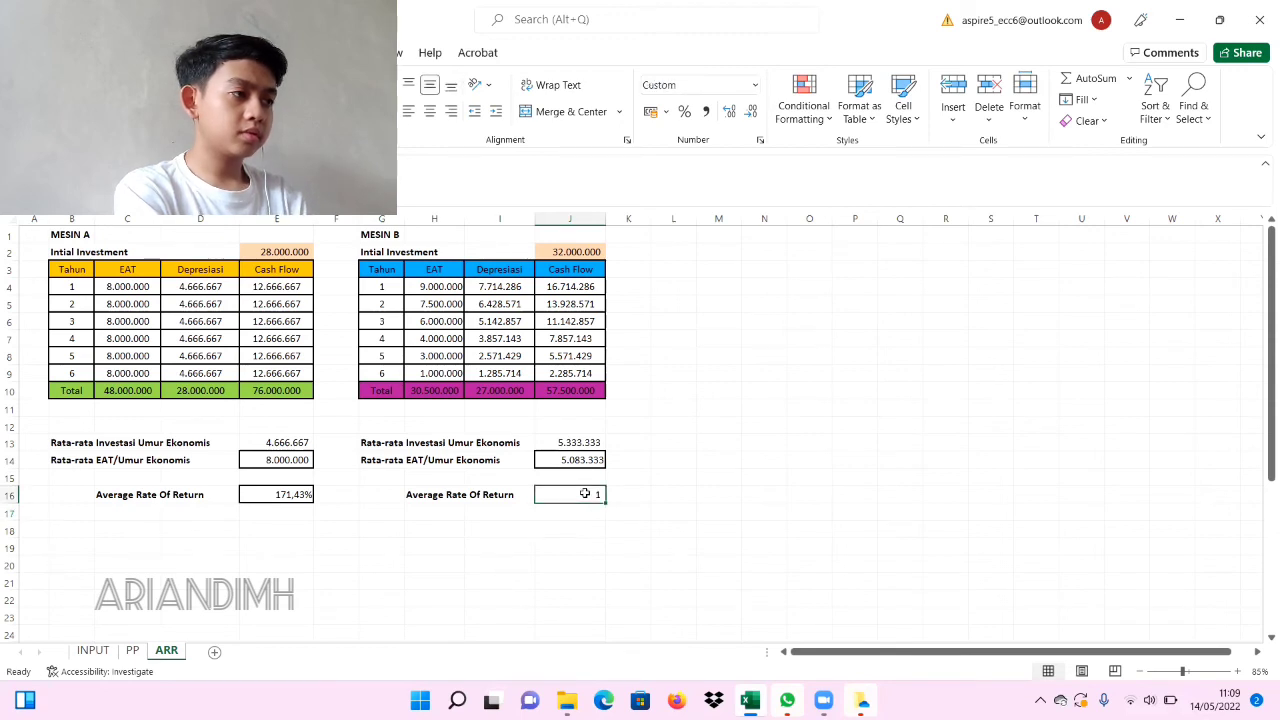
{"action": "left_click", "coordinate": [729, 111]}
{"action": "left_click", "coordinate": [729, 111]}
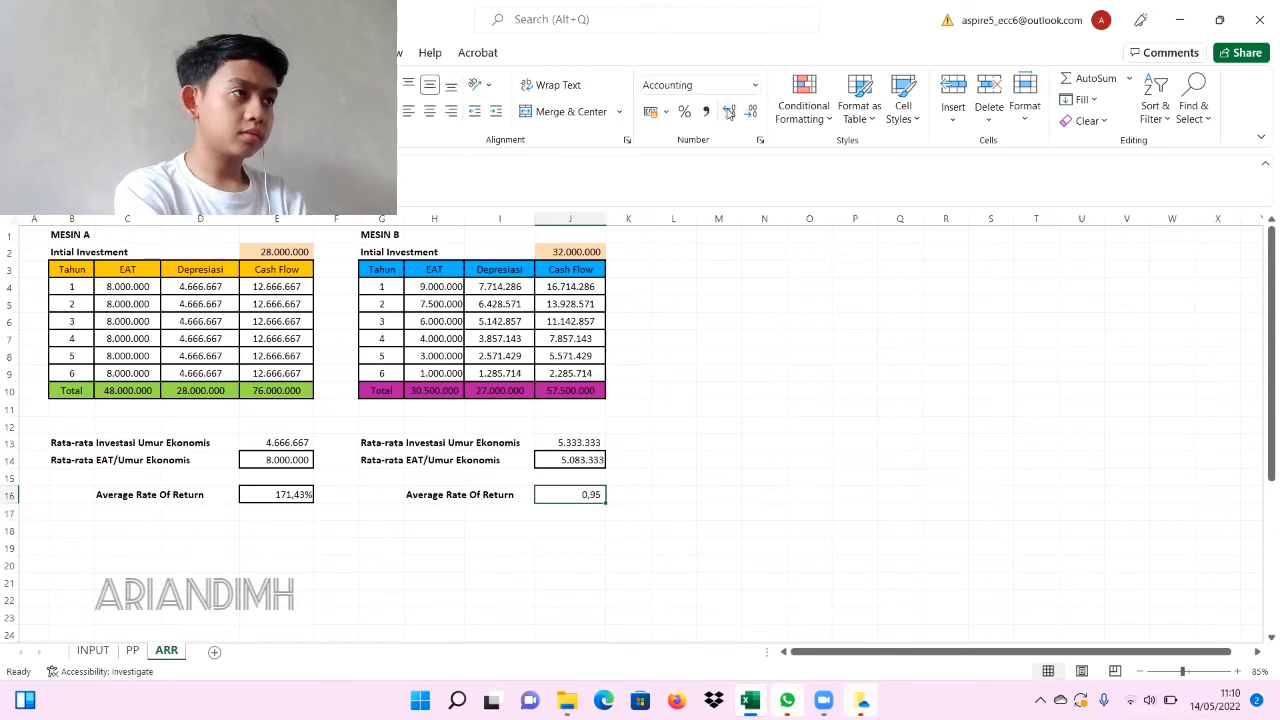
{"action": "left_click", "coordinate": [729, 111]}
{"action": "left_click", "coordinate": [729, 111]}
{"action": "left_click", "coordinate": [729, 111]}
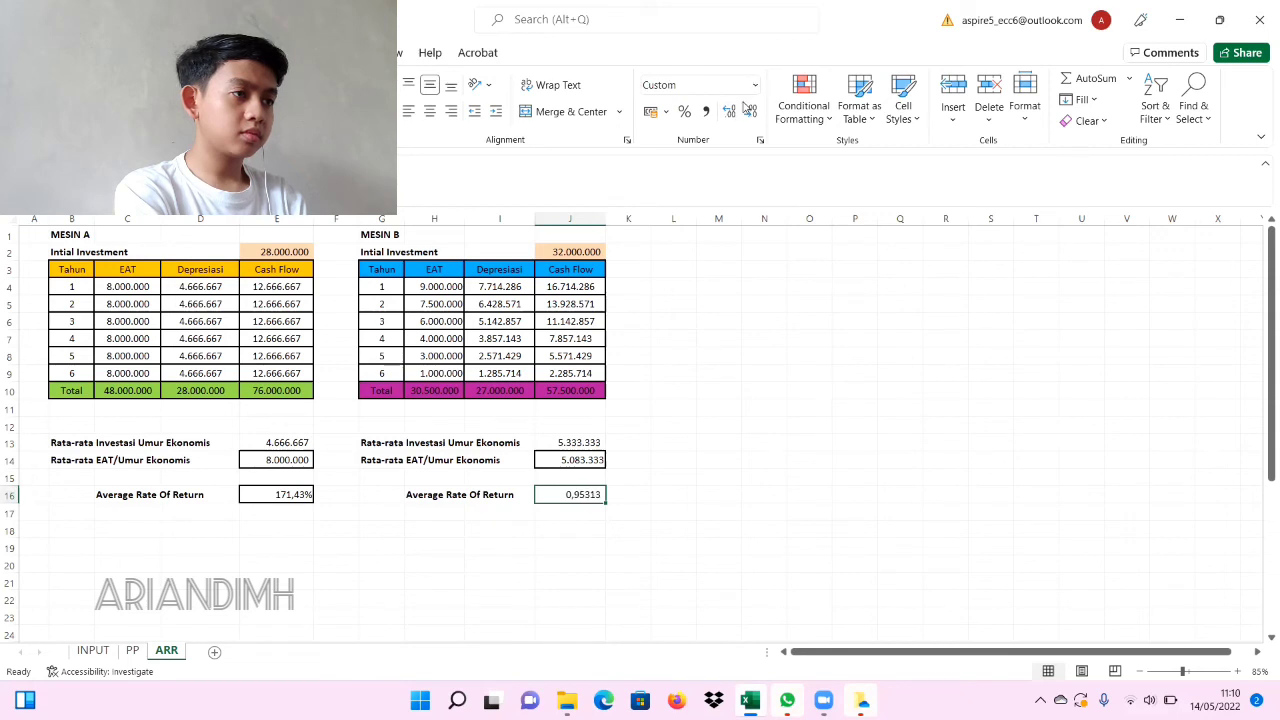
{"action": "left_click", "coordinate": [754, 85]}
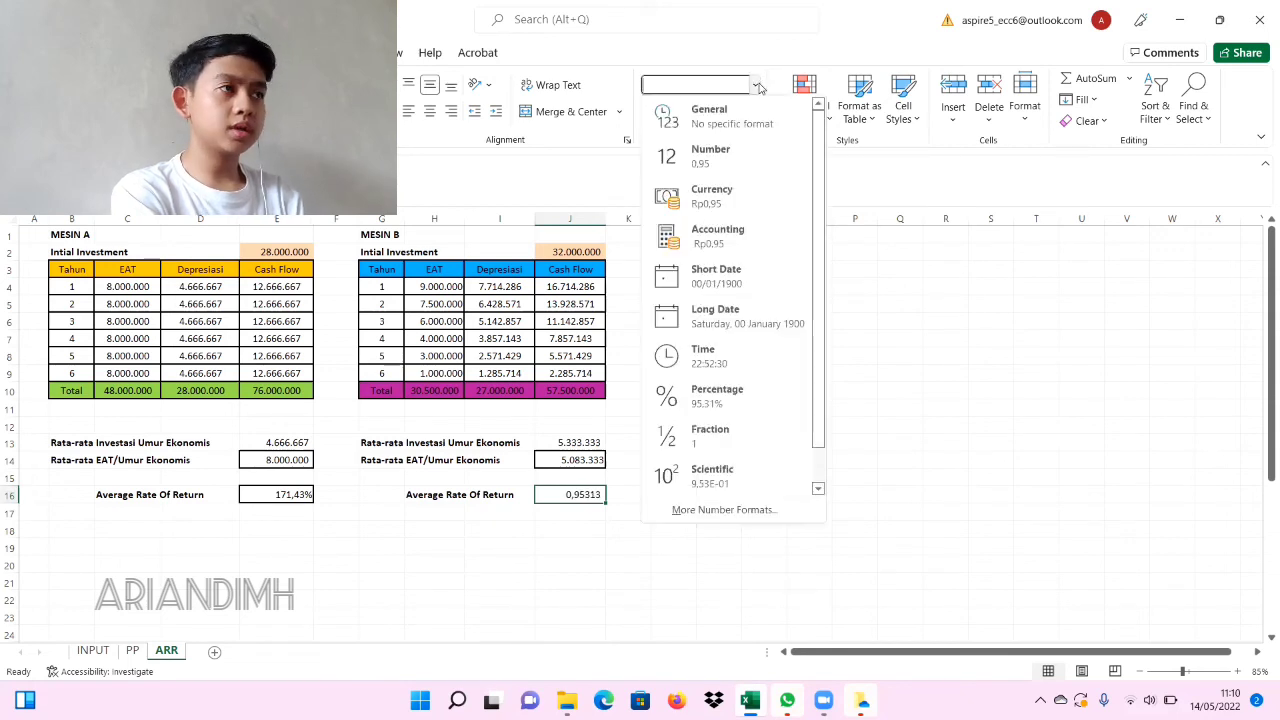
{"action": "left_click", "coordinate": [740, 403]}
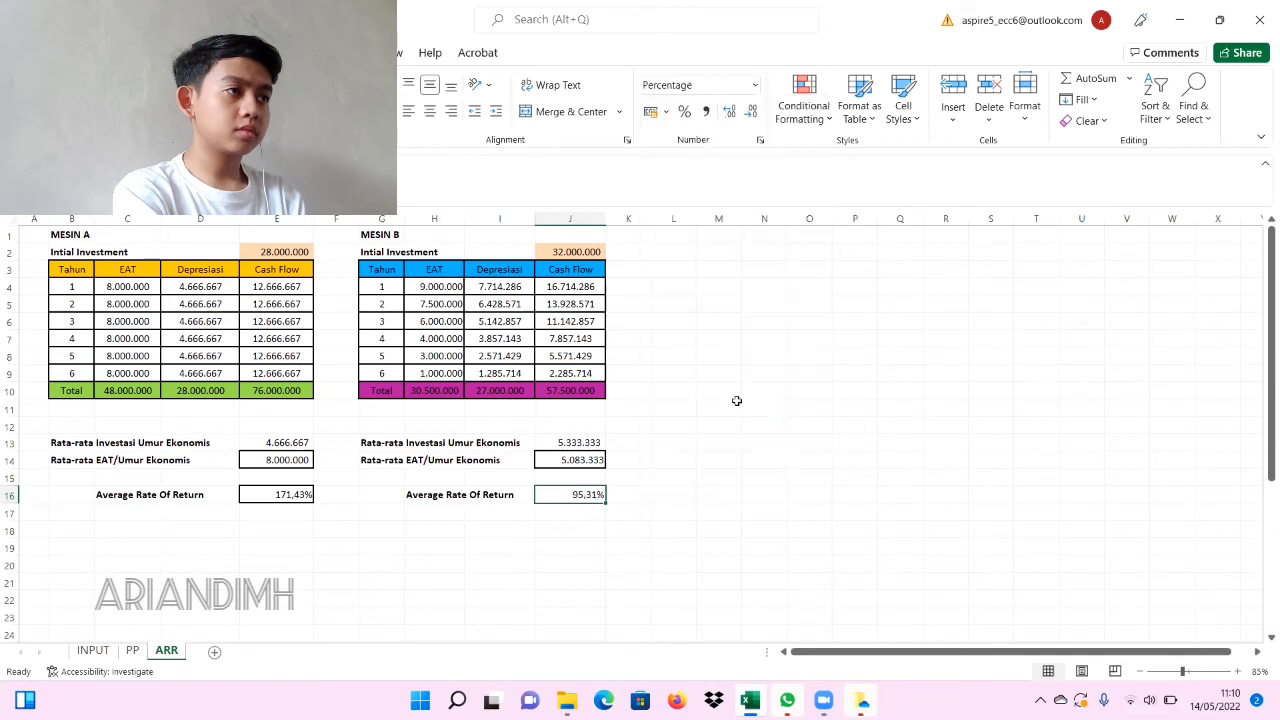
{"action": "left_click", "coordinate": [574, 532]}
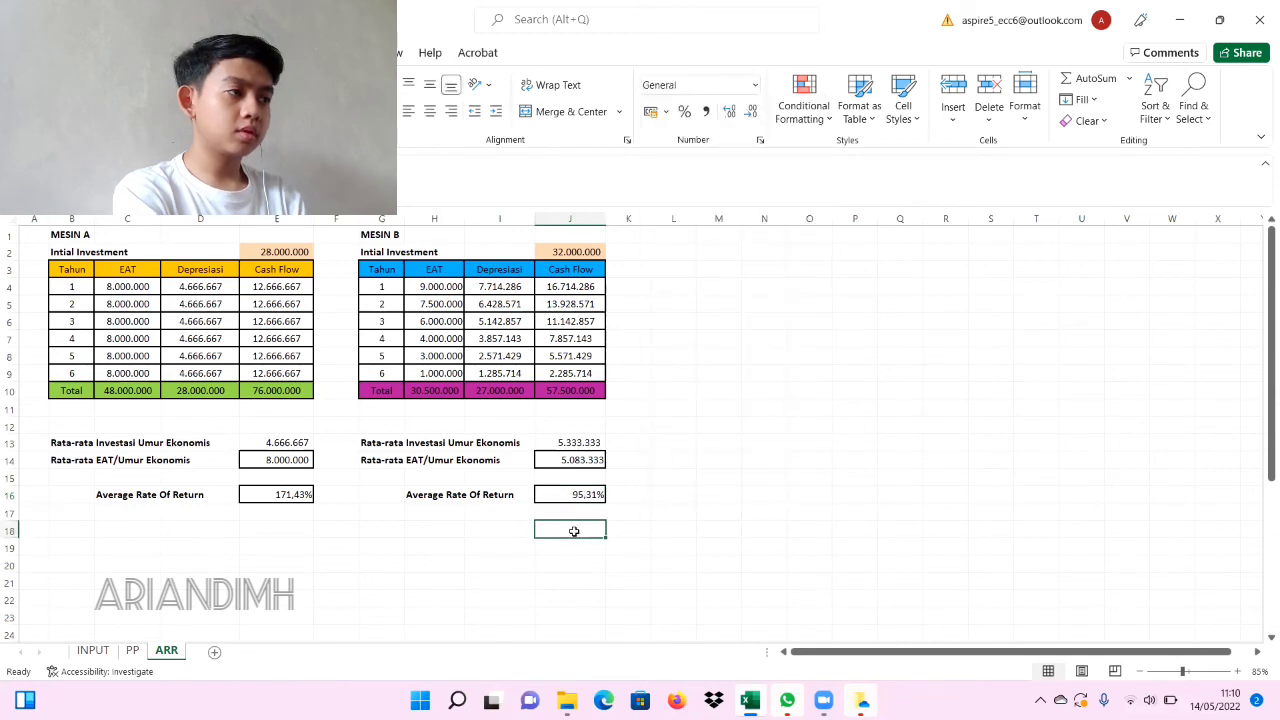
{"action": "left_click", "coordinate": [647, 454]}
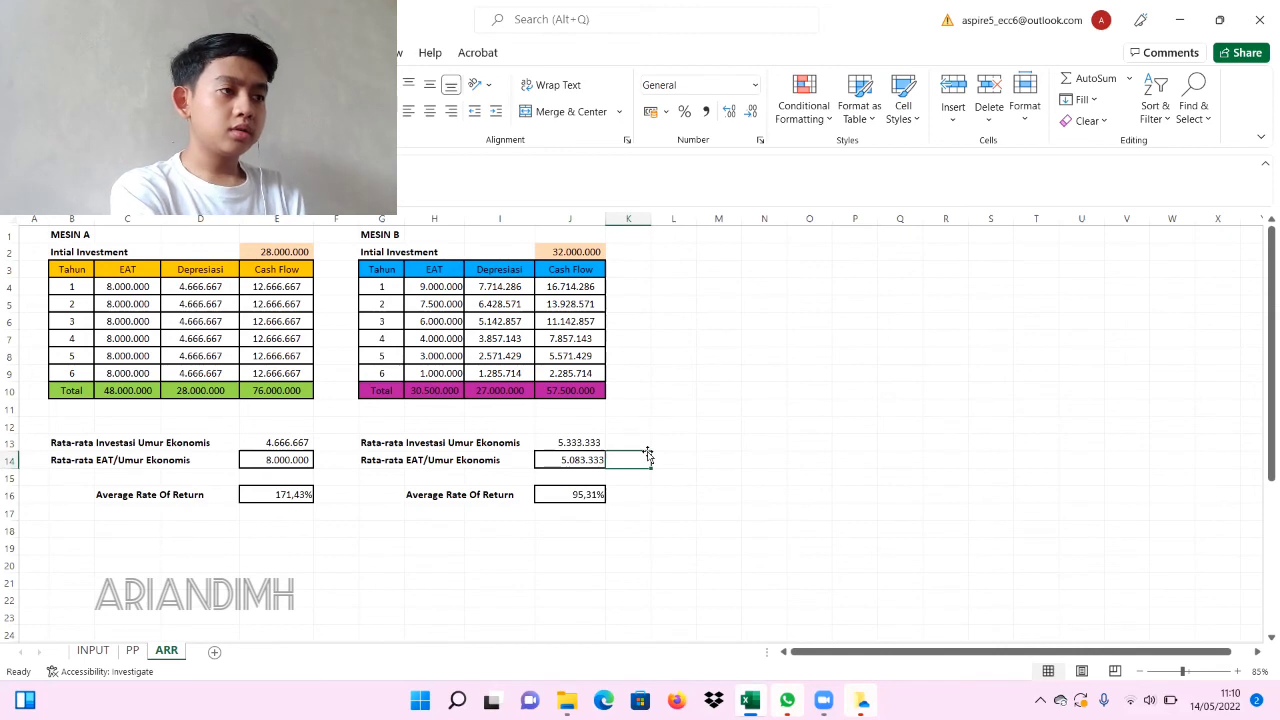
{"action": "left_click", "coordinate": [526, 541]}
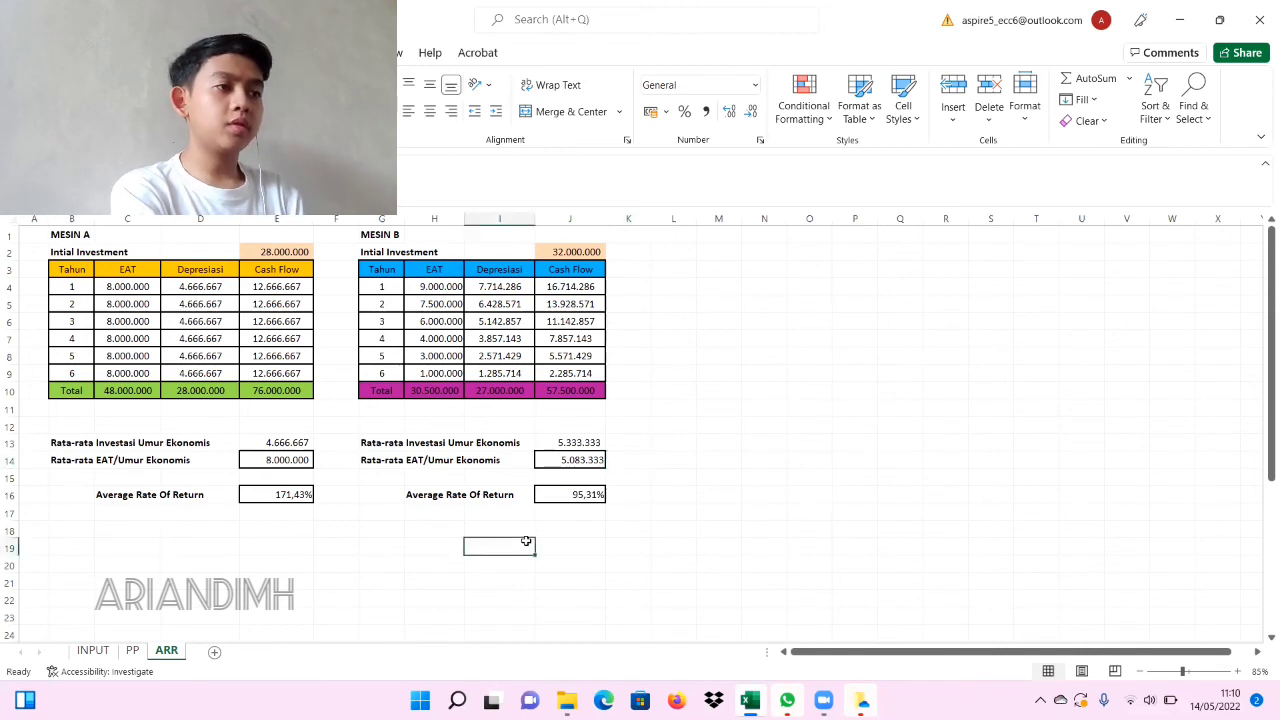
{"action": "left_click", "coordinate": [661, 491]}
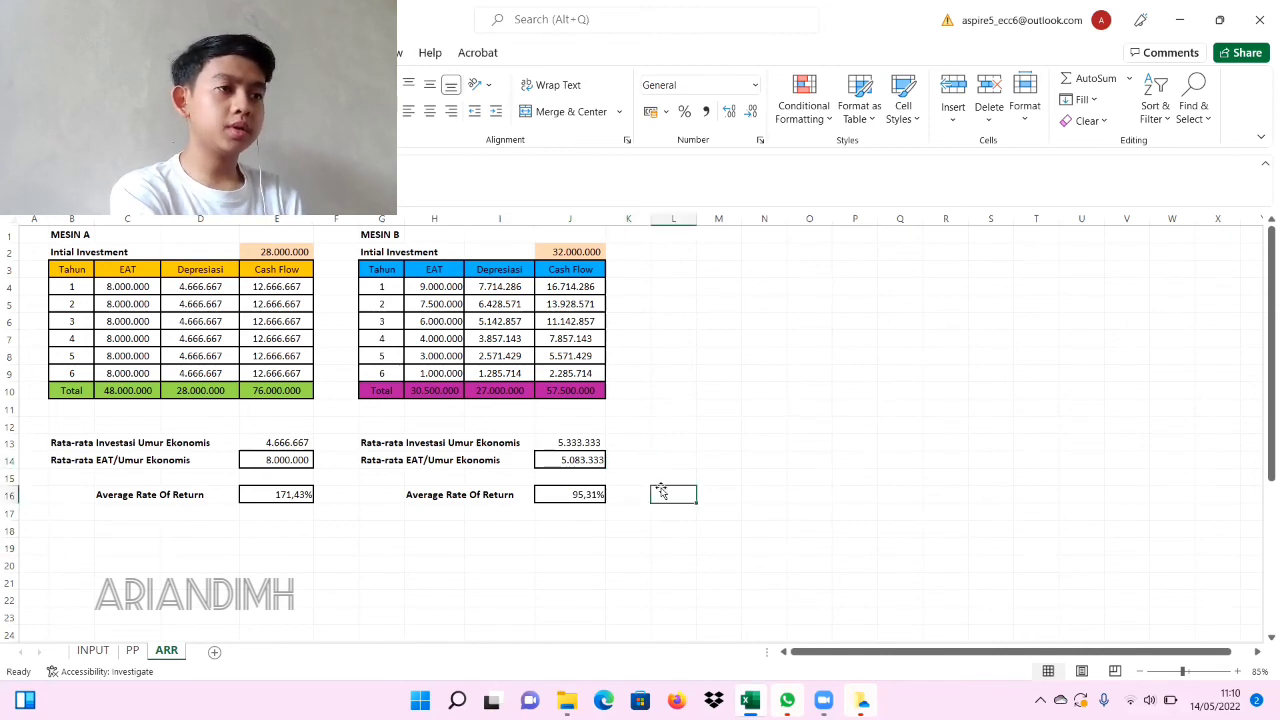
{"action": "left_click", "coordinate": [668, 472]}
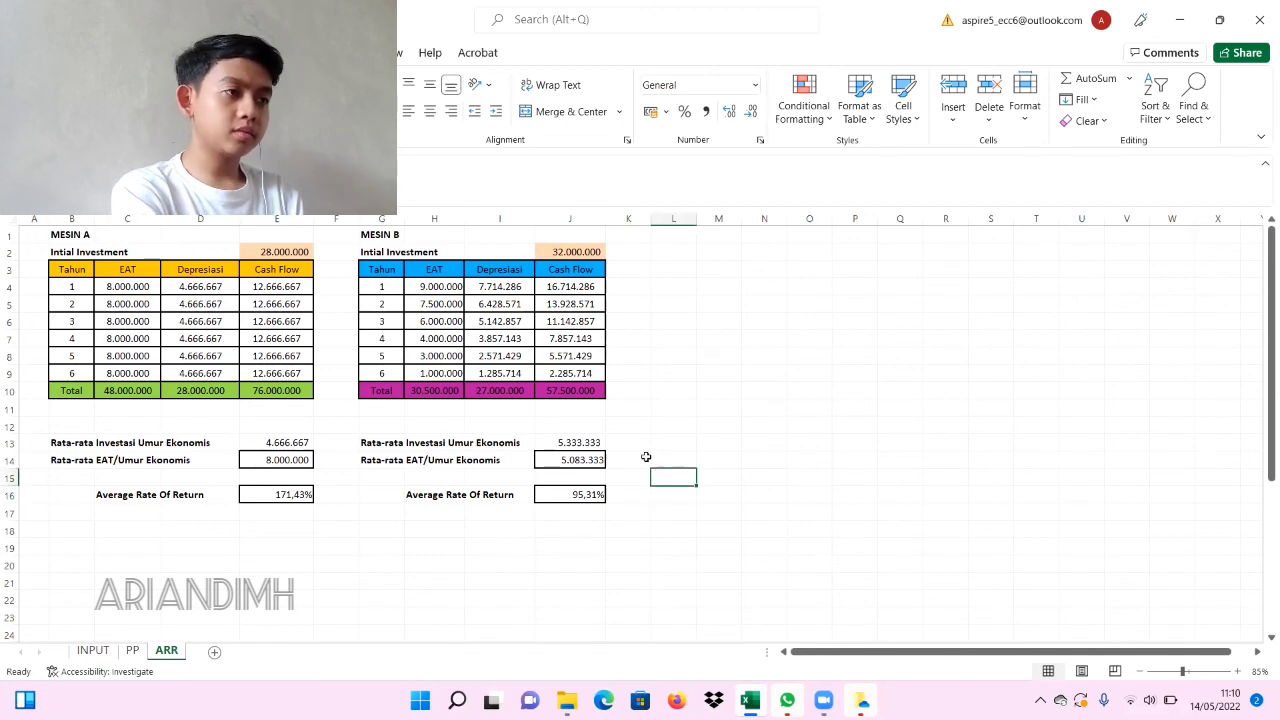